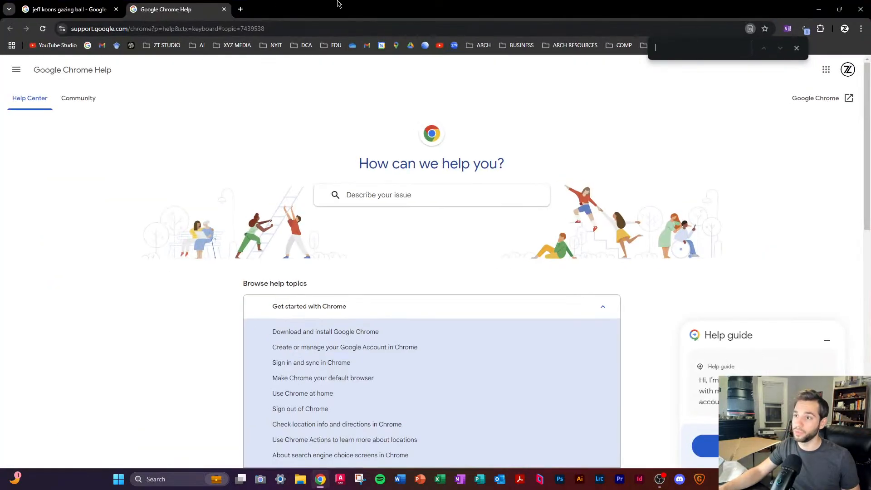
Step: Switch to Rhino and accept Arial as the substitute for the missing font while opening the MODERN HOUSE 1 file
{"action": "left_click_drag", "start_coordinate": [339, 4], "coordinate": [0, 254]}
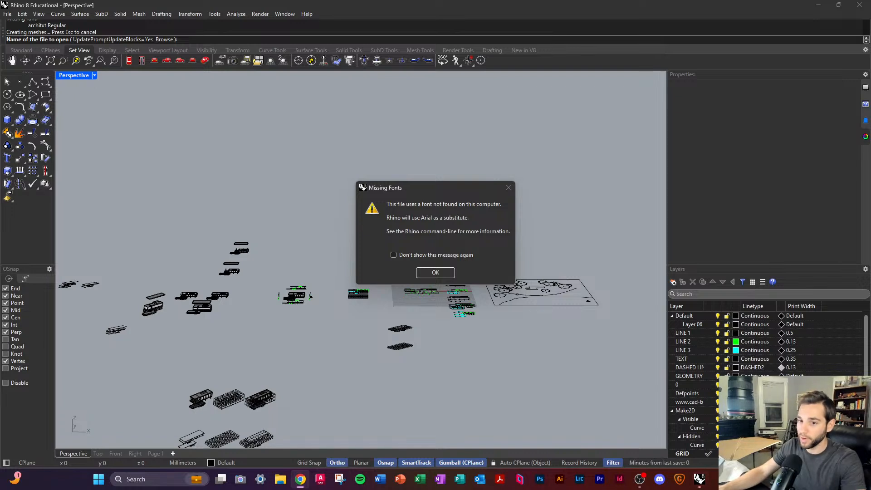
{"action": "left_click", "coordinate": [435, 272]}
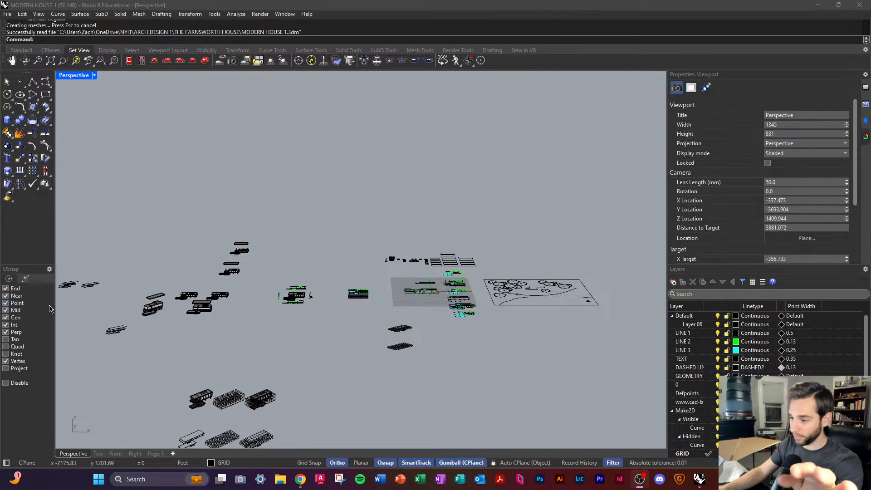
Step: Locate the 3D house model surrounded by its upright elevation drawings and inspect it up close
{"action": "scroll", "coordinate": [437, 325], "scroll_direction": "up", "scroll_amount": 3}
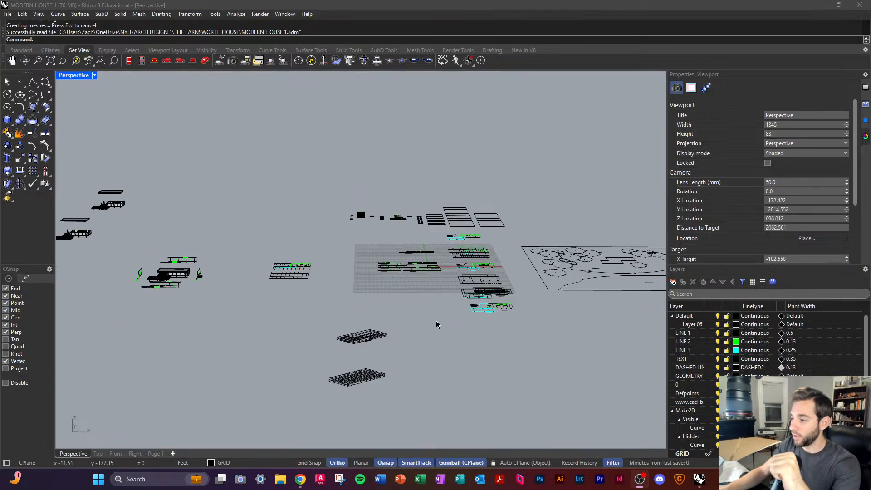
{"action": "scroll", "coordinate": [437, 325], "scroll_direction": "down", "scroll_amount": 3}
{"action": "right_click_drag", "start_coordinate": [437, 324], "coordinate": [366, 316]}
{"action": "scroll", "coordinate": [456, 295], "scroll_direction": "up", "scroll_amount": 5}
{"action": "left_click", "coordinate": [368, 305]}
{"action": "left_click", "coordinate": [386, 316]}
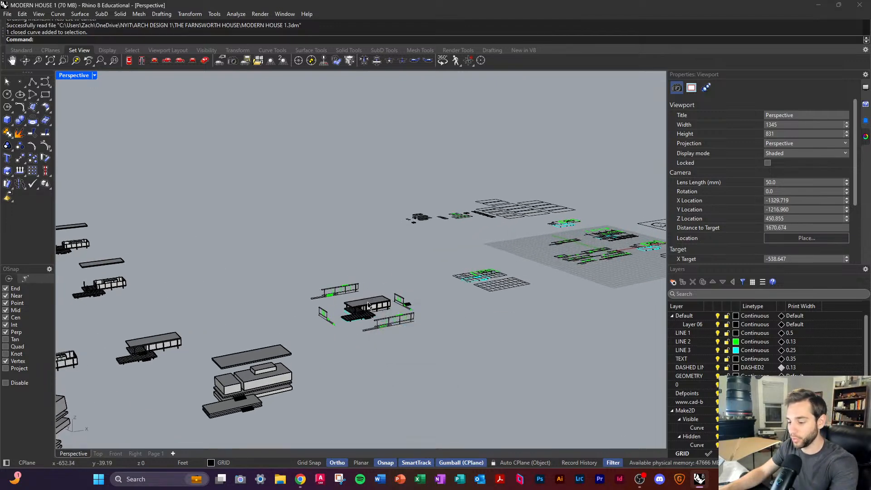
{"action": "key", "text": "ctrl+alt+e"}
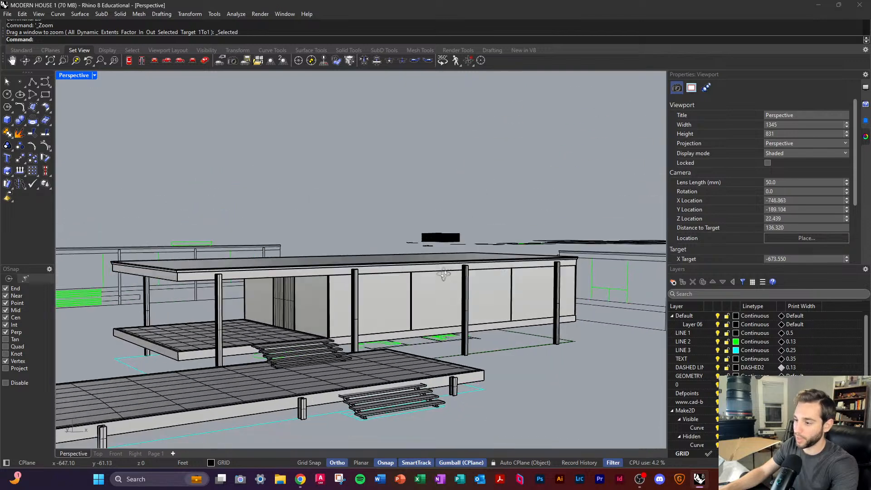
Step: Delete the two stacked closed extrusions that form the roof of the 3D house model
{"action": "right_click_drag", "start_coordinate": [444, 273], "coordinate": [376, 298]}
{"action": "left_click", "coordinate": [376, 297]}
{"action": "key", "text": "Delete"}
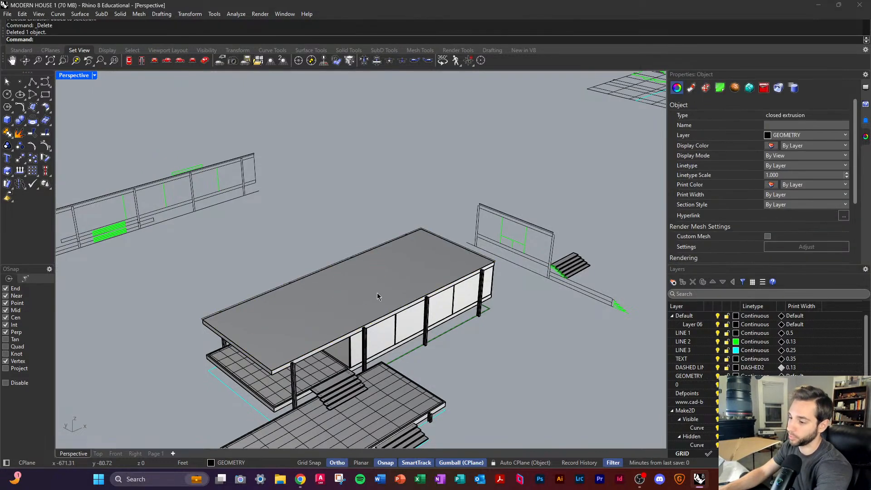
{"action": "left_click", "coordinate": [377, 296]}
{"action": "key", "text": "Delete"}
Step: Examine the opened-up house model and the elevations, sections and plans laid out around the origin grid
{"action": "right_click_drag", "start_coordinate": [376, 296], "coordinate": [321, 360]}
{"action": "scroll", "coordinate": [321, 360], "scroll_direction": "down", "scroll_amount": 8}
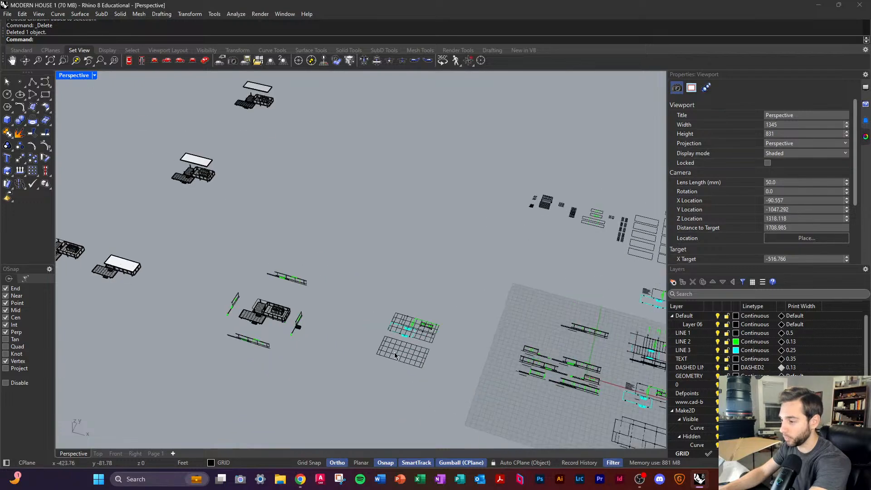
{"action": "scroll", "coordinate": [455, 347], "scroll_direction": "down", "scroll_amount": 3}
{"action": "scroll", "coordinate": [446, 307], "scroll_direction": "up", "scroll_amount": 10}
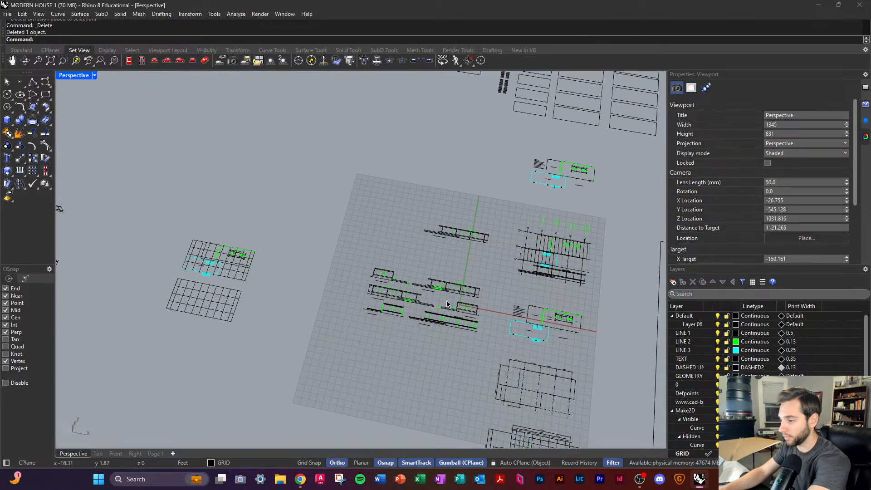
{"action": "scroll", "coordinate": [445, 302], "scroll_direction": "up", "scroll_amount": 3}
{"action": "scroll", "coordinate": [293, 298], "scroll_direction": "down", "scroll_amount": 5}
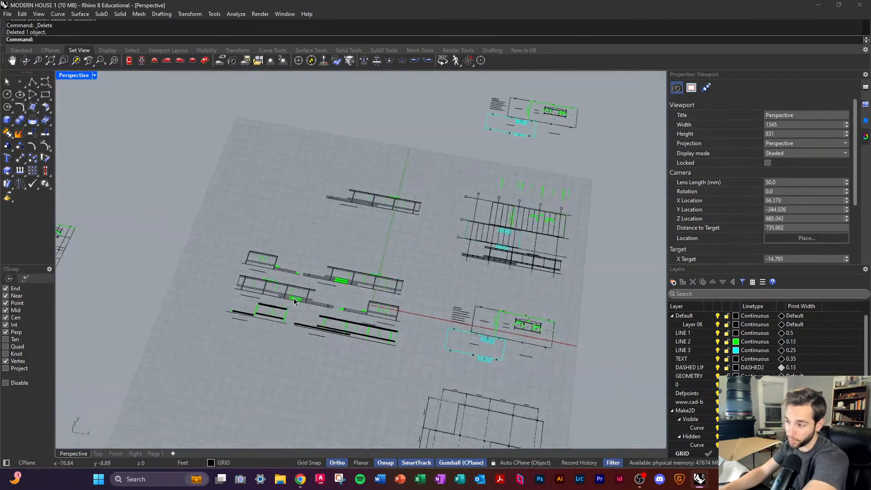
{"action": "scroll", "coordinate": [546, 236], "scroll_direction": "up", "scroll_amount": 4}
{"action": "scroll", "coordinate": [476, 332], "scroll_direction": "down", "scroll_amount": 4}
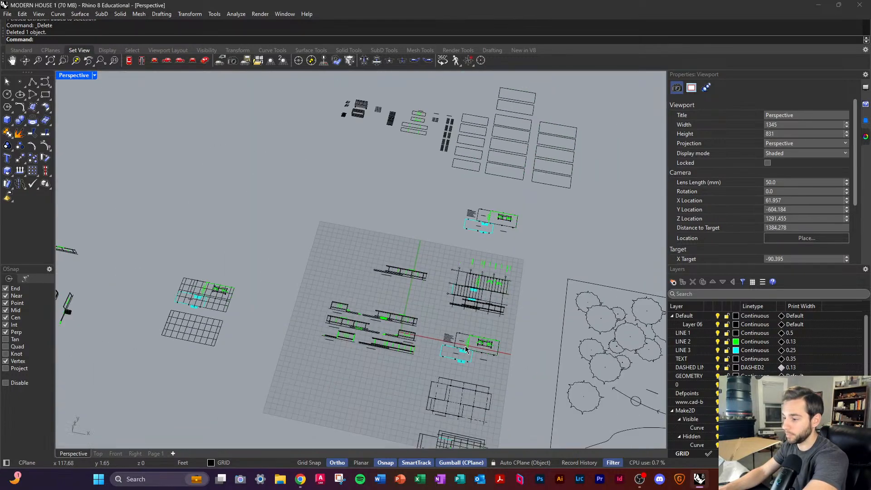
Step: Examine the labelled floor plan, including the terraces, open space and the central core with rooms A, B and C
{"action": "scroll", "coordinate": [484, 353], "scroll_direction": "up", "scroll_amount": 10}
{"action": "right_click_drag", "start_coordinate": [490, 361], "coordinate": [494, 398]}
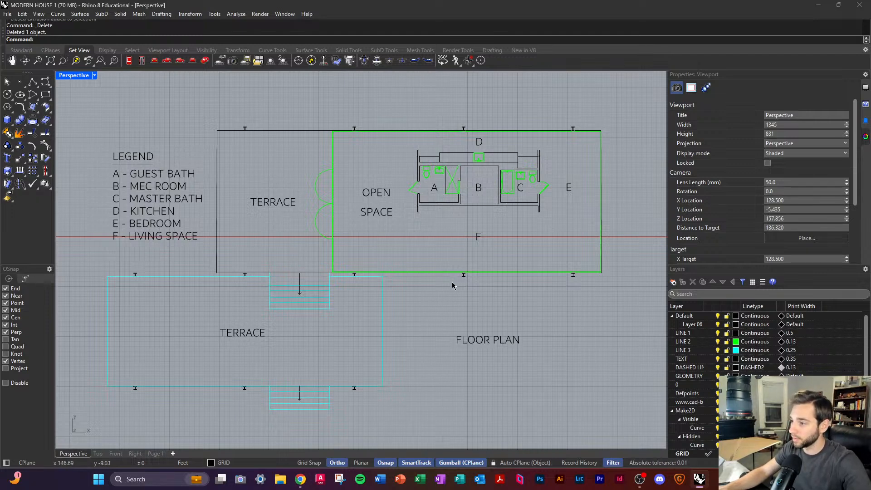
{"action": "scroll", "coordinate": [452, 285], "scroll_direction": "down", "scroll_amount": 10}
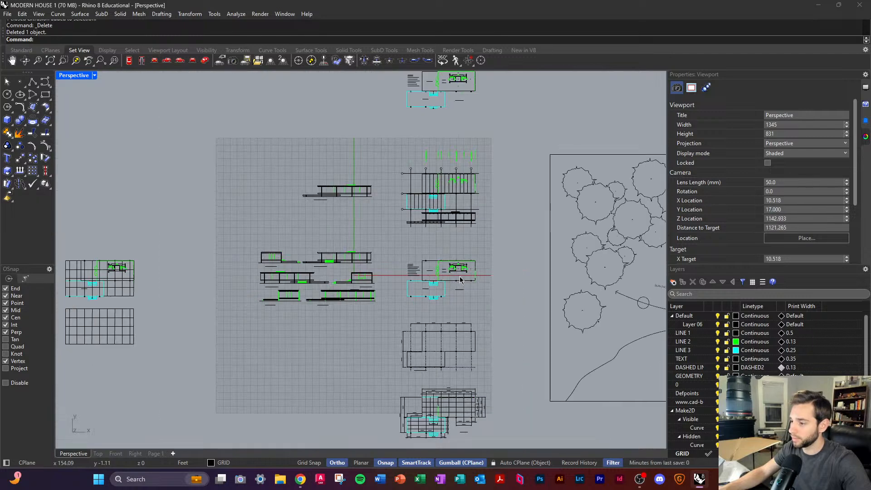
{"action": "scroll", "coordinate": [460, 280], "scroll_direction": "up", "scroll_amount": 10}
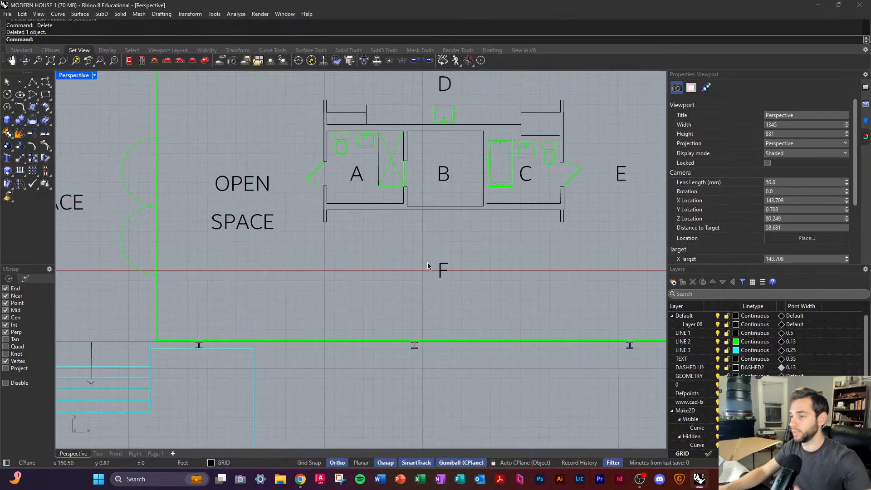
{"action": "scroll", "coordinate": [428, 265], "scroll_direction": "down", "scroll_amount": 2}
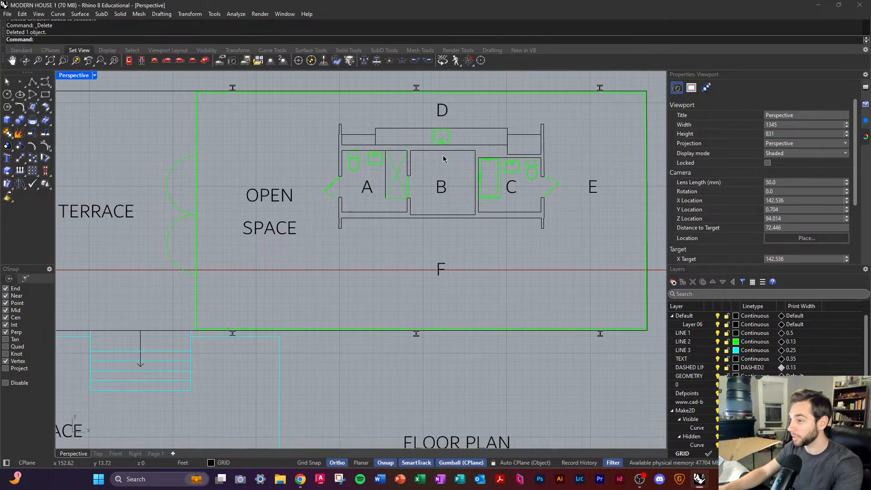
{"action": "scroll", "coordinate": [426, 166], "scroll_direction": "down", "scroll_amount": 15}
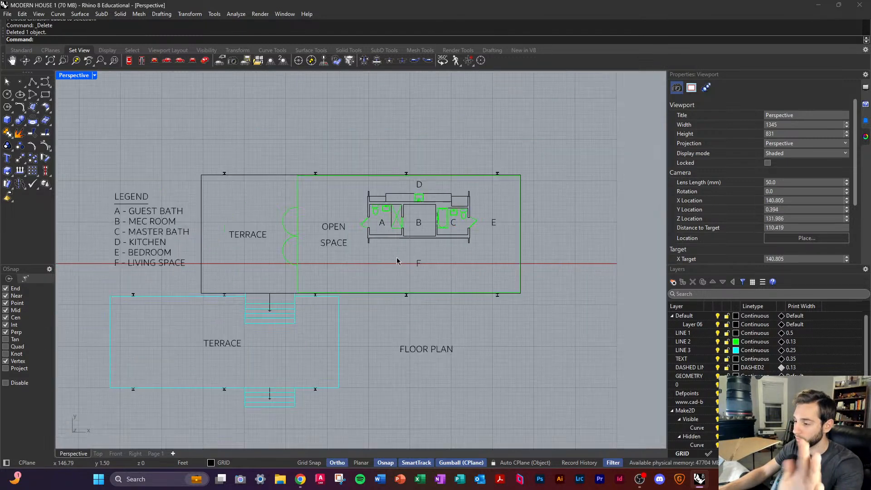
{"action": "scroll", "coordinate": [424, 293], "scroll_direction": "down", "scroll_amount": 6}
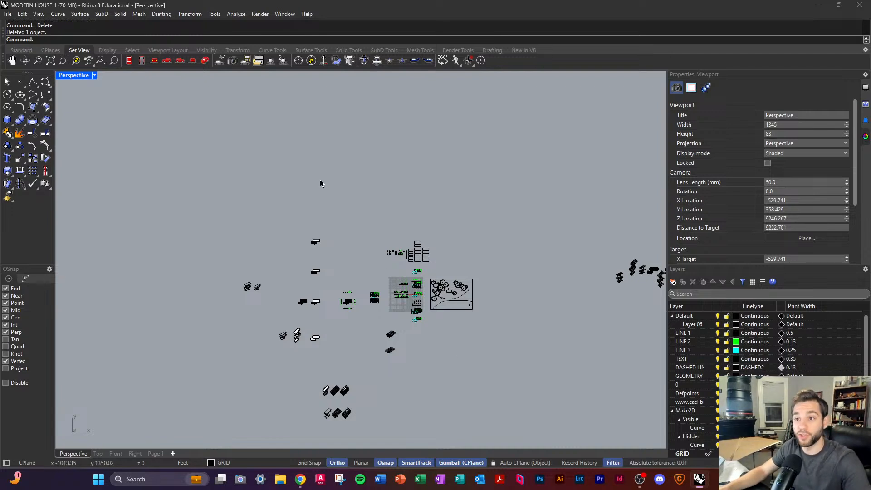
Step: Save the changes to MODERN HOUSE 1 and start a new model from the Large Objects - Feet template
{"action": "left_click", "coordinate": [7, 14]}
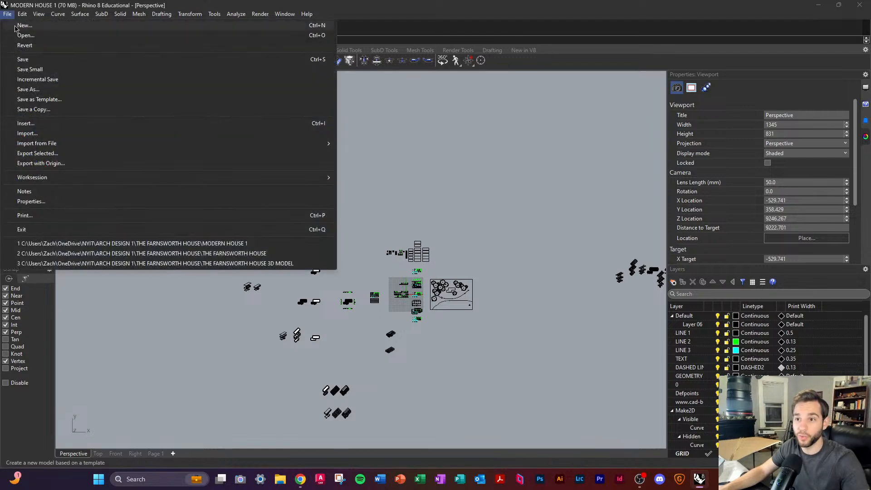
{"action": "left_click", "coordinate": [24, 25]}
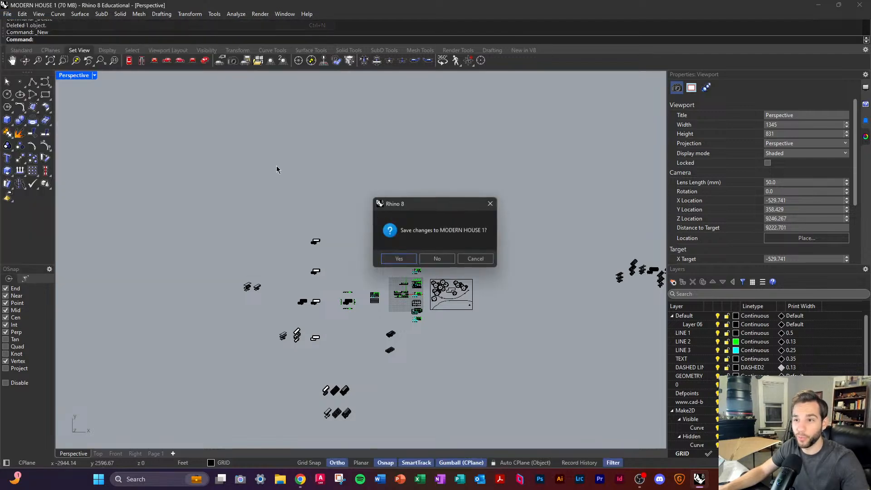
{"action": "left_click", "coordinate": [410, 261]}
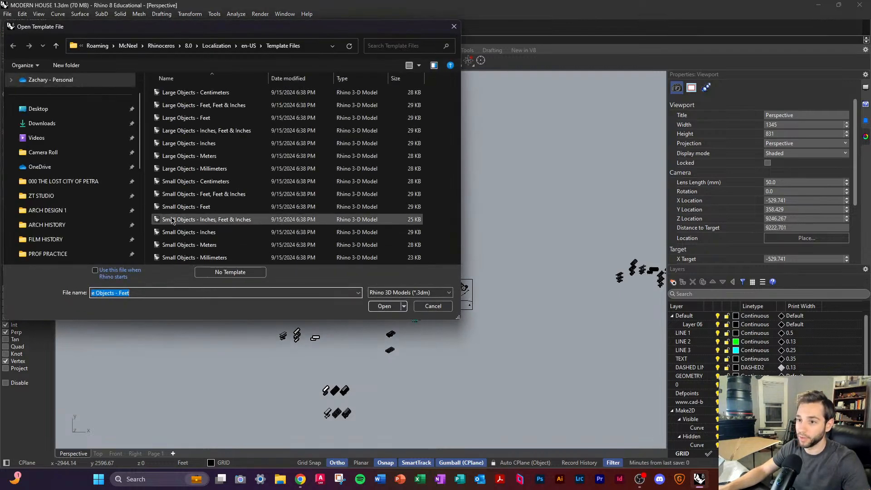
{"action": "left_click", "coordinate": [386, 310]}
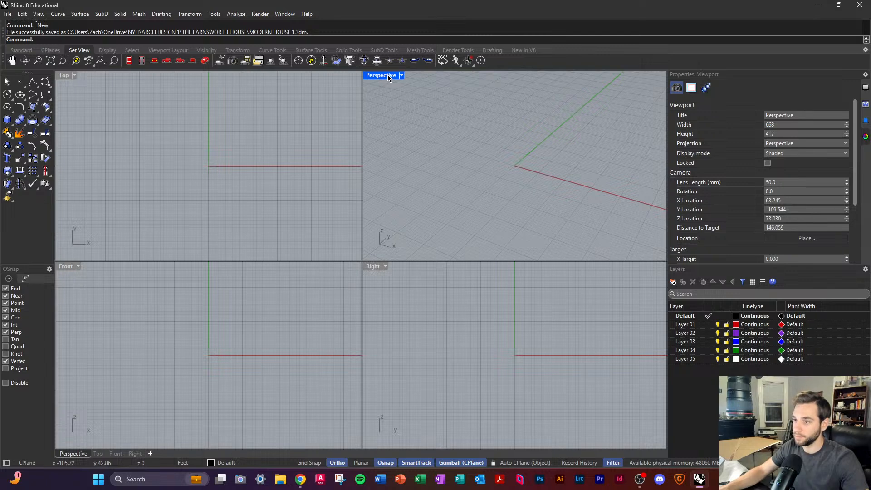
Step: Draw a rectangle 36' along x by 72' along y near the origin in the maximized Top viewport
{"action": "left_click", "coordinate": [233, 129]}
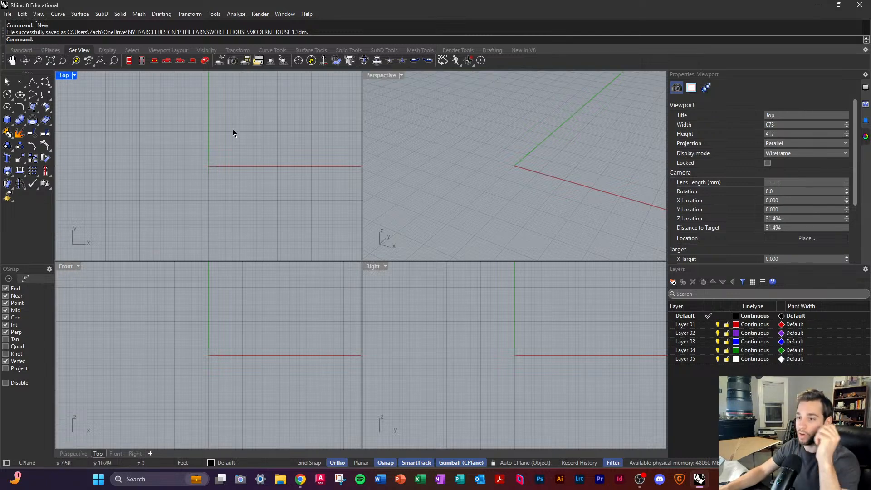
{"action": "double_click", "coordinate": [63, 76]}
{"action": "right_click_drag", "start_coordinate": [317, 254], "coordinate": [296, 252]}
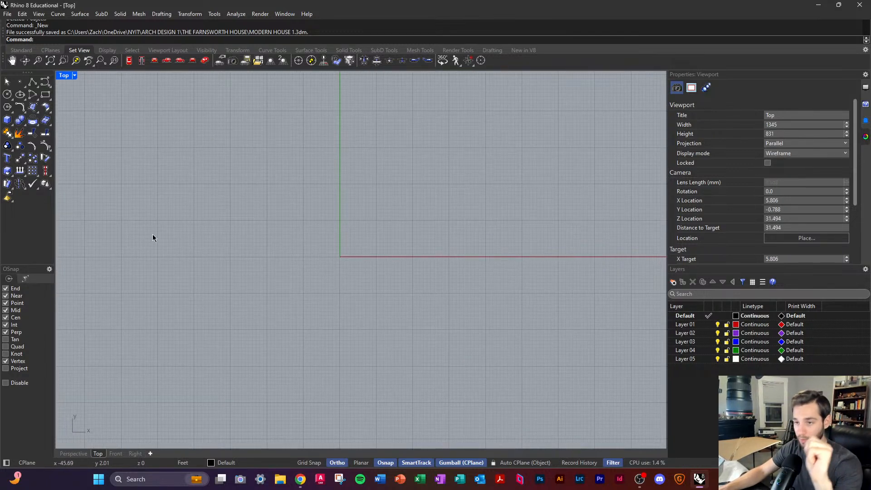
{"action": "left_click", "coordinate": [45, 96]}
{"action": "left_click", "coordinate": [370, 184]}
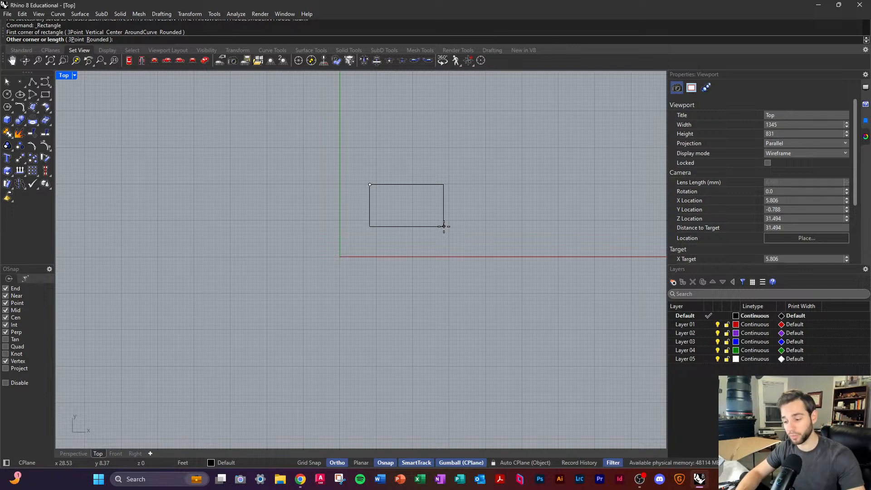
{"action": "type", "text": "36"}
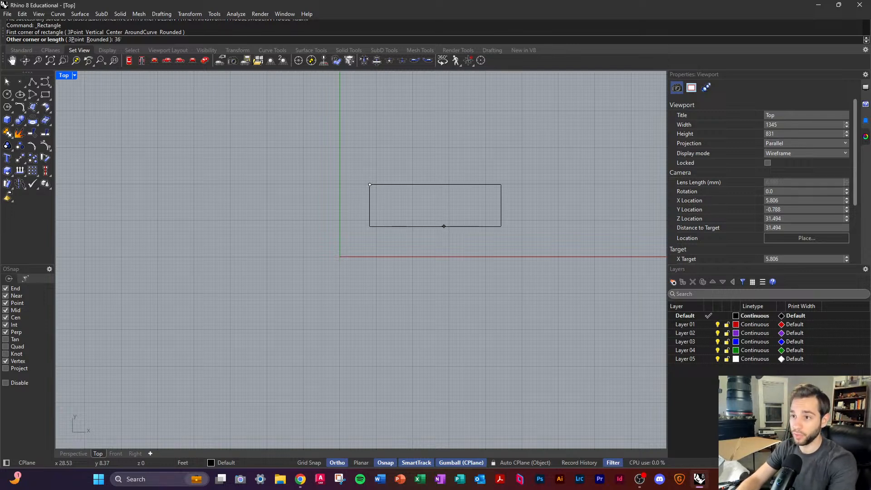
{"action": "key", "text": "Return"}
{"action": "type", "text": "72"}
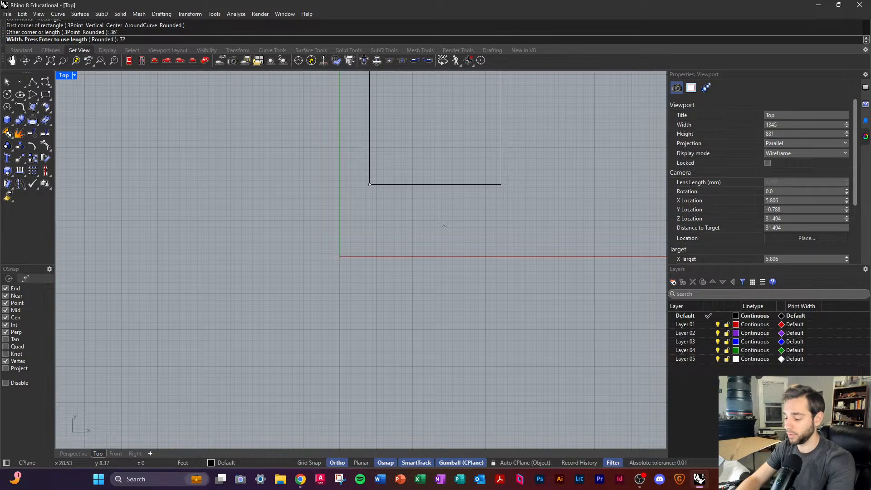
{"action": "key", "text": "Return"}
Step: Rotate the rectangle by 90 degrees about its centre so its long side runs along the x axis
{"action": "scroll", "coordinate": [474, 240], "scroll_direction": "down", "scroll_amount": 4}
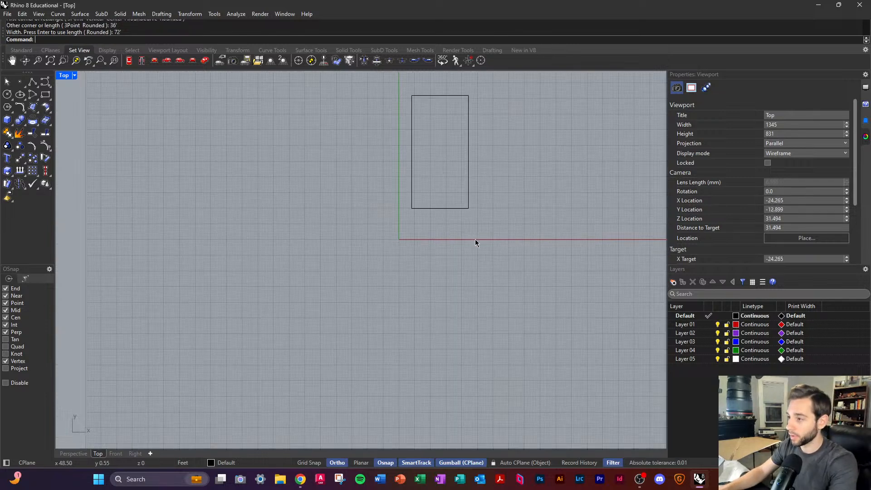
{"action": "scroll", "coordinate": [488, 270], "scroll_direction": "up", "scroll_amount": 2}
{"action": "scroll", "coordinate": [519, 238], "scroll_direction": "down", "scroll_amount": 3}
{"action": "scroll", "coordinate": [513, 245], "scroll_direction": "up", "scroll_amount": 4}
{"action": "left_click_drag", "start_coordinate": [508, 247], "coordinate": [376, 195]}
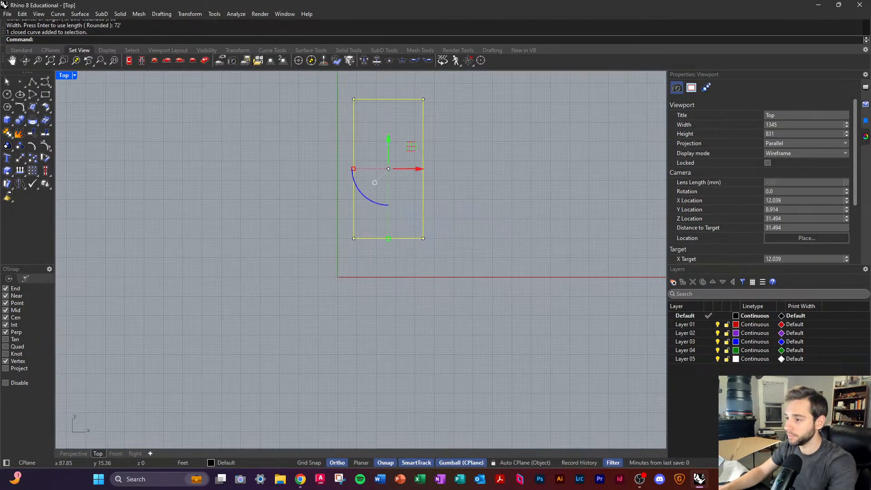
{"action": "left_click", "coordinate": [362, 195]}
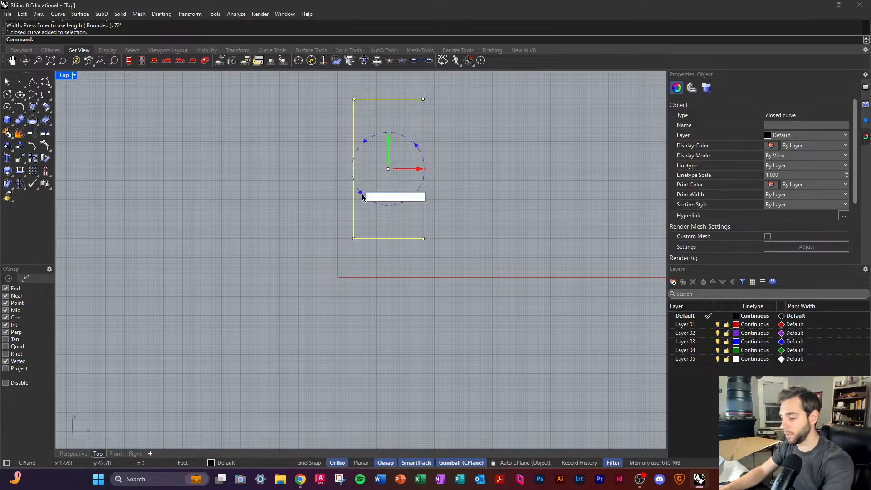
{"action": "type", "text": "90"}
{"action": "key", "text": "Return"}
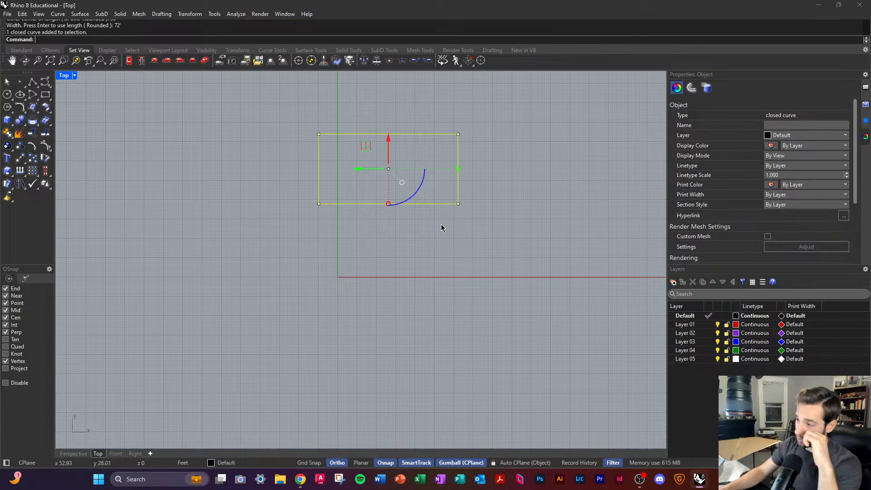
Step: Move the rectangle wholly into the positive quadrant close to both axes and clear the selection
{"action": "scroll", "coordinate": [445, 241], "scroll_direction": "down", "scroll_amount": 2}
{"action": "scroll", "coordinate": [438, 173], "scroll_direction": "up", "scroll_amount": 2}
{"action": "left_click_drag", "start_coordinate": [378, 220], "coordinate": [427, 218]}
{"action": "left_click_drag", "start_coordinate": [451, 192], "coordinate": [413, 246]}
{"action": "key", "text": "Escape"}
{"action": "scroll", "coordinate": [454, 290], "scroll_direction": "up", "scroll_amount": 2}
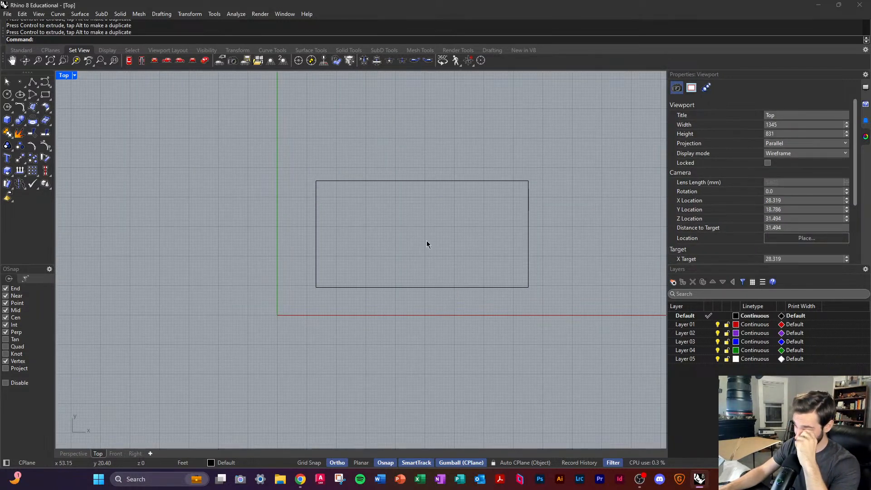
Step: Set the viewport to Perspective and orient it to look almost straight down on the rectangle
{"action": "left_click", "coordinate": [205, 60]}
{"action": "right_click_drag", "start_coordinate": [292, 116], "coordinate": [503, 245]}
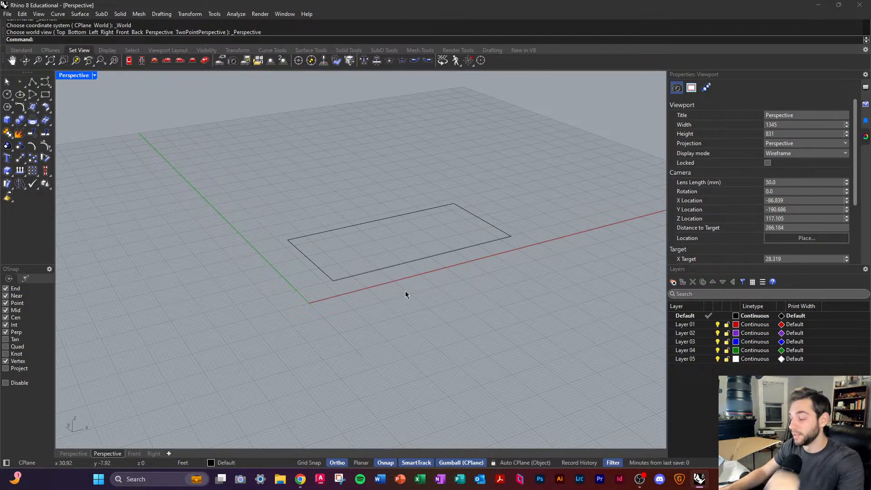
{"action": "scroll", "coordinate": [399, 291], "scroll_direction": "down", "scroll_amount": 2}
{"action": "right_click_drag", "start_coordinate": [467, 283], "coordinate": [399, 364]}
{"action": "scroll", "coordinate": [443, 275], "scroll_direction": "up", "scroll_amount": 3}
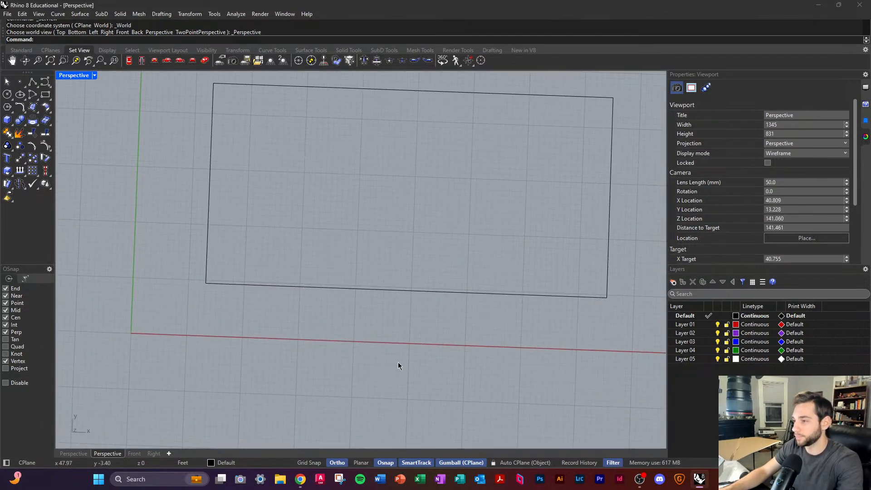
{"action": "scroll", "coordinate": [348, 307], "scroll_direction": "down", "scroll_amount": 4}
{"action": "right_click_drag", "start_coordinate": [388, 306], "coordinate": [394, 306]}
Step: Offset the 36' by 72' rectangle inward by 6' and clear the selection
{"action": "left_click", "coordinate": [390, 295]}
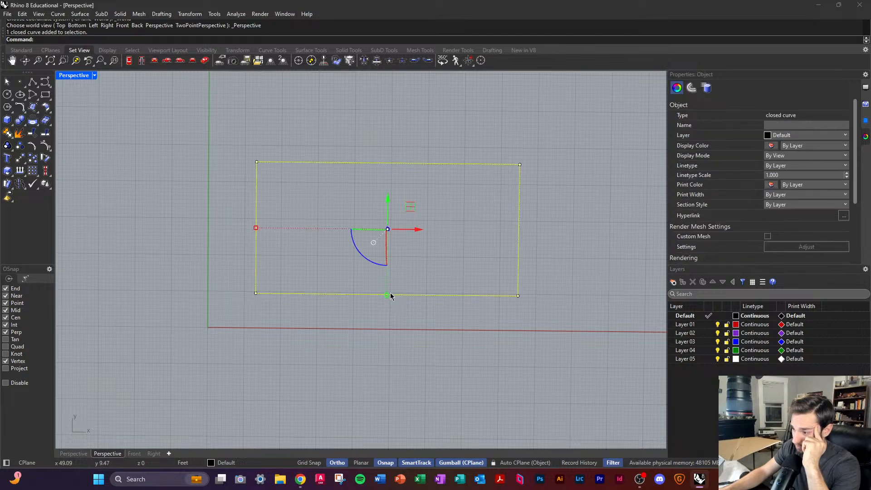
{"action": "type", "text": "o"}
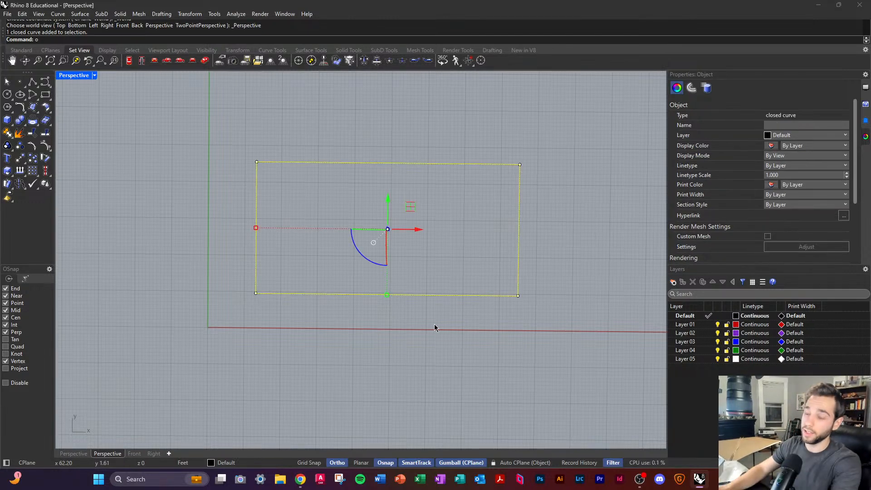
{"action": "type", "text": "ffset"}
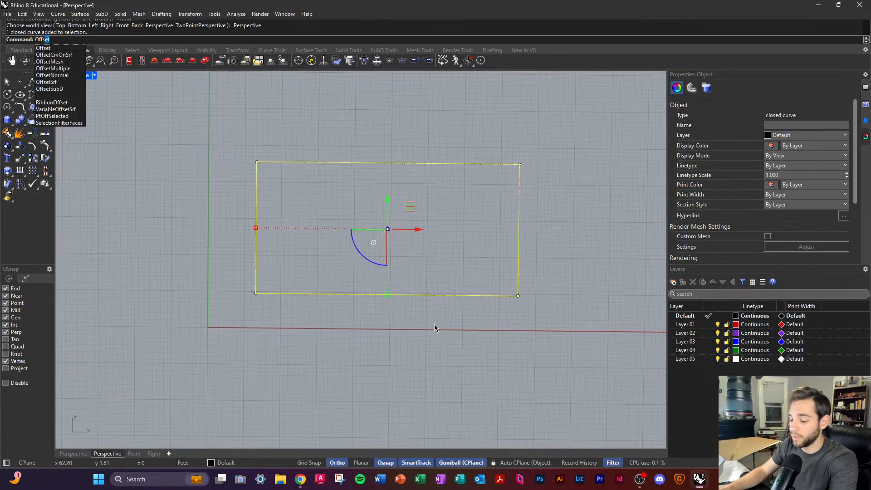
{"action": "key", "text": "Return"}
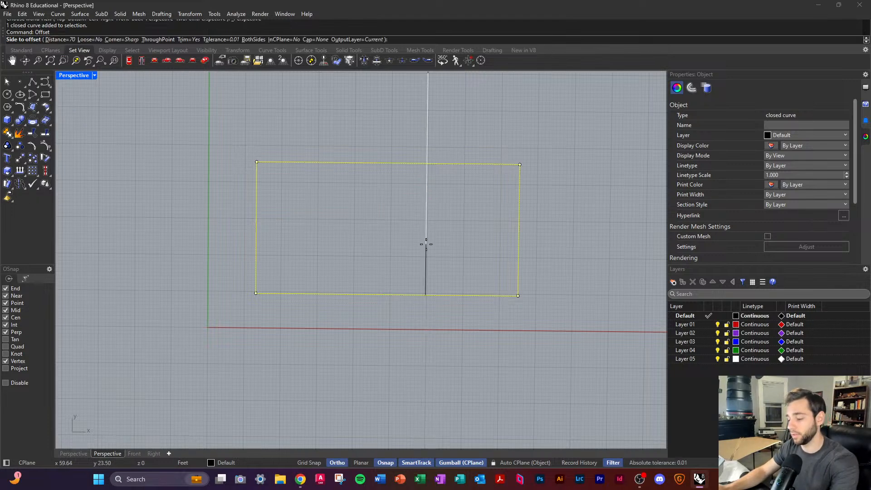
{"action": "type", "text": "6"}
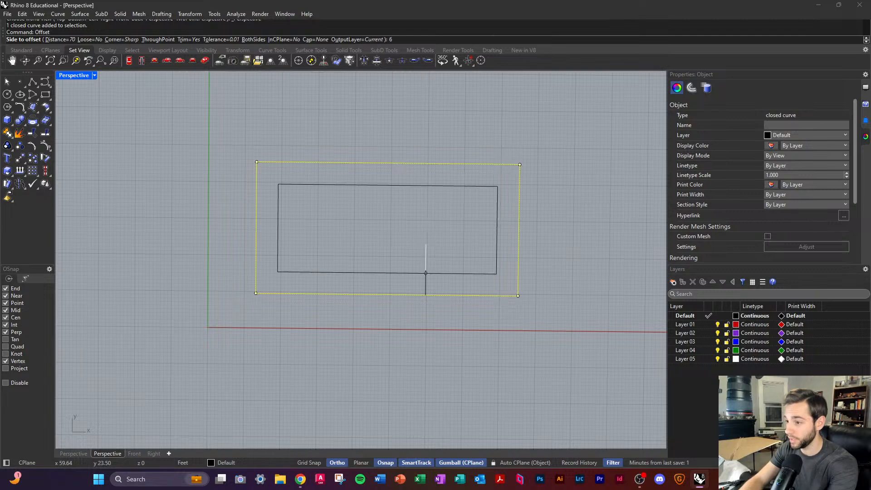
{"action": "key", "text": "Return"}
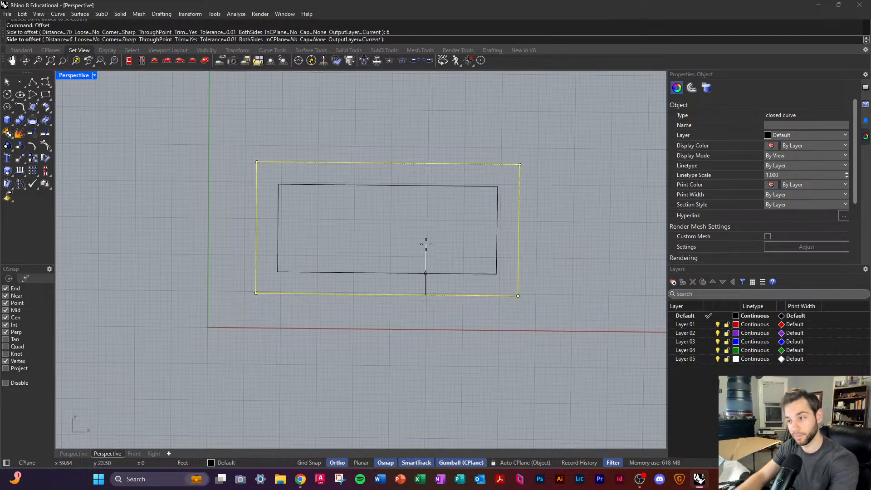
{"action": "left_click", "coordinate": [426, 244]}
{"action": "scroll", "coordinate": [579, 225], "scroll_direction": "up", "scroll_amount": 3}
{"action": "key", "text": "Escape"}
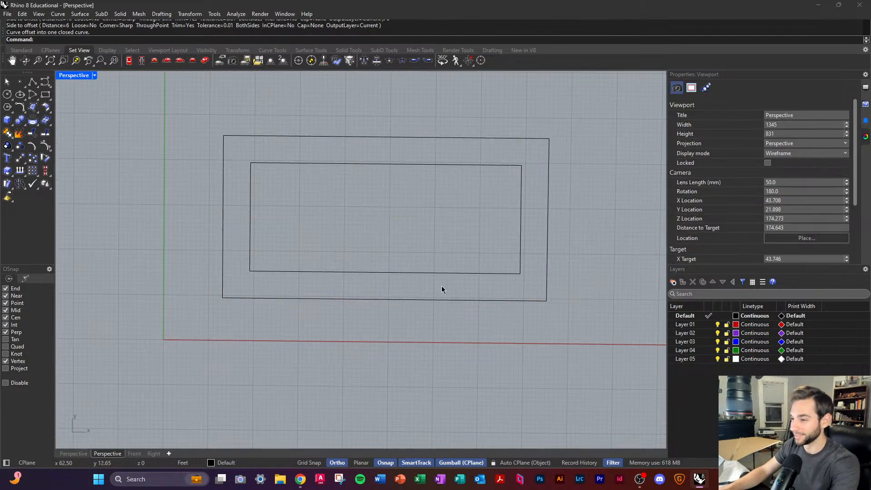
Step: Draw a line along the inner rectangle's far long edge, from its corner near the y axis to the opposite corner
{"action": "type", "text": "line"}
{"action": "key", "text": "Return"}
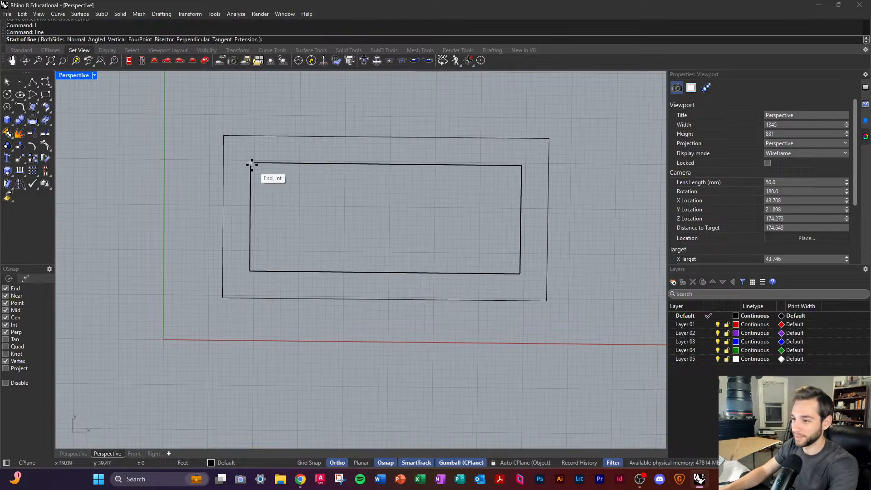
{"action": "left_click", "coordinate": [250, 163]}
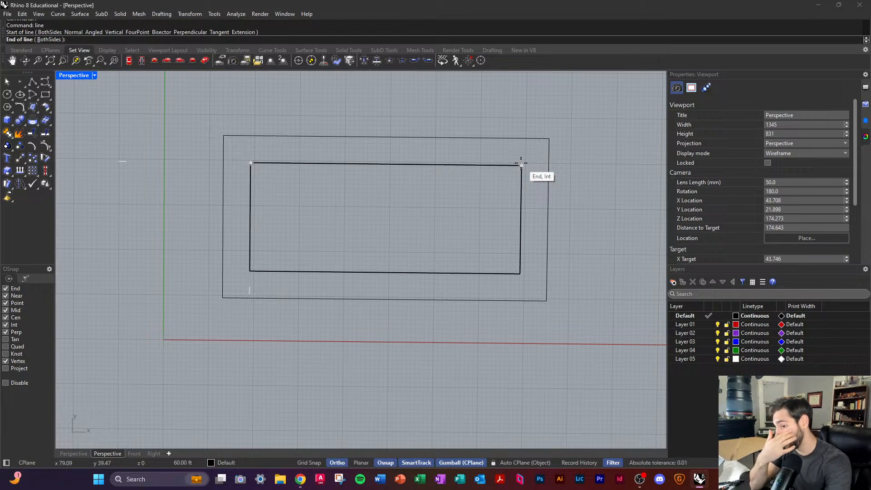
{"action": "left_click", "coordinate": [521, 163]}
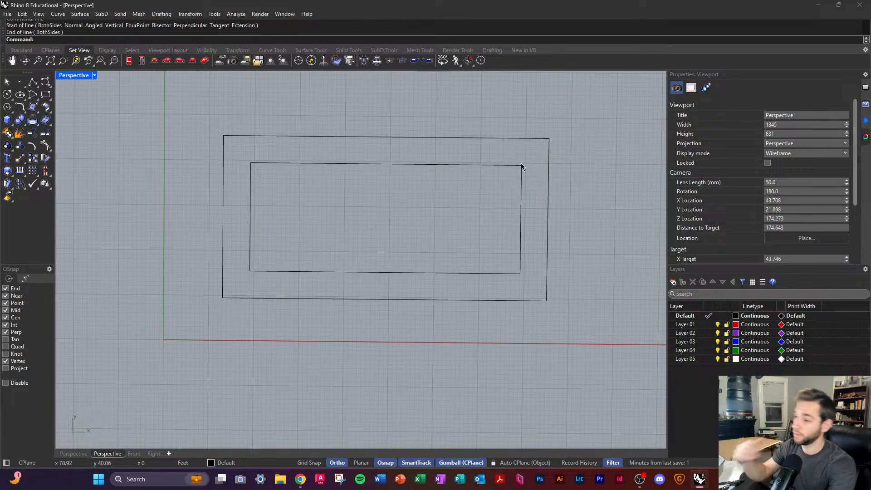
Step: Examine the two nested rectangles from oblique and near-overhead angles
{"action": "scroll", "coordinate": [392, 238], "scroll_direction": "down", "scroll_amount": 4}
{"action": "right_click_drag", "start_coordinate": [392, 238], "coordinate": [478, 150]}
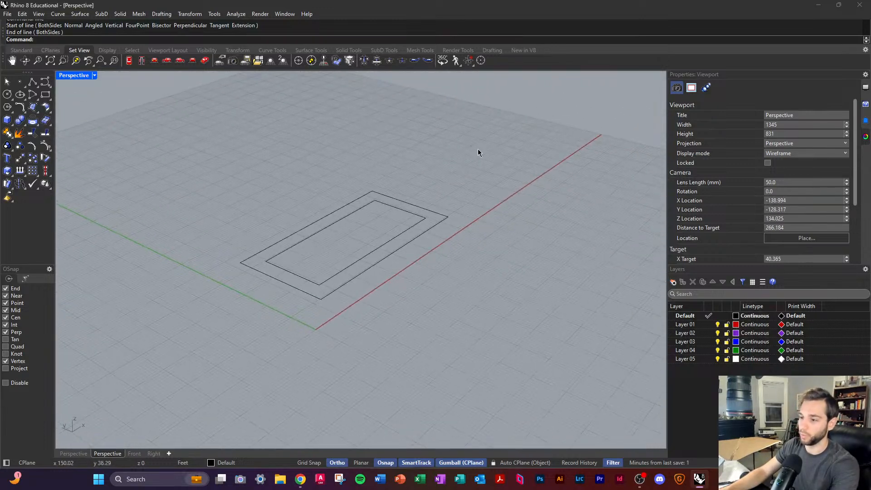
{"action": "scroll", "coordinate": [302, 284], "scroll_direction": "up", "scroll_amount": 5}
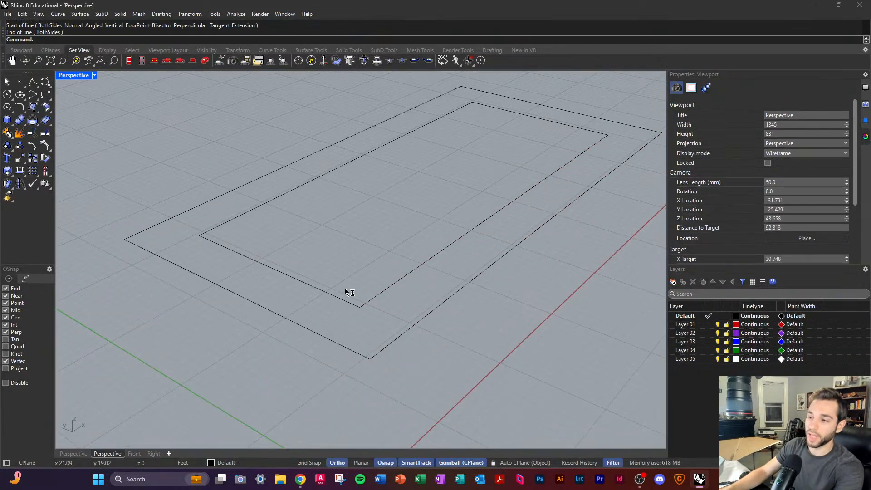
{"action": "right_click_drag", "start_coordinate": [348, 292], "coordinate": [264, 325]}
{"action": "scroll", "coordinate": [240, 298], "scroll_direction": "down", "scroll_amount": 4}
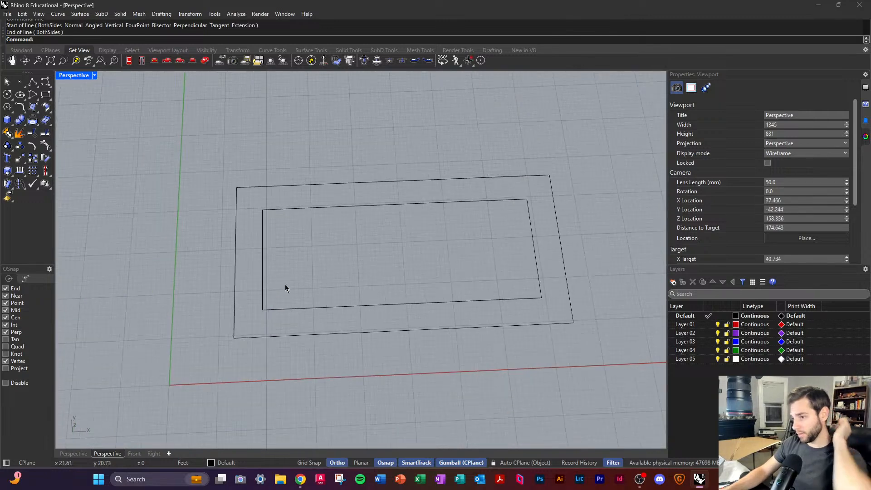
{"action": "right_click_drag", "start_coordinate": [285, 284], "coordinate": [397, 314]}
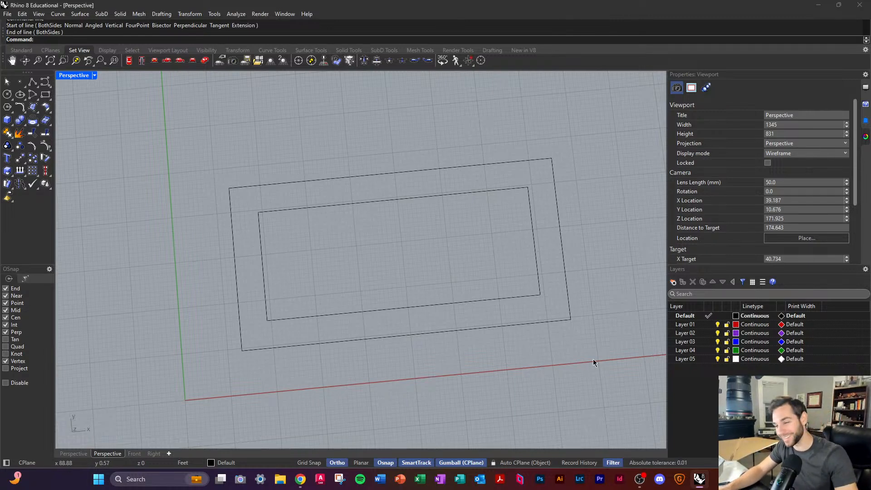
{"action": "right_click_drag", "start_coordinate": [492, 370], "coordinate": [481, 394]}
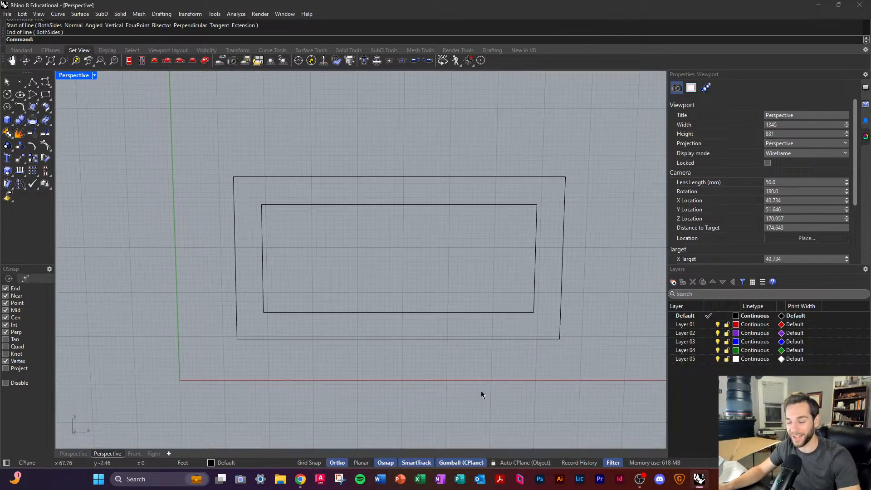
{"action": "right_click_drag", "start_coordinate": [480, 392], "coordinate": [460, 380]}
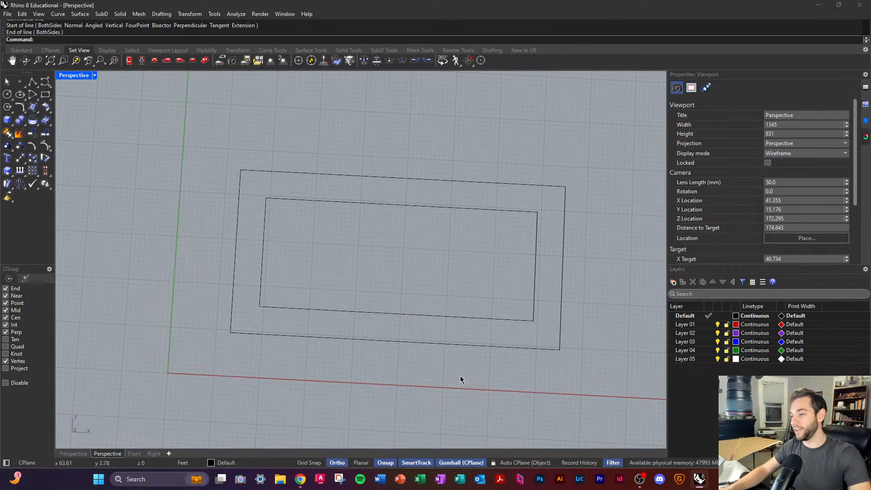
Step: Draw two crossing centre lines that join the midpoints of the inner rectangle's opposite sides
{"action": "right_click_drag", "start_coordinate": [460, 379], "coordinate": [361, 353]}
{"action": "left_click", "coordinate": [413, 297]}
{"action": "type", "text": "l"}
{"action": "key", "text": "Return"}
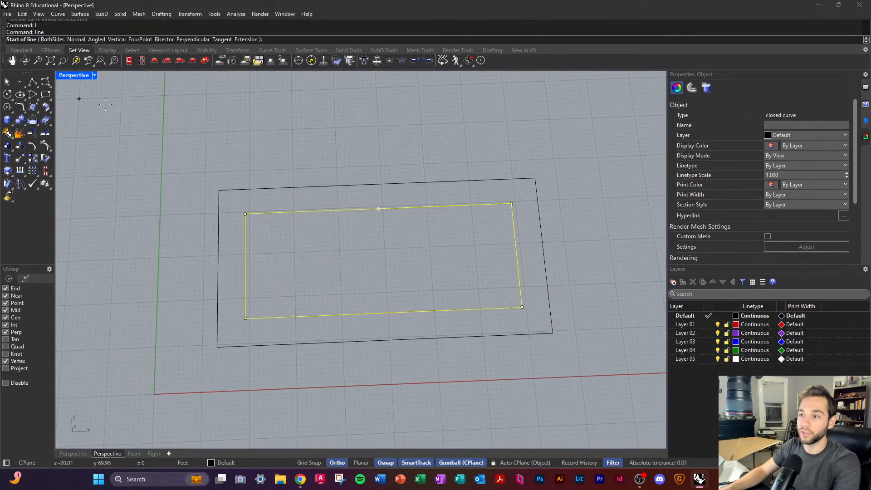
{"action": "left_click", "coordinate": [382, 207]}
{"action": "left_click", "coordinate": [385, 312]}
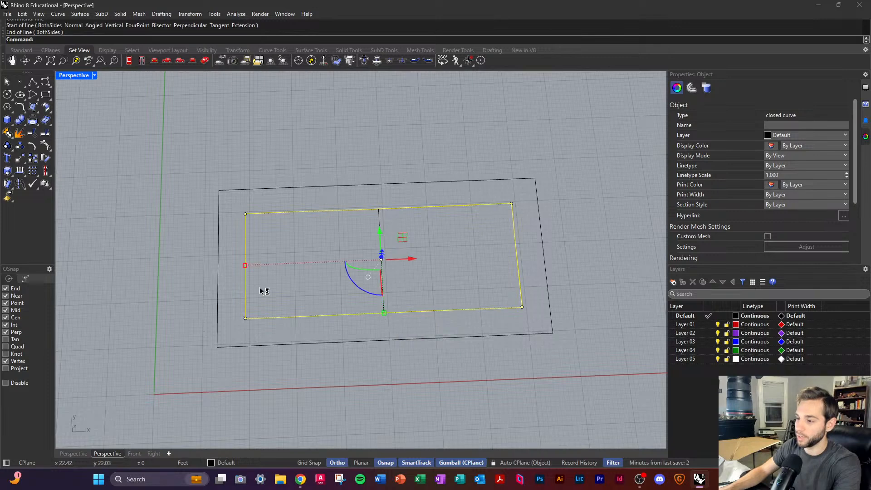
{"action": "key", "text": "Return"}
{"action": "left_click", "coordinate": [245, 266]}
{"action": "left_click", "coordinate": [521, 255]}
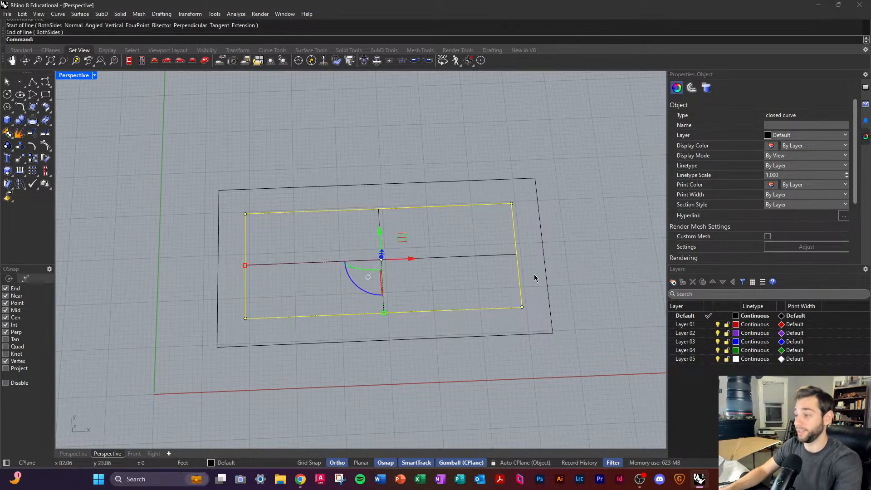
Step: In the Top view, draw a circle with a 3' radius centred on the intersection of the two centre lines
{"action": "left_click", "coordinate": [155, 60]}
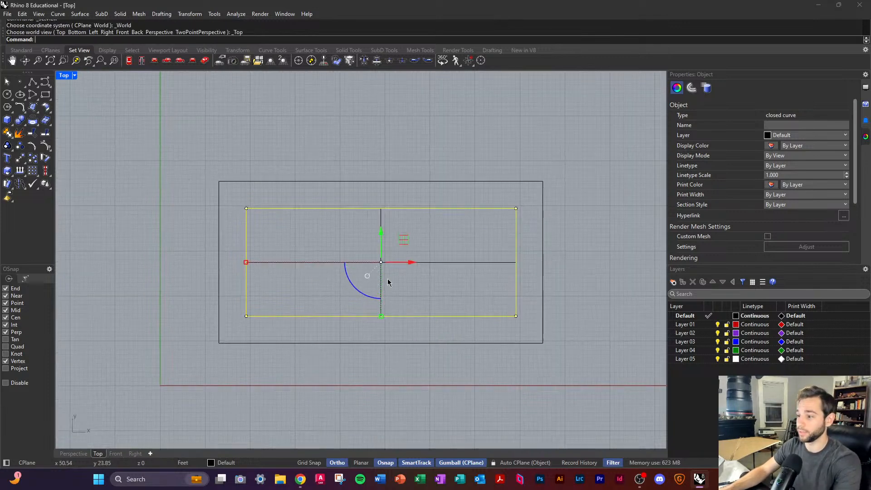
{"action": "key", "text": "Escape"}
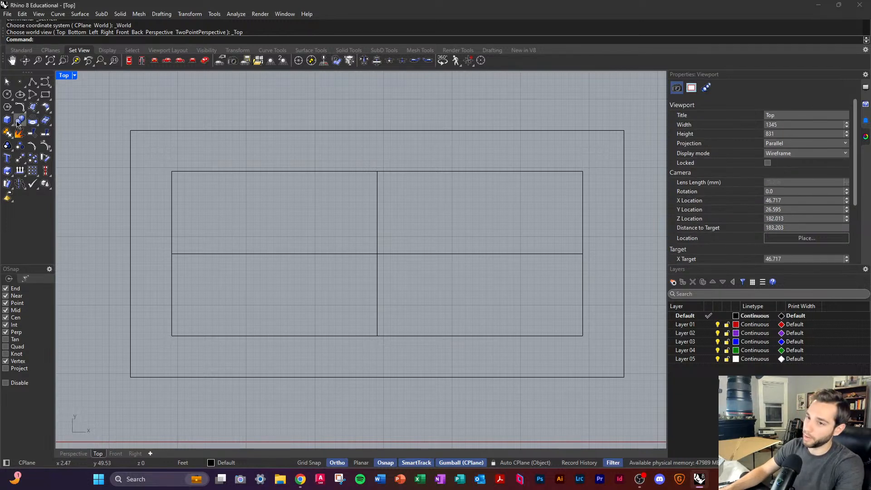
{"action": "left_click", "coordinate": [7, 95]}
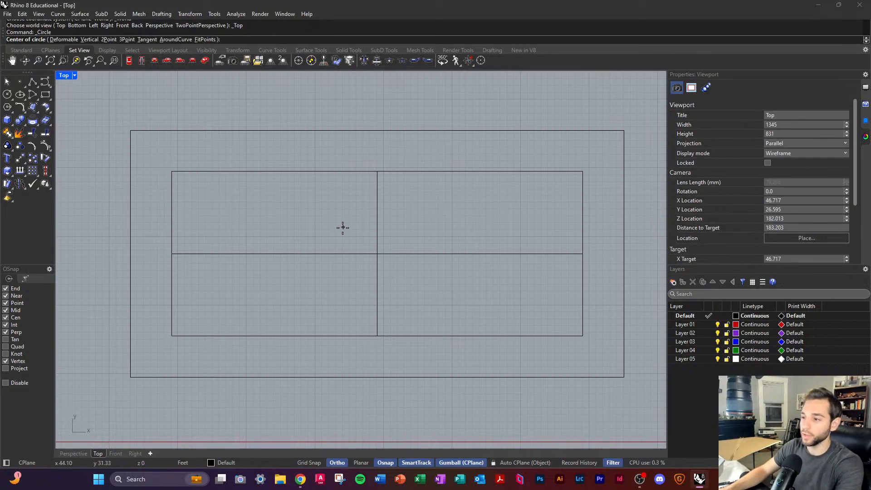
{"action": "left_click", "coordinate": [377, 254]}
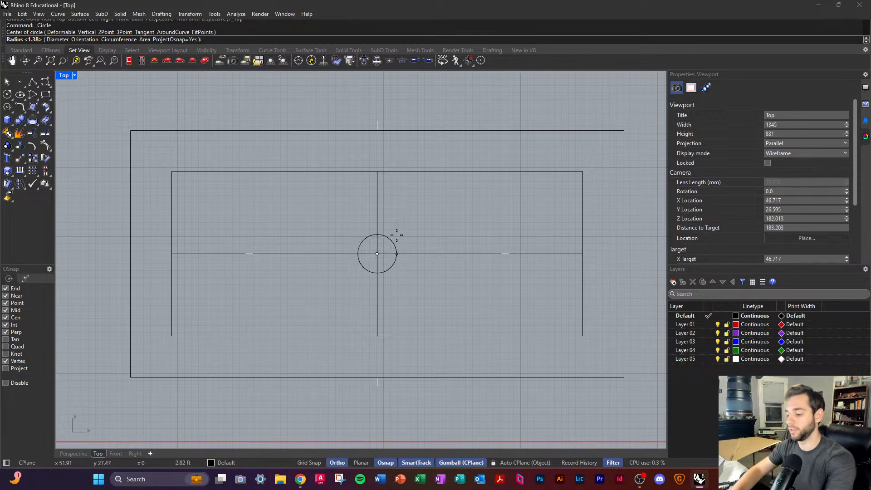
{"action": "type", "text": "6"}
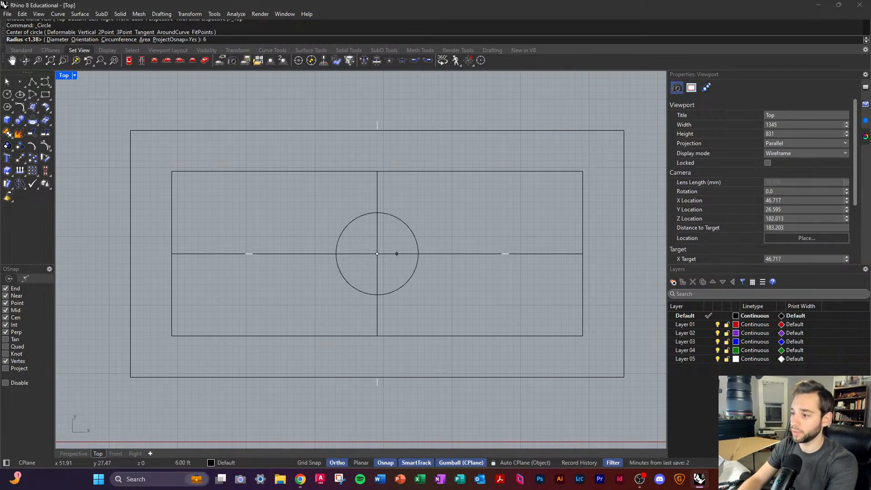
{"action": "key", "text": "BackSpace"}
{"action": "type", "text": "3'"}
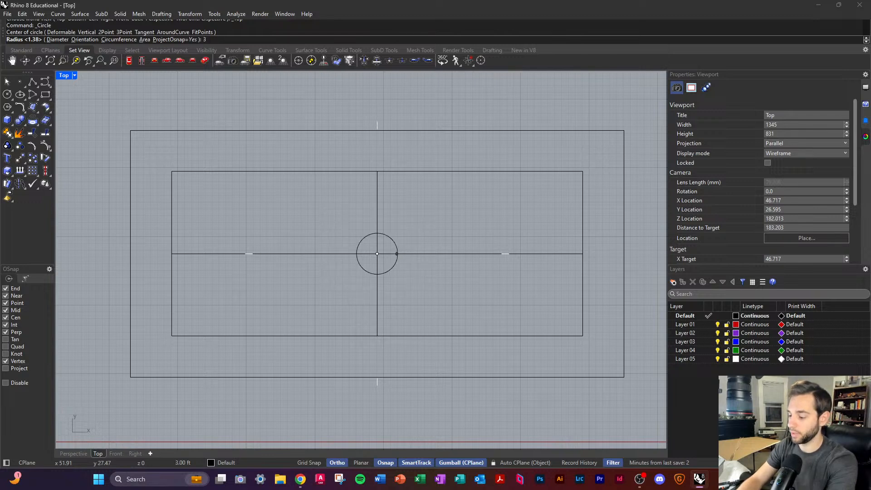
{"action": "key", "text": "Return"}
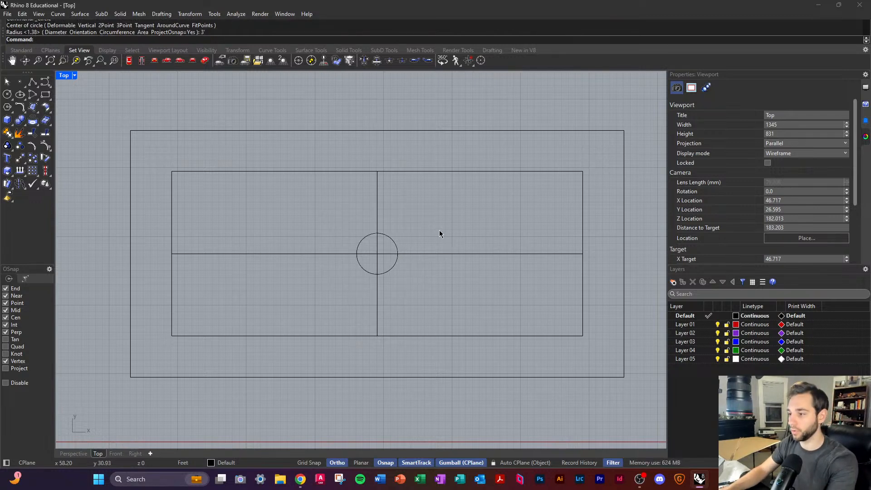
Step: Offset the 3' radius circle outward by 3' and clear the selection
{"action": "scroll", "coordinate": [389, 245], "scroll_direction": "up", "scroll_amount": 2}
{"action": "left_click", "coordinate": [398, 248]}
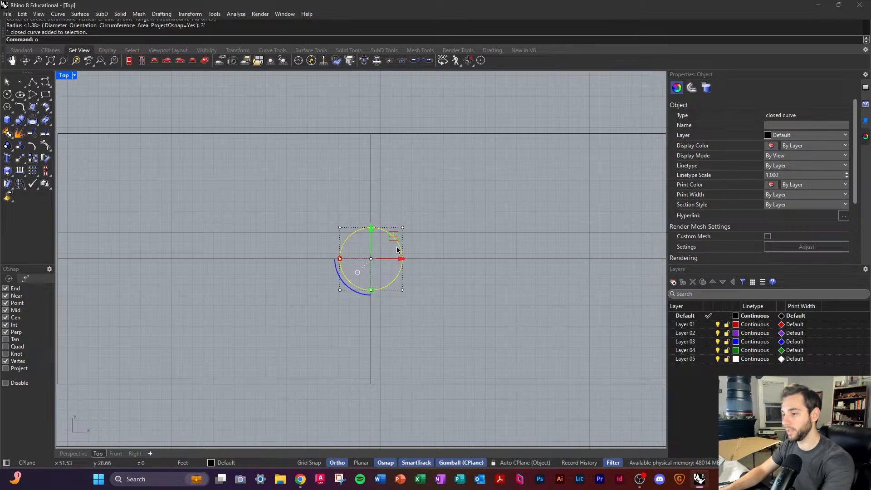
{"action": "type", "text": "o"}
{"action": "key", "text": "Return"}
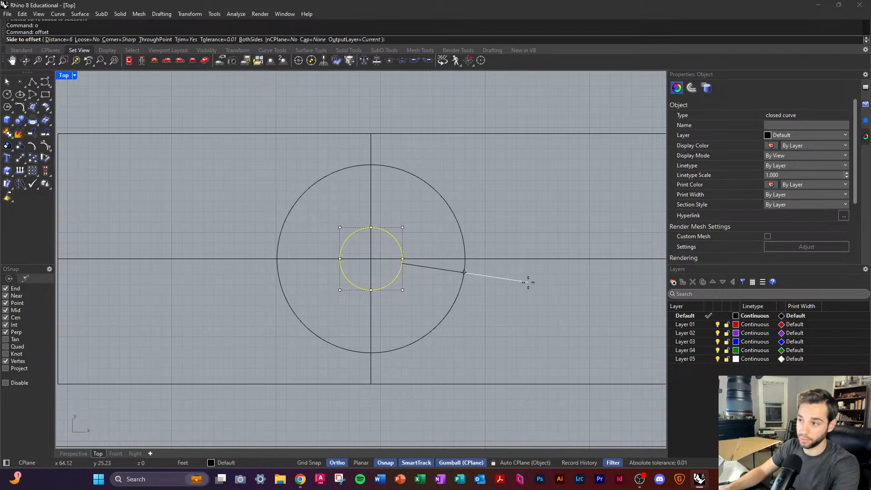
{"action": "scroll", "coordinate": [528, 282], "scroll_direction": "down", "scroll_amount": 2}
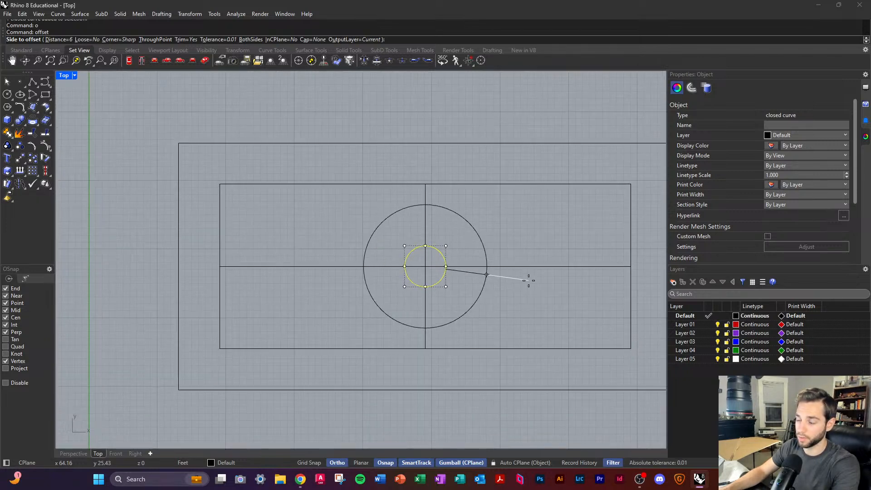
{"action": "type", "text": "3'"}
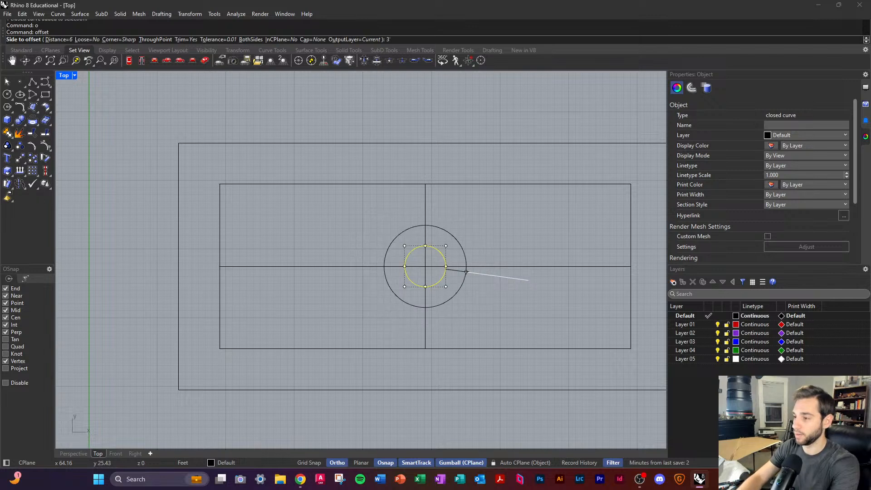
{"action": "key", "text": "Return"}
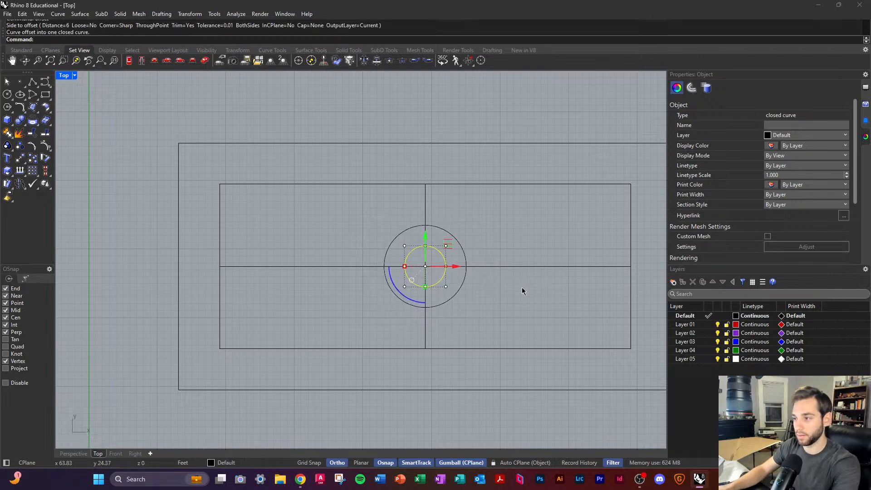
{"action": "left_click", "coordinate": [491, 219]}
Step: Offset the inner rectangle inward by 3'
{"action": "left_click", "coordinate": [351, 184]}
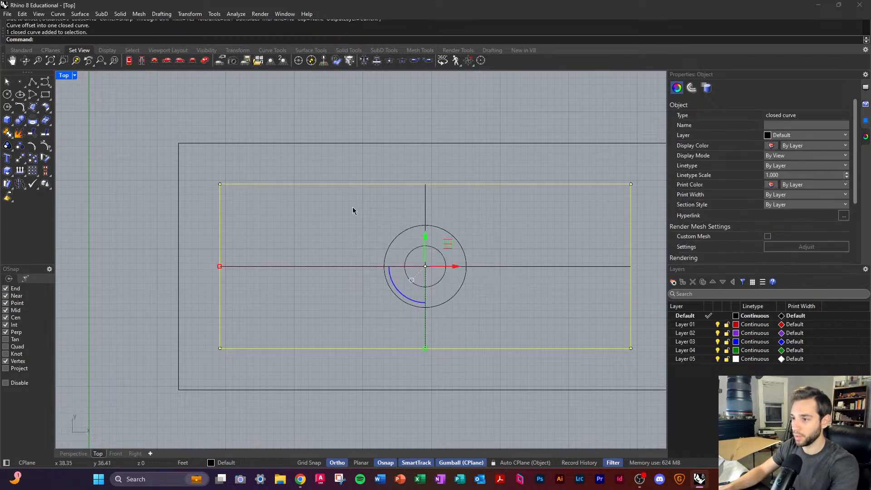
{"action": "key", "text": "Return"}
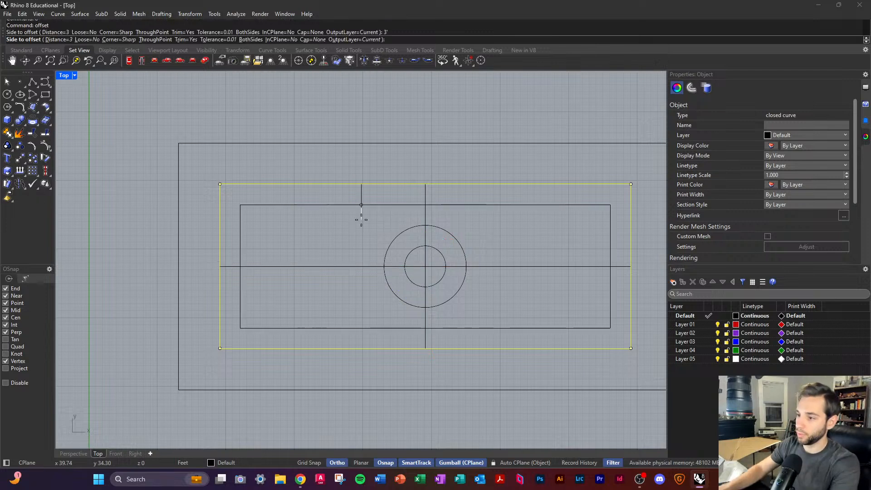
{"action": "left_click", "coordinate": [375, 232]}
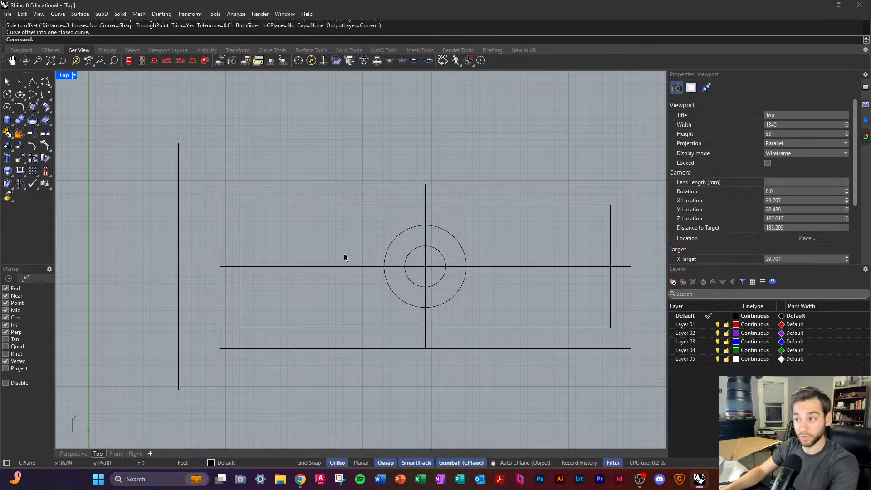
{"action": "scroll", "coordinate": [399, 231], "scroll_direction": "up", "scroll_amount": 2}
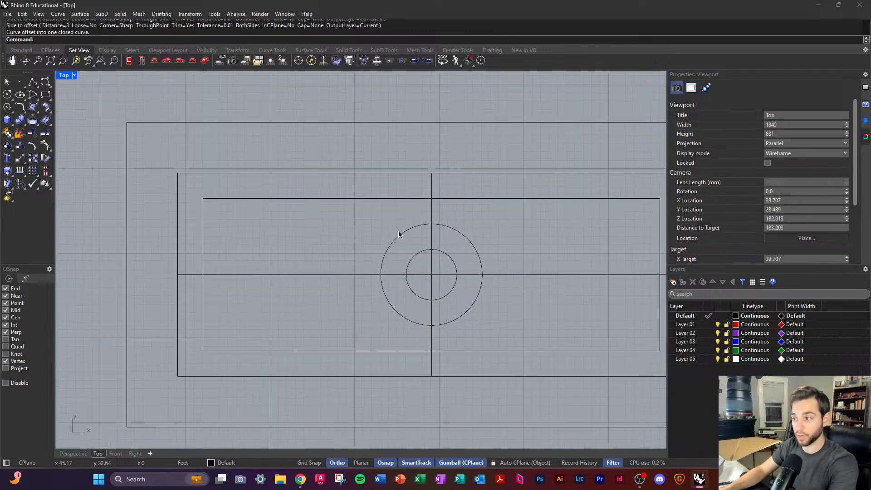
{"action": "left_click", "coordinate": [434, 185]}
{"action": "left_click", "coordinate": [533, 244]}
{"action": "scroll", "coordinate": [262, 225], "scroll_direction": "down", "scroll_amount": 2}
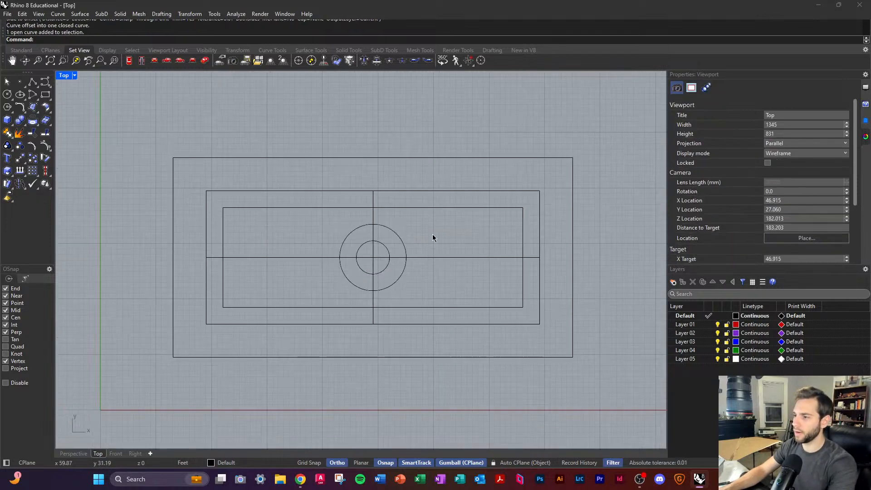
{"action": "type", "text": "l"}
{"action": "key", "text": "Return"}
{"action": "left_click", "coordinate": [223, 207]}
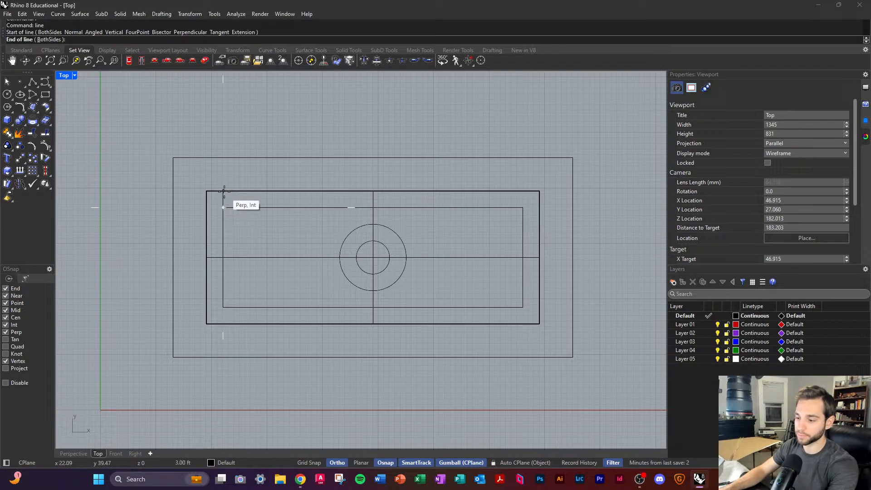
{"action": "left_click", "coordinate": [223, 305]}
Step: Offset the second circle outward by 3' to add a third concentric circle, and clear the selection
{"action": "left_click", "coordinate": [347, 236]}
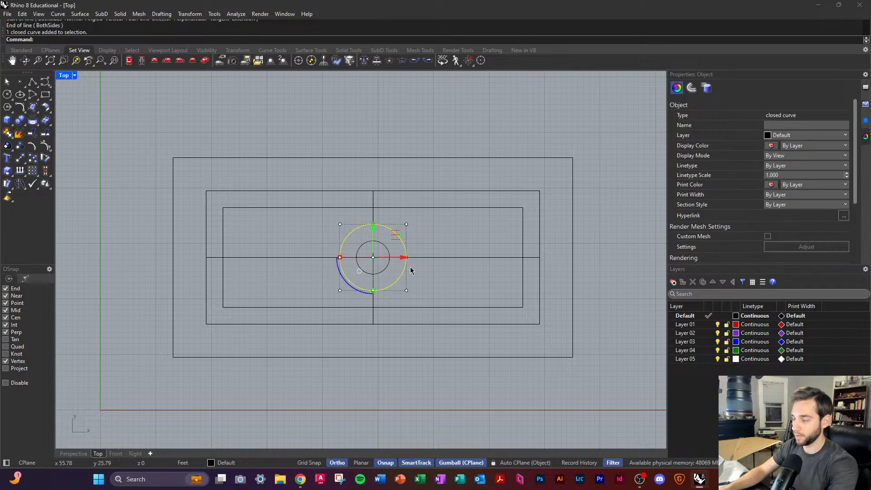
{"action": "type", "text": "offset"}
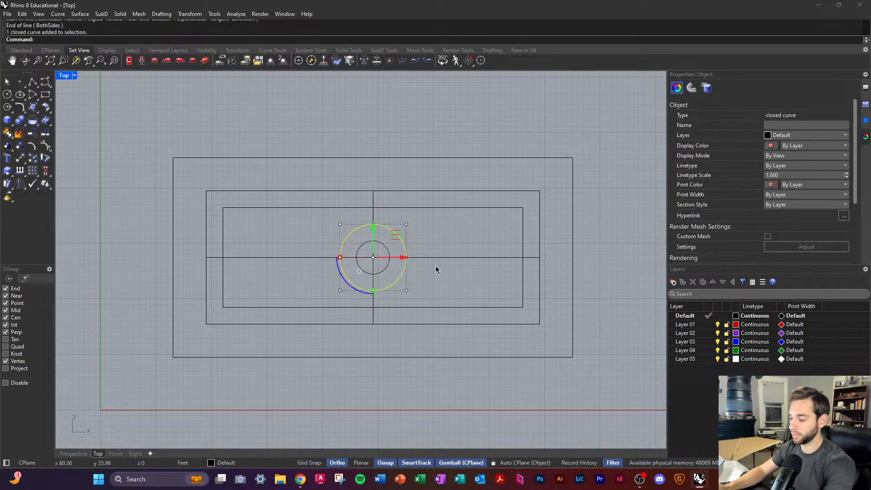
{"action": "key", "text": "Return"}
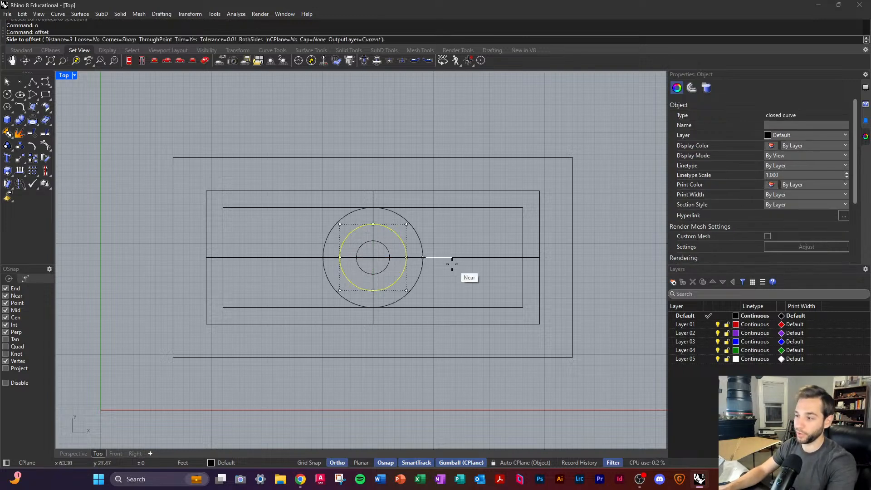
{"action": "scroll", "coordinate": [452, 262], "scroll_direction": "up", "scroll_amount": 1}
{"action": "left_click", "coordinate": [456, 288]}
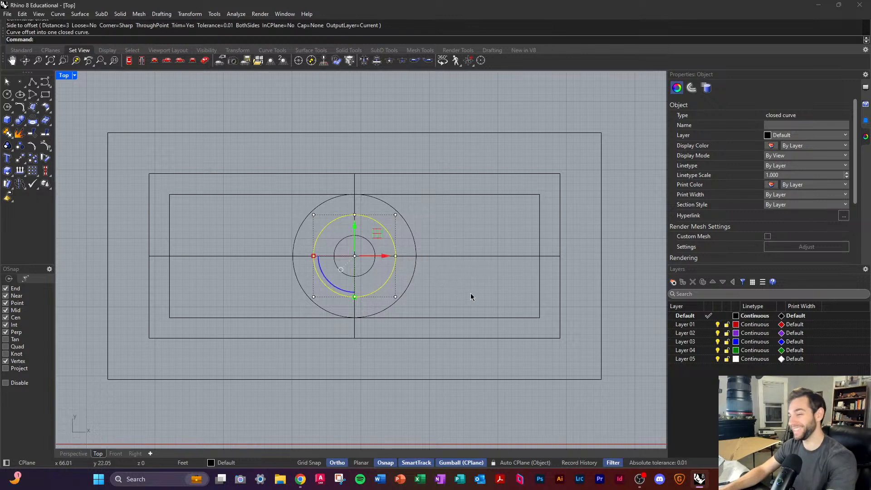
{"action": "key", "text": "Escape"}
Step: Try stretching the outermost circle horizontally with the gumball scale handle, undo the scaling and clear the selection
{"action": "scroll", "coordinate": [361, 289], "scroll_direction": "up", "scroll_amount": 1}
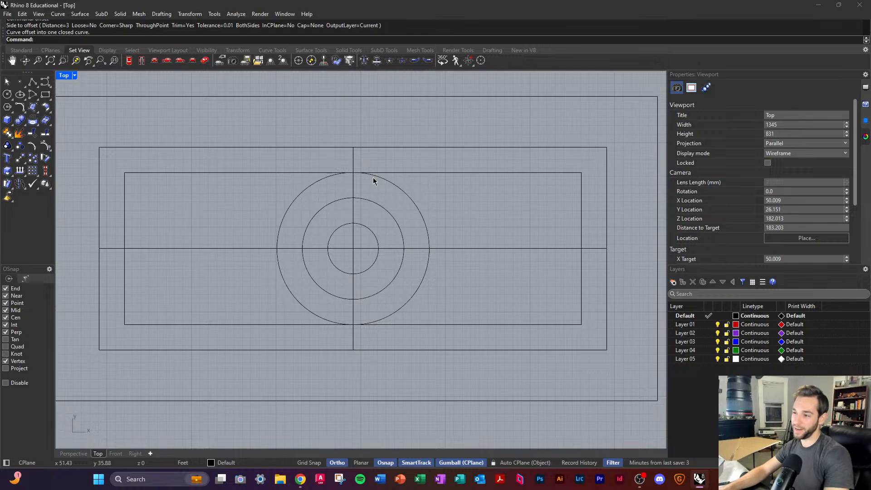
{"action": "scroll", "coordinate": [361, 179], "scroll_direction": "up", "scroll_amount": 3}
{"action": "scroll", "coordinate": [358, 179], "scroll_direction": "up", "scroll_amount": 3}
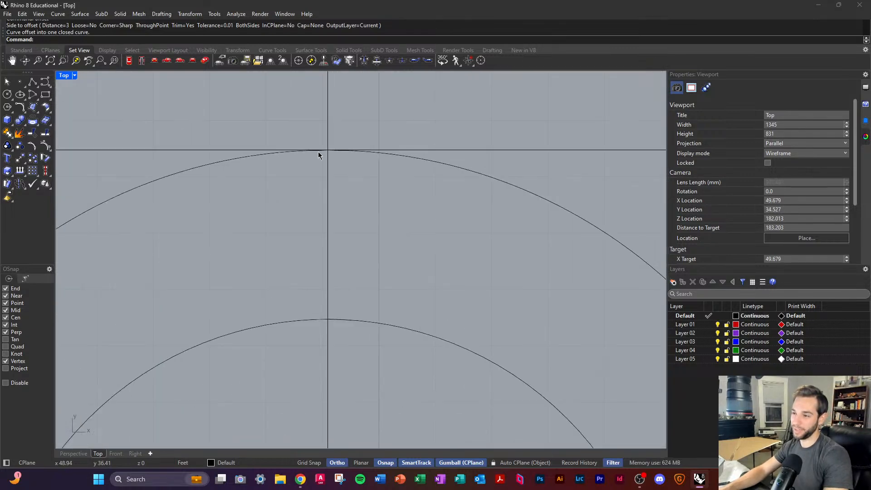
{"action": "scroll", "coordinate": [321, 168], "scroll_direction": "down", "scroll_amount": 5}
{"action": "left_click", "coordinate": [252, 198]}
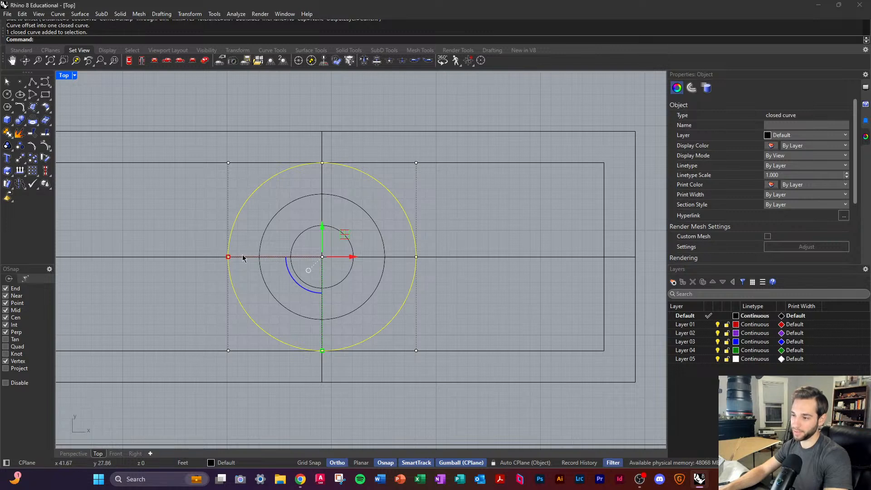
{"action": "left_click_drag", "start_coordinate": [228, 257], "coordinate": [198, 257]}
{"action": "key", "text": "ctrl+z"}
{"action": "left_click", "coordinate": [432, 141]}
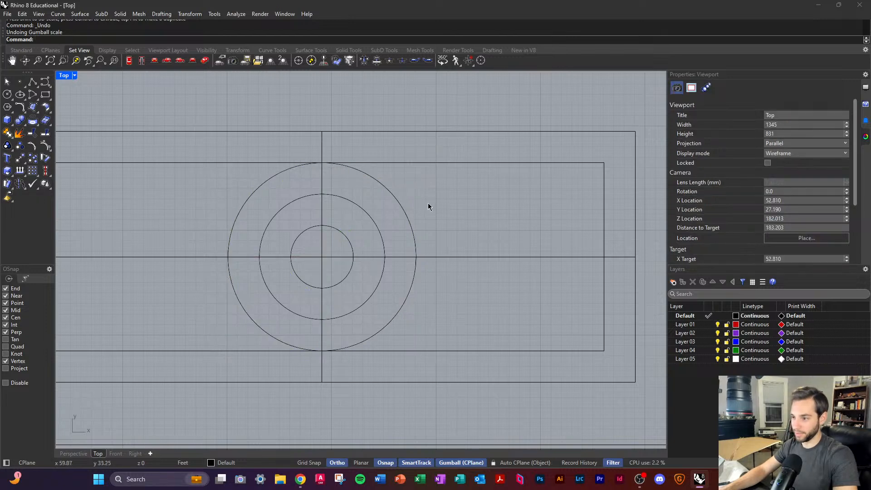
{"action": "scroll", "coordinate": [395, 254], "scroll_direction": "down", "scroll_amount": 4}
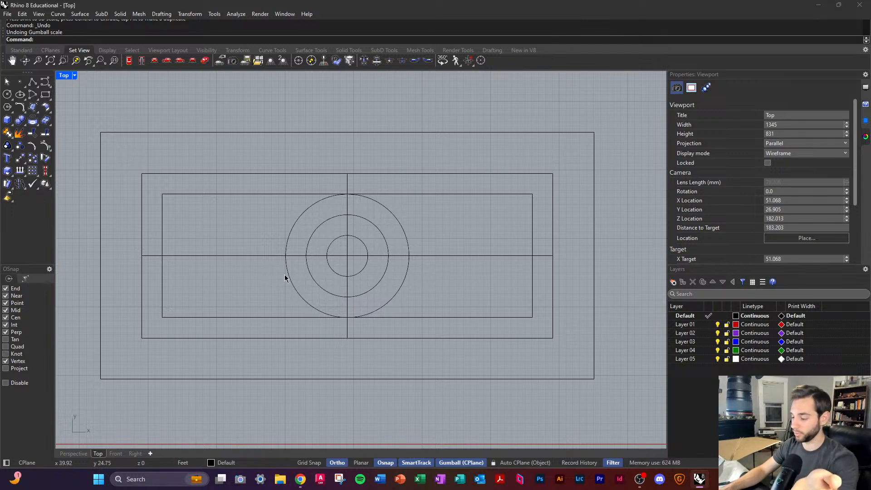
{"action": "scroll", "coordinate": [275, 295], "scroll_direction": "down", "scroll_amount": 2}
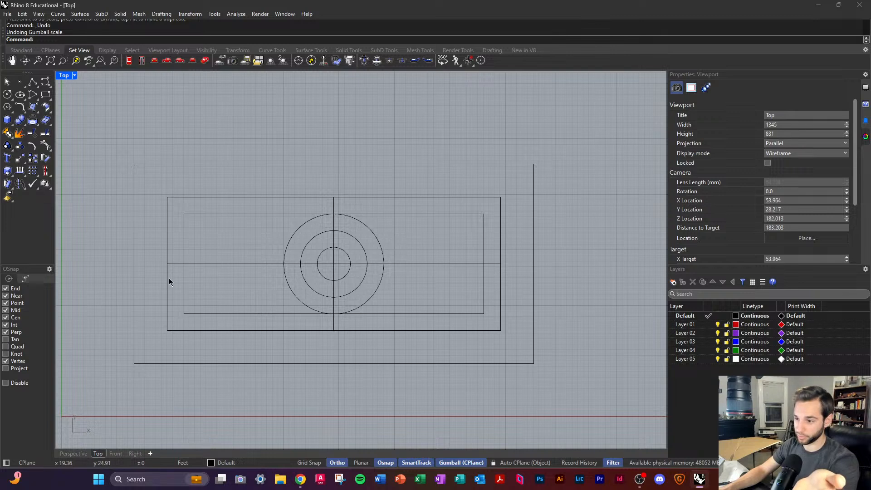
{"action": "scroll", "coordinate": [169, 281], "scroll_direction": "up", "scroll_amount": 4}
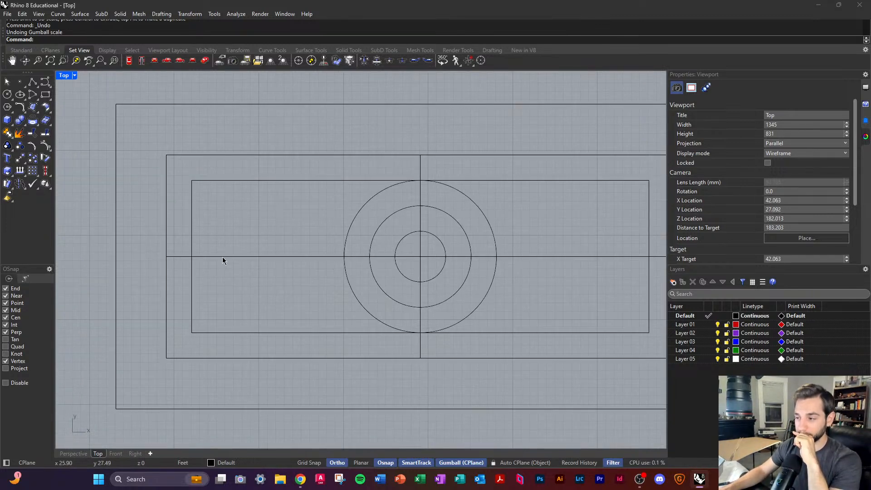
{"action": "left_click_drag", "start_coordinate": [433, 270], "coordinate": [419, 257]}
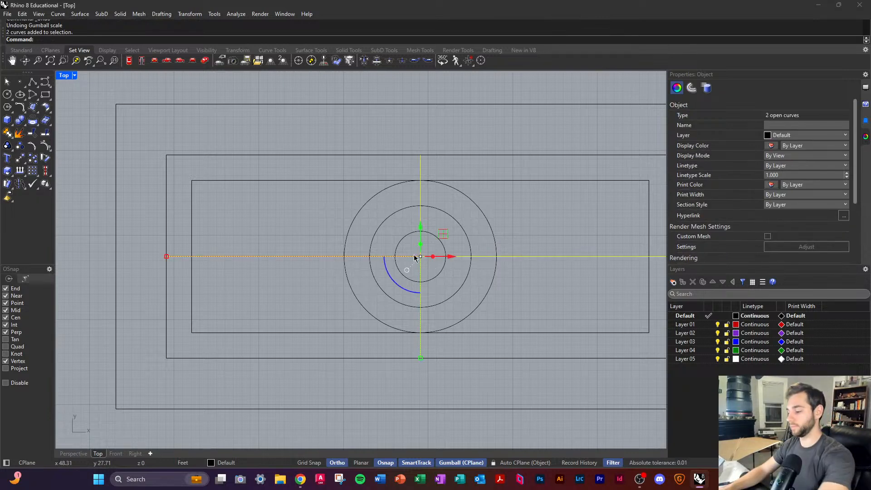
{"action": "left_click", "coordinate": [309, 215]}
{"action": "left_click", "coordinate": [376, 199]}
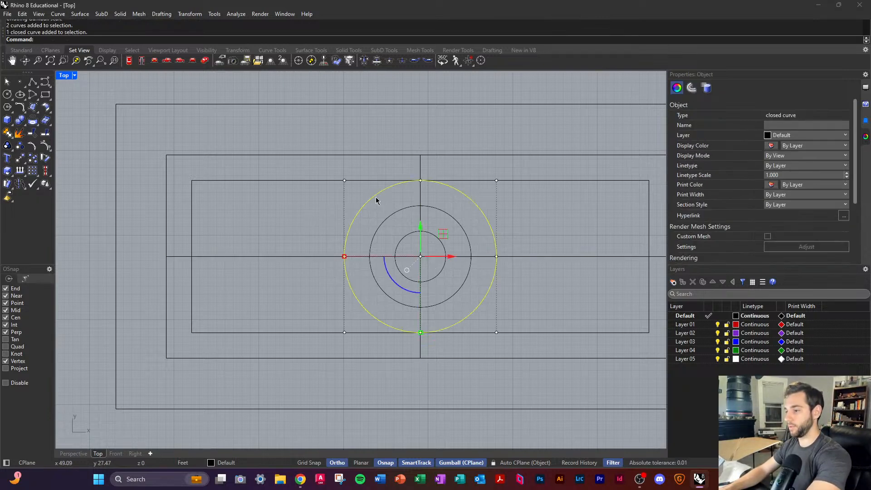
{"action": "left_click", "coordinate": [399, 203]}
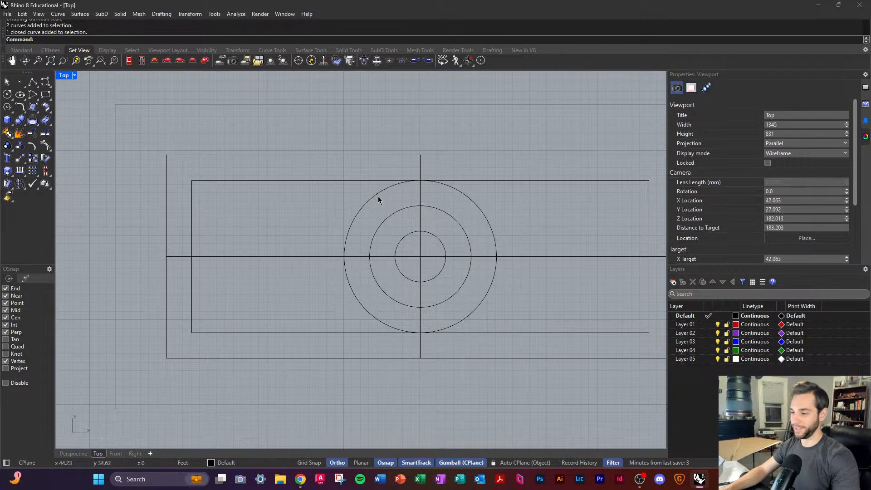
{"action": "left_click", "coordinate": [378, 200]}
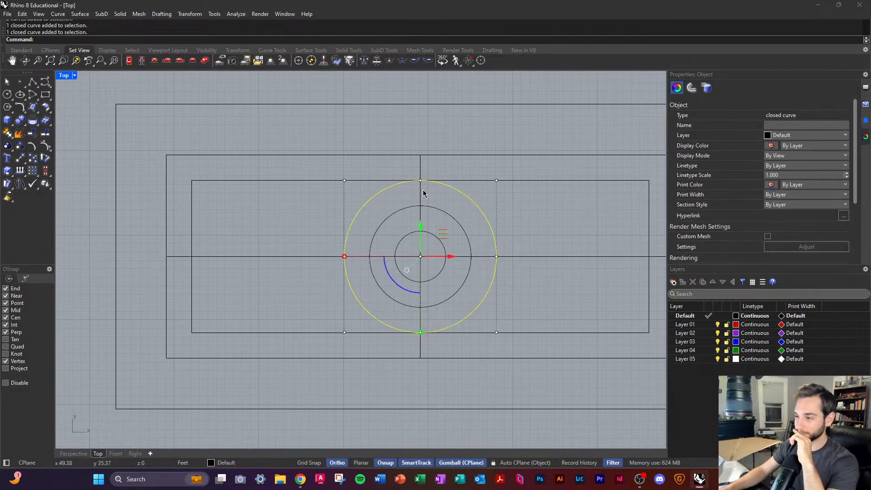
{"action": "left_click", "coordinate": [387, 207]}
Step: Offset the innermost circle outward by 9' to add a fourth concentric circle, and end the command
{"action": "left_click", "coordinate": [407, 237]}
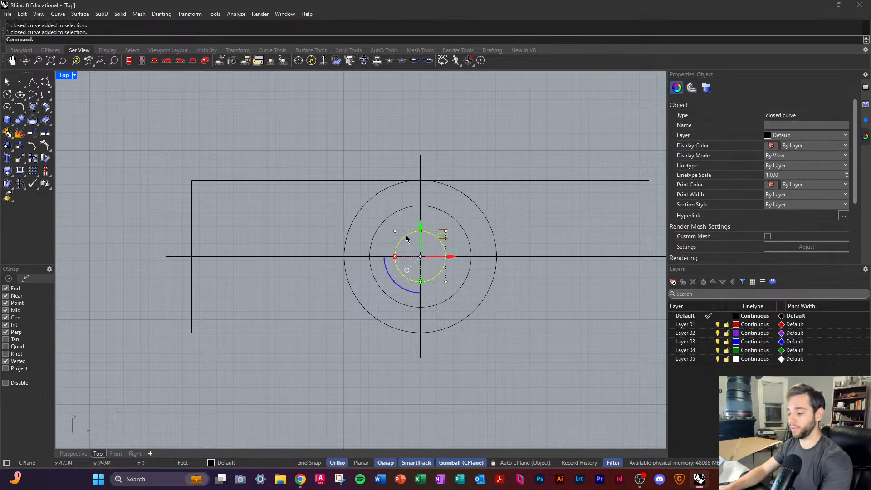
{"action": "type", "text": "o"}
{"action": "key", "text": "Return"}
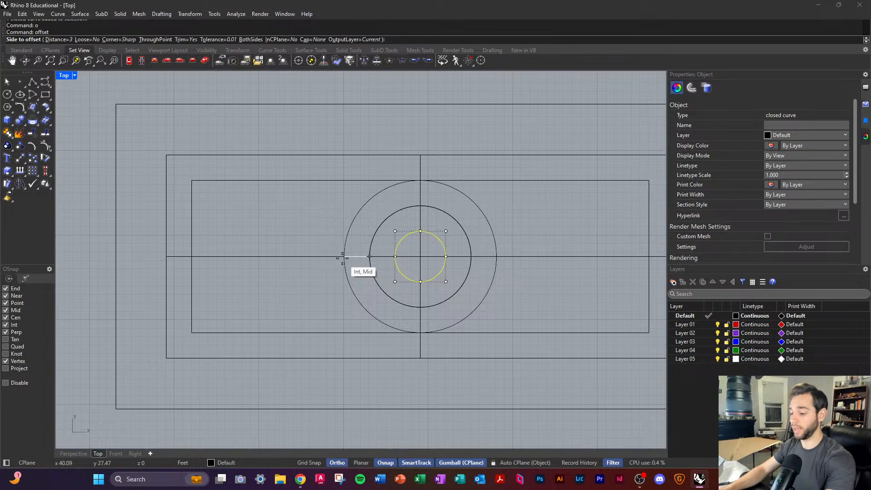
{"action": "type", "text": "9"}
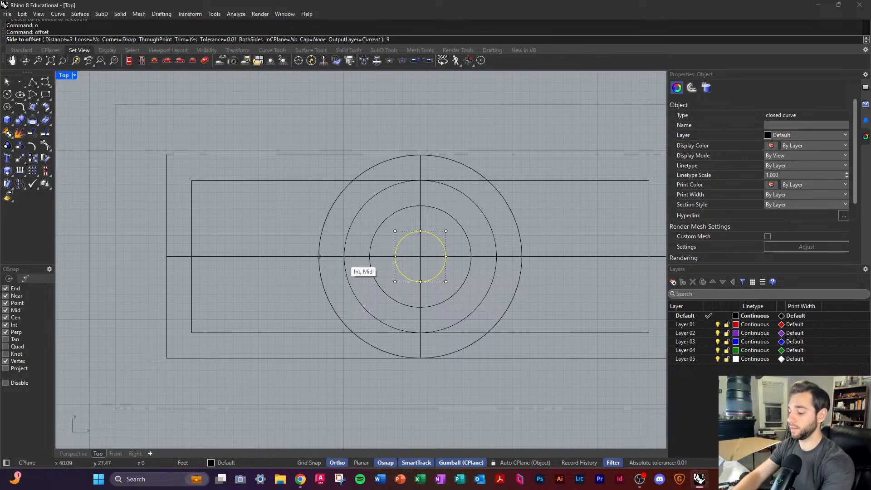
{"action": "left_click", "coordinate": [312, 264]}
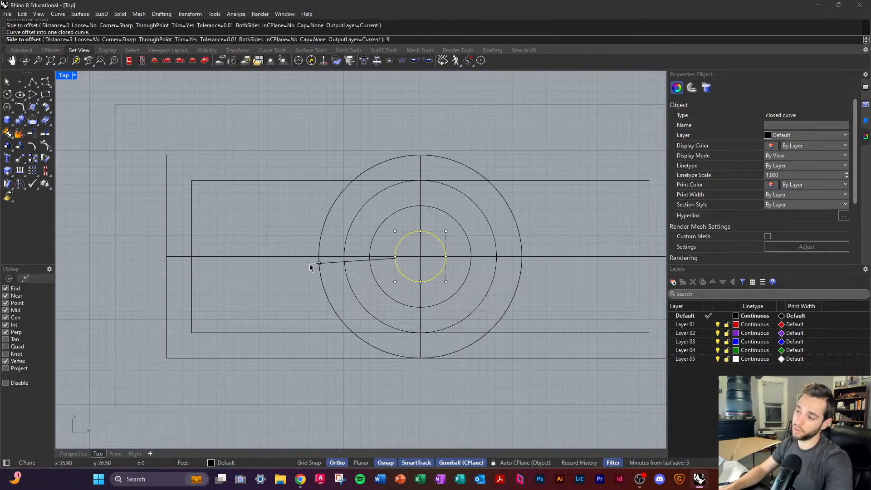
{"action": "key", "text": "Escape"}
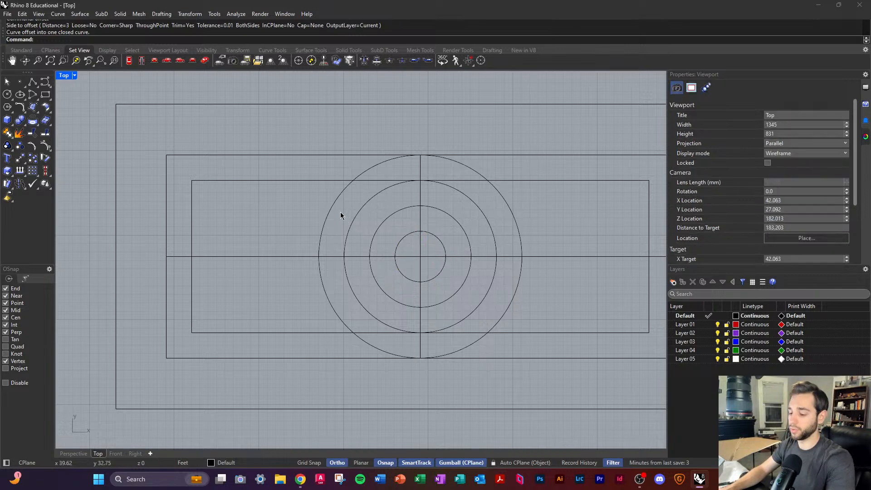
Step: Try to fillet the innermost rectangle's upper edge with the outermost circle at radius 0
{"action": "type", "text": "f"}
{"action": "key", "text": "space"}
{"action": "left_click", "coordinate": [334, 180]}
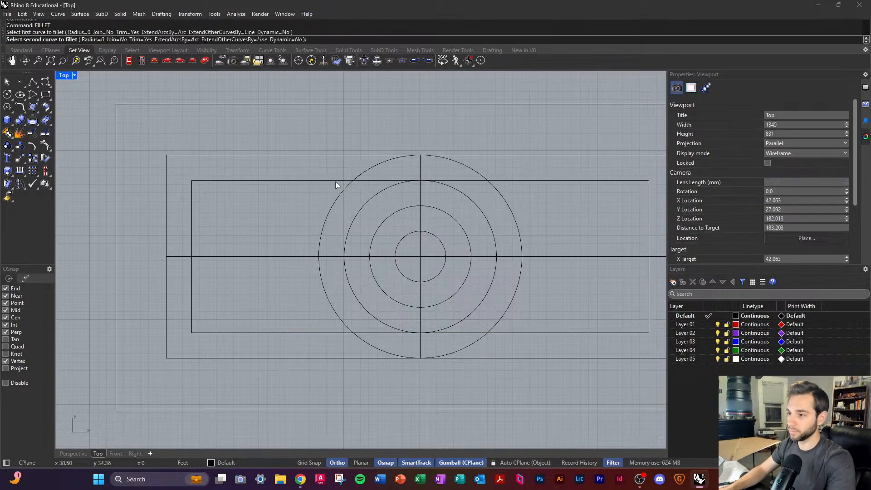
{"action": "left_click", "coordinate": [343, 190]}
{"action": "left_click", "coordinate": [343, 190]}
{"action": "left_click", "coordinate": [340, 182]}
{"action": "left_click", "coordinate": [353, 193]}
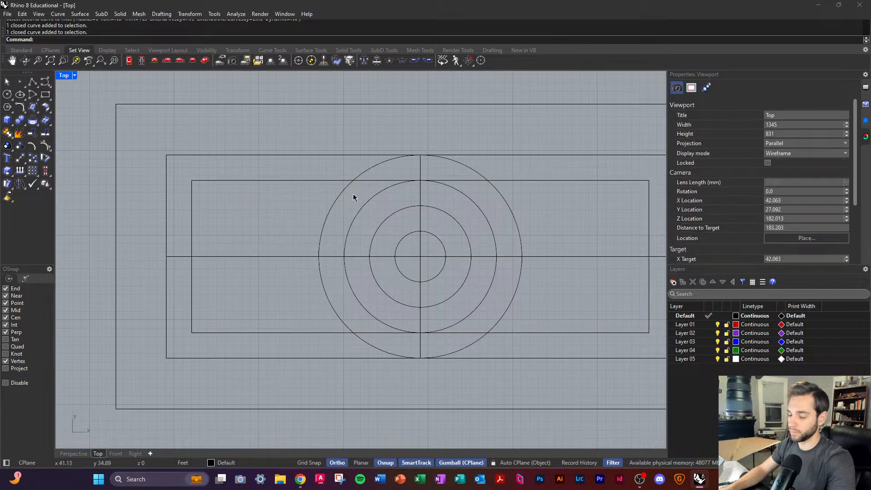
Step: Duplicate all the plan curves along the X axis, placing the copy clear of the original's right side
{"action": "scroll", "coordinate": [352, 195], "scroll_direction": "down", "scroll_amount": 4}
{"action": "scroll", "coordinate": [336, 263], "scroll_direction": "down", "scroll_amount": 5}
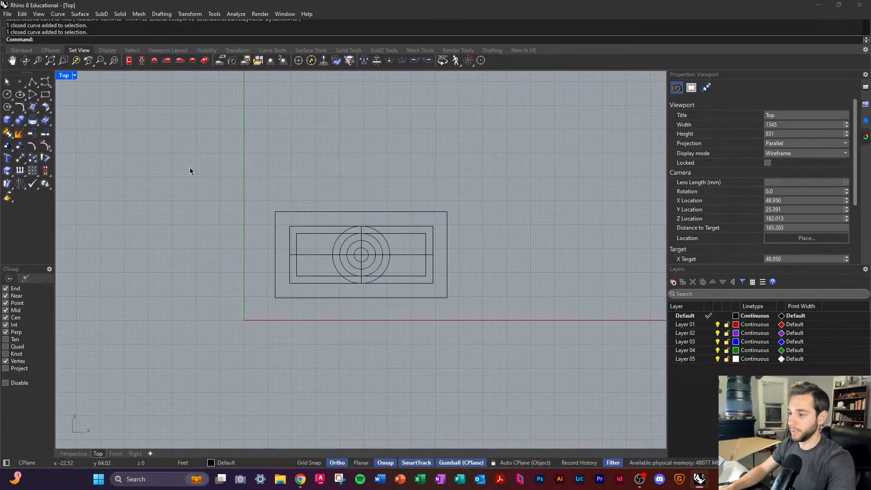
{"action": "left_click_drag", "start_coordinate": [191, 171], "coordinate": [534, 321]}
{"action": "scroll", "coordinate": [288, 299], "scroll_direction": "down", "scroll_amount": 2}
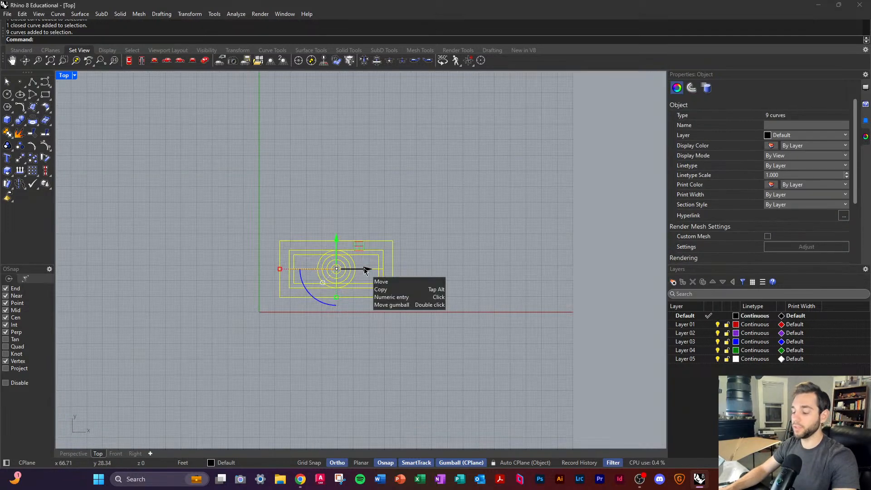
{"action": "left_click_drag", "start_coordinate": [363, 269], "coordinate": [523, 291], "text": "alt"}
{"action": "left_click", "coordinate": [522, 217]}
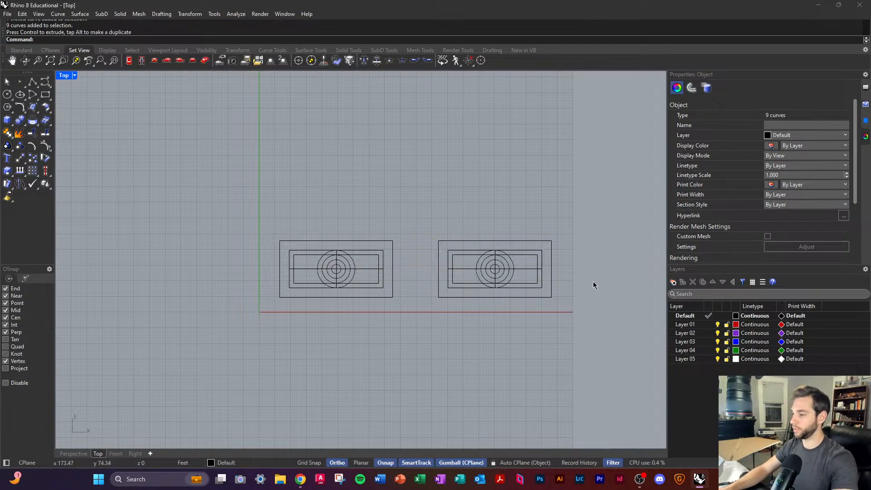
Step: Using all of the copied plan's curves as cutting objects, trim its outermost circle and vertical centre line above the innermost rectangle
{"action": "scroll", "coordinate": [581, 290], "scroll_direction": "up", "scroll_amount": 4}
{"action": "scroll", "coordinate": [595, 288], "scroll_direction": "up", "scroll_amount": 1}
{"action": "left_click_drag", "start_coordinate": [463, 361], "coordinate": [213, 189]}
{"action": "scroll", "coordinate": [259, 204], "scroll_direction": "up", "scroll_amount": 3}
{"action": "type", "text": "tr"}
{"action": "key", "text": "Return"}
{"action": "scroll", "coordinate": [320, 190], "scroll_direction": "up", "scroll_amount": 2}
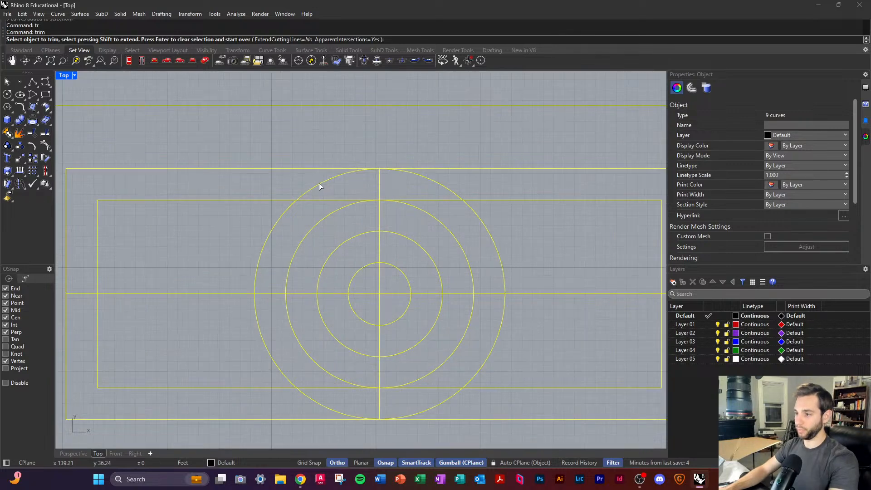
{"action": "left_click_drag", "start_coordinate": [471, 184], "coordinate": [300, 177]}
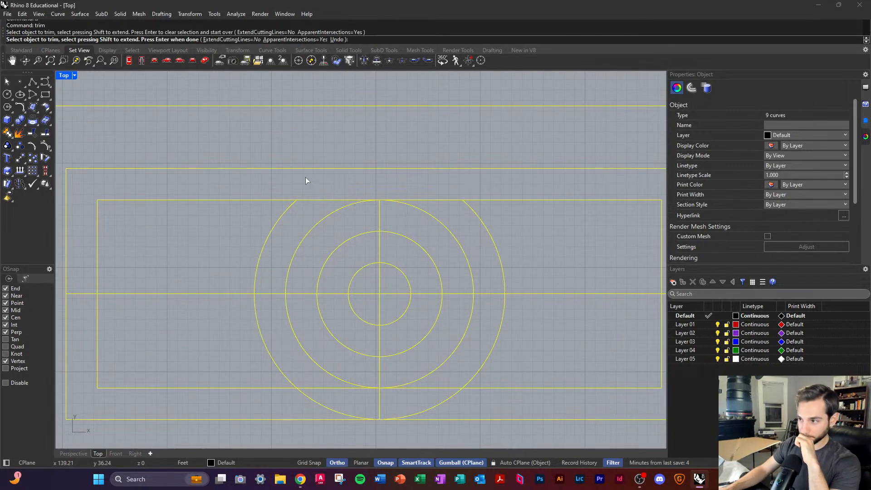
Step: Trim away the innermost rectangle's edges, centre lines and lower arc between the two side bays and the third circle, and end the trim
{"action": "left_click", "coordinate": [328, 201]}
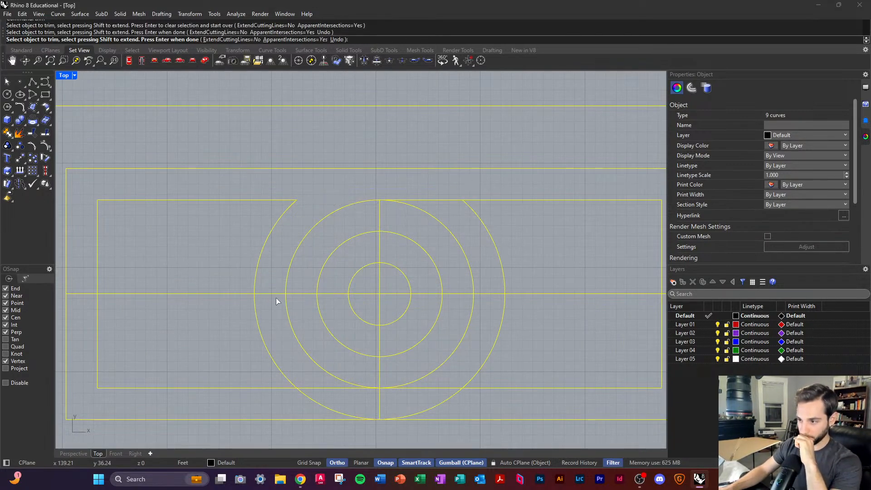
{"action": "left_click", "coordinate": [273, 298]}
{"action": "left_click", "coordinate": [331, 389]}
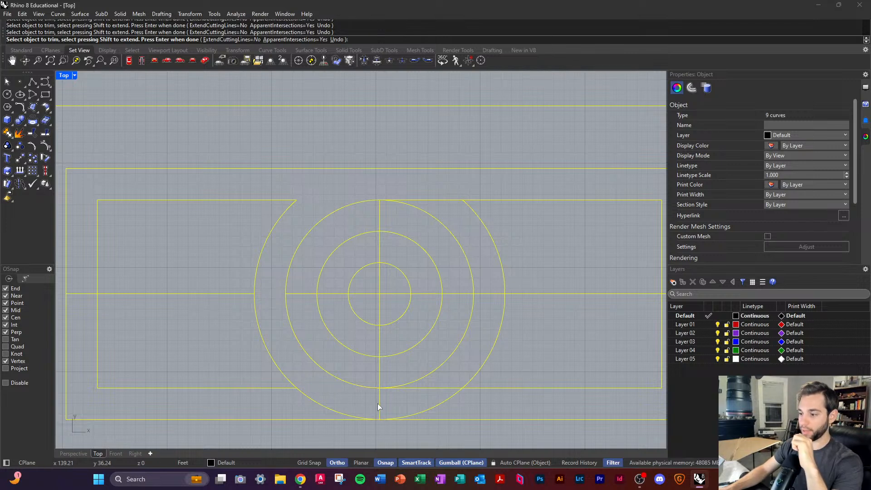
{"action": "left_click", "coordinate": [424, 412]}
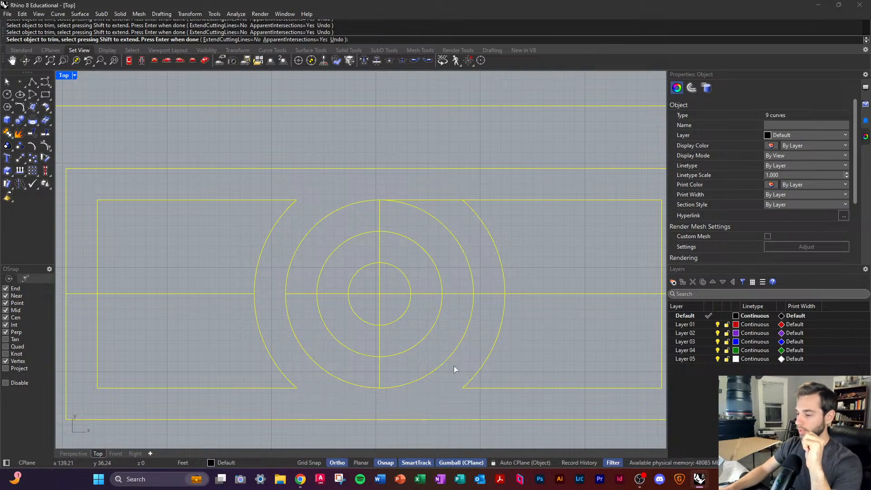
{"action": "left_click", "coordinate": [486, 293]}
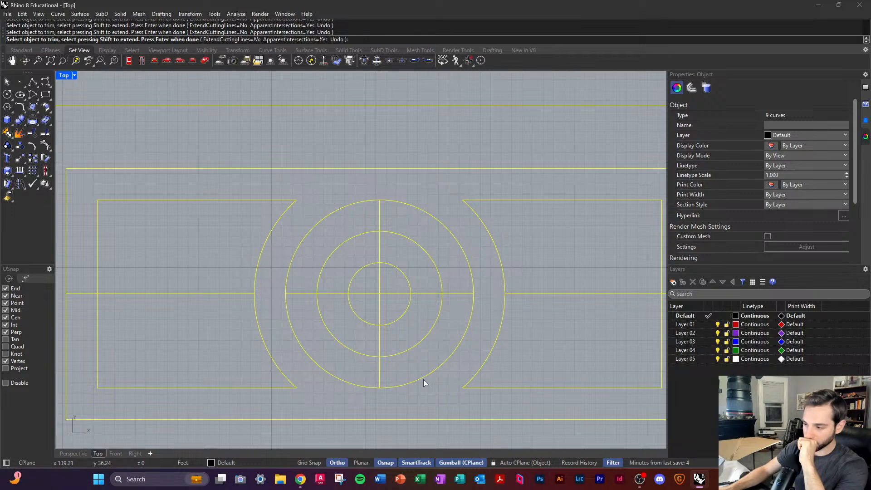
{"action": "scroll", "coordinate": [349, 399], "scroll_direction": "down", "scroll_amount": 3}
{"action": "scroll", "coordinate": [352, 352], "scroll_direction": "up", "scroll_amount": 2}
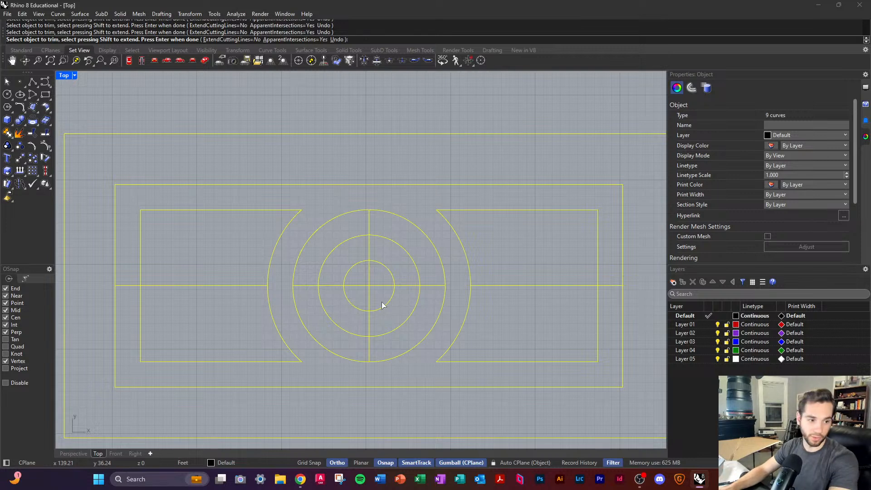
{"action": "scroll", "coordinate": [379, 299], "scroll_direction": "up", "scroll_amount": 1}
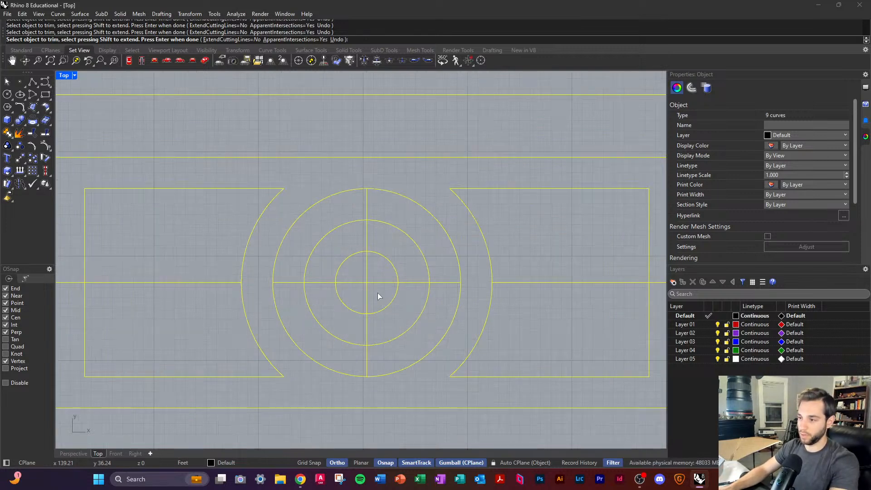
{"action": "scroll", "coordinate": [374, 282], "scroll_direction": "down", "scroll_amount": 2}
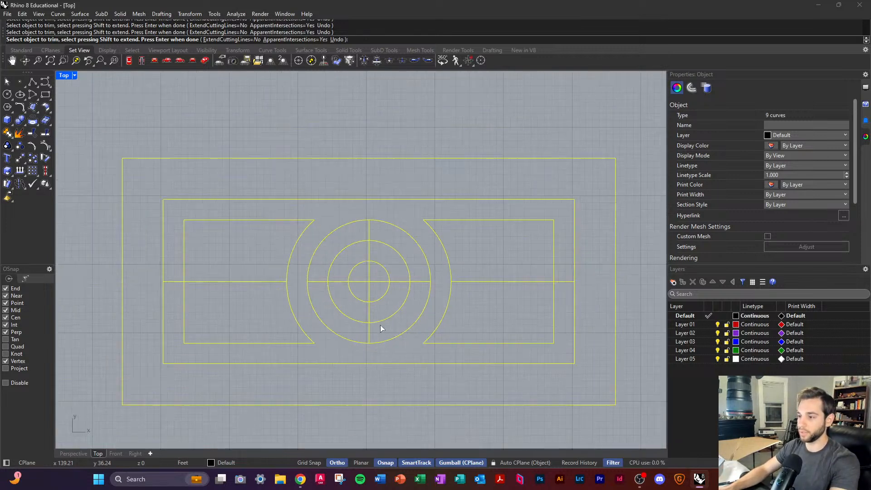
{"action": "key", "text": "Return"}
{"action": "key", "text": "Escape"}
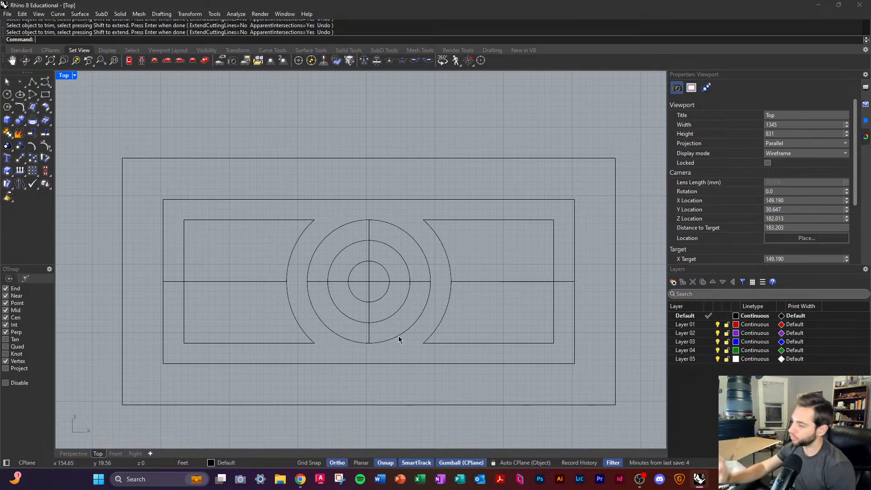
{"action": "scroll", "coordinate": [331, 342], "scroll_direction": "down", "scroll_amount": 4}
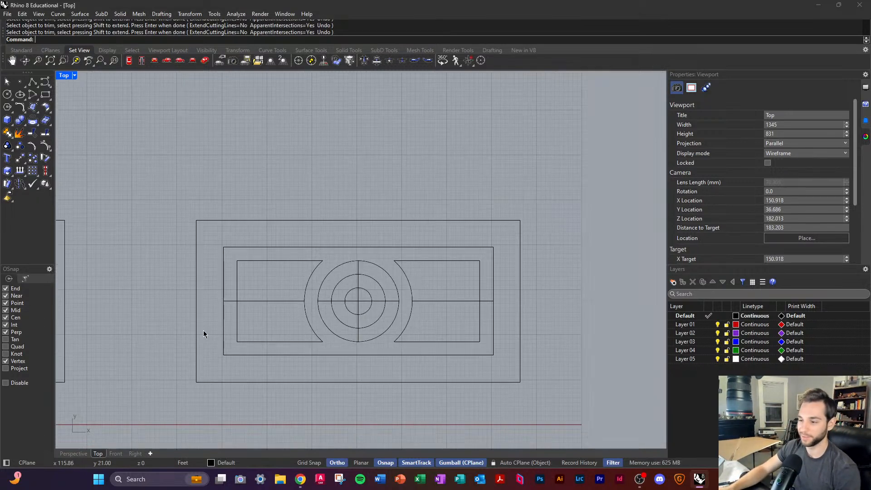
{"action": "scroll", "coordinate": [203, 331], "scroll_direction": "up", "scroll_amount": 8}
{"action": "left_click", "coordinate": [397, 262]}
{"action": "type", "text": "o"}
{"action": "key", "text": "Return"}
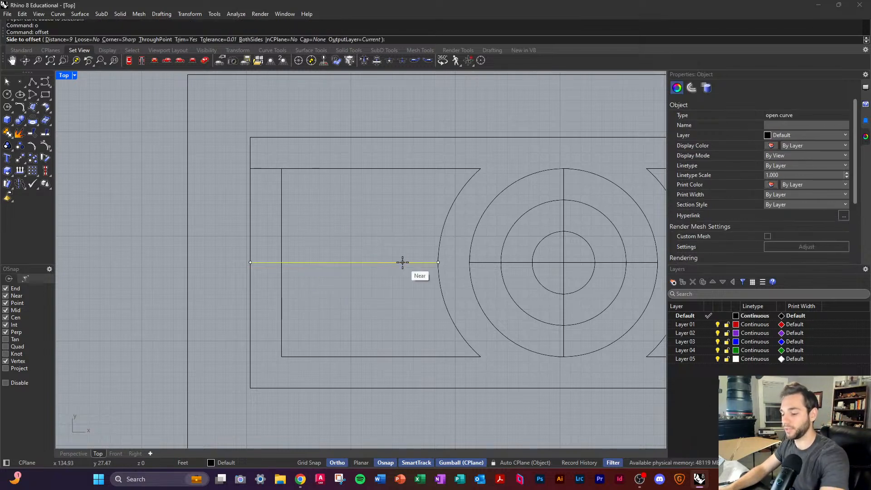
{"action": "type", "text": "3"}
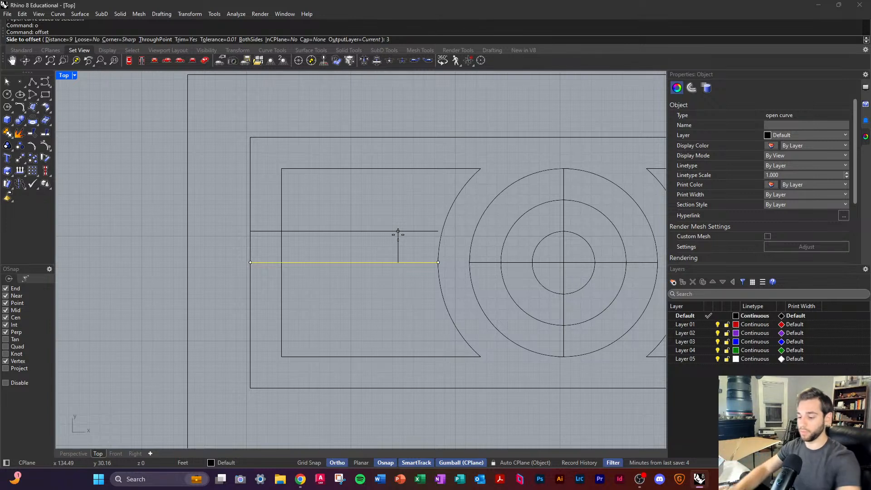
{"action": "type", "text": "1.5"}
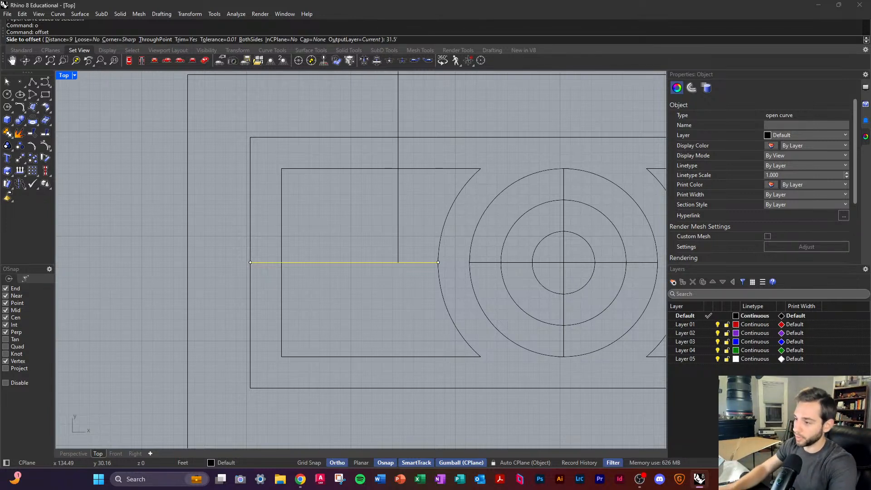
{"action": "key", "text": "Return"}
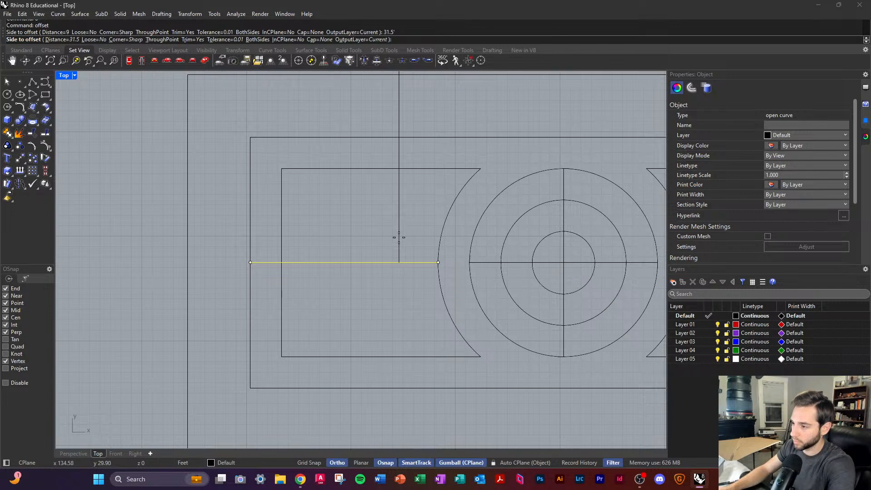
{"action": "key", "text": "Escape"}
Step: Offset the left bay's horizontal centre line by 1.5' both above and below
{"action": "key", "text": "Return"}
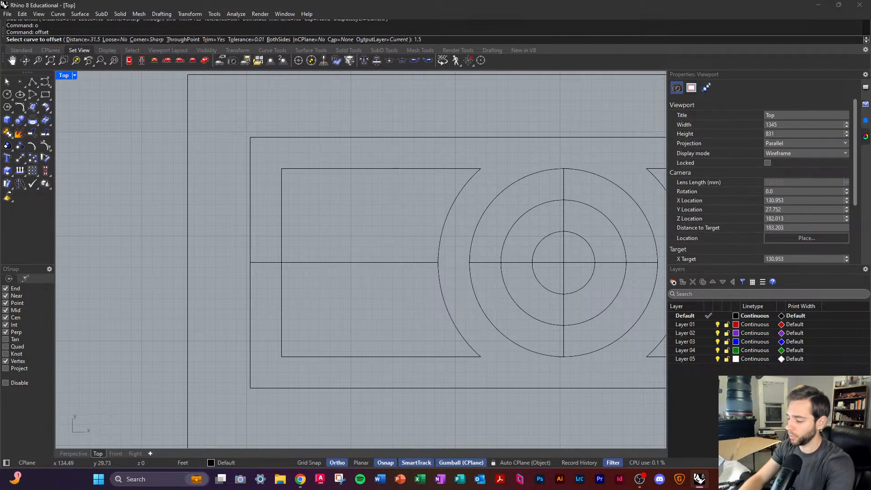
{"action": "key", "text": "Return"}
{"action": "left_click", "coordinate": [392, 261]}
{"action": "left_click", "coordinate": [389, 241]}
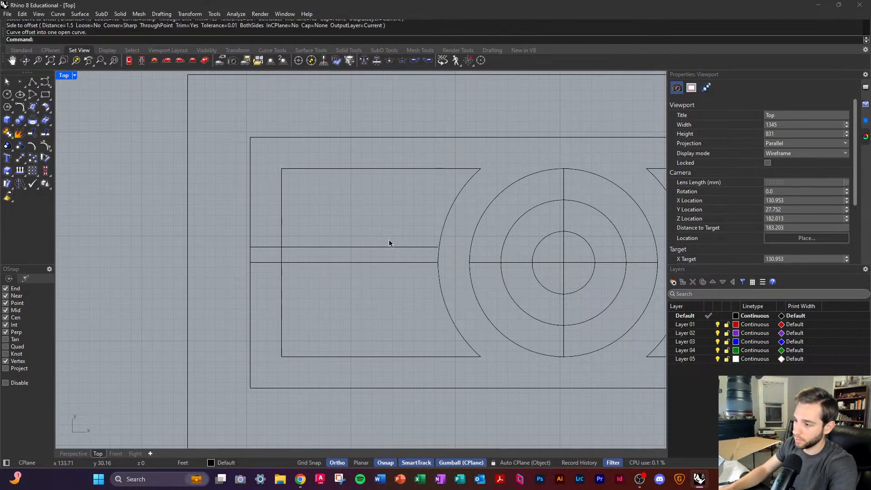
{"action": "left_click", "coordinate": [383, 262]}
{"action": "left_click", "coordinate": [388, 302]}
{"action": "left_click", "coordinate": [392, 263]}
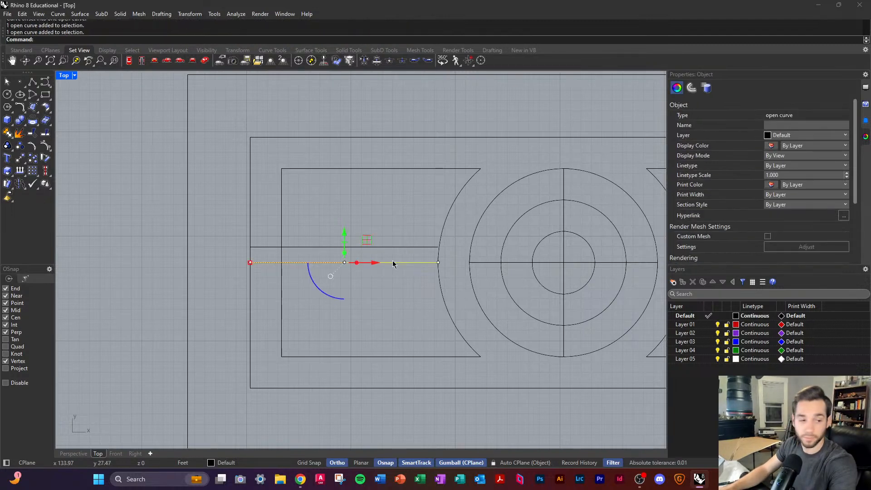
{"action": "key", "text": "Return"}
{"action": "left_click", "coordinate": [390, 316]}
Step: Offset the right bay's horizontal centre line by 1.5' both above and below, and clear the selection
{"action": "scroll", "coordinate": [284, 287], "scroll_direction": "down", "scroll_amount": 4}
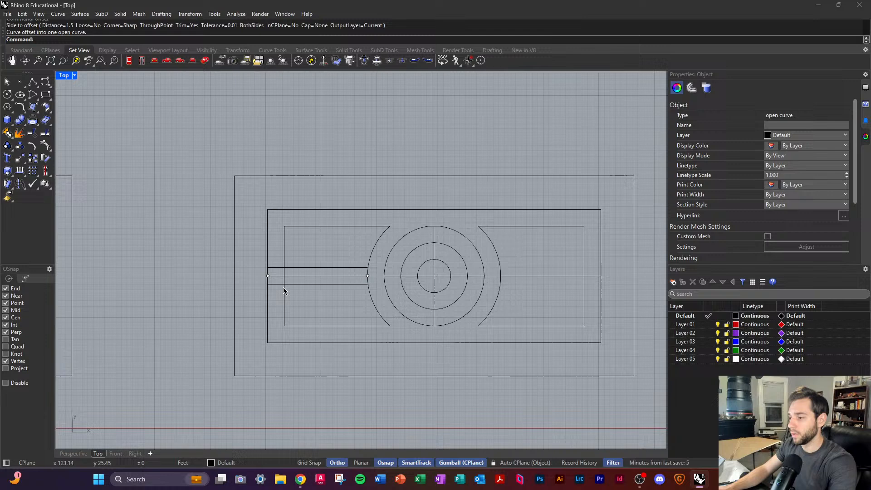
{"action": "left_click", "coordinate": [514, 276]}
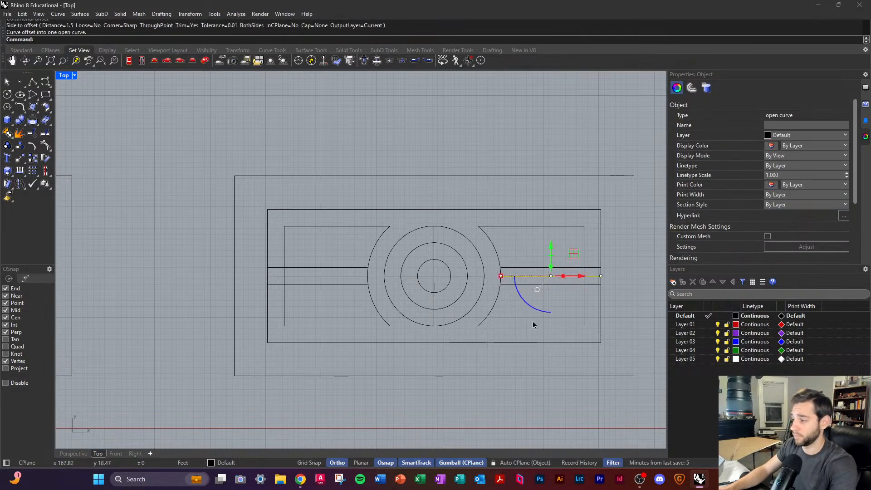
{"action": "key", "text": "Escape"}
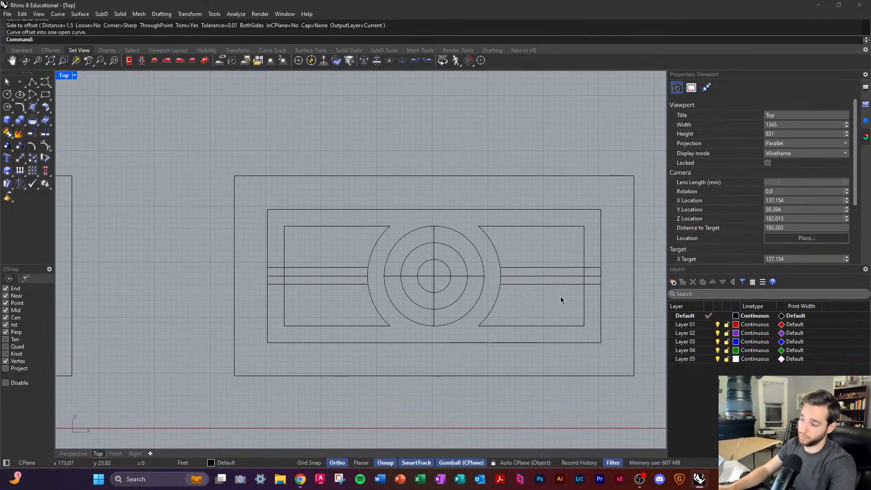
Step: Try to trim the side bays using all of the copied plan's curves as cutting objects, then undo the trims and leave the command
{"action": "key", "text": "ctrl+a"}
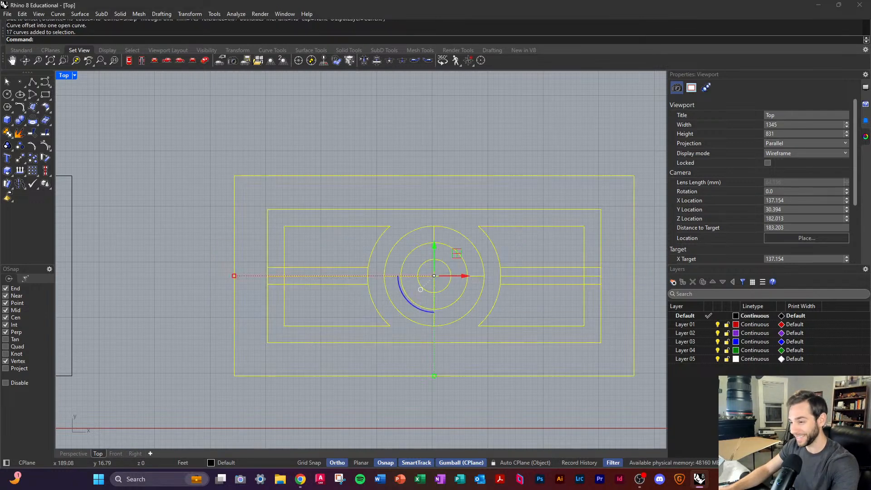
{"action": "scroll", "coordinate": [381, 297], "scroll_direction": "up", "scroll_amount": 1}
{"action": "type", "text": "trim"}
{"action": "key", "text": "Return"}
{"action": "scroll", "coordinate": [369, 276], "scroll_direction": "up", "scroll_amount": 1}
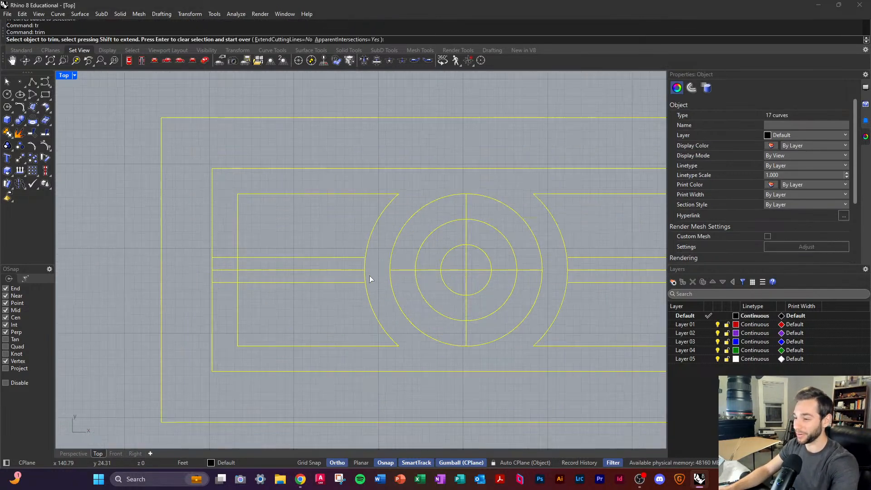
{"action": "scroll", "coordinate": [209, 280], "scroll_direction": "down", "scroll_amount": 2}
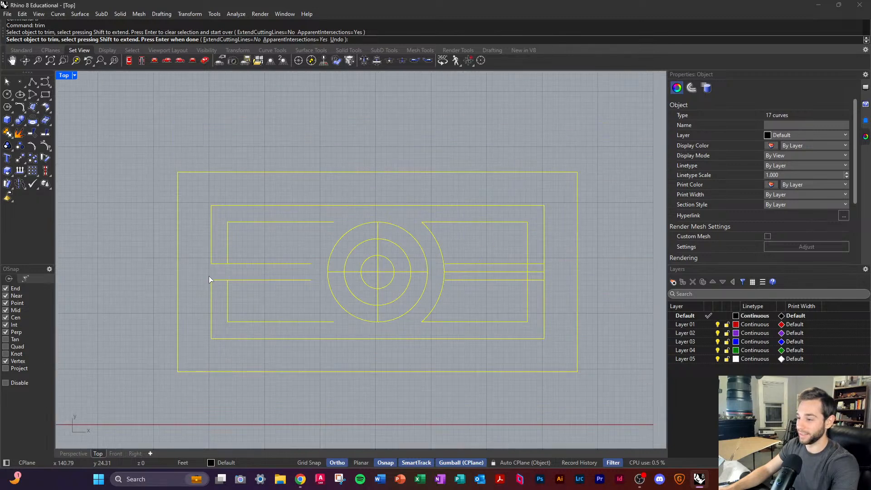
{"action": "key", "text": "ctrl+z"}
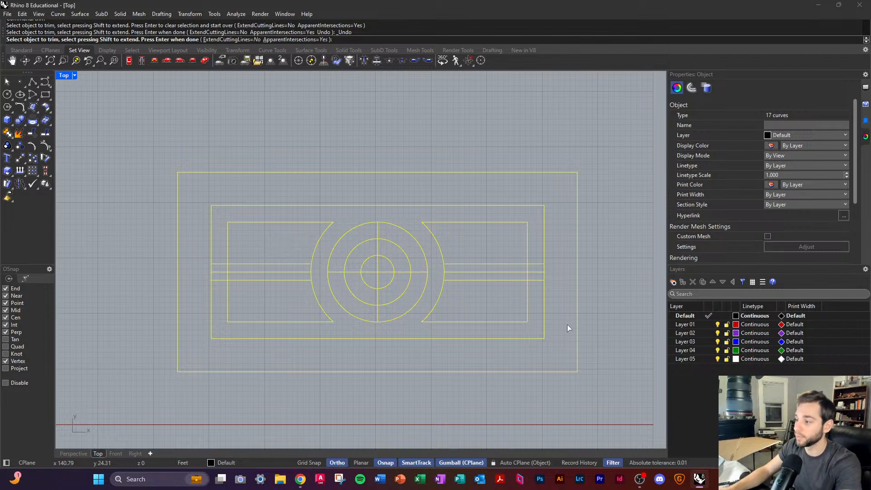
{"action": "left_click_drag", "start_coordinate": [608, 358], "coordinate": [197, 253]}
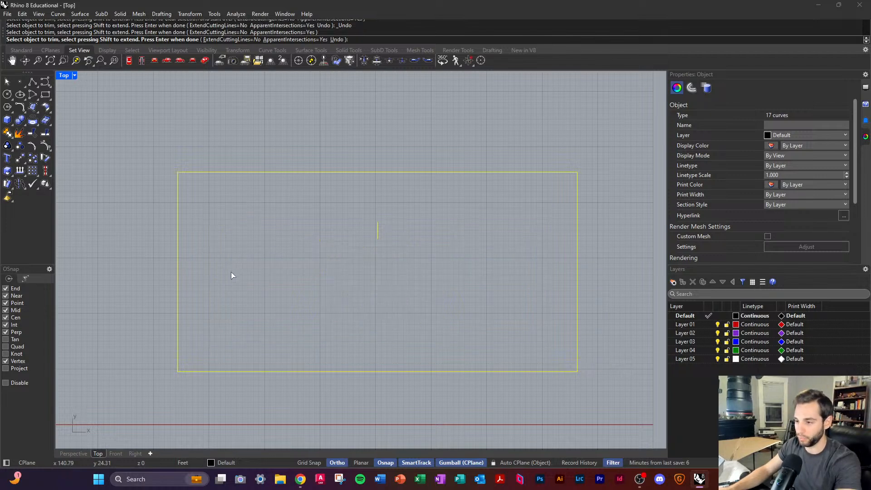
{"action": "key", "text": "ctrl+z"}
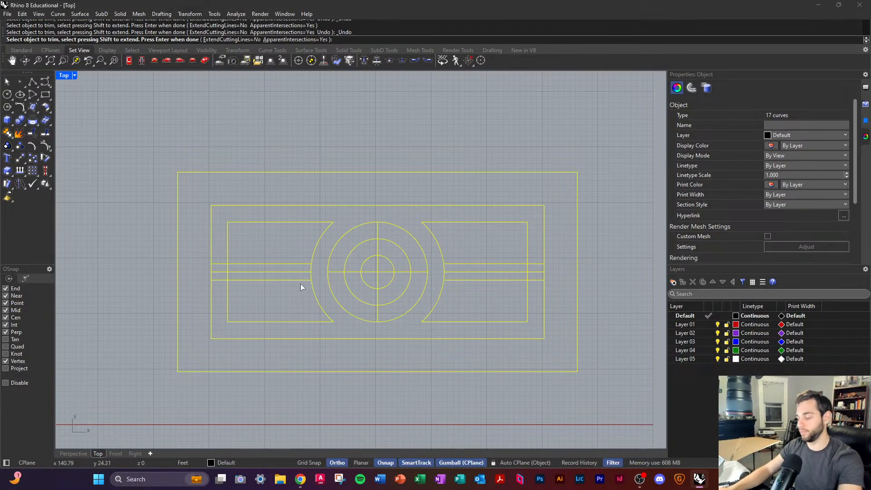
{"action": "key", "text": "Escape"}
{"action": "key", "text": "Escape"}
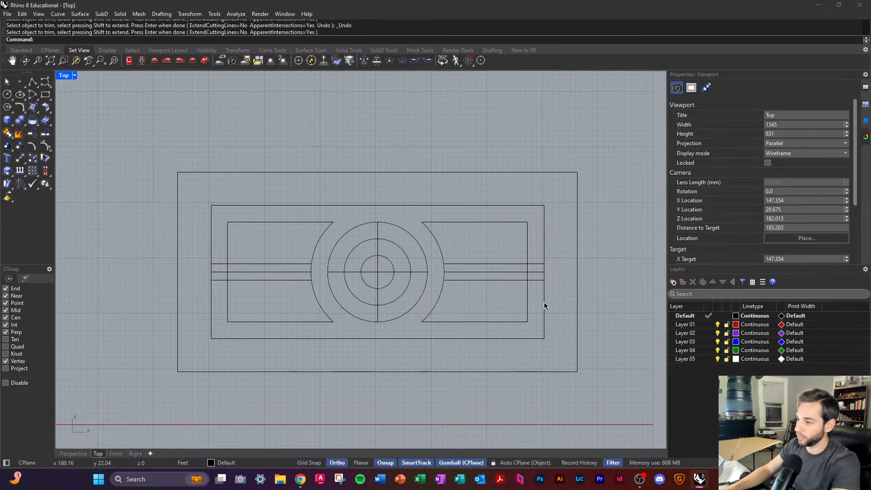
Step: Using the right bay's curves as cutters, trim the three horizontal lines beyond the innermost rectangle's right edge, undoing any excess trim
{"action": "left_click_drag", "start_coordinate": [511, 307], "coordinate": [428, 252]}
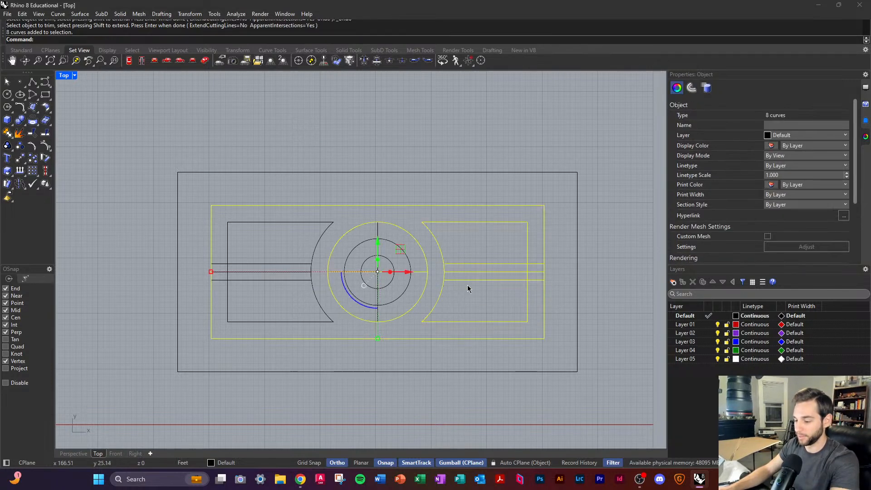
{"action": "type", "text": "tr"}
{"action": "key", "text": "Return"}
{"action": "scroll", "coordinate": [537, 282], "scroll_direction": "up", "scroll_amount": 3}
{"action": "left_click", "coordinate": [537, 279]}
{"action": "left_click", "coordinate": [534, 247]}
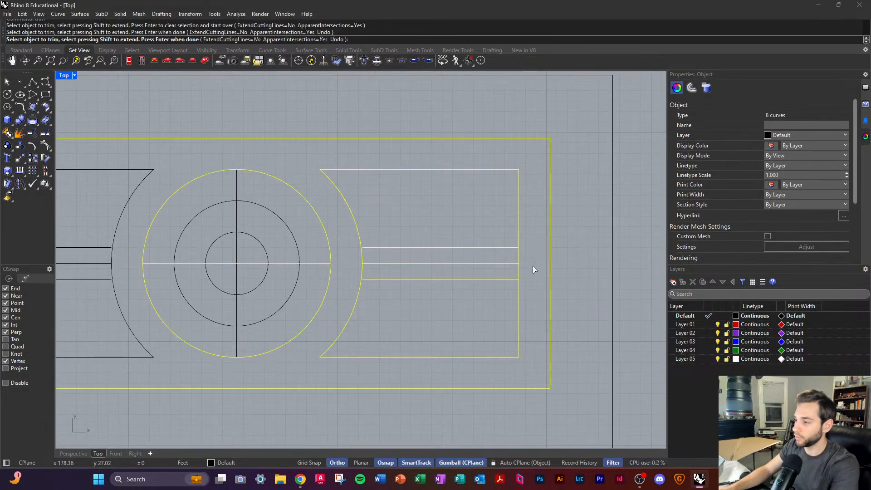
{"action": "left_click", "coordinate": [354, 264]}
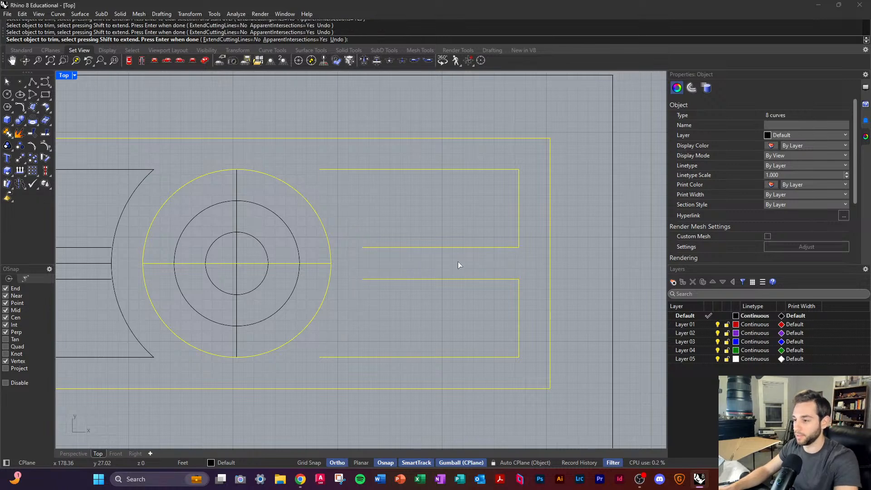
{"action": "key", "text": "ctrl+z"}
{"action": "key", "text": "Return"}
Step: Extend the right bay's two offset lines to meet the curved edge of the bay
{"action": "left_click_drag", "start_coordinate": [413, 313], "coordinate": [368, 262]}
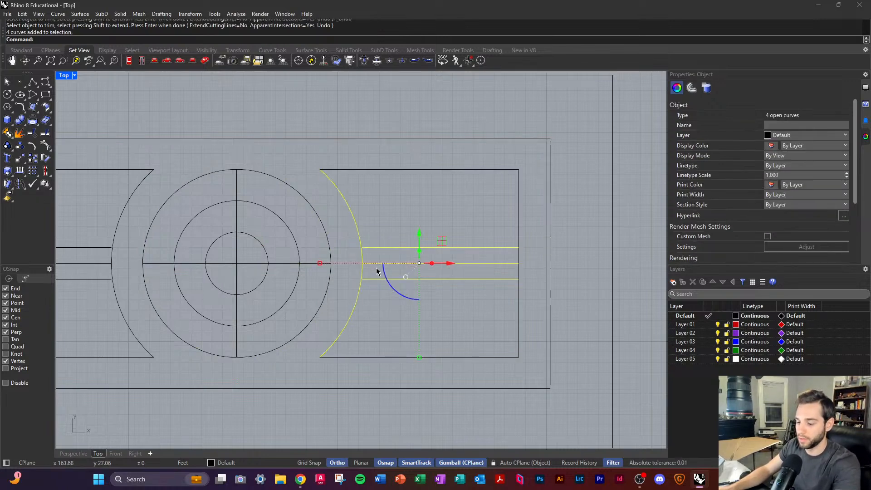
{"action": "type", "text": "extend"}
{"action": "key", "text": "Return"}
{"action": "left_click", "coordinate": [377, 281]}
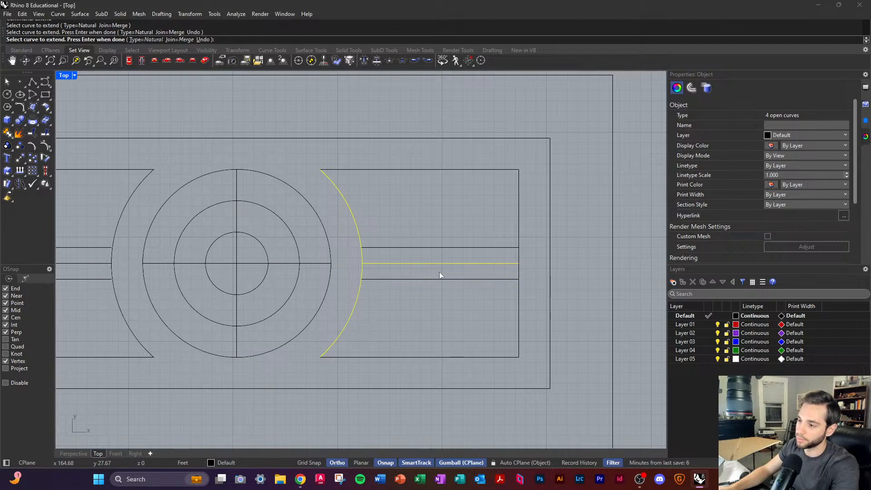
{"action": "scroll", "coordinate": [469, 273], "scroll_direction": "down", "scroll_amount": 4}
{"action": "key", "text": "Return"}
Step: Delete the centre line between the right bay's two offset lines
{"action": "scroll", "coordinate": [489, 293], "scroll_direction": "up", "scroll_amount": 2}
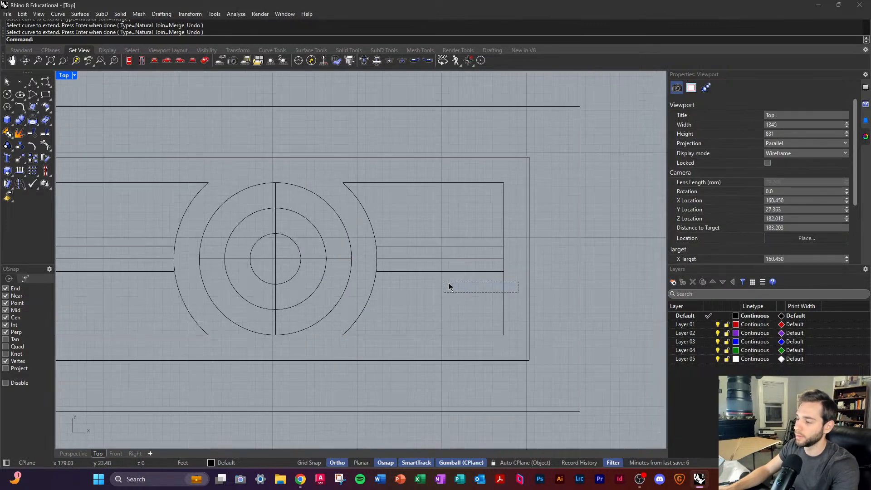
{"action": "left_click", "coordinate": [495, 259]}
{"action": "key", "text": "Delete"}
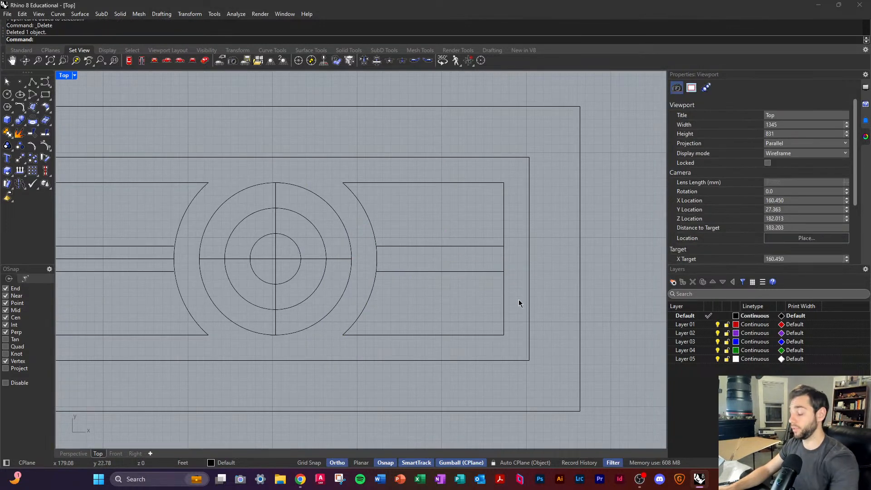
{"action": "left_click_drag", "start_coordinate": [519, 300], "coordinate": [362, 230]}
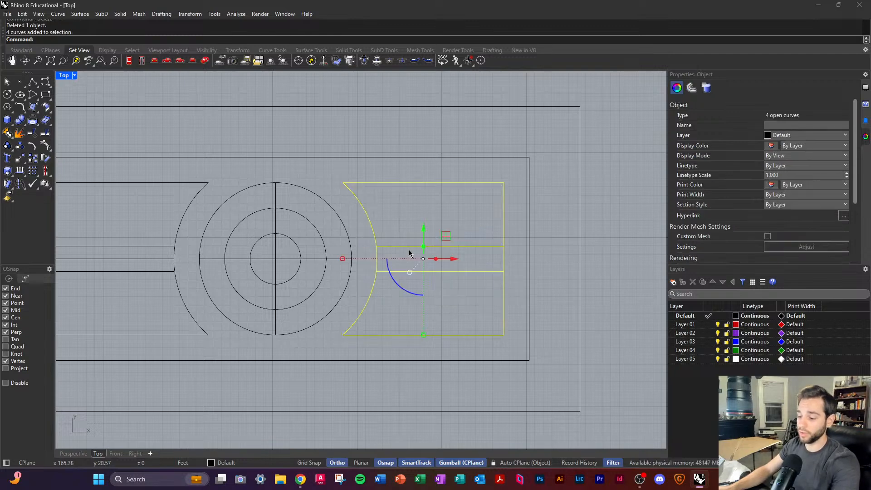
{"action": "left_click", "coordinate": [513, 261]}
{"action": "scroll", "coordinate": [476, 270], "scroll_direction": "down", "scroll_amount": 2}
{"action": "scroll", "coordinate": [475, 270], "scroll_direction": "up", "scroll_amount": 3}
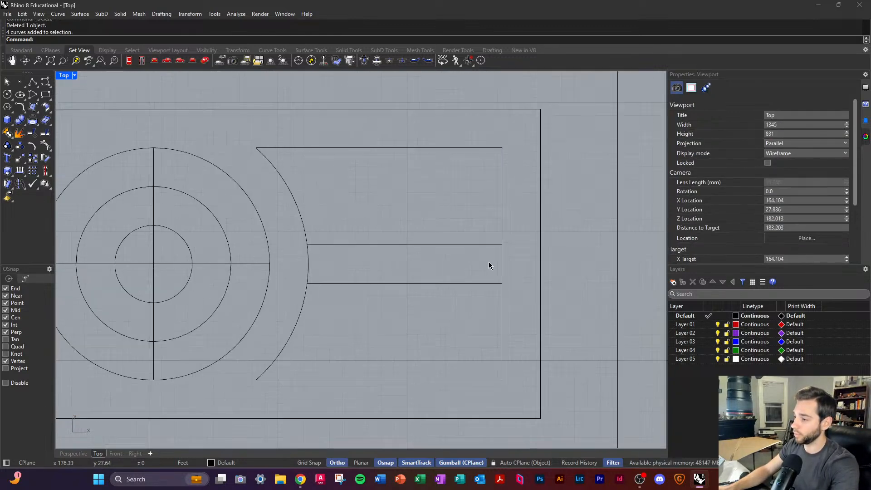
Step: Check the right bay's path width and length with measuring lines along its right edge and upper path line
{"action": "type", "text": "l"}
{"action": "key", "text": "Return"}
{"action": "left_click", "coordinate": [502, 282]}
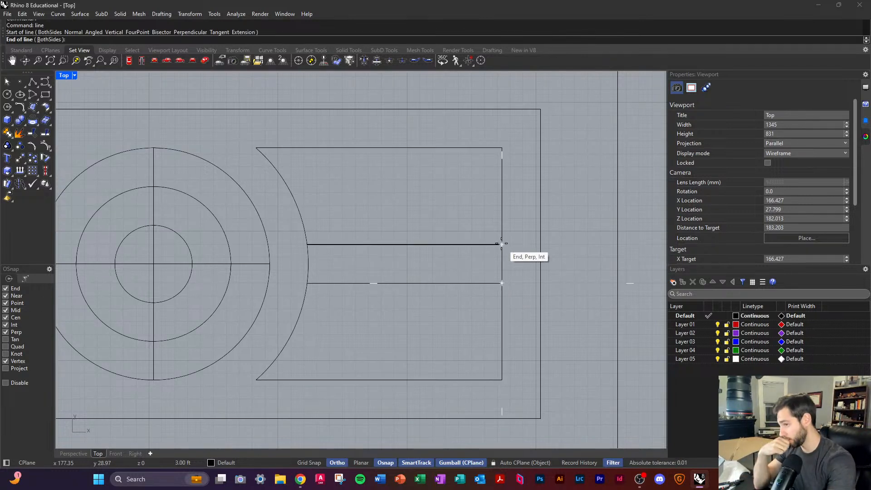
{"action": "left_click", "coordinate": [502, 243]}
{"action": "key", "text": "Return"}
{"action": "left_click", "coordinate": [502, 244]}
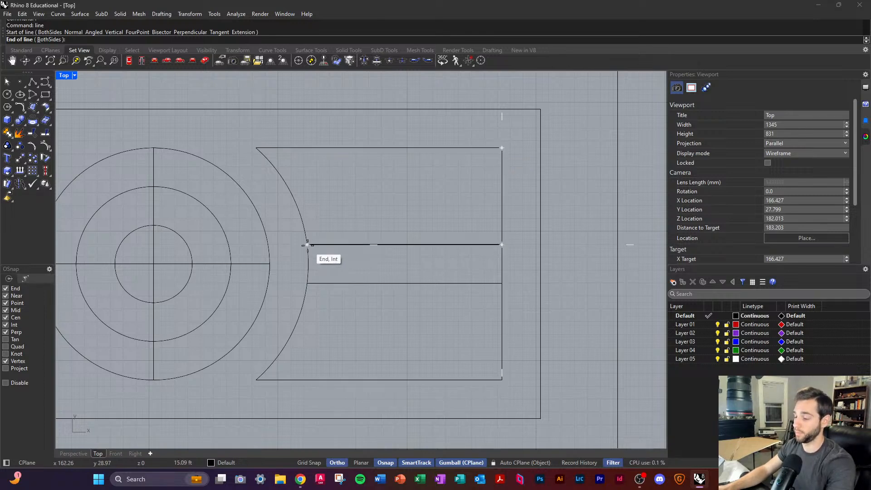
{"action": "scroll", "coordinate": [308, 245], "scroll_direction": "down", "scroll_amount": 4}
{"action": "scroll", "coordinate": [381, 243], "scroll_direction": "down", "scroll_amount": 4}
{"action": "key", "text": "Escape"}
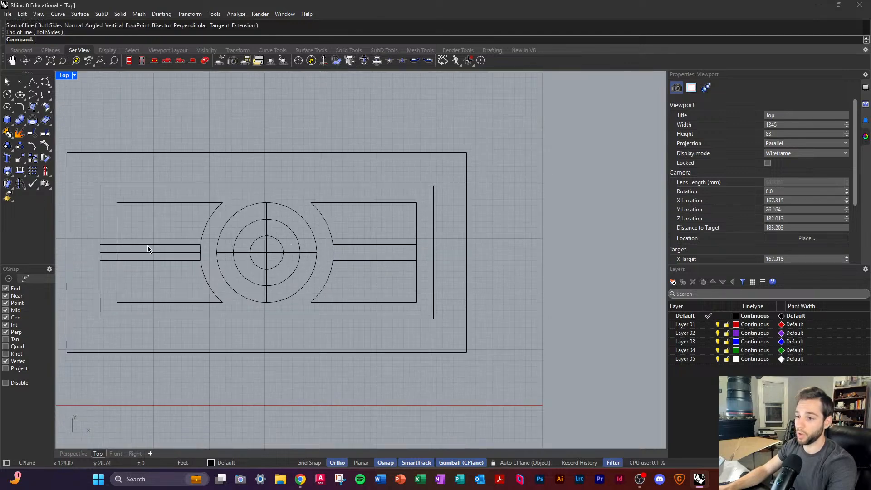
Step: Using the left bay's curves as cutters, trim the path lines beyond the innermost rectangle's left edge and remove the centre line
{"action": "scroll", "coordinate": [148, 249], "scroll_direction": "up", "scroll_amount": 3}
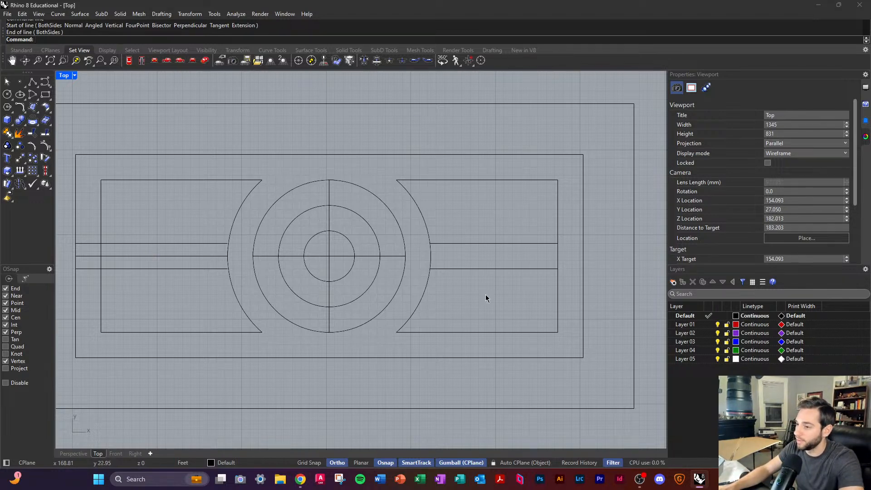
{"action": "scroll", "coordinate": [485, 295], "scroll_direction": "down", "scroll_amount": 3}
{"action": "left_click_drag", "start_coordinate": [255, 295], "coordinate": [216, 258]}
{"action": "left_click", "coordinate": [248, 308]}
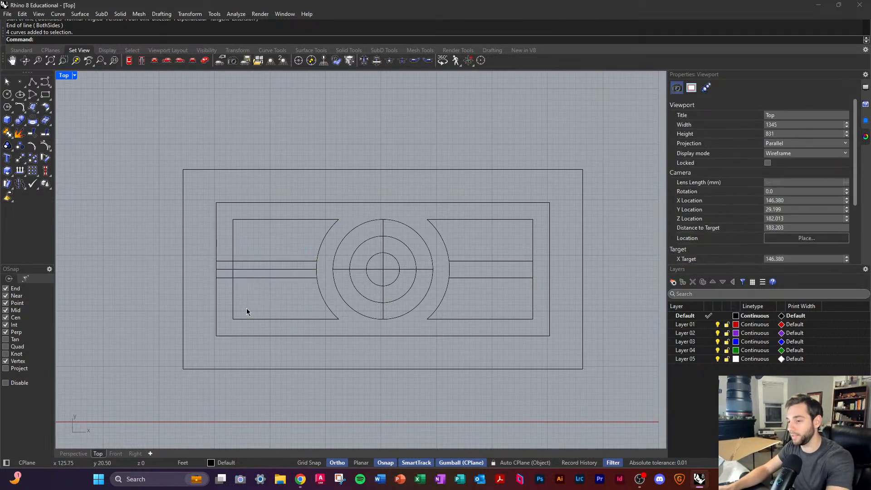
{"action": "left_click_drag", "start_coordinate": [252, 304], "coordinate": [196, 243]}
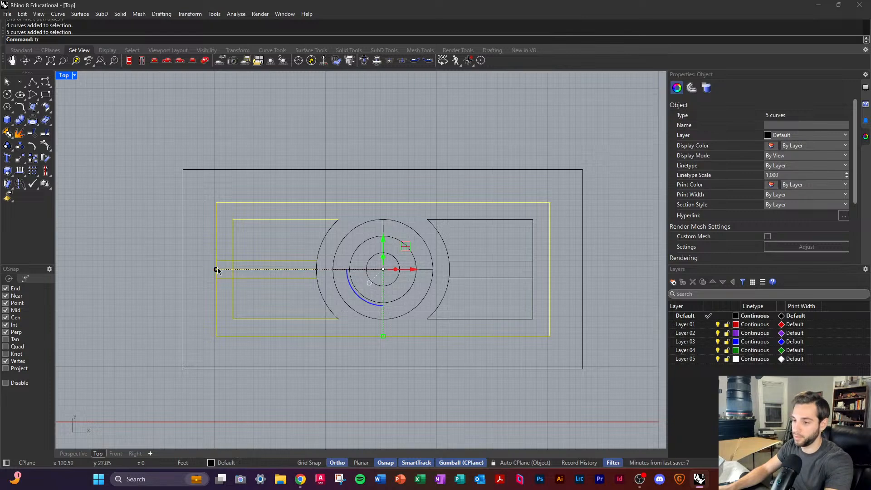
{"action": "type", "text": "trim"}
{"action": "key", "text": "Return"}
{"action": "scroll", "coordinate": [222, 277], "scroll_direction": "up", "scroll_amount": 3}
{"action": "left_click", "coordinate": [234, 265]}
{"action": "left_click", "coordinate": [242, 267]}
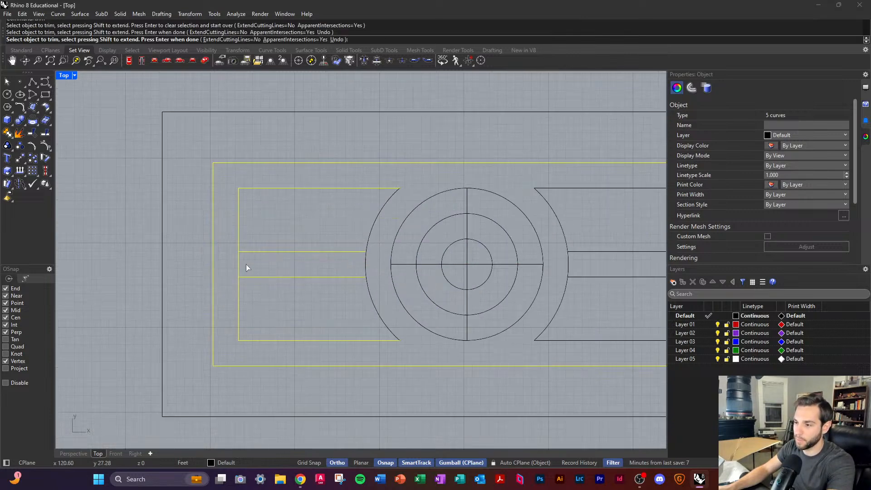
{"action": "key", "text": "Return"}
Step: Extend the left bay's two path lines to meet the bay's curved edge
{"action": "key", "text": "Escape"}
{"action": "left_click_drag", "start_coordinate": [387, 297], "coordinate": [350, 233]}
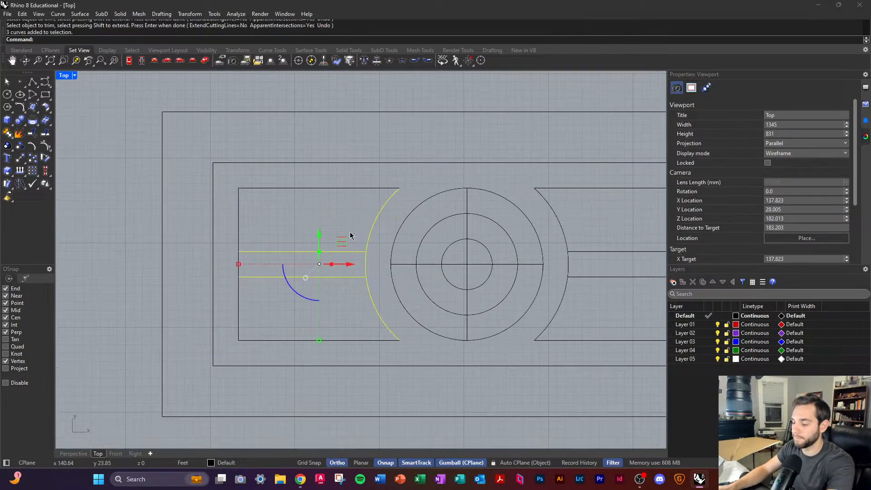
{"action": "type", "text": "ex"}
{"action": "key", "text": "Return"}
{"action": "left_click_drag", "start_coordinate": [355, 298], "coordinate": [342, 228]}
{"action": "scroll", "coordinate": [318, 254], "scroll_direction": "down", "scroll_amount": 4}
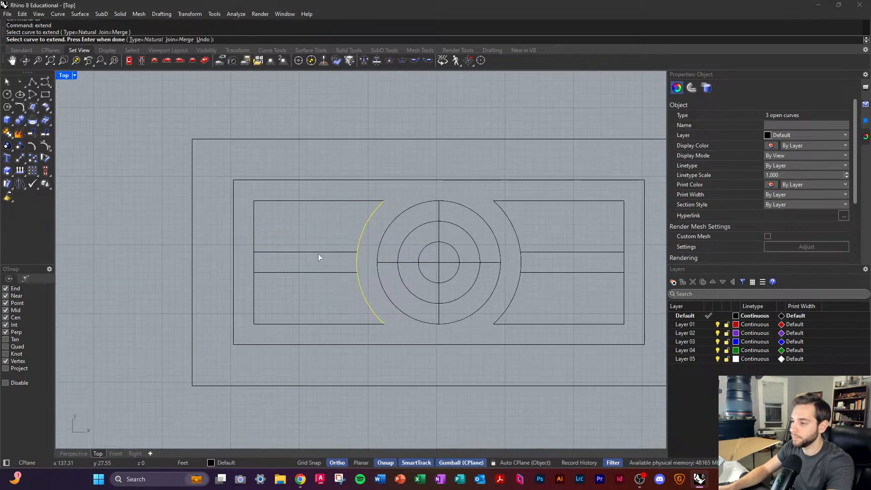
{"action": "key", "text": "Return"}
{"action": "key", "text": "Escape"}
{"action": "scroll", "coordinate": [446, 232], "scroll_direction": "down", "scroll_amount": 2}
{"action": "scroll", "coordinate": [546, 282], "scroll_direction": "up", "scroll_amount": 2}
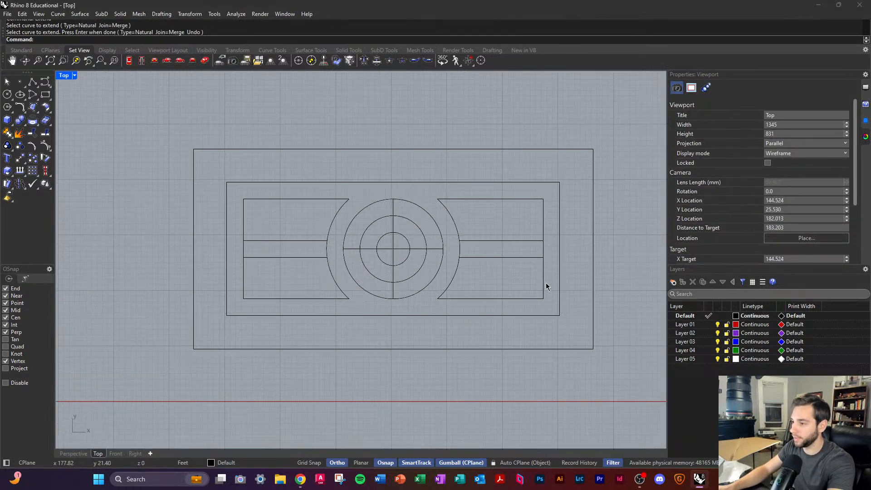
{"action": "scroll", "coordinate": [428, 275], "scroll_direction": "up", "scroll_amount": 3}
{"action": "scroll", "coordinate": [423, 275], "scroll_direction": "down", "scroll_amount": 2}
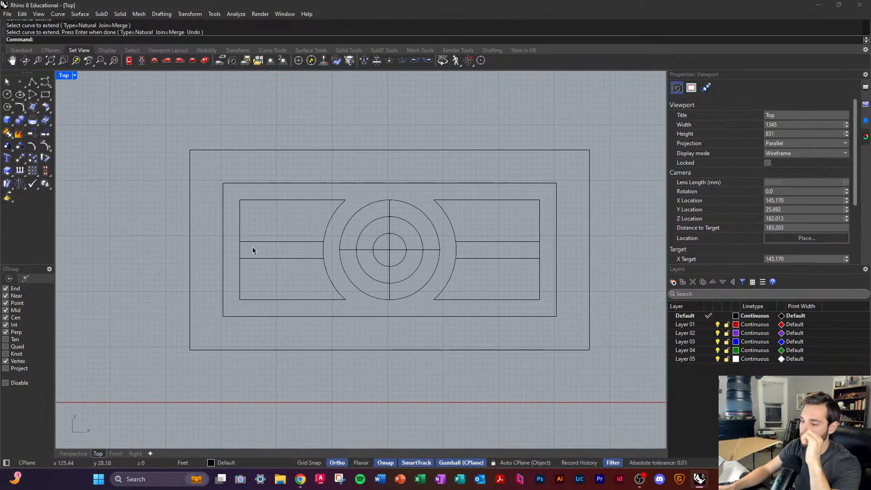
{"action": "scroll", "coordinate": [234, 265], "scroll_direction": "up", "scroll_amount": 2}
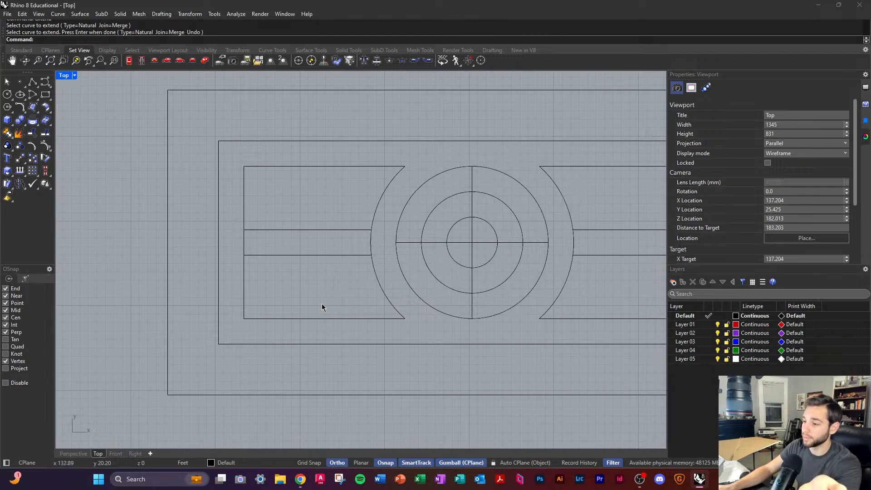
{"action": "scroll", "coordinate": [319, 303], "scroll_direction": "down", "scroll_amount": 3}
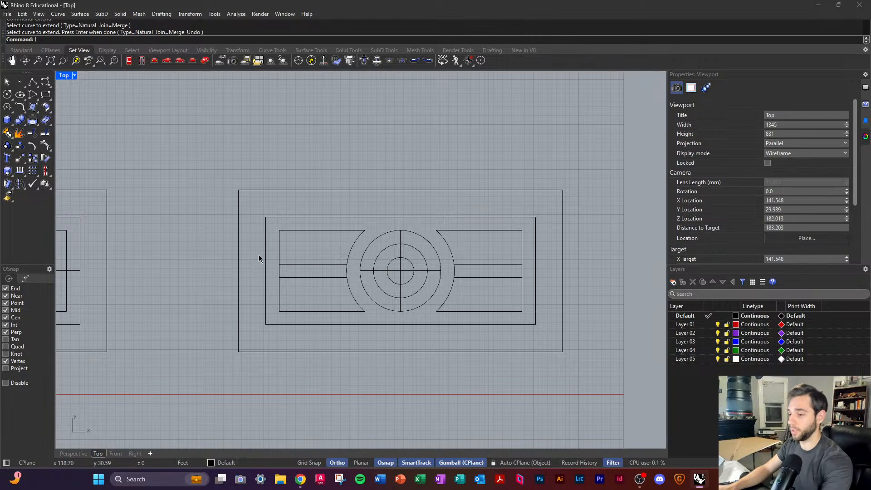
Step: Measure the gap between the middle rectangle's upper-left corner and the outer rectangle's left edge with a temporary line
{"action": "type", "text": "l"}
{"action": "key", "text": "Return"}
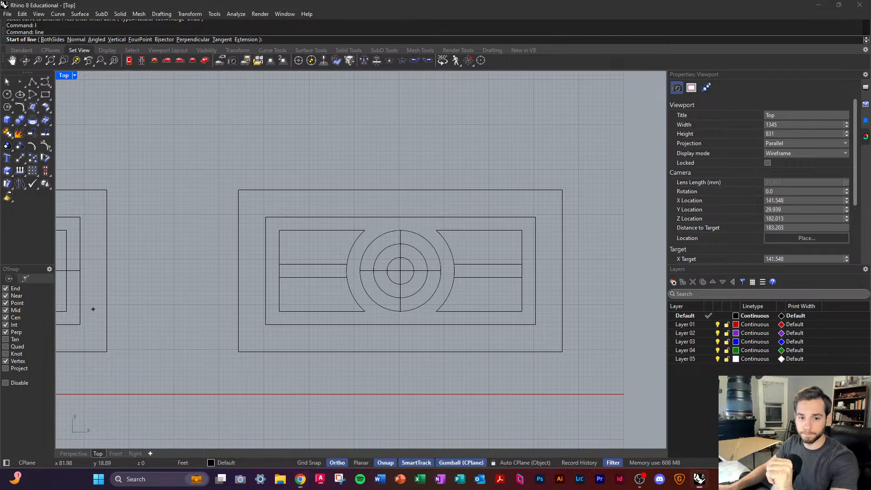
{"action": "left_click", "coordinate": [265, 217]}
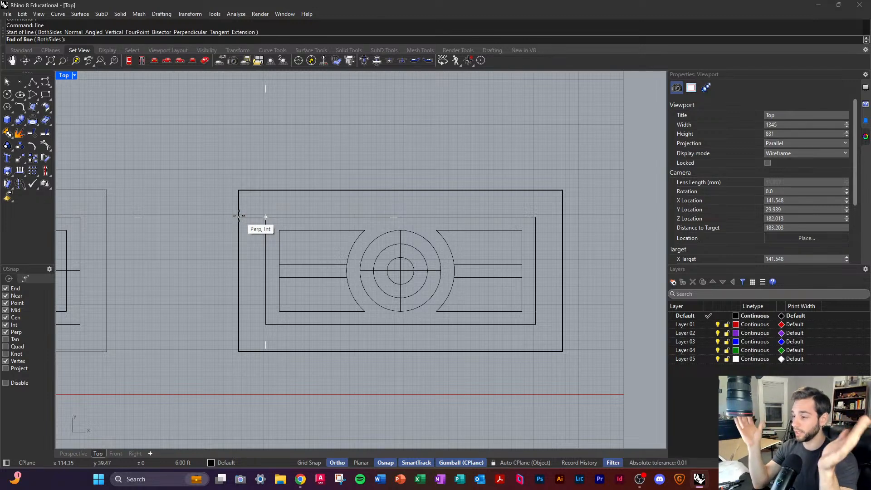
{"action": "key", "text": "Escape"}
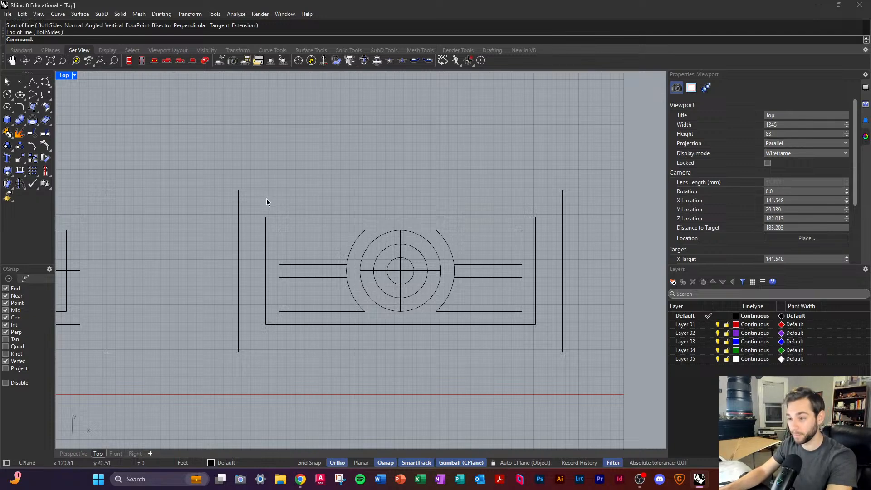
{"action": "scroll", "coordinate": [263, 274], "scroll_direction": "up", "scroll_amount": 2}
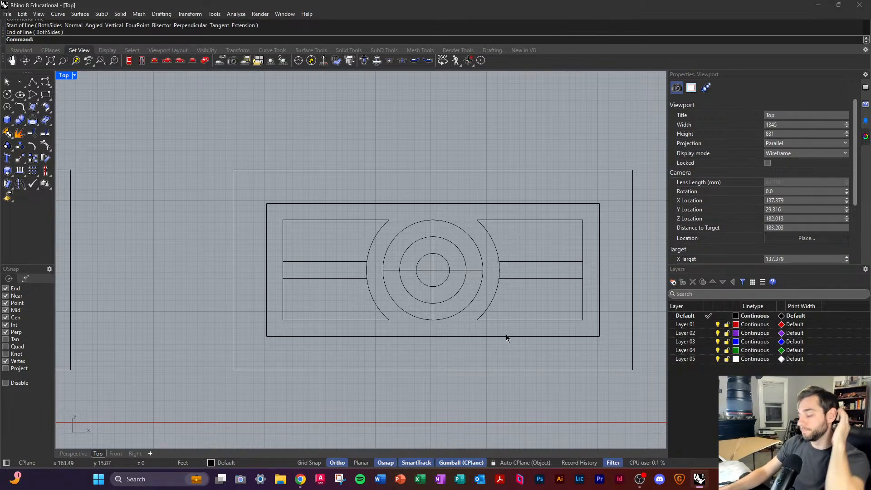
{"action": "scroll", "coordinate": [274, 316], "scroll_direction": "up", "scroll_amount": 3}
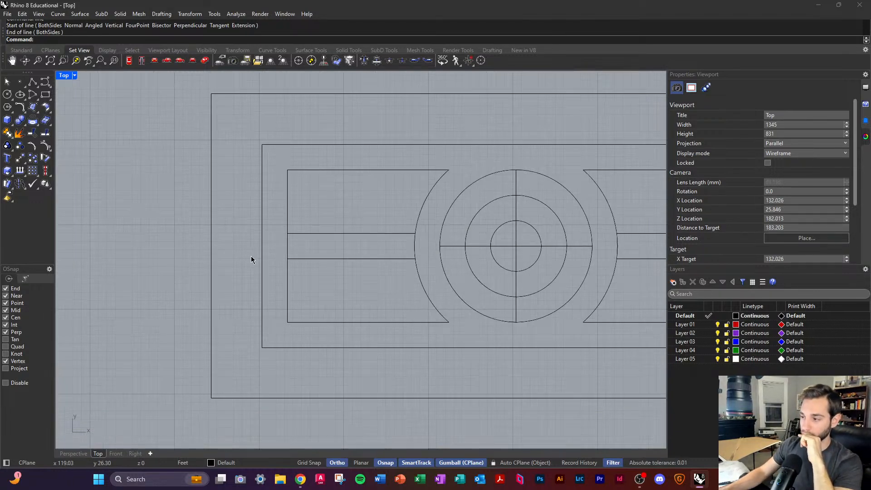
{"action": "scroll", "coordinate": [245, 248], "scroll_direction": "down", "scroll_amount": 3}
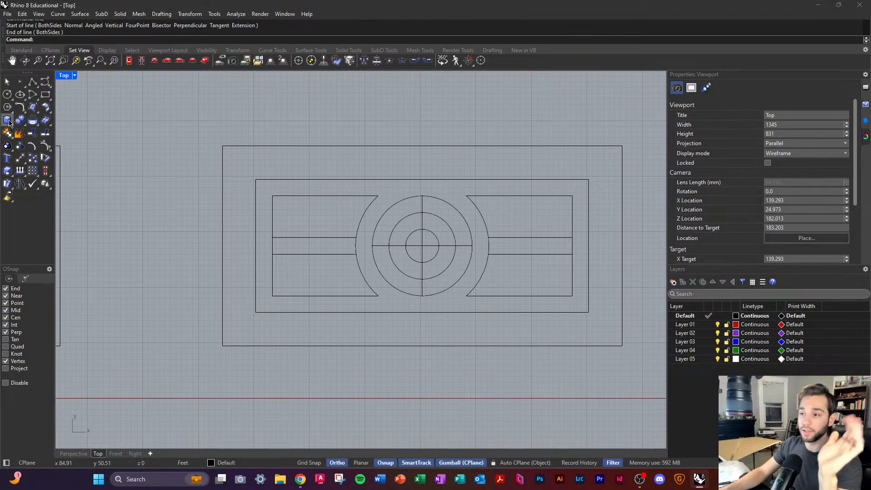
{"action": "left_click", "coordinate": [45, 94]}
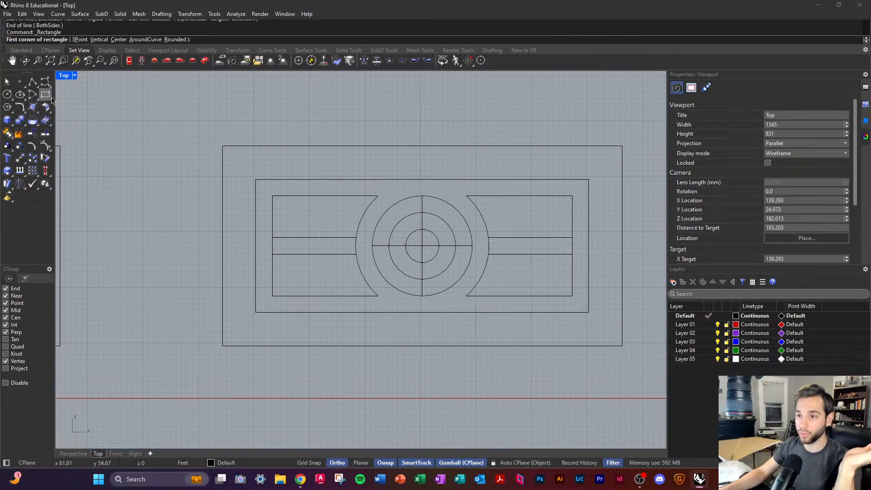
{"action": "scroll", "coordinate": [248, 181], "scroll_direction": "up", "scroll_amount": 6}
{"action": "left_click", "coordinate": [266, 175]}
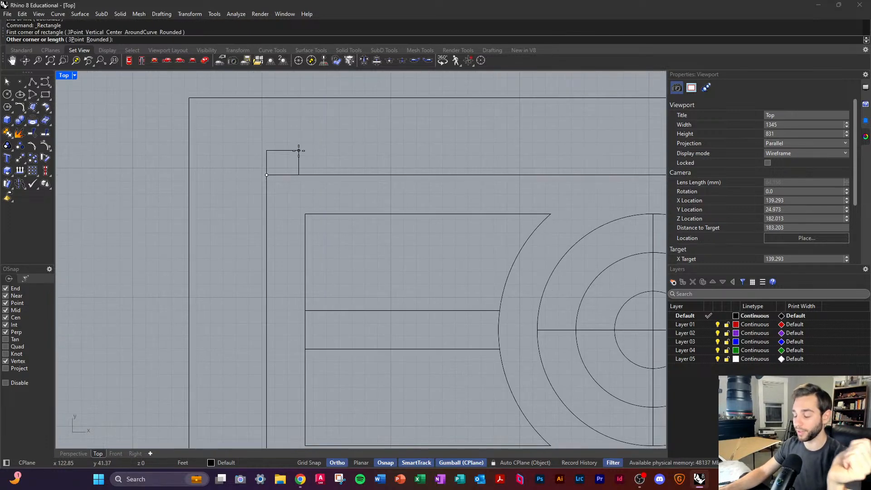
{"action": "type", "text": "d"}
{"action": "key", "text": "Return"}
{"action": "type", "text": "m"}
{"action": "key", "text": "Return"}
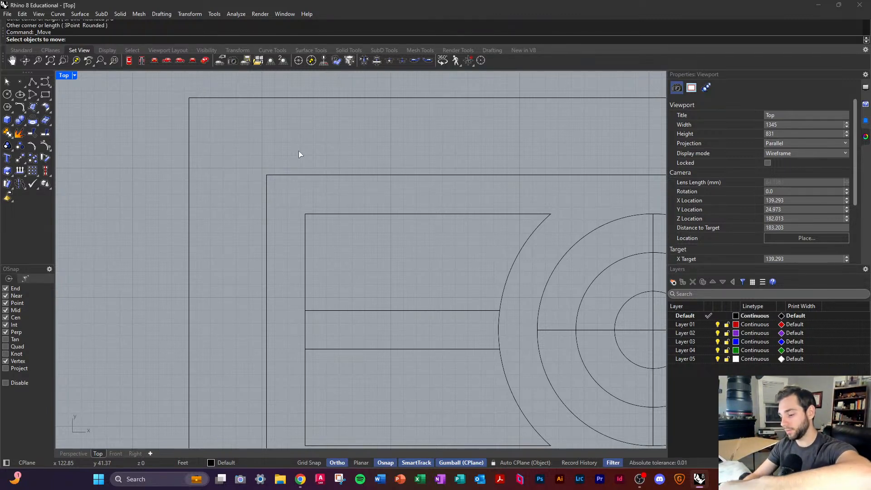
{"action": "key", "text": "Return"}
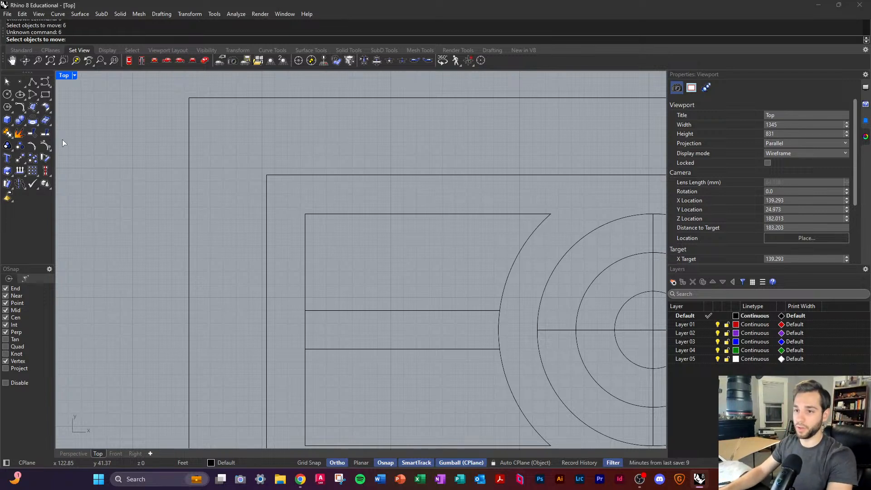
Step: Draw a 6 by 6 ft square starting between the outer and middle rectangles, near their upper-left corners
{"action": "left_click", "coordinate": [46, 94]}
{"action": "left_click", "coordinate": [296, 135]}
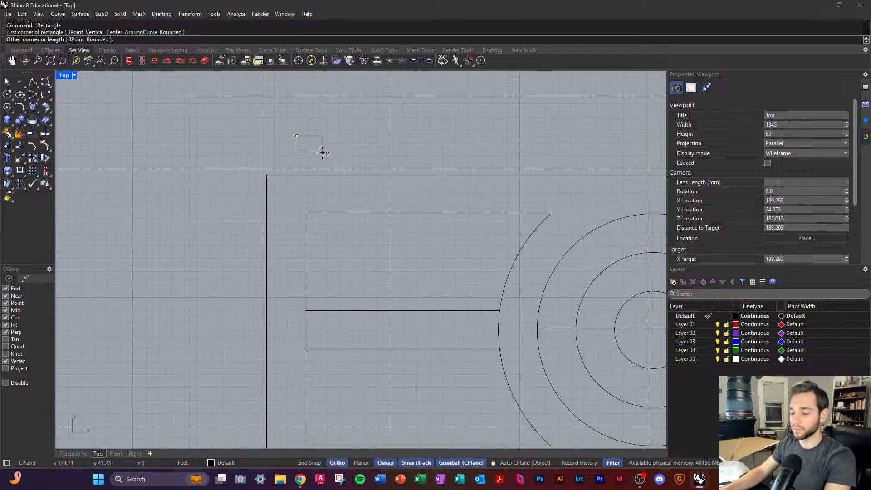
{"action": "type", "text": "6"}
{"action": "key", "text": "Return"}
{"action": "type", "text": "6"}
{"action": "key", "text": "Return"}
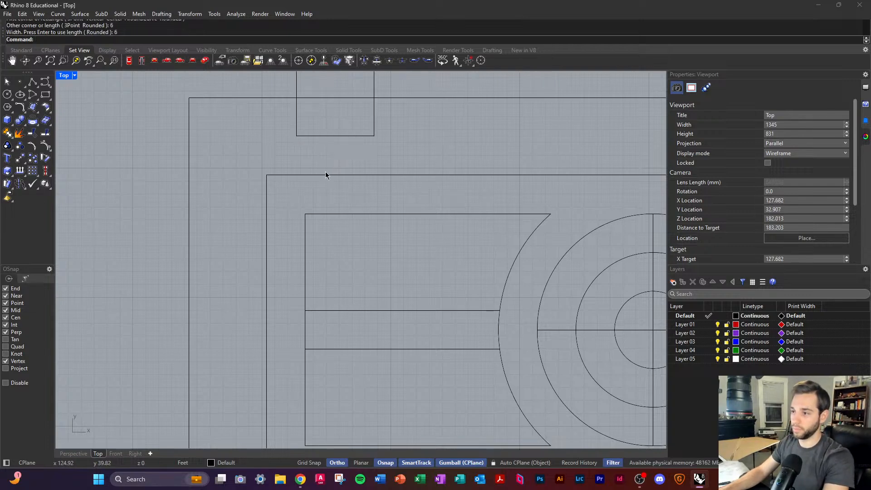
Step: Draw a 6" by 6" square between the outer and middle rectangles, to the right of the 6 ft square
{"action": "scroll", "coordinate": [325, 176], "scroll_direction": "down", "scroll_amount": 4}
{"action": "scroll", "coordinate": [398, 158], "scroll_direction": "up", "scroll_amount": 4}
{"action": "right_click", "coordinate": [397, 156]}
{"action": "left_click", "coordinate": [397, 155]}
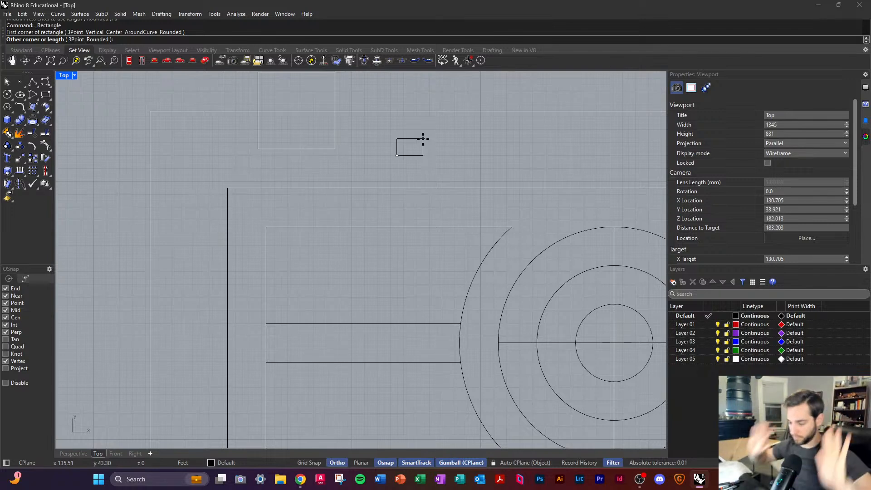
{"action": "type", "text": "6\""}
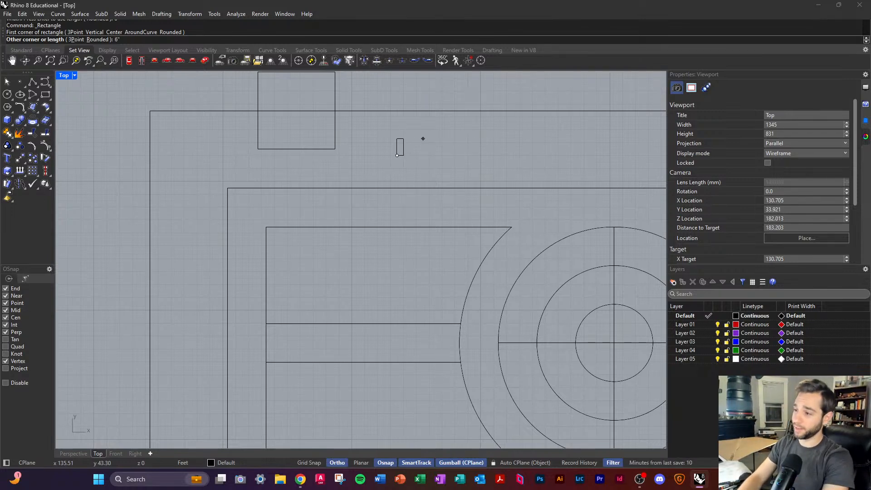
{"action": "key", "text": "Return"}
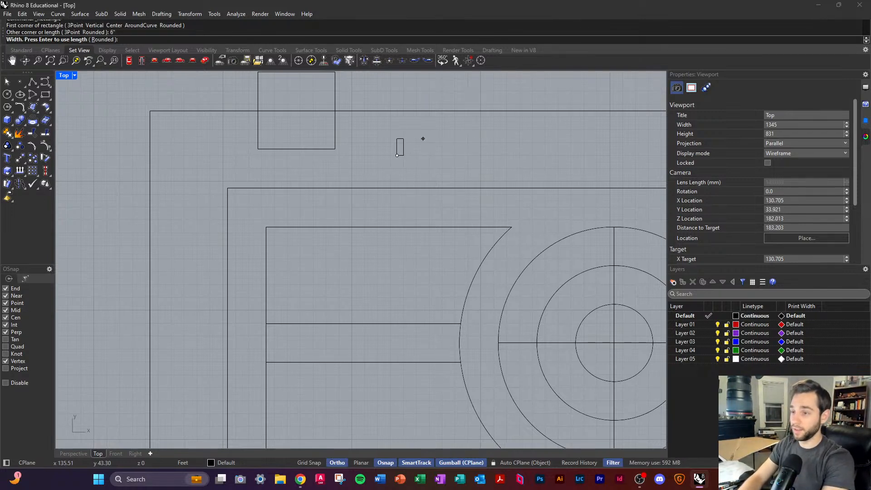
{"action": "key", "text": "Return"}
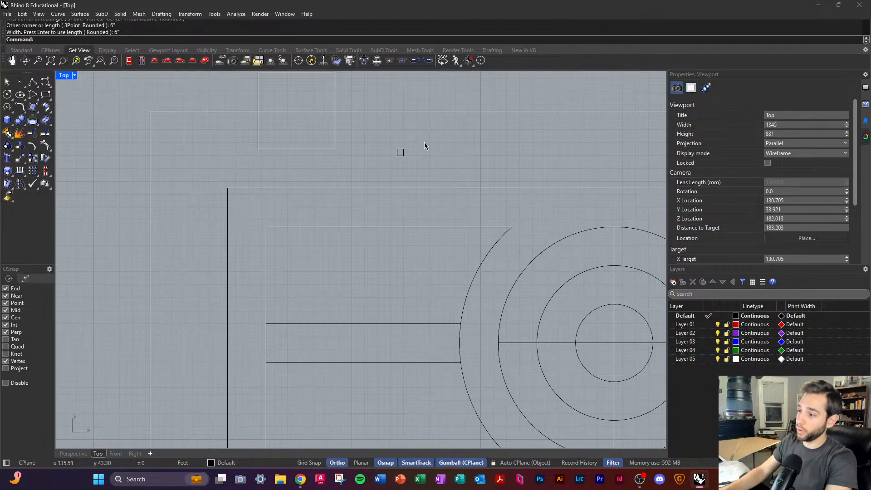
Step: Move the 6" square by its lower-left corner onto the middle rectangle's upper-left corner
{"action": "left_click", "coordinate": [401, 154]}
{"action": "type", "text": "move"}
{"action": "key", "text": "Return"}
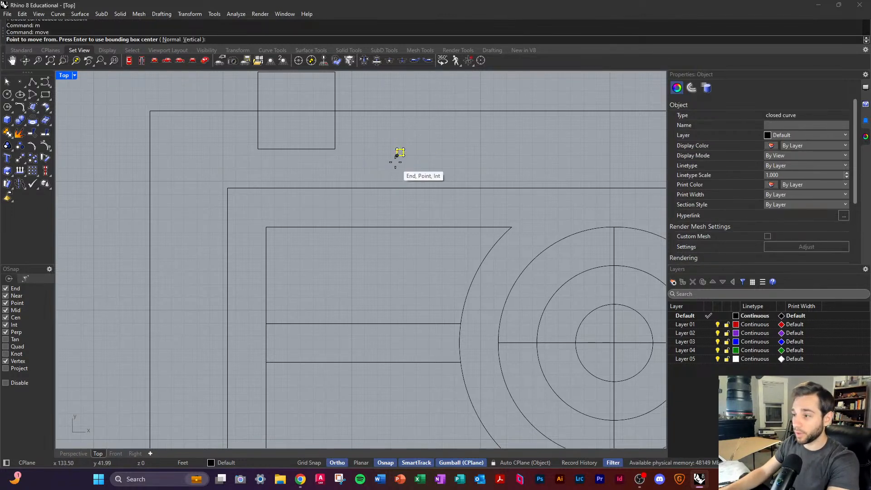
{"action": "left_click", "coordinate": [397, 156]}
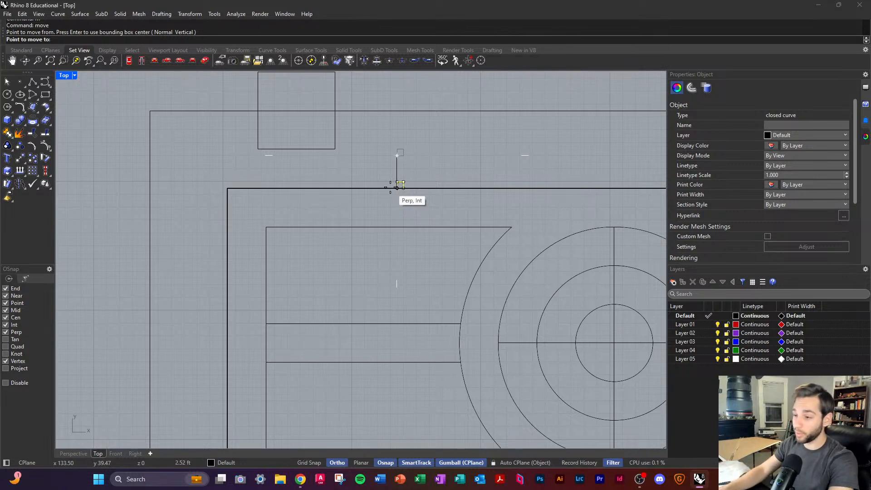
{"action": "left_click", "coordinate": [230, 184]}
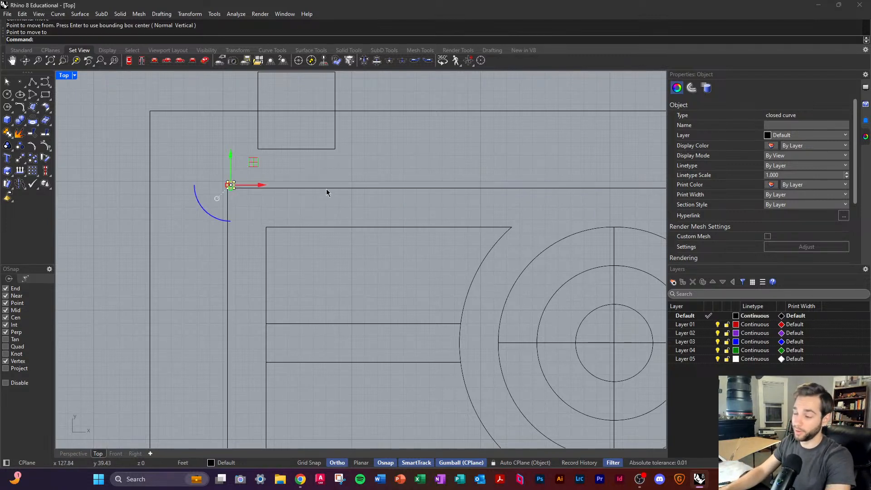
Step: Shift the 6" square 6 ft to the right along the middle rectangle's upper edge and deselect it
{"action": "left_click", "coordinate": [261, 185]}
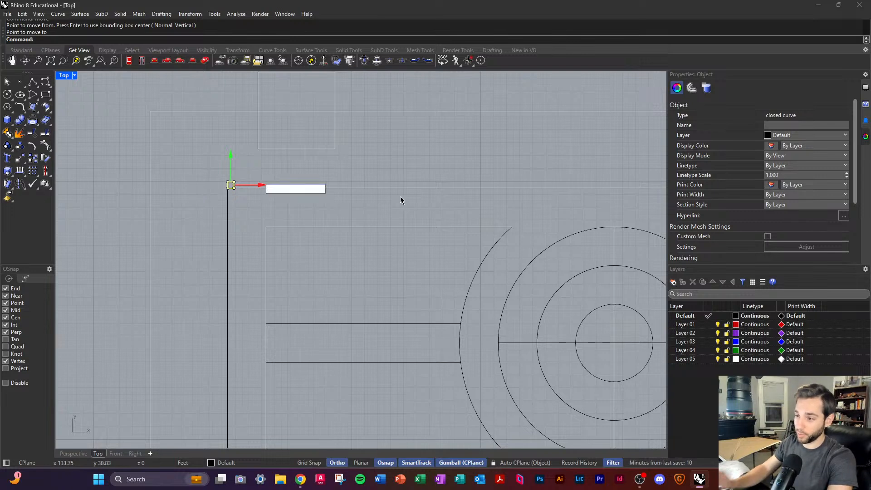
{"action": "type", "text": "6"}
{"action": "key", "text": "Return"}
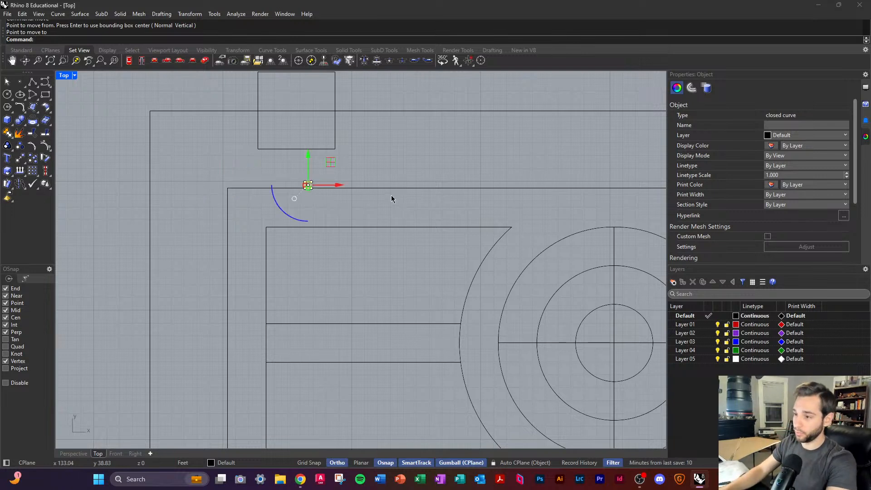
{"action": "left_click", "coordinate": [403, 163]}
{"action": "key", "text": "Escape"}
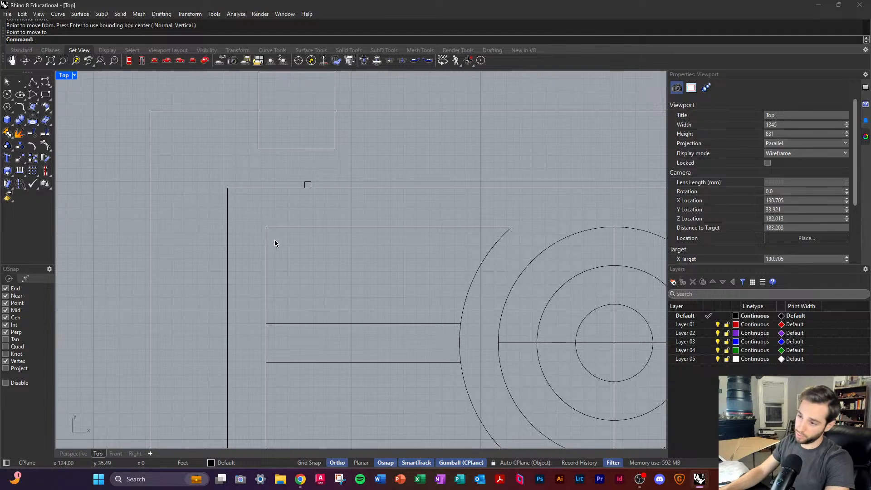
Step: Mirror the 6" square across the middle rectangle's vertical centerline, keeping the original, and deselect everything
{"action": "scroll", "coordinate": [295, 197], "scroll_direction": "up", "scroll_amount": 4}
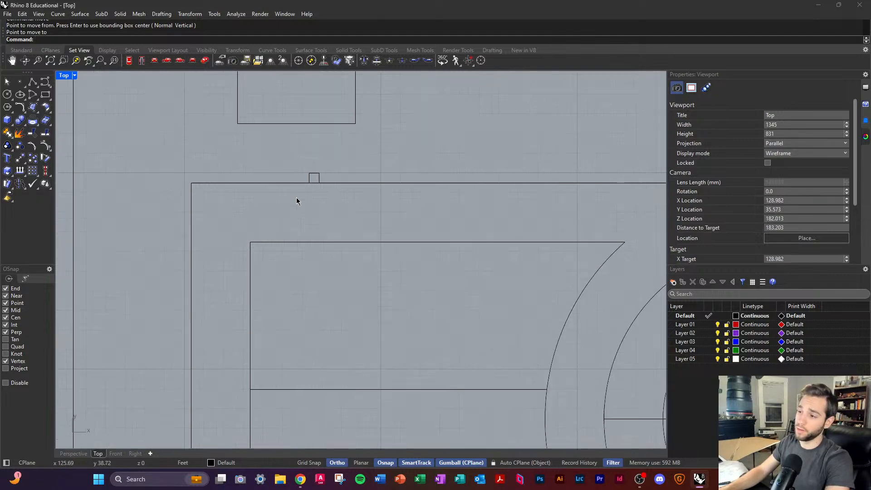
{"action": "left_click", "coordinate": [325, 173]}
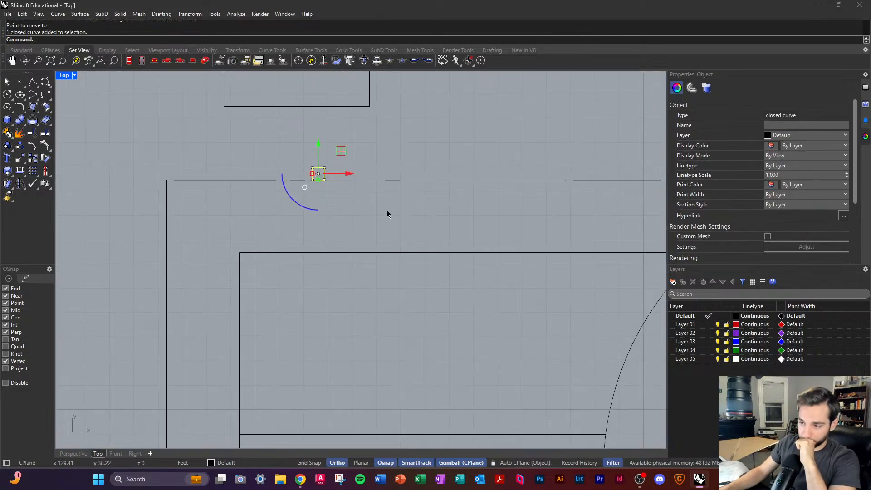
{"action": "scroll", "coordinate": [258, 238], "scroll_direction": "down", "scroll_amount": 4}
{"action": "key", "text": "Escape"}
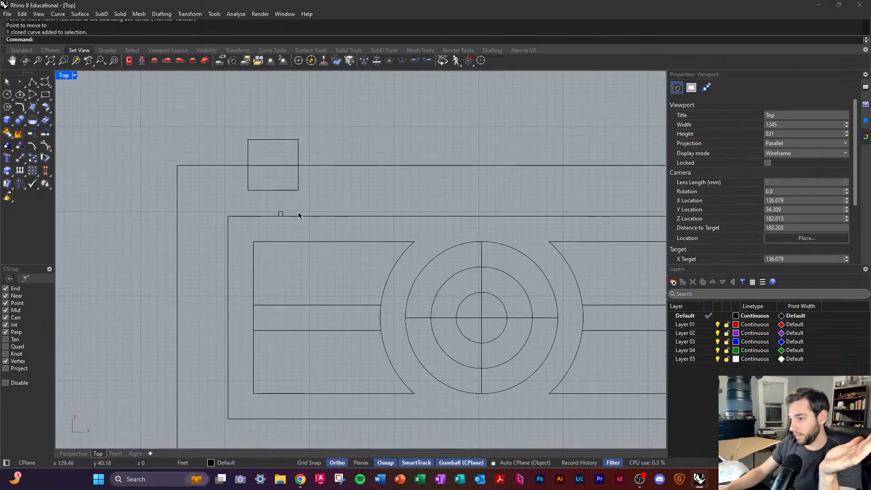
{"action": "left_click", "coordinate": [280, 212]}
{"action": "scroll", "coordinate": [295, 229], "scroll_direction": "down", "scroll_amount": 2}
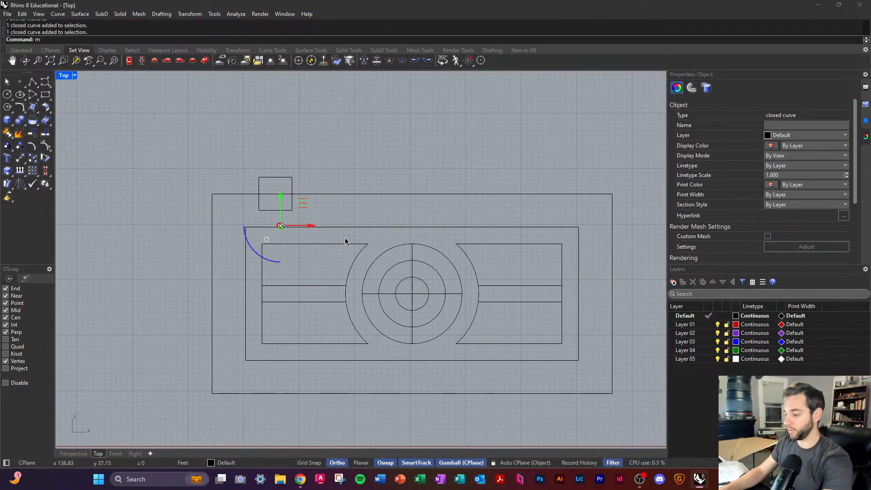
{"action": "type", "text": "mirror"}
{"action": "key", "text": "Return"}
{"action": "left_click", "coordinate": [412, 227]}
{"action": "key", "text": "Escape"}
{"action": "key", "text": "Escape"}
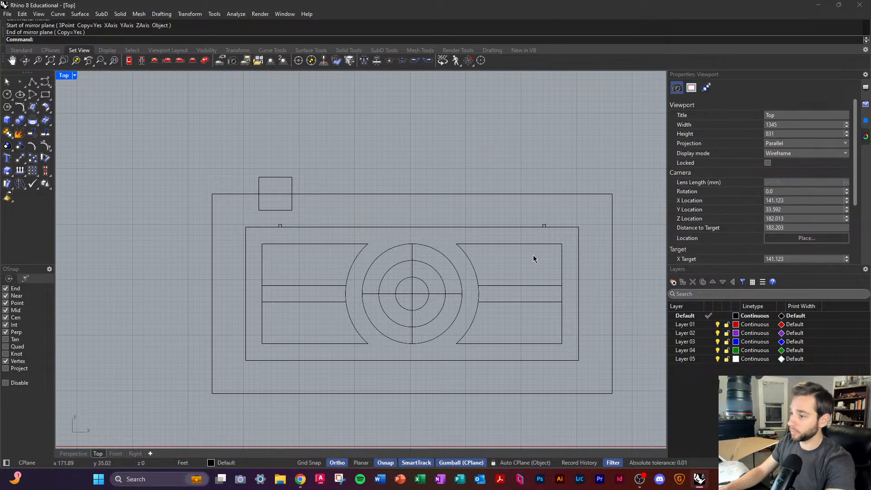
Step: Try moving the left 6" square 12 ft to the right along the middle rectangle's upper edge, and undo the move
{"action": "scroll", "coordinate": [533, 247], "scroll_direction": "up", "scroll_amount": 2}
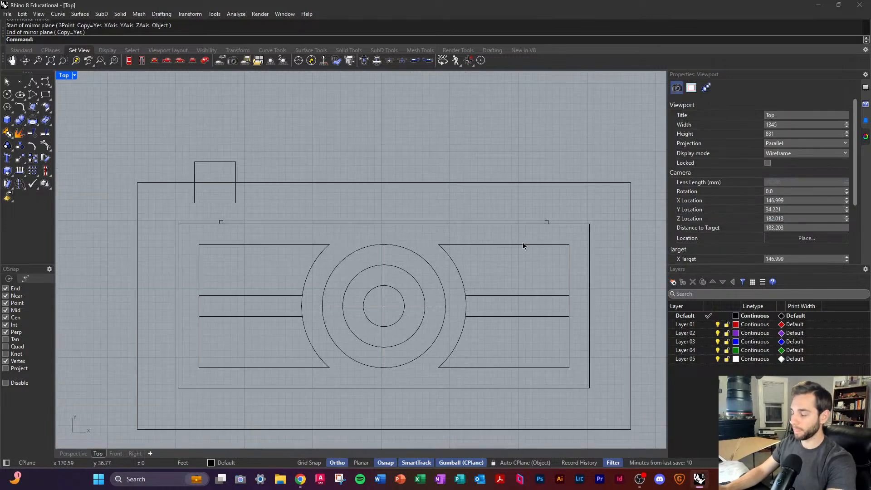
{"action": "left_click", "coordinate": [220, 221]}
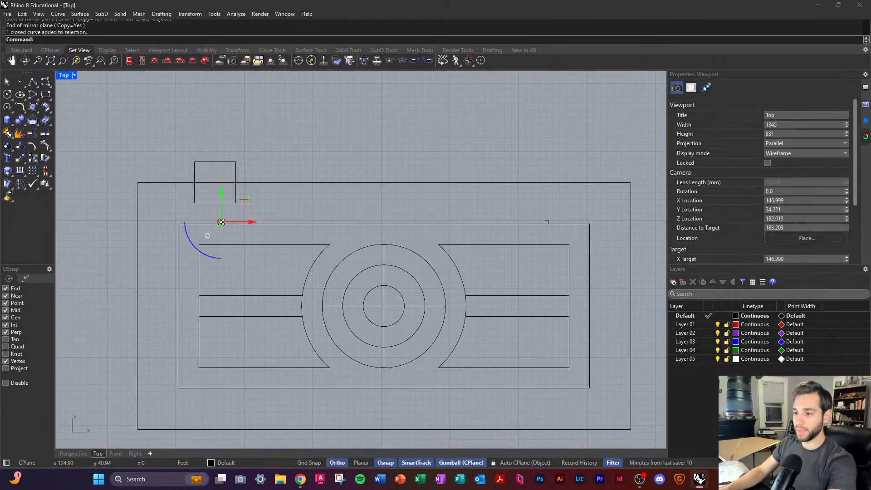
{"action": "left_click", "coordinate": [249, 221]}
{"action": "type", "text": "12"}
{"action": "key", "text": "Return"}
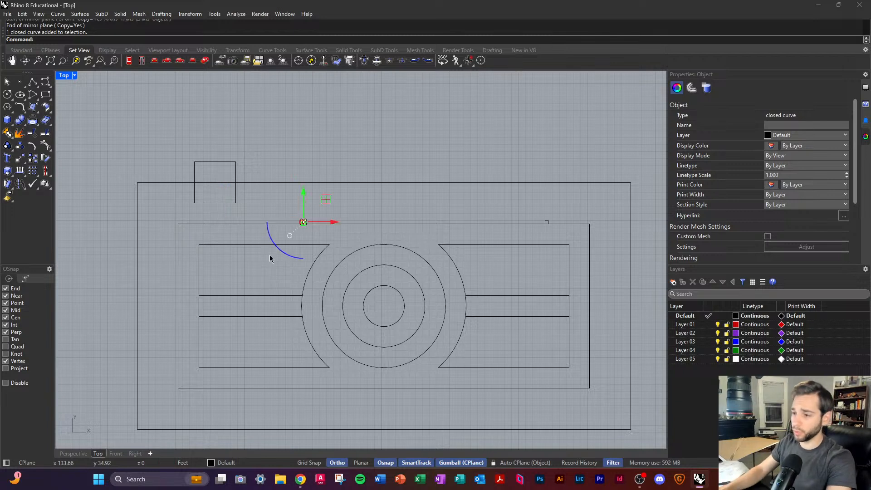
{"action": "key", "text": "ctrl+z"}
Step: Copy the left 6" square 12 ft to the right along the middle rectangle's upper edge and deselect it
{"action": "left_click", "coordinate": [251, 222]}
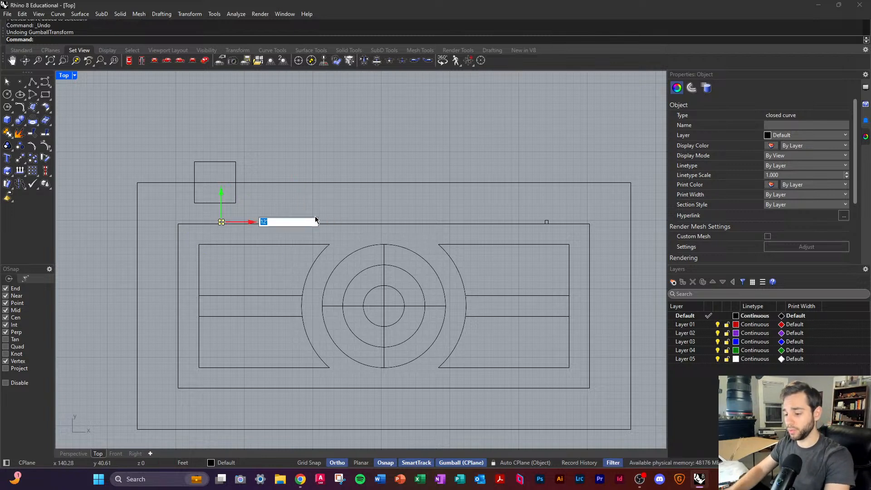
{"action": "key", "text": "Escape"}
{"action": "key", "text": "Escape"}
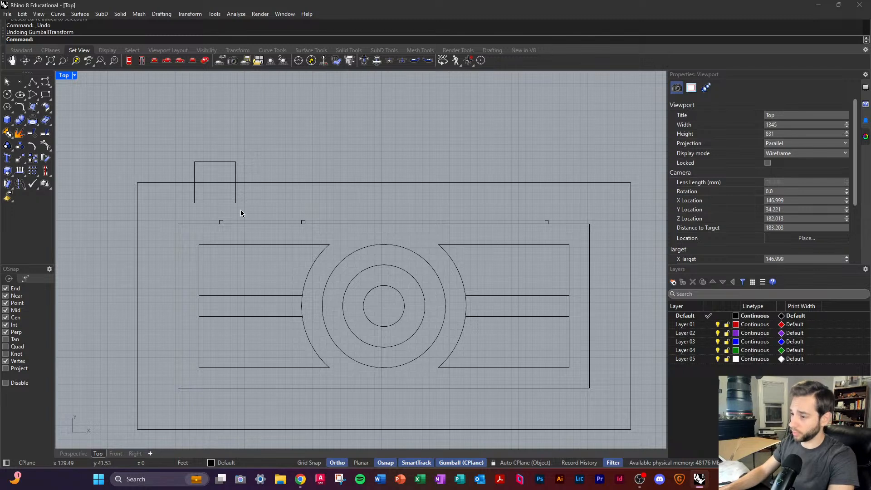
Step: Mirror the copied inner 6" square across the midpoint of the middle rectangle's upper edge to the opposite side
{"action": "left_click", "coordinate": [303, 222]}
{"action": "type", "text": "mi"}
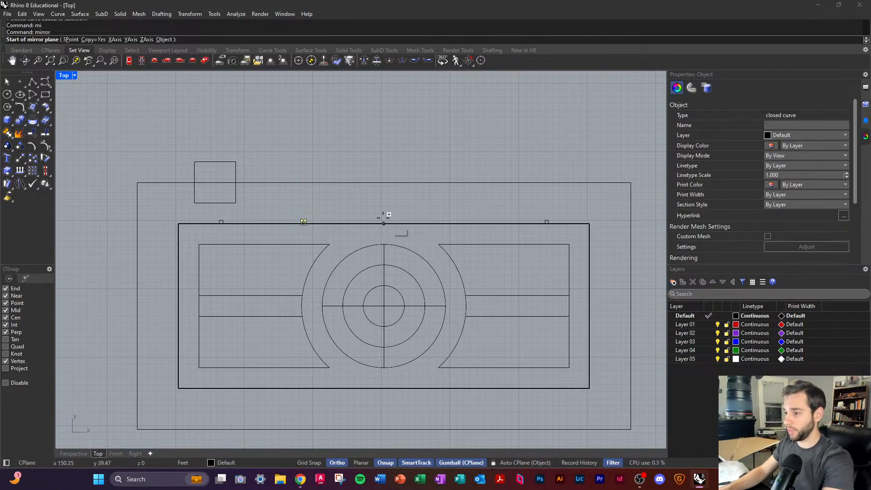
{"action": "key", "text": "Return"}
{"action": "key", "text": "Escape"}
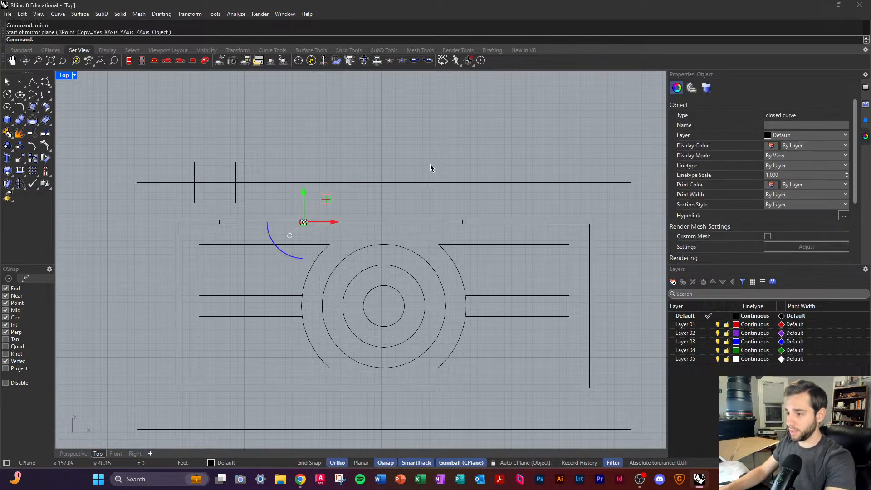
{"action": "key", "text": "Escape"}
Step: Measure the clear distance between the two inner 6" squares on the upper edge with a temporary line
{"action": "type", "text": "l"}
{"action": "key", "text": "Return"}
{"action": "left_click", "coordinate": [305, 221]}
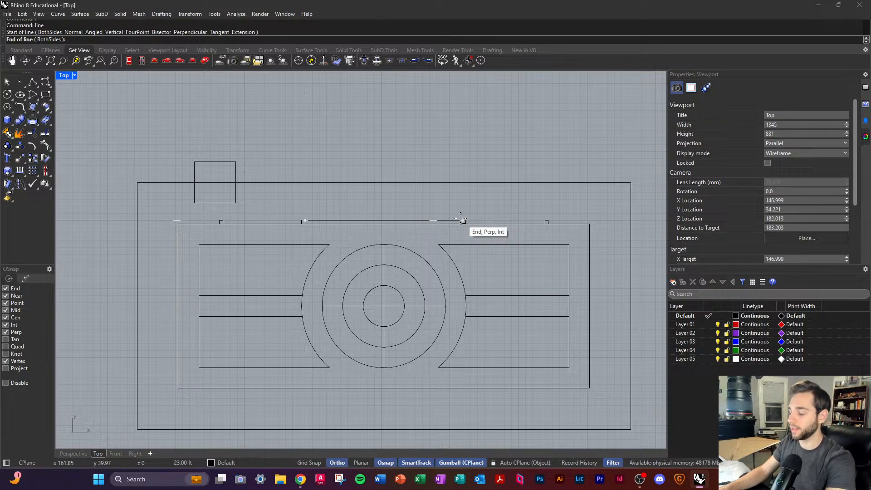
{"action": "scroll", "coordinate": [317, 222], "scroll_direction": "up", "scroll_amount": 3}
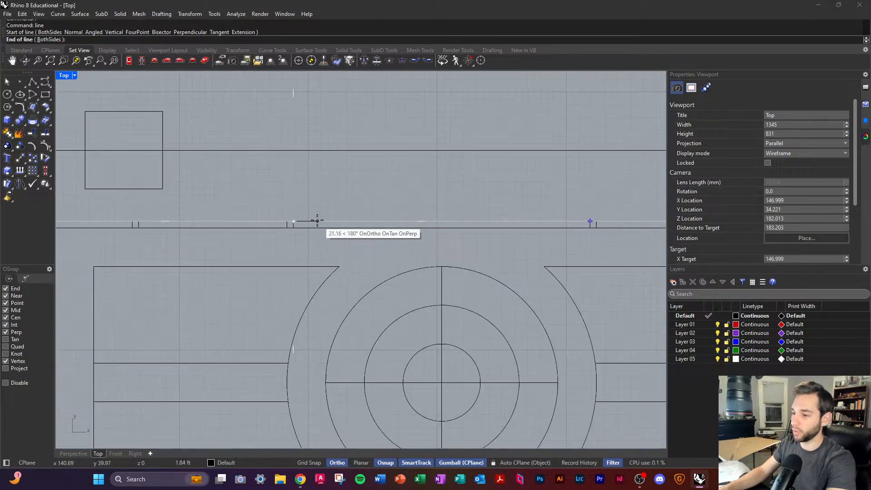
{"action": "scroll", "coordinate": [482, 211], "scroll_direction": "down", "scroll_amount": 2}
{"action": "key", "text": "Escape"}
Step: Mirror all four upper 6" squares across the middle rectangle's horizontal centerline onto its lower edge
{"action": "scroll", "coordinate": [390, 213], "scroll_direction": "down", "scroll_amount": 3}
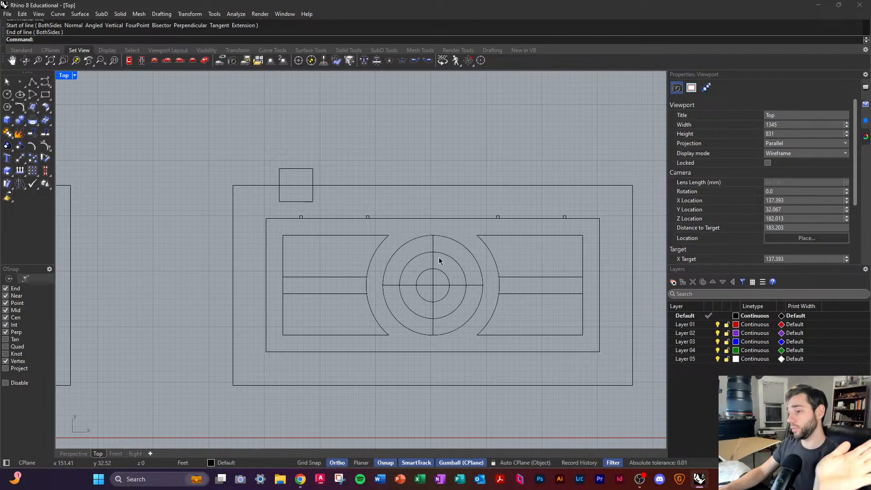
{"action": "left_click_drag", "start_coordinate": [289, 209], "coordinate": [628, 229]}
{"action": "type", "text": "mi"}
{"action": "key", "text": "Return"}
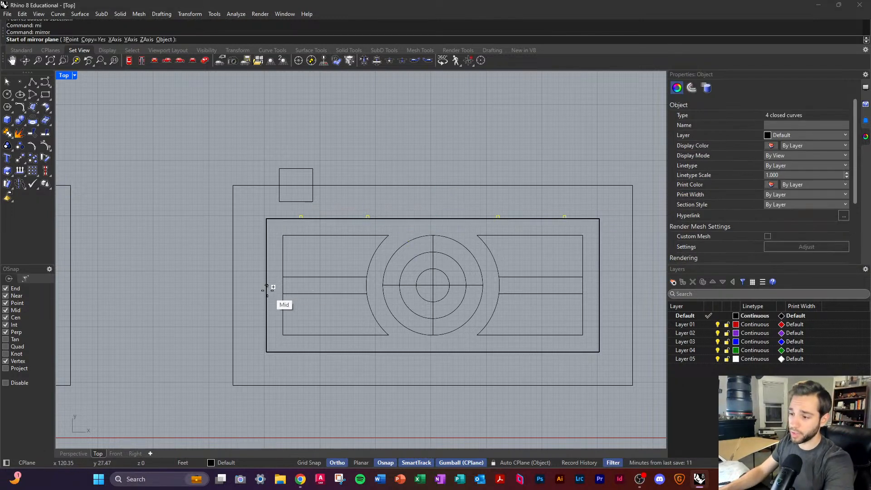
{"action": "left_click", "coordinate": [267, 288]}
{"action": "left_click", "coordinate": [205, 286]}
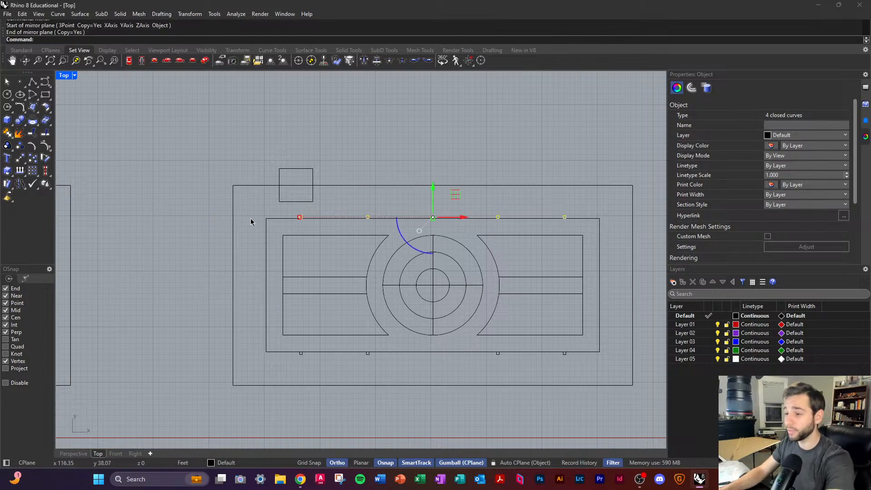
Step: Deselect the posts and delete the 6 ft square at the outer rectangle's upper edge
{"action": "left_click", "coordinate": [117, 121]}
{"action": "left_click_drag", "start_coordinate": [325, 171], "coordinate": [295, 154]}
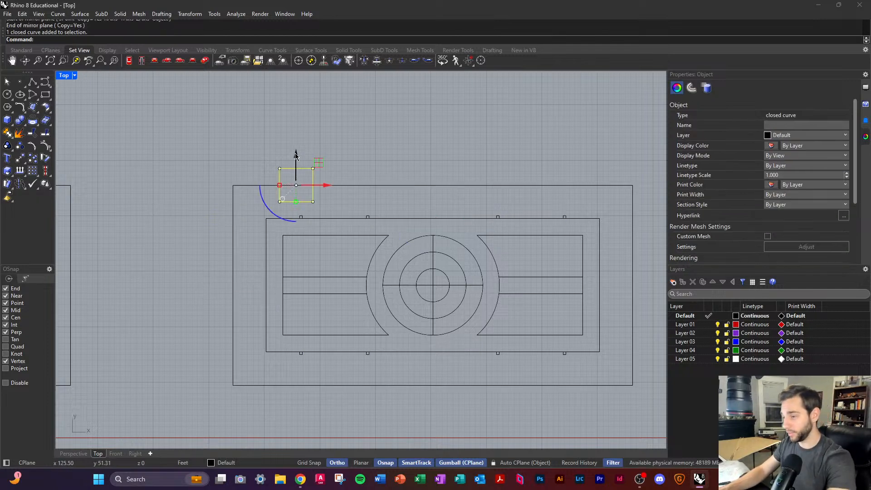
{"action": "key", "text": "Delete"}
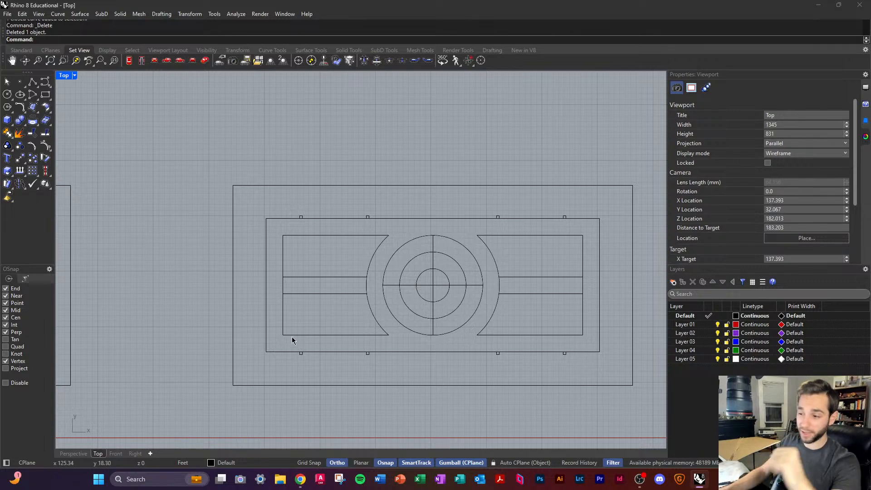
Step: Draw a 3'-wide rectangle from the middle rectangle's upper-left corner, running inside its left edge over the full height
{"action": "scroll", "coordinate": [284, 313], "scroll_direction": "up", "scroll_amount": 2}
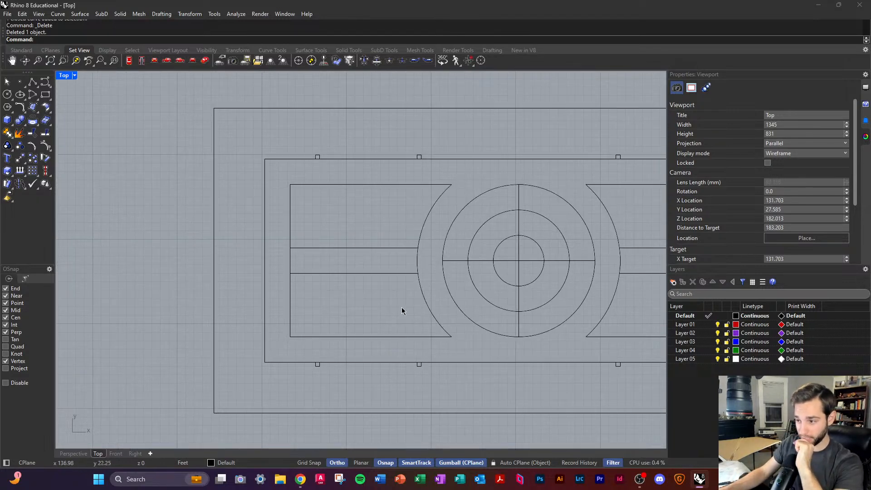
{"action": "scroll", "coordinate": [352, 319], "scroll_direction": "down", "scroll_amount": 1}
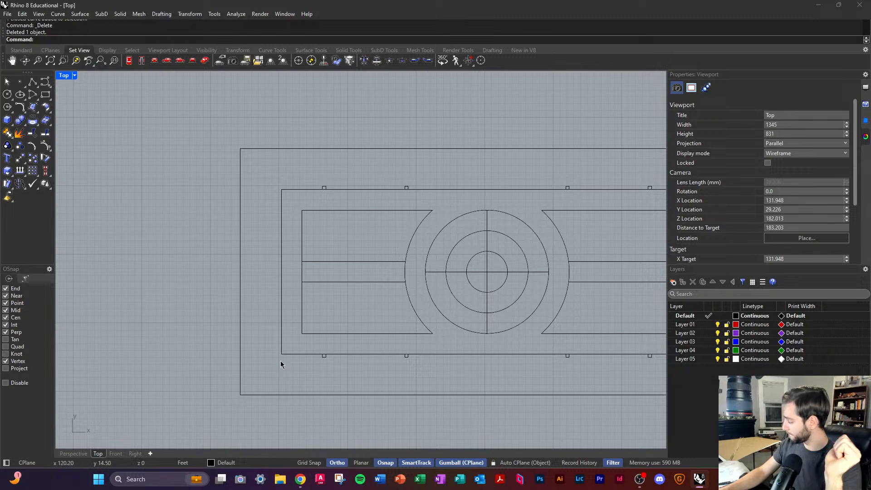
{"action": "scroll", "coordinate": [265, 375], "scroll_direction": "up", "scroll_amount": 2}
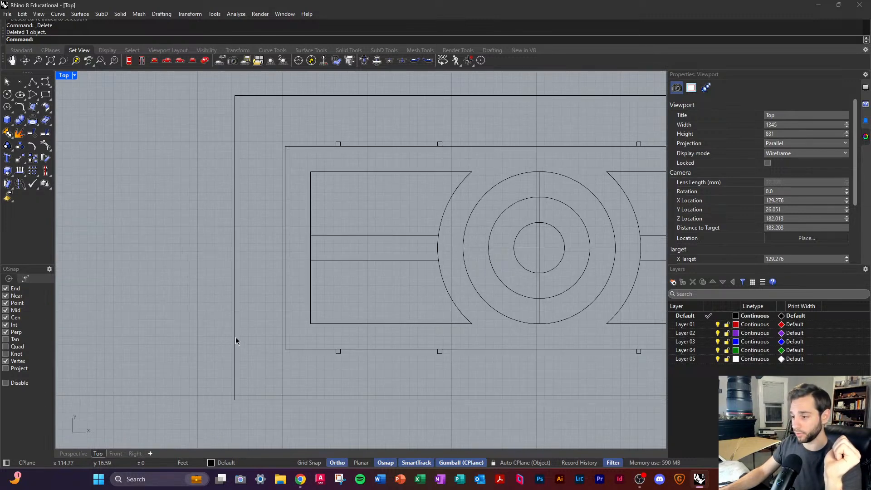
{"action": "scroll", "coordinate": [233, 259], "scroll_direction": "down", "scroll_amount": 2}
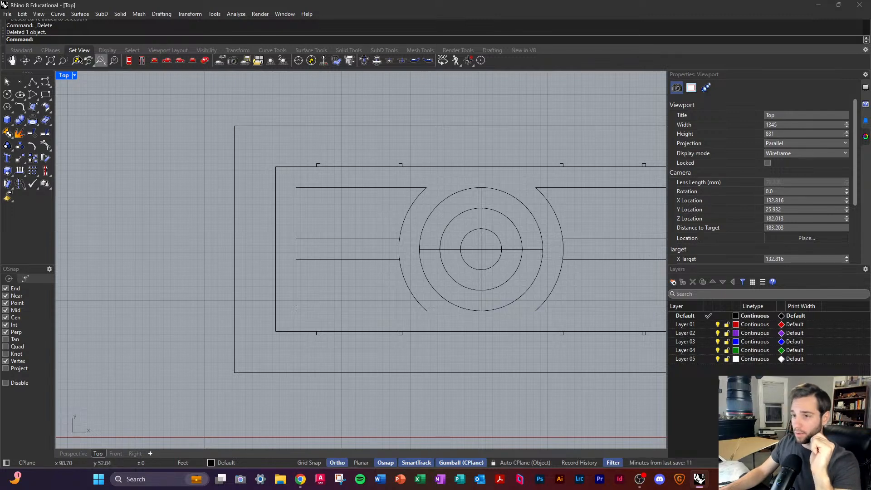
{"action": "left_click", "coordinate": [45, 95]}
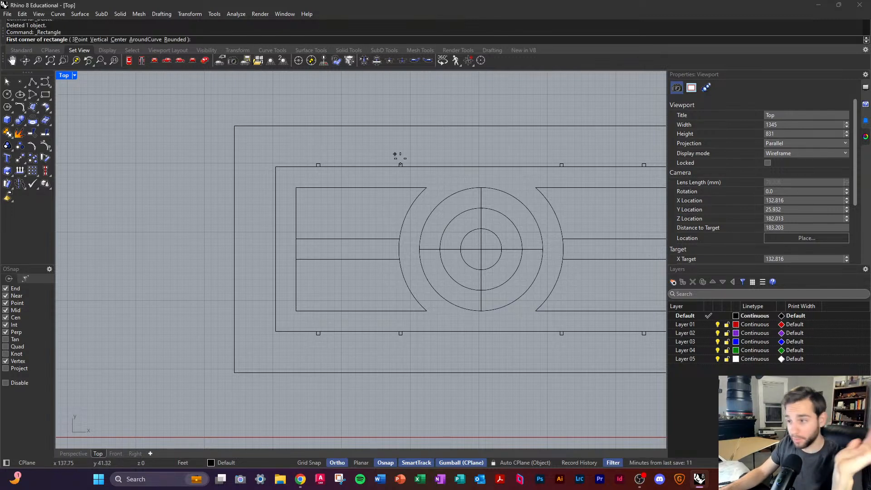
{"action": "left_click", "coordinate": [275, 166]}
{"action": "scroll", "coordinate": [316, 332], "scroll_direction": "up", "scroll_amount": 2}
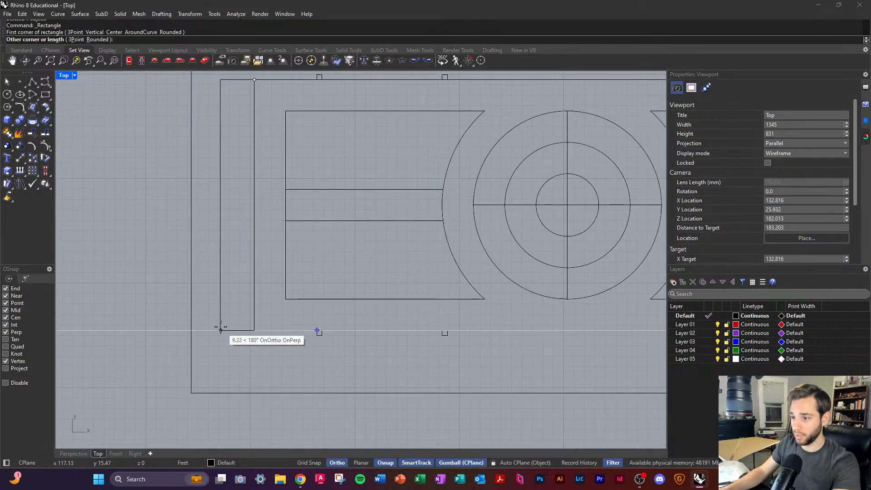
{"action": "type", "text": "3'"}
{"action": "key", "text": "Return"}
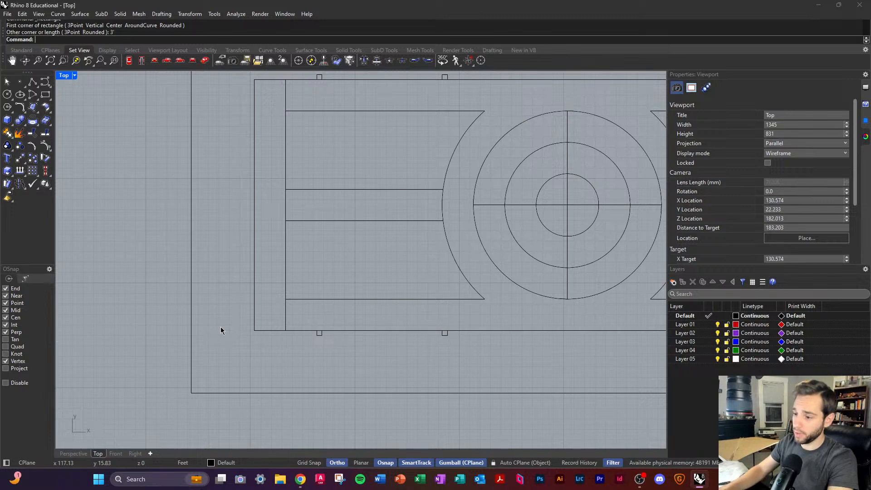
{"action": "type", "text": "line"}
{"action": "key", "text": "Return"}
{"action": "left_click", "coordinate": [271, 332]}
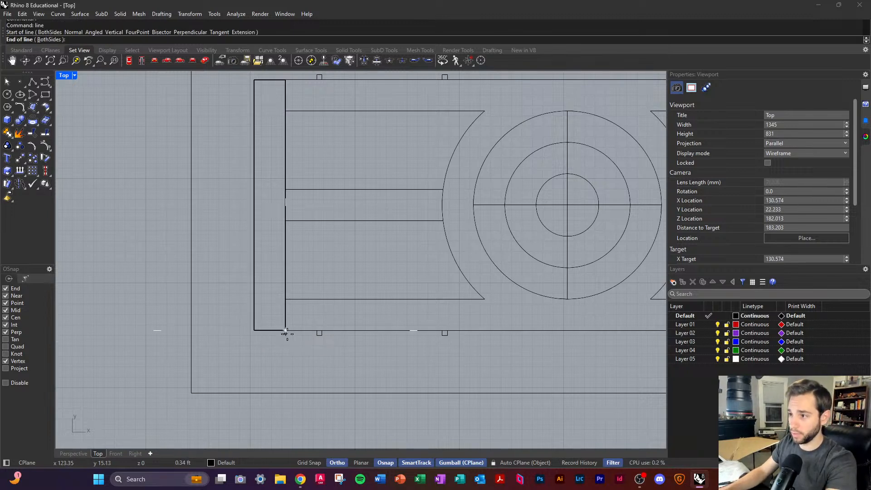
{"action": "key", "text": "Escape"}
Step: Move the 3'-wide strip outward so its upper-right corner sits on the middle rectangle's upper-left corner, and deselect it
{"action": "left_click", "coordinate": [286, 111]}
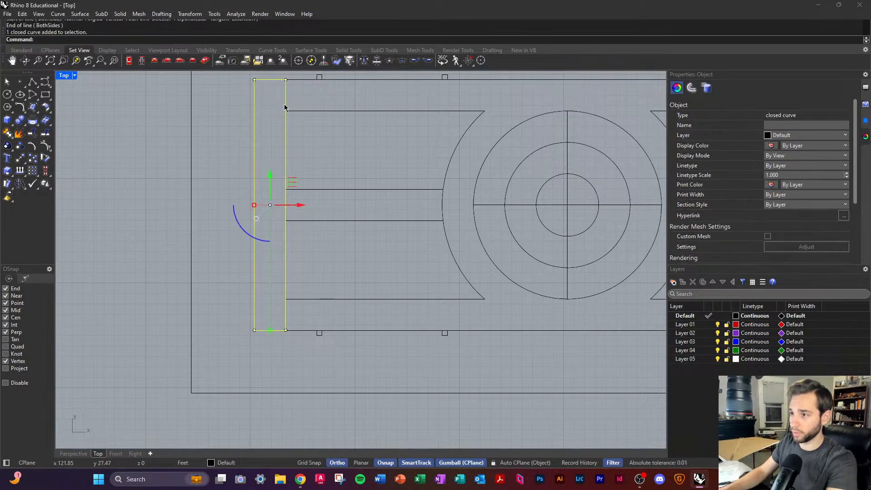
{"action": "left_click_drag", "start_coordinate": [299, 205], "coordinate": [231, 205]}
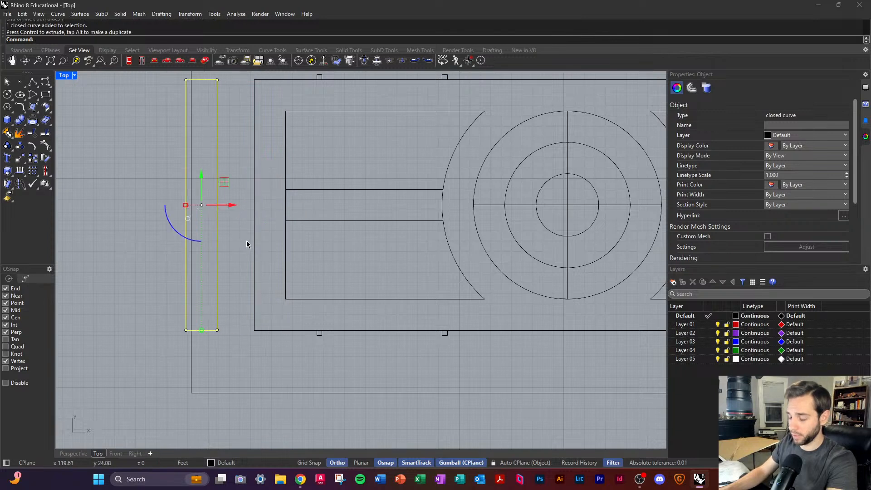
{"action": "left_click_drag", "start_coordinate": [217, 80], "coordinate": [254, 80]}
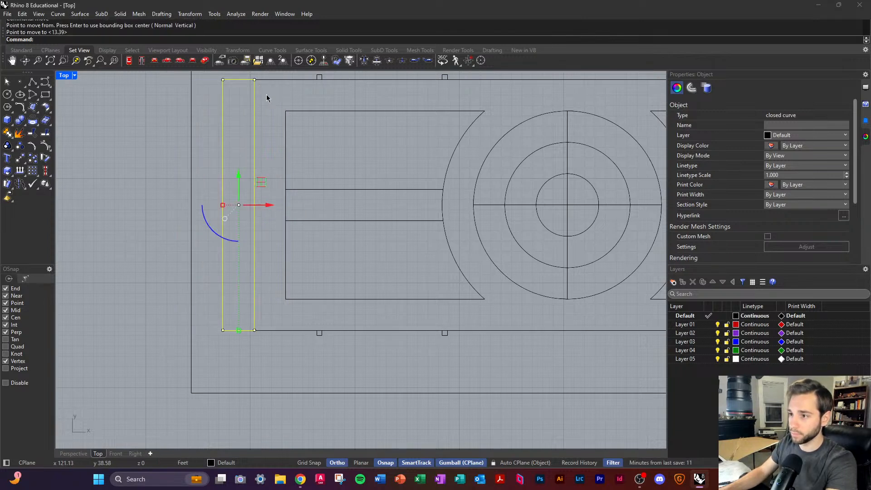
{"action": "left_click", "coordinate": [273, 108]}
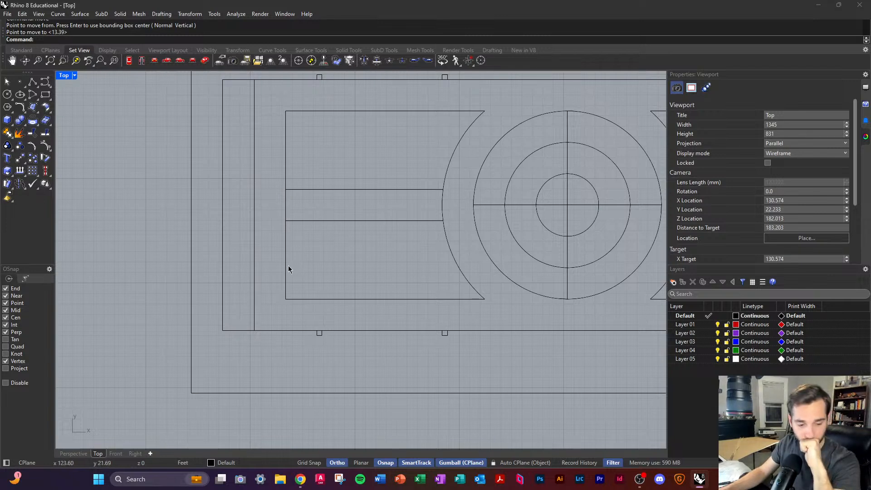
{"action": "scroll", "coordinate": [238, 297], "scroll_direction": "down", "scroll_amount": 6}
{"action": "left_click", "coordinate": [230, 301]}
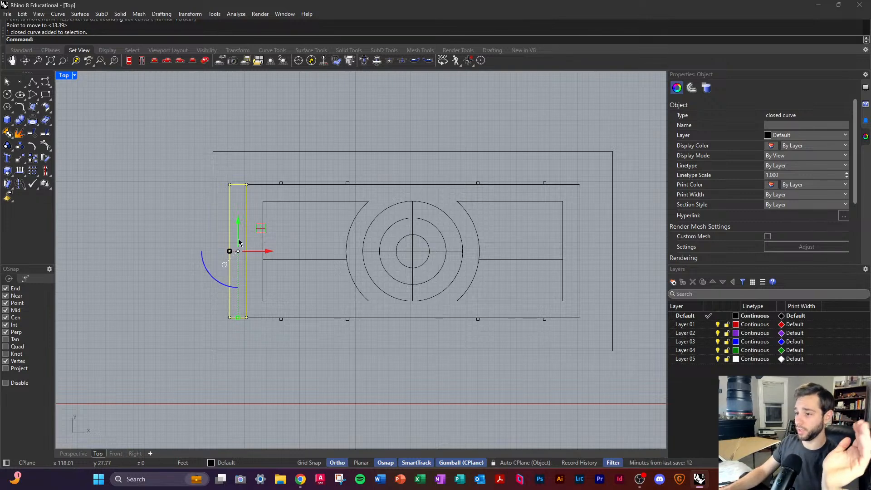
{"action": "left_click", "coordinate": [290, 162]}
{"action": "scroll", "coordinate": [210, 230], "scroll_direction": "up", "scroll_amount": 3}
{"action": "left_click", "coordinate": [241, 164]}
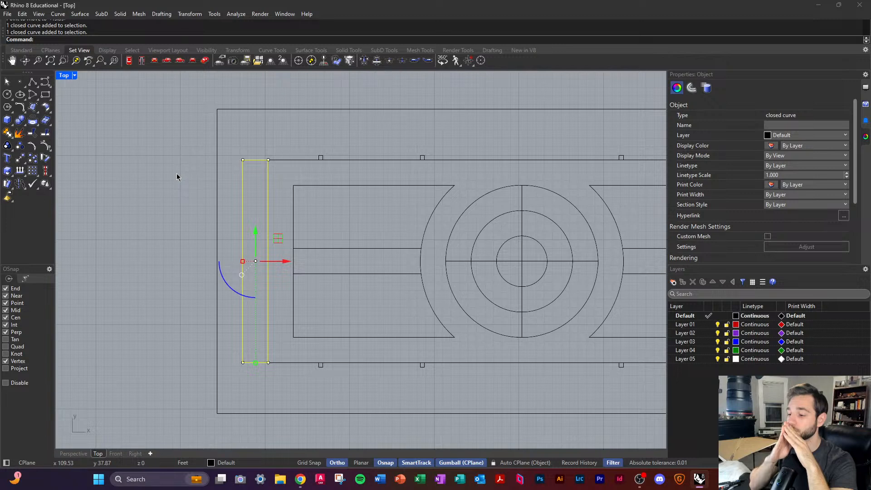
{"action": "key", "text": "Escape"}
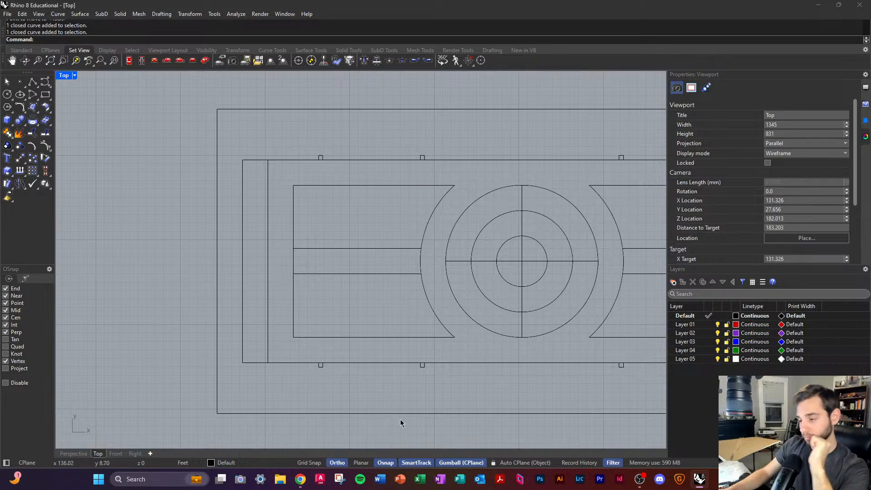
{"action": "scroll", "coordinate": [276, 284], "scroll_direction": "down", "scroll_amount": 3}
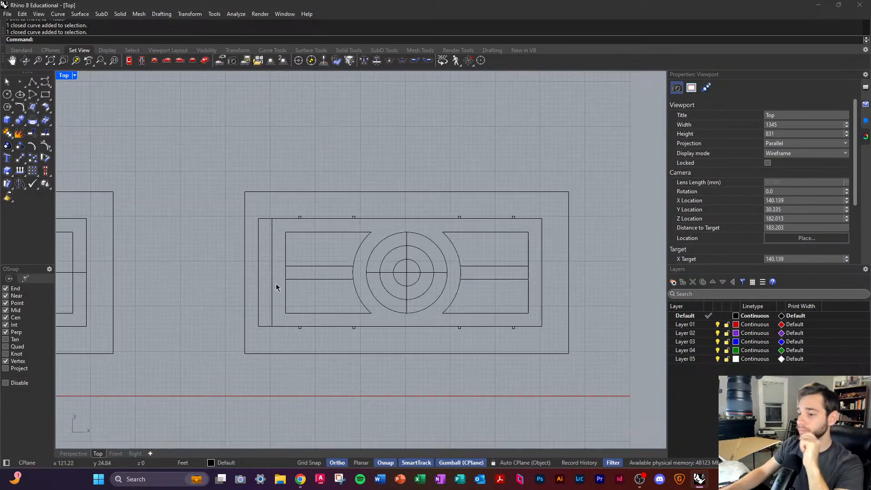
Step: Mirror the 3'-wide end strip across the middle rectangle's vertical centerline to its opposite end
{"action": "left_click", "coordinate": [271, 245]}
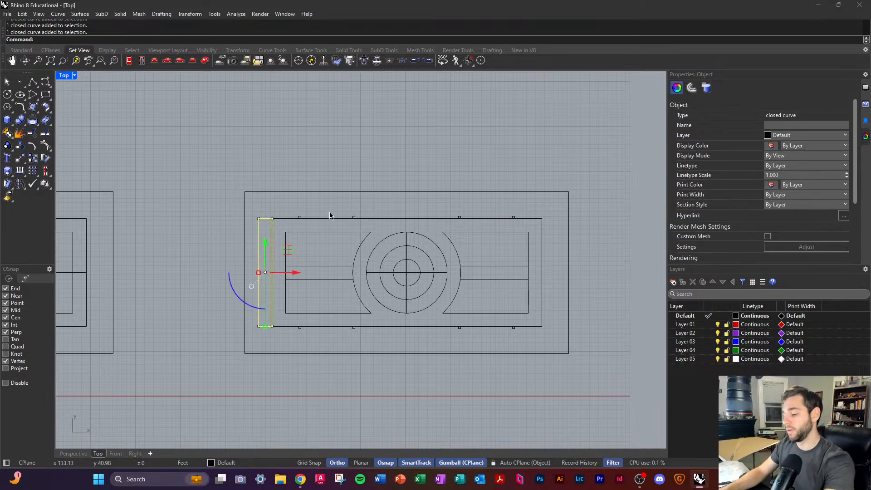
{"action": "type", "text": "mirror"}
{"action": "key", "text": "Return"}
{"action": "left_click", "coordinate": [407, 218]}
{"action": "left_click", "coordinate": [427, 191]}
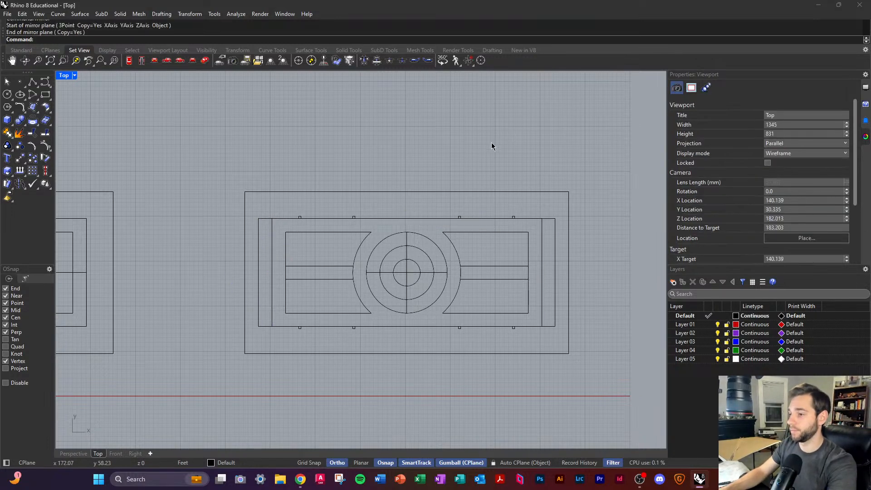
Step: Try moving the outer rectangle slightly upward, undo the move, and deselect it
{"action": "scroll", "coordinate": [454, 272], "scroll_direction": "down", "scroll_amount": 1}
{"action": "scroll", "coordinate": [499, 319], "scroll_direction": "up", "scroll_amount": 3}
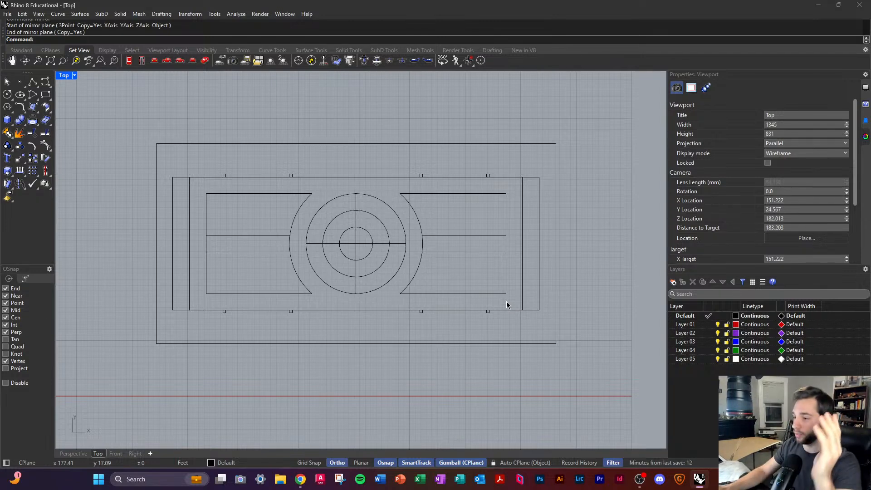
{"action": "left_click", "coordinate": [495, 144]}
{"action": "left_click_drag", "start_coordinate": [496, 142], "coordinate": [486, 128]}
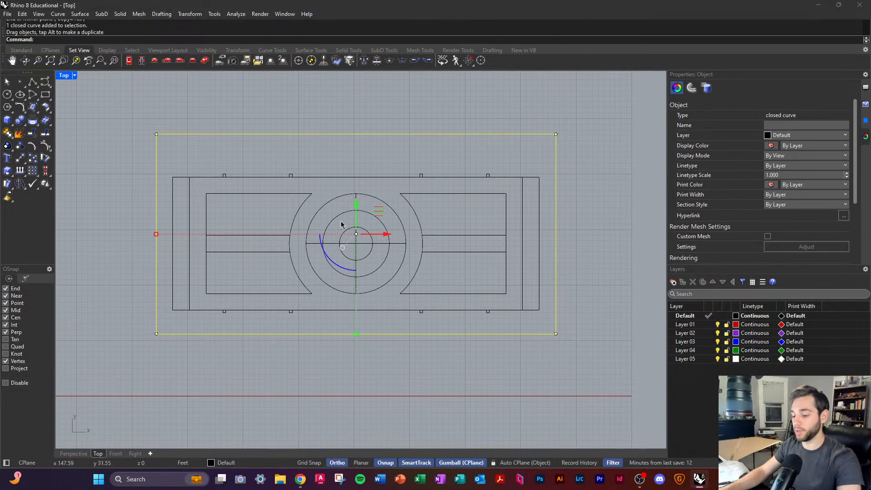
{"action": "key", "text": "ctrl+z"}
{"action": "left_click", "coordinate": [322, 121]}
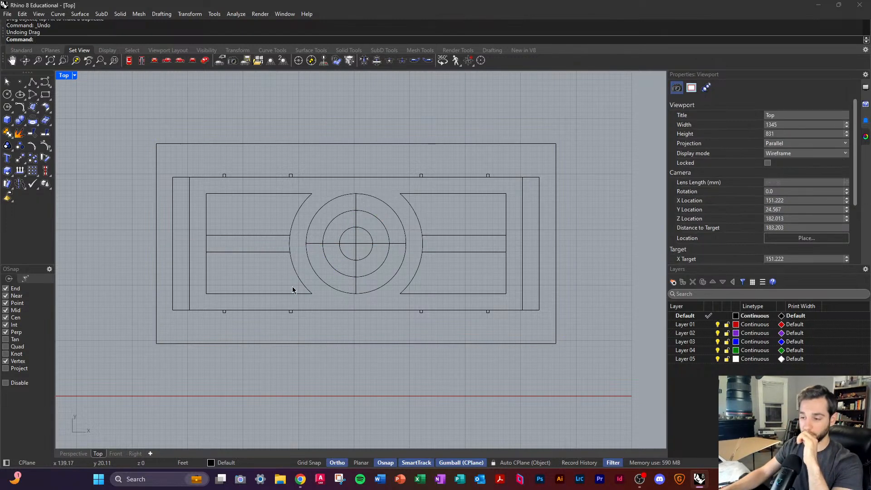
Step: Try scaling all curves inside the outer rectangle narrower along X, undo the scale, and deselect them
{"action": "scroll", "coordinate": [216, 323], "scroll_direction": "up", "scroll_amount": 2}
{"action": "scroll", "coordinate": [217, 322], "scroll_direction": "up", "scroll_amount": 1}
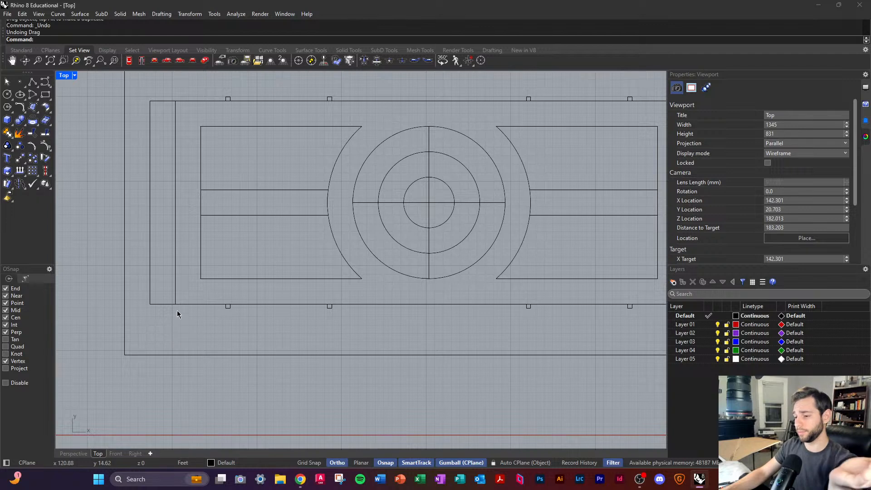
{"action": "scroll", "coordinate": [177, 310], "scroll_direction": "up", "scroll_amount": 1}
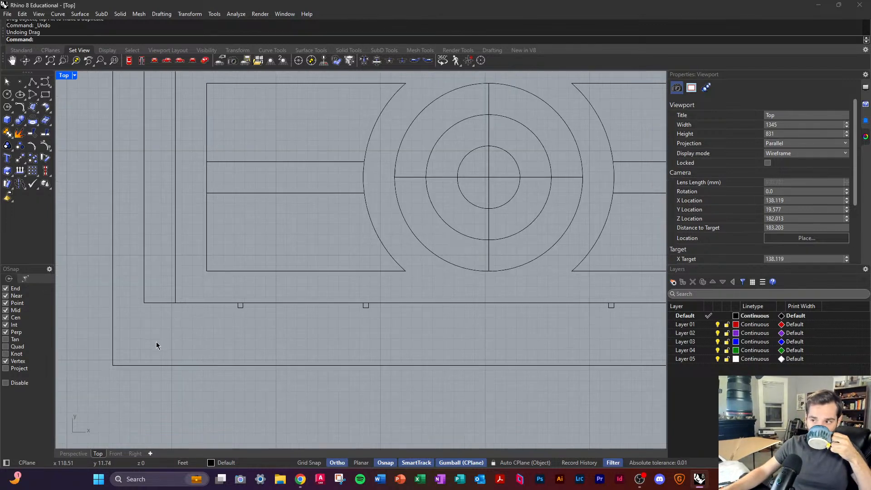
{"action": "scroll", "coordinate": [151, 343], "scroll_direction": "down", "scroll_amount": 3}
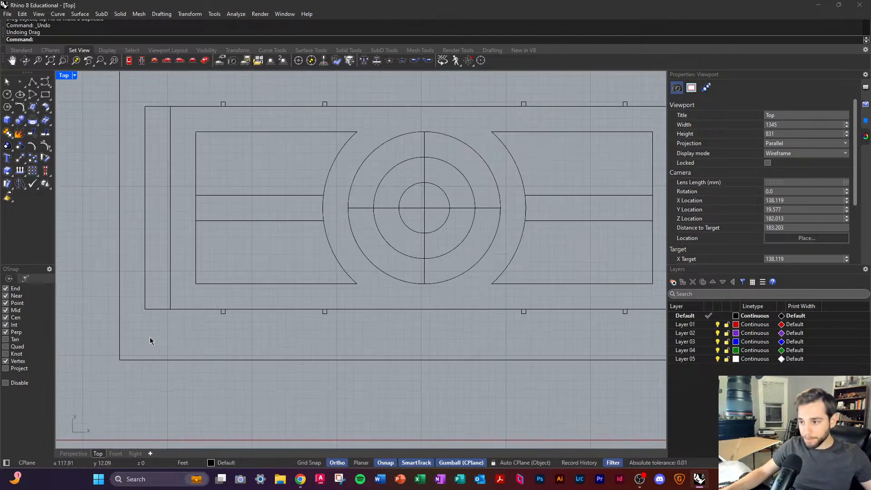
{"action": "mouse_move", "coordinate": [140, 171]}
{"action": "left_mouse_down"}
{"action": "mouse_move", "coordinate": [407, 301]}
{"action": "mouse_move", "coordinate": [521, 335]}
{"action": "left_mouse_up"}
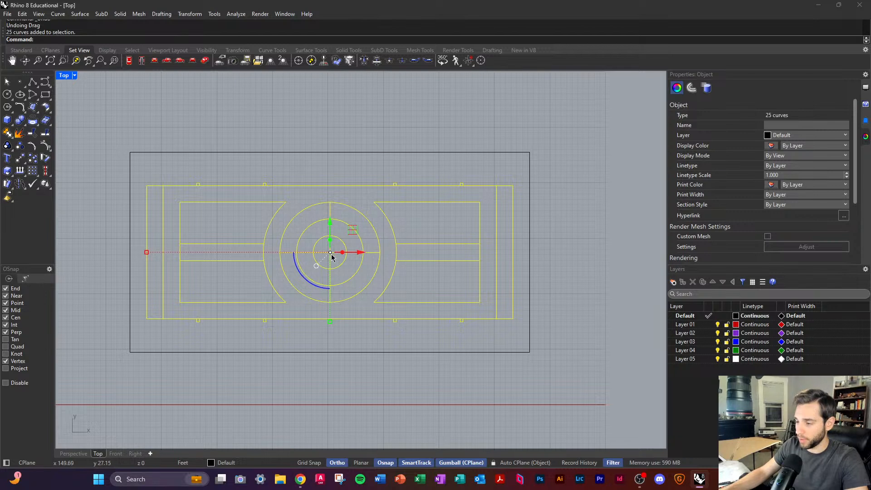
{"action": "left_click_drag", "start_coordinate": [148, 252], "coordinate": [188, 254]}
{"action": "left_click", "coordinate": [507, 216]}
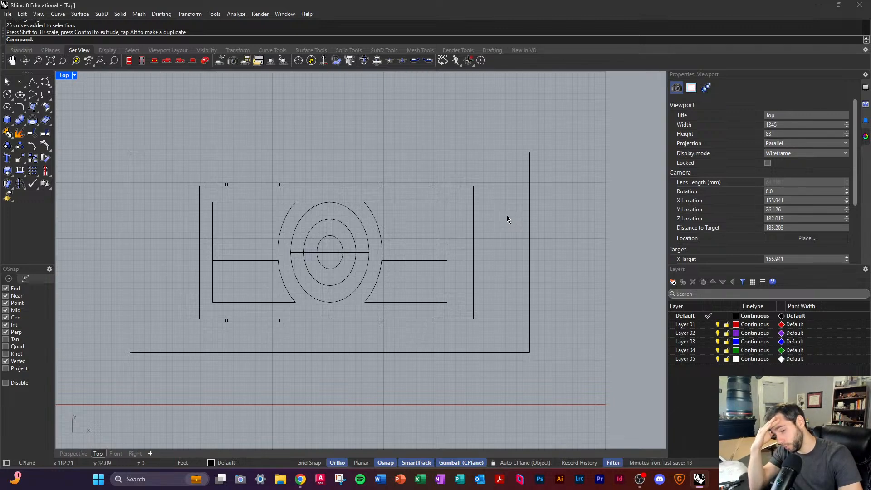
{"action": "key", "text": "ctrl+z"}
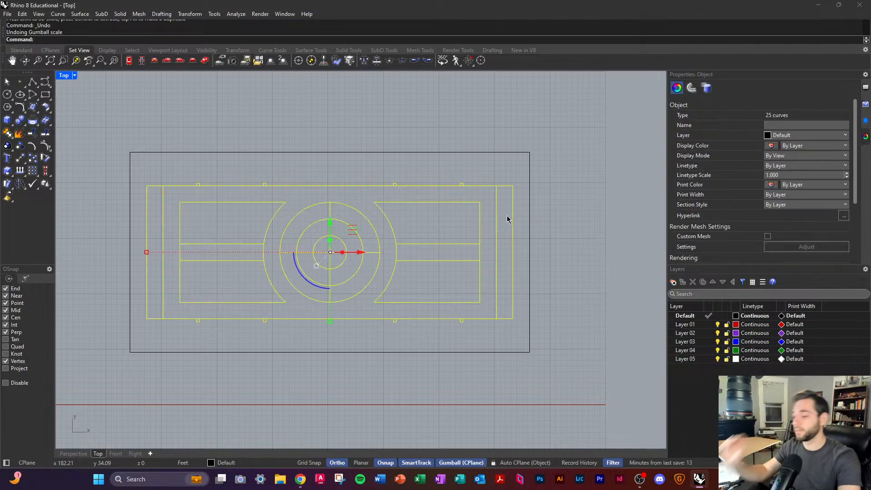
{"action": "key", "text": "Escape"}
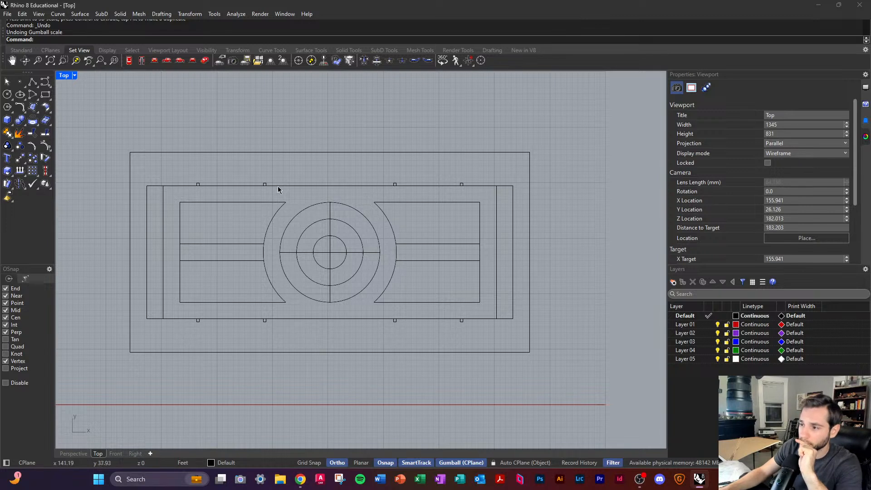
Step: Try drawing a line along the middle rectangle's upper edge between the inner corners of the two end strips
{"action": "type", "text": "line"}
{"action": "key", "text": "Return"}
{"action": "left_click", "coordinate": [163, 185]}
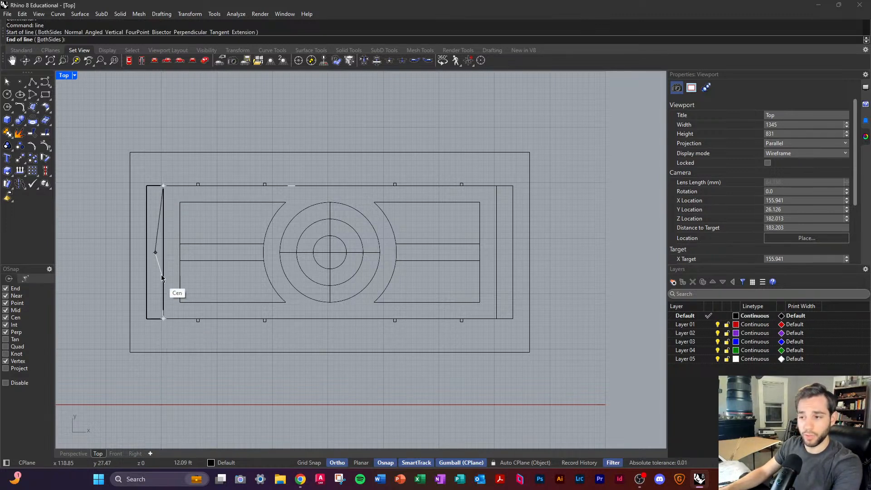
{"action": "key", "text": "Escape"}
{"action": "type", "text": "l"}
{"action": "key", "text": "Return"}
{"action": "left_click", "coordinate": [163, 186]}
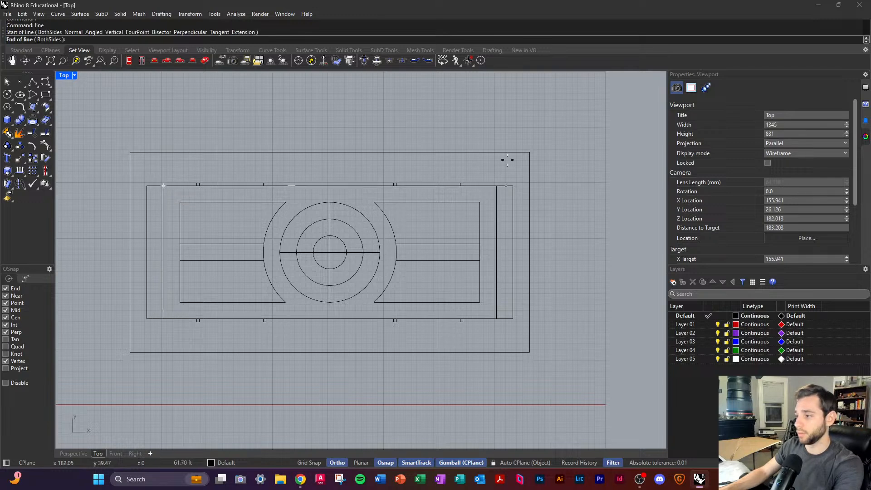
{"action": "left_click", "coordinate": [497, 185]}
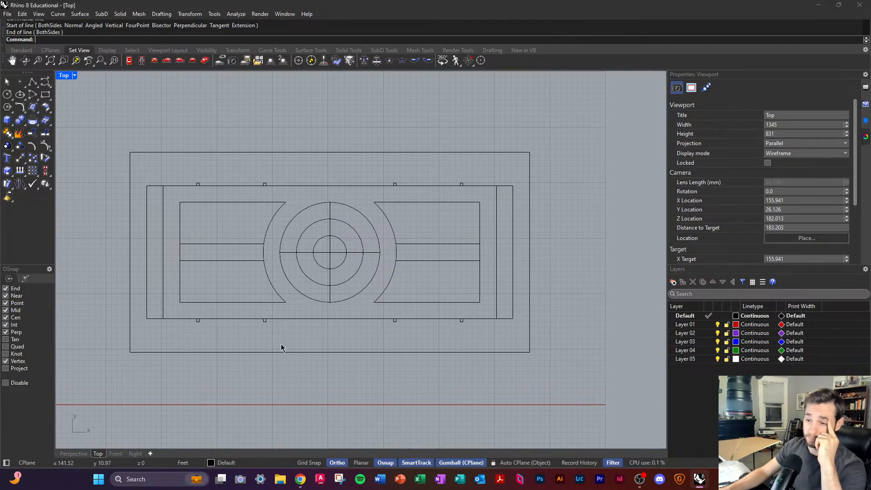
{"action": "left_click", "coordinate": [148, 262]}
{"action": "scroll", "coordinate": [130, 273], "scroll_direction": "up", "scroll_amount": 3}
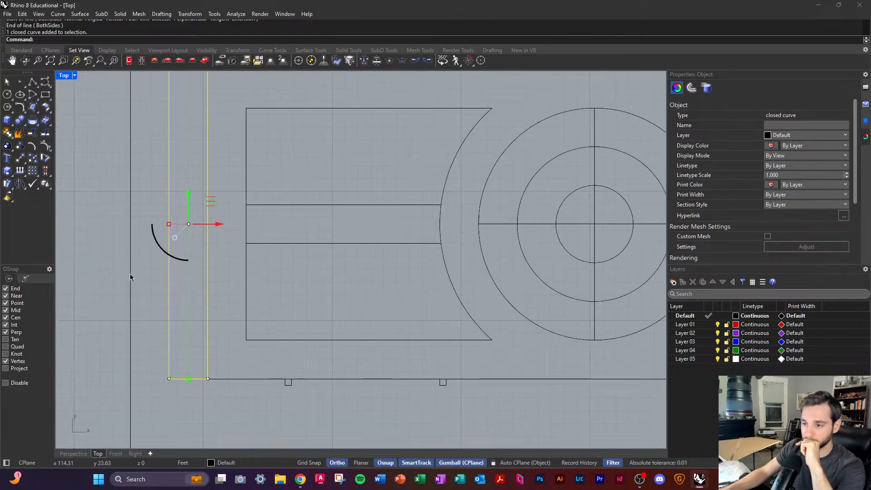
{"action": "scroll", "coordinate": [159, 338], "scroll_direction": "down", "scroll_amount": 2}
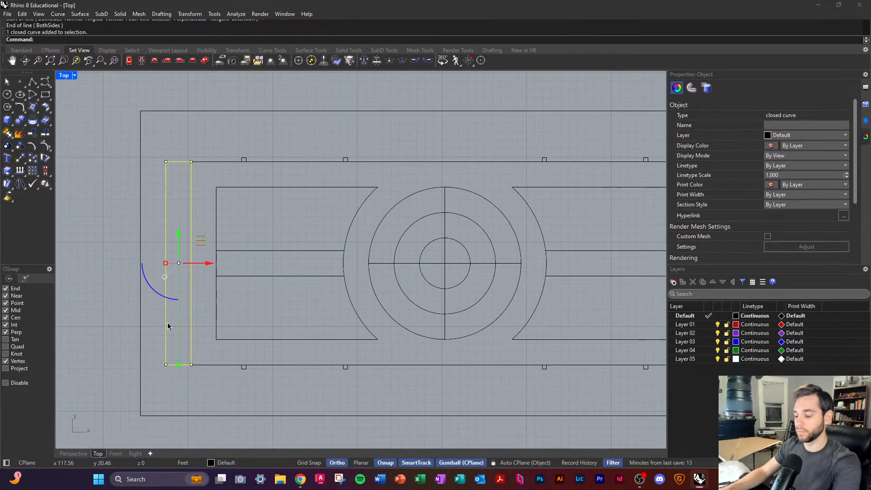
{"action": "scroll", "coordinate": [167, 332], "scroll_direction": "down", "scroll_amount": 3}
{"action": "left_click", "coordinate": [260, 137]}
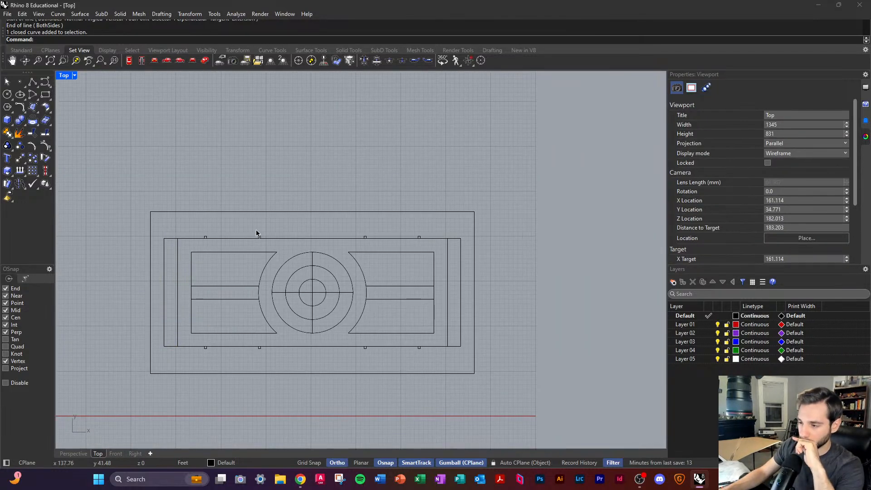
{"action": "scroll", "coordinate": [283, 298], "scroll_direction": "up", "scroll_amount": 2}
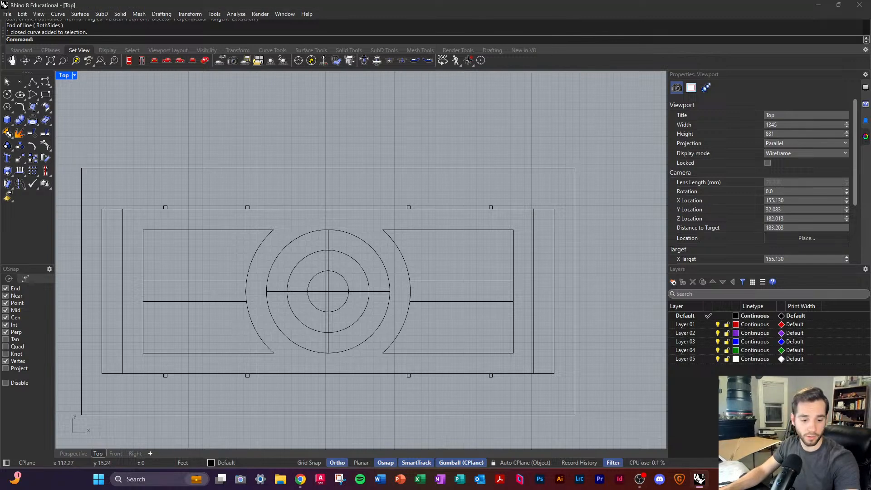
{"action": "key", "text": "alt+Tab"}
{"action": "key", "text": "alt+Tab"}
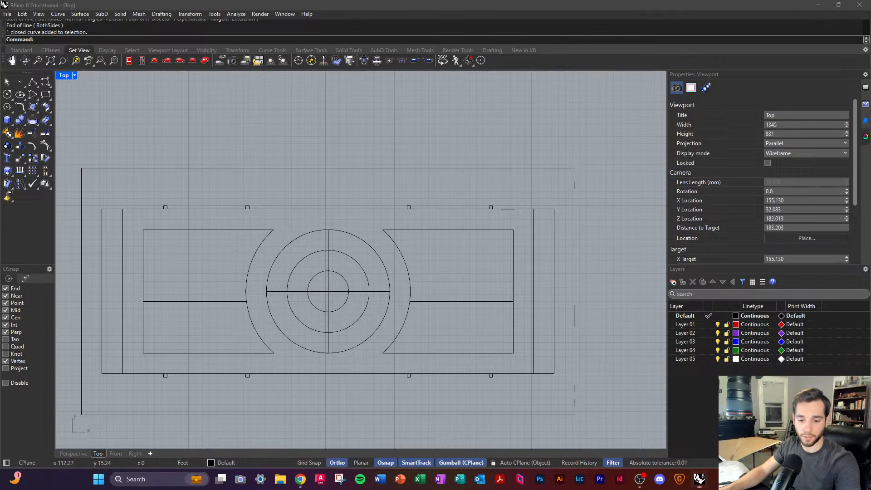
Step: Copy the complete plan with posts and end strips along X, placing the duplicate beside the original on its far side
{"action": "scroll", "coordinate": [444, 146], "scroll_direction": "down", "scroll_amount": 5}
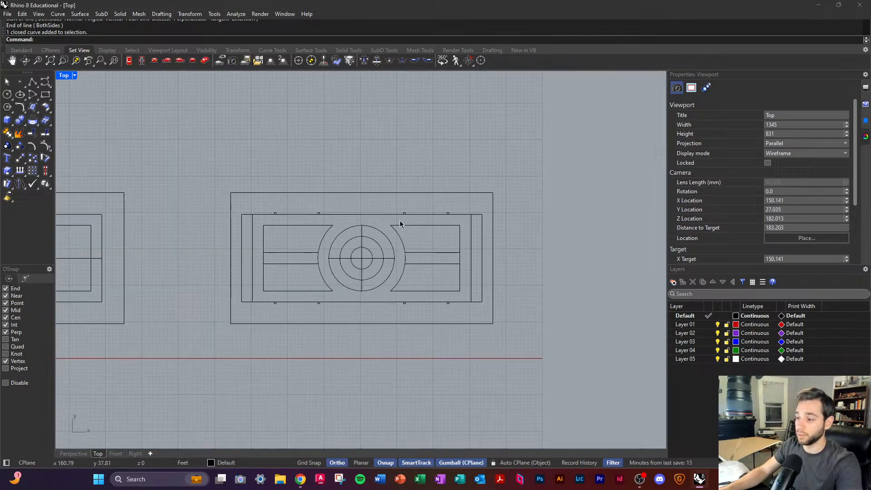
{"action": "left_click_drag", "start_coordinate": [276, 179], "coordinate": [517, 332]}
{"action": "scroll", "coordinate": [376, 251], "scroll_direction": "down", "scroll_amount": 2}
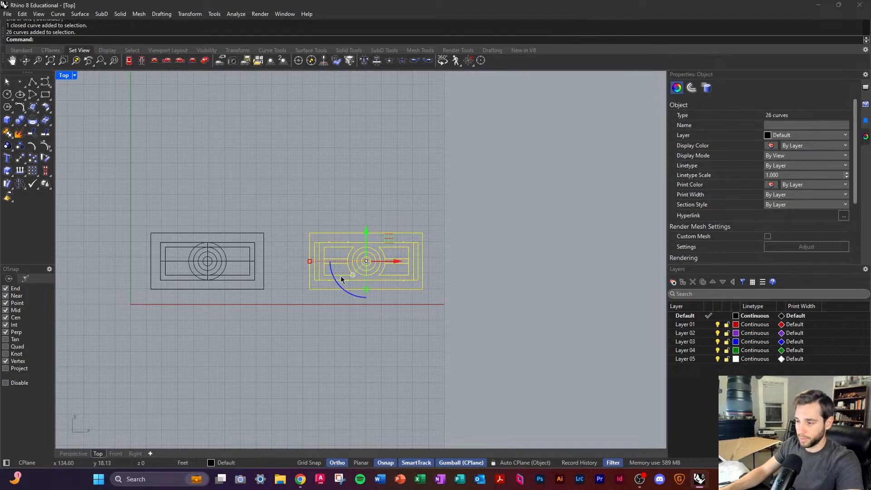
{"action": "left_click_drag", "start_coordinate": [396, 261], "coordinate": [578, 276], "text": "alt"}
{"action": "left_click", "coordinate": [520, 176]}
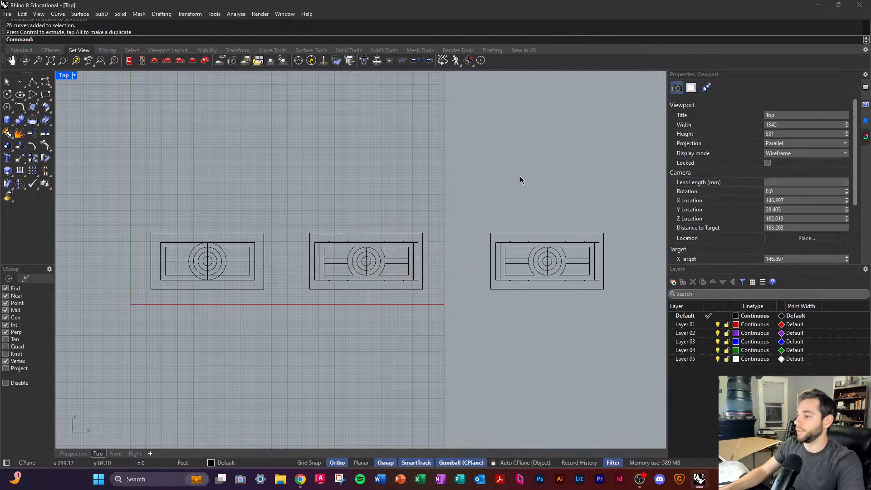
Step: Switch to the Perspective view and frame the new plan copy from an angle
{"action": "scroll", "coordinate": [597, 283], "scroll_direction": "up", "scroll_amount": 14}
{"action": "scroll", "coordinate": [400, 361], "scroll_direction": "down", "scroll_amount": 2}
{"action": "scroll", "coordinate": [398, 363], "scroll_direction": "down", "scroll_amount": 2}
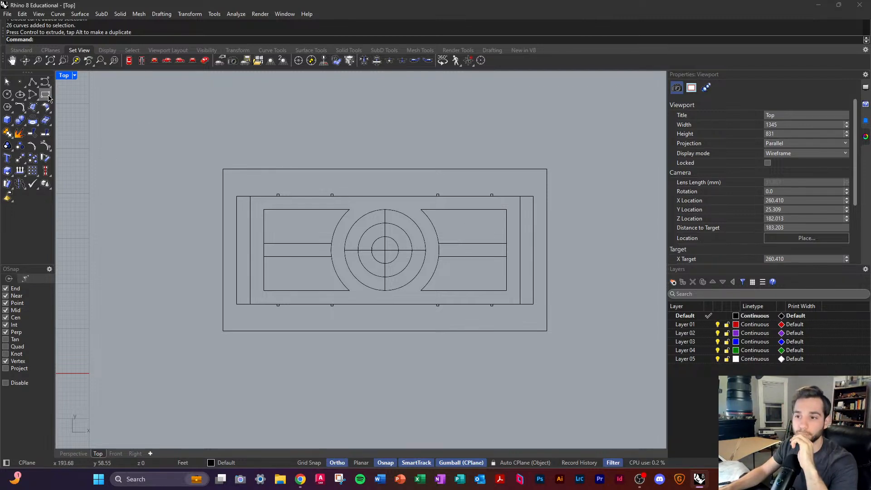
{"action": "left_click", "coordinate": [205, 60]}
{"action": "right_click_drag", "start_coordinate": [472, 310], "coordinate": [605, 308]}
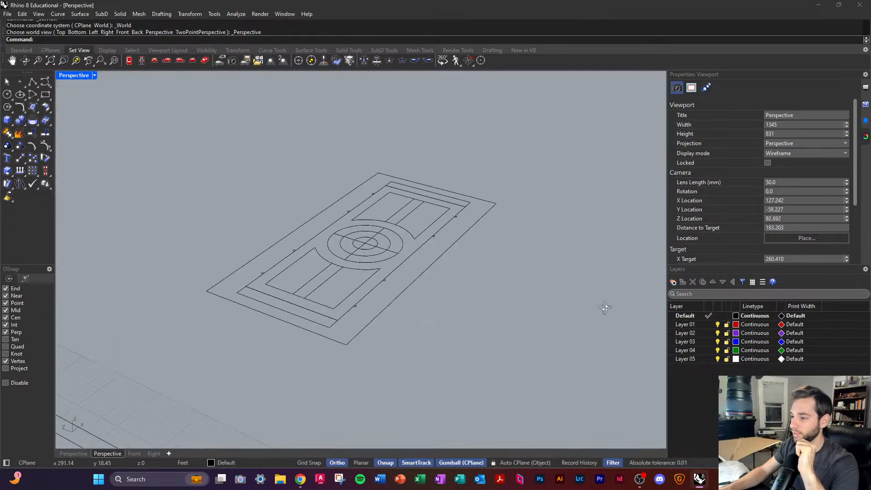
{"action": "scroll", "coordinate": [392, 253], "scroll_direction": "up", "scroll_amount": 6}
{"action": "scroll", "coordinate": [392, 253], "scroll_direction": "down", "scroll_amount": 2}
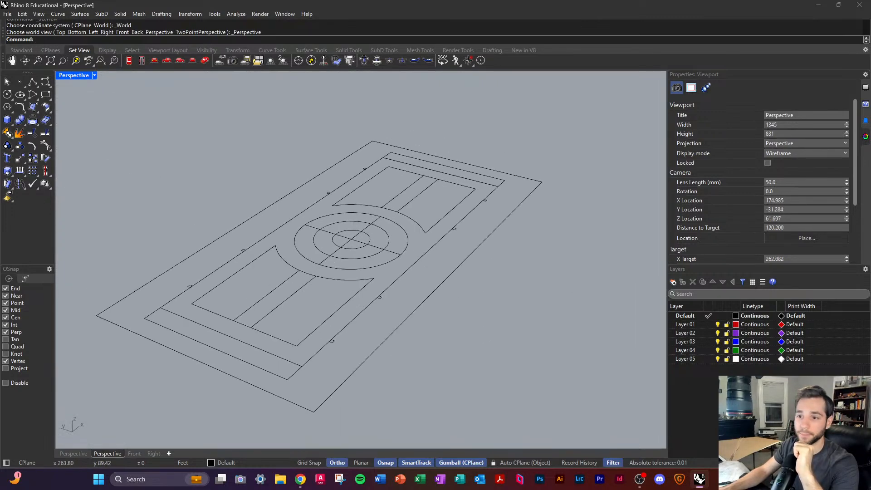
Step: Create a sphere with a 3 ft radius centered on the new plan copy's concentric circles
{"action": "left_click", "coordinate": [11, 123]}
{"action": "left_click", "coordinate": [47, 125]}
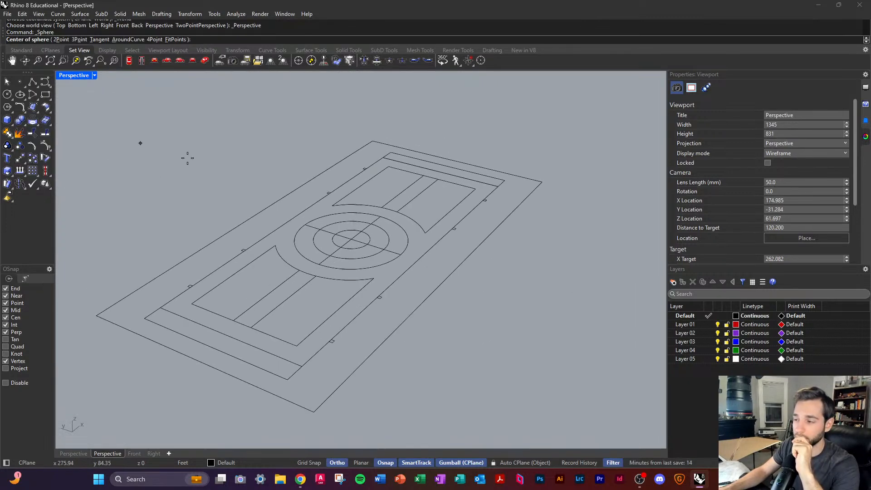
{"action": "left_click", "coordinate": [350, 238]}
{"action": "scroll", "coordinate": [353, 241], "scroll_direction": "up", "scroll_amount": 3}
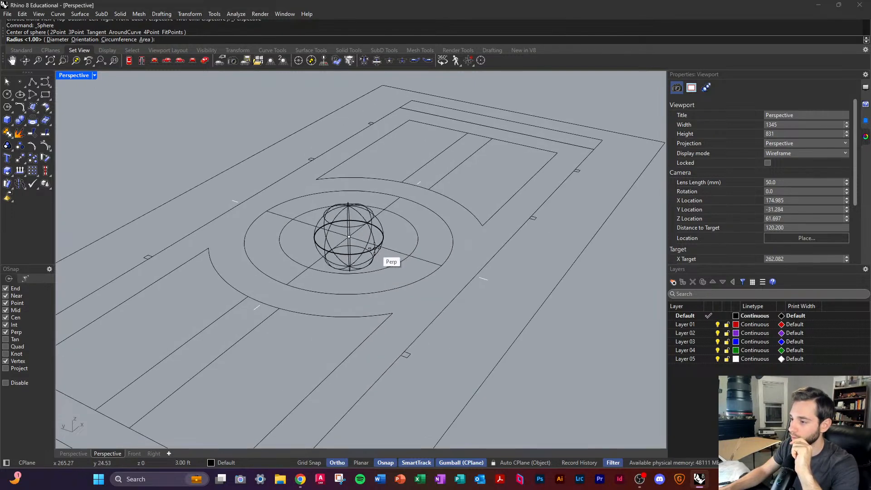
{"action": "left_click", "coordinate": [365, 250]}
{"action": "right_click_drag", "start_coordinate": [373, 250], "coordinate": [355, 238]}
{"action": "right_click_drag", "start_coordinate": [311, 228], "coordinate": [135, 97]}
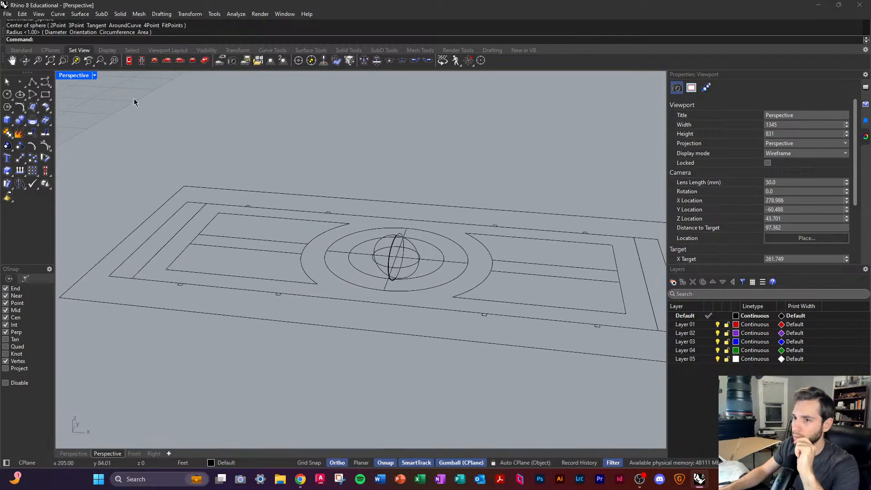
Step: Set the Perspective viewport's display mode to Shaded
{"action": "left_click", "coordinate": [94, 75]}
{"action": "left_click", "coordinate": [94, 120]}
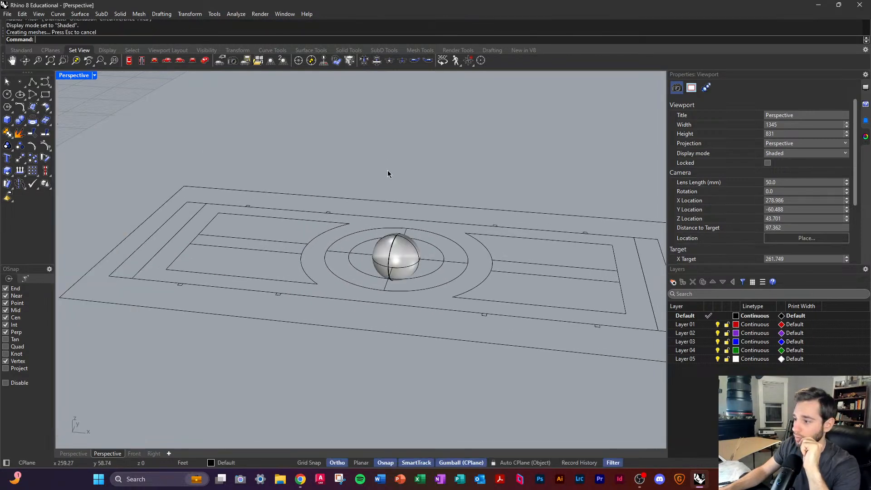
{"action": "mouse_move", "coordinate": [389, 175]}
{"action": "right_mouse_down"}
{"action": "mouse_move", "coordinate": [424, 214]}
{"action": "mouse_move", "coordinate": [424, 184]}
{"action": "mouse_move", "coordinate": [437, 220]}
{"action": "right_mouse_up"}
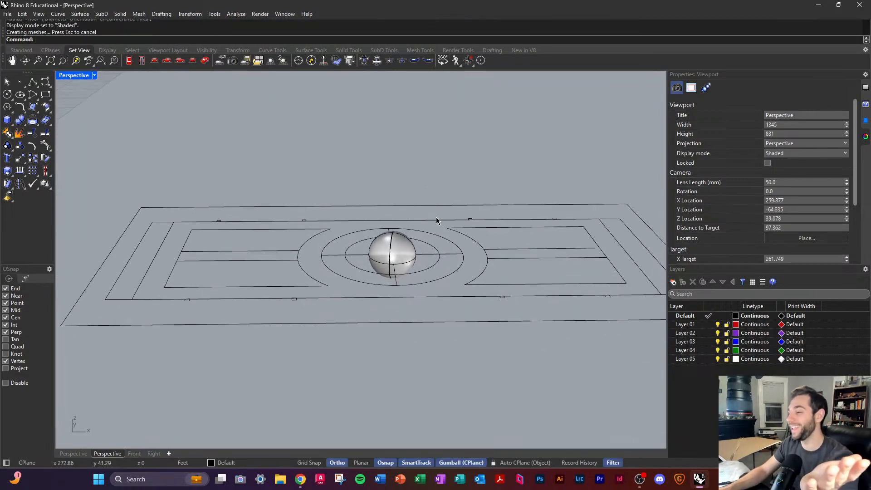
Step: Select the sphere and undo its creation
{"action": "left_click", "coordinate": [403, 253]}
{"action": "right_click_drag", "start_coordinate": [410, 258], "coordinate": [427, 313]}
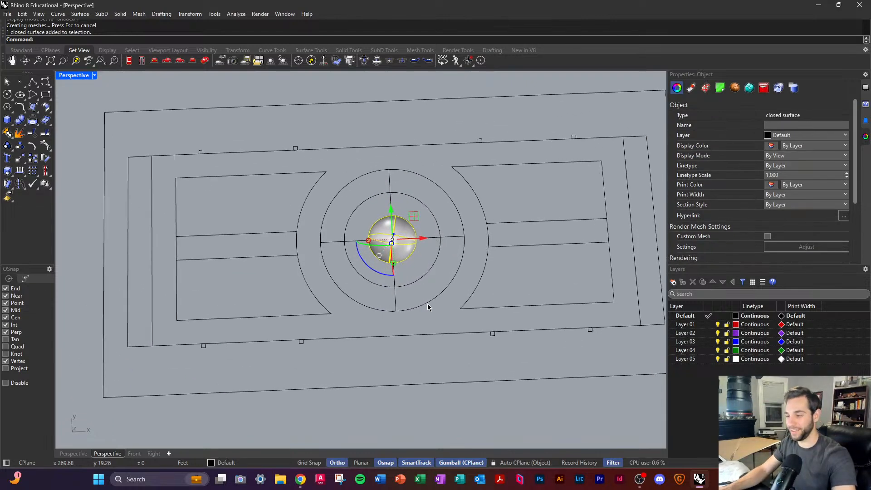
{"action": "key", "text": "ctrl+z"}
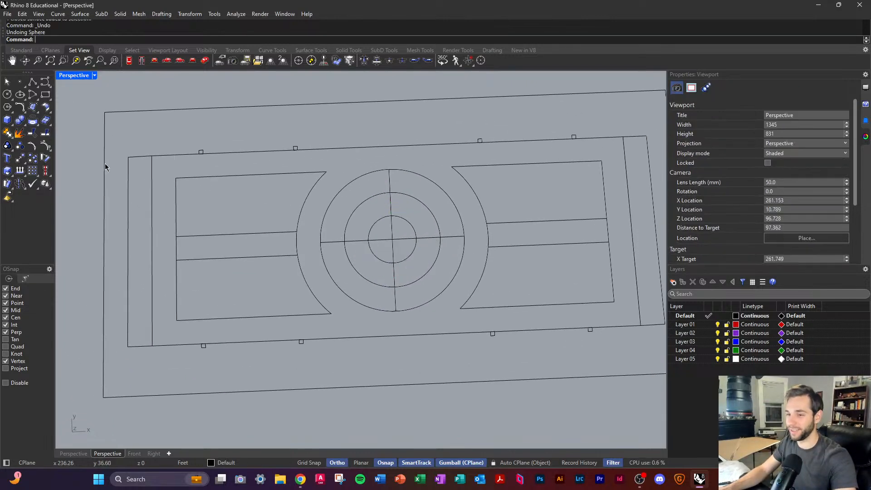
Step: Create a sphere at the center of the concentric circles, snapping its 3 ft radius to the innermost circle
{"action": "left_click", "coordinate": [8, 121]}
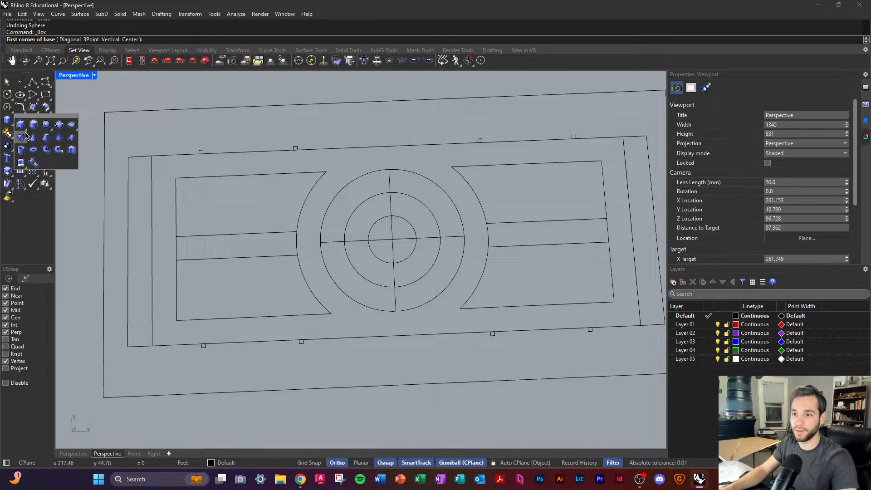
{"action": "left_click", "coordinate": [47, 124]}
{"action": "left_click", "coordinate": [392, 239]}
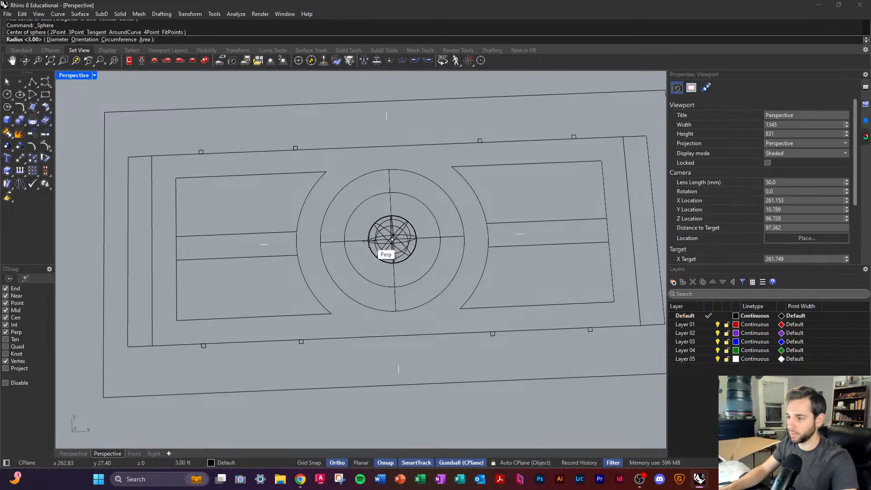
{"action": "scroll", "coordinate": [369, 239], "scroll_direction": "up", "scroll_amount": 6}
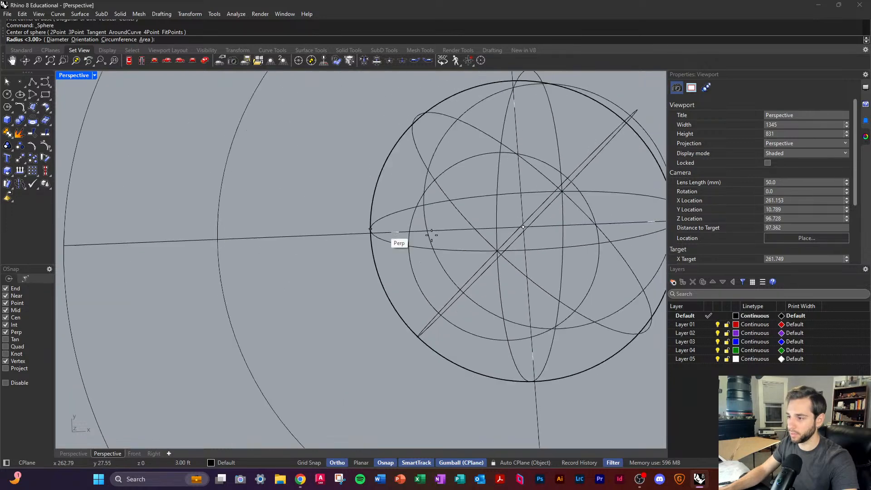
{"action": "left_click", "coordinate": [370, 232]}
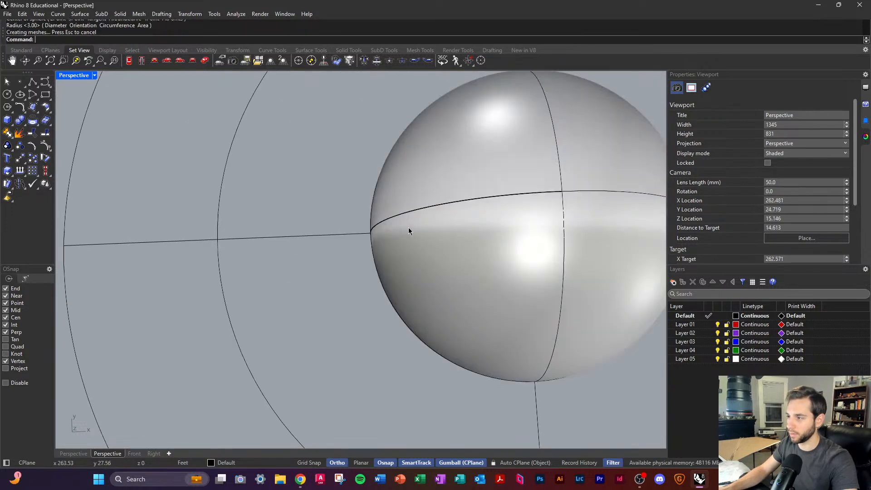
Step: Move the sphere straight up 12 ft above the plan
{"action": "scroll", "coordinate": [408, 229], "scroll_direction": "down", "scroll_amount": 5}
{"action": "right_click_drag", "start_coordinate": [447, 288], "coordinate": [454, 131]}
{"action": "left_click", "coordinate": [469, 239]}
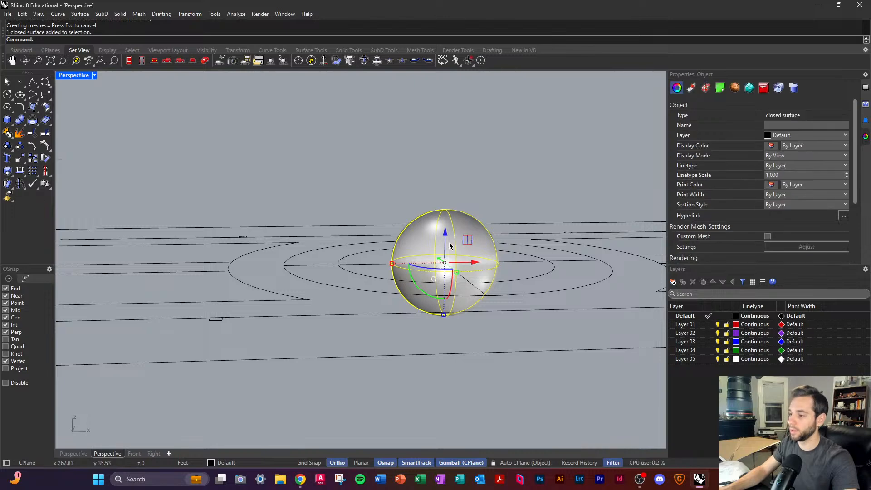
{"action": "key", "text": "Return"}
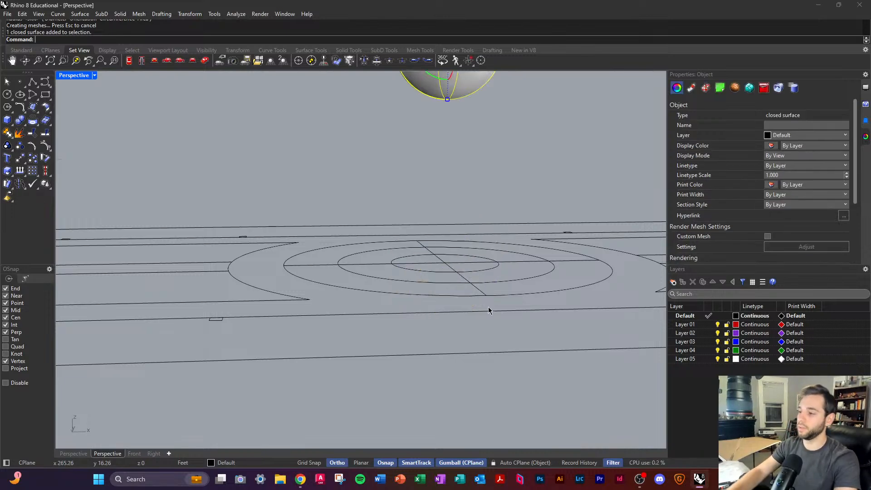
{"action": "scroll", "coordinate": [488, 306], "scroll_direction": "down", "scroll_amount": 8}
{"action": "left_click", "coordinate": [525, 203]}
{"action": "scroll", "coordinate": [363, 281], "scroll_direction": "down", "scroll_amount": 2}
{"action": "mouse_move", "coordinate": [362, 284]}
{"action": "right_mouse_down"}
{"action": "mouse_move", "coordinate": [299, 229]}
{"action": "mouse_move", "coordinate": [367, 292]}
{"action": "right_mouse_up"}
{"action": "scroll", "coordinate": [375, 250], "scroll_direction": "up", "scroll_amount": 4}
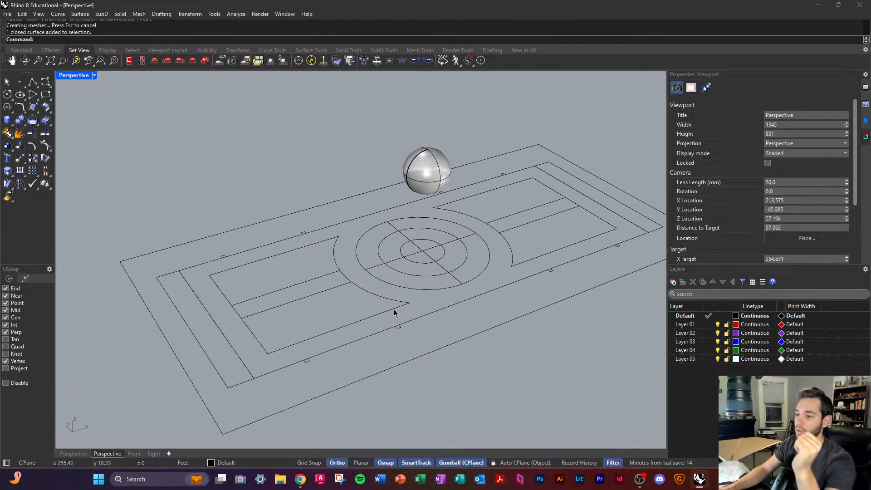
Step: Create a 12-inch-high box from the inner back corner of one end strip to the opposite strip's inner front corner
{"action": "left_click", "coordinate": [7, 119]}
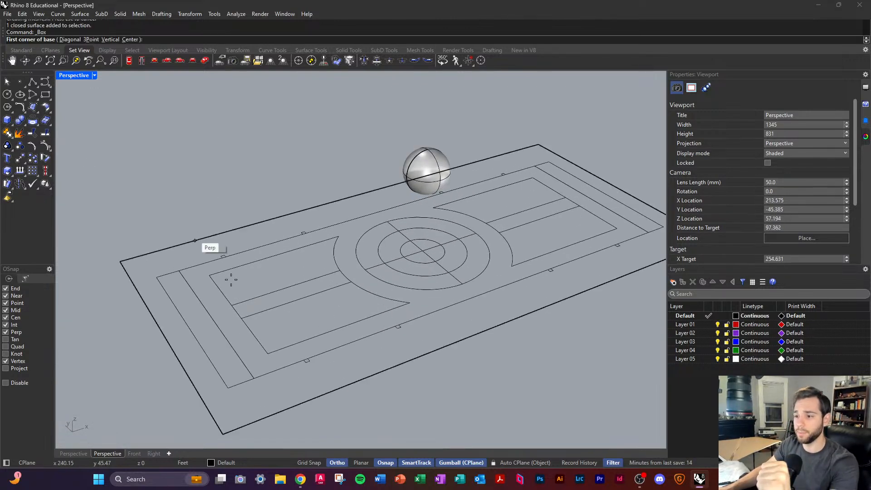
{"action": "left_click", "coordinate": [181, 270]}
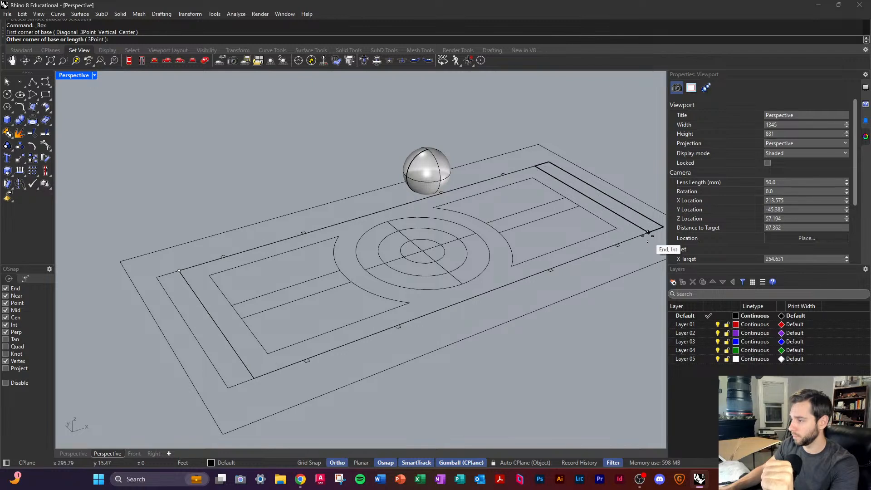
{"action": "left_click", "coordinate": [648, 233]}
{"action": "right_click_drag", "start_coordinate": [632, 179], "coordinate": [590, 200]}
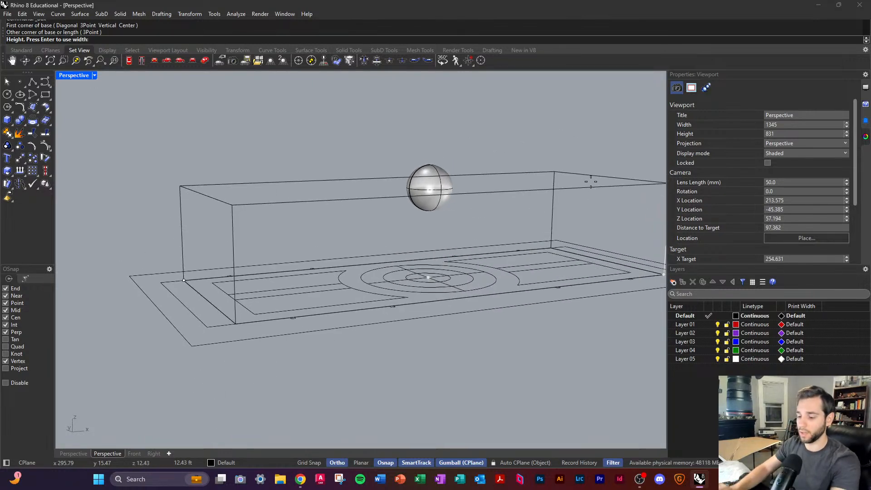
{"action": "type", "text": "12"}
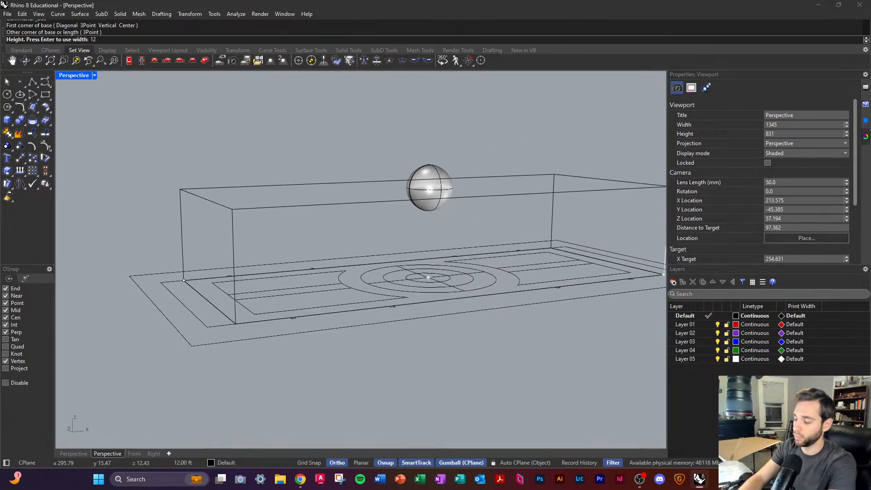
{"action": "type", "text": "\""}
{"action": "key", "text": "Return"}
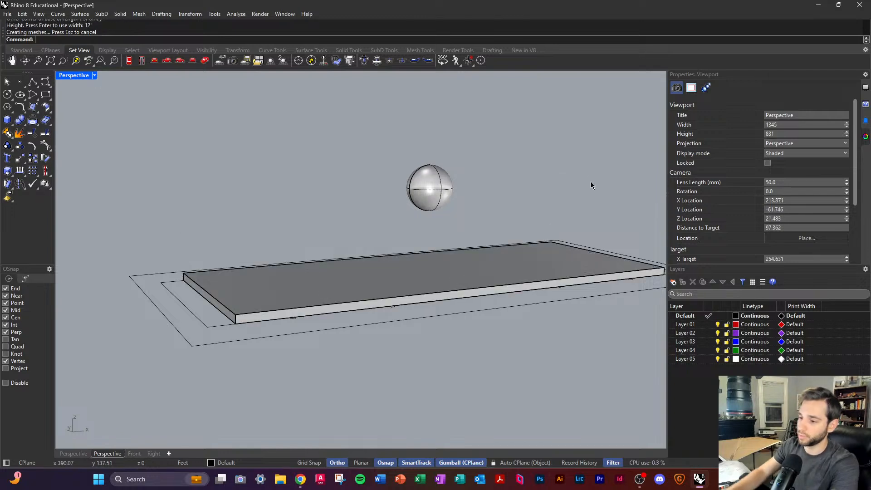
Step: Raise the slab 3 ft above the plan
{"action": "left_click", "coordinate": [334, 269]}
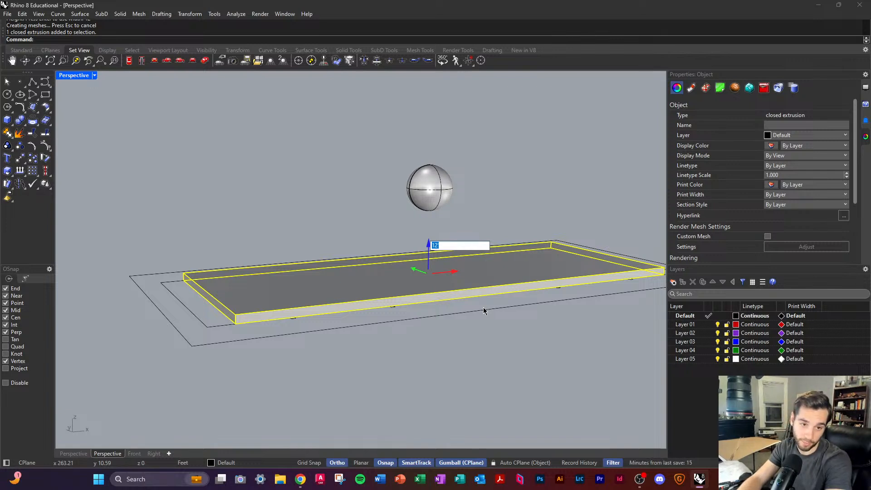
{"action": "type", "text": "3"}
{"action": "key", "text": "Return"}
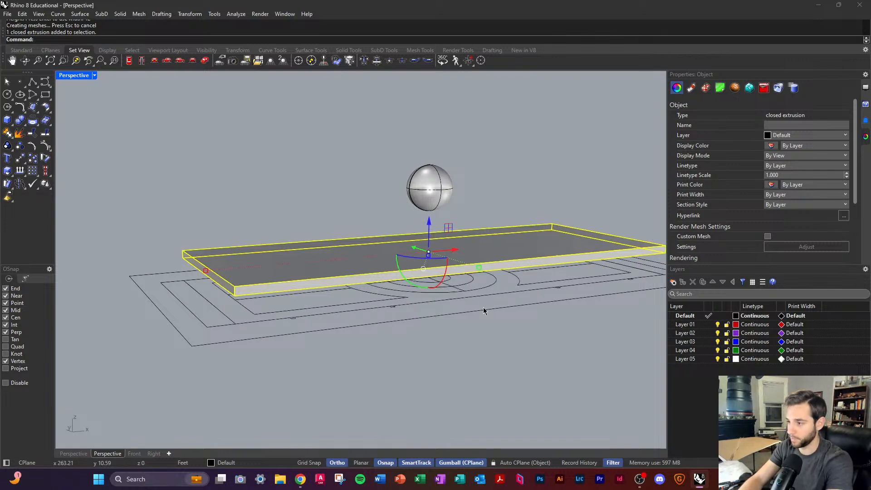
{"action": "left_click", "coordinate": [484, 138]}
{"action": "right_click_drag", "start_coordinate": [484, 138], "coordinate": [486, 236]}
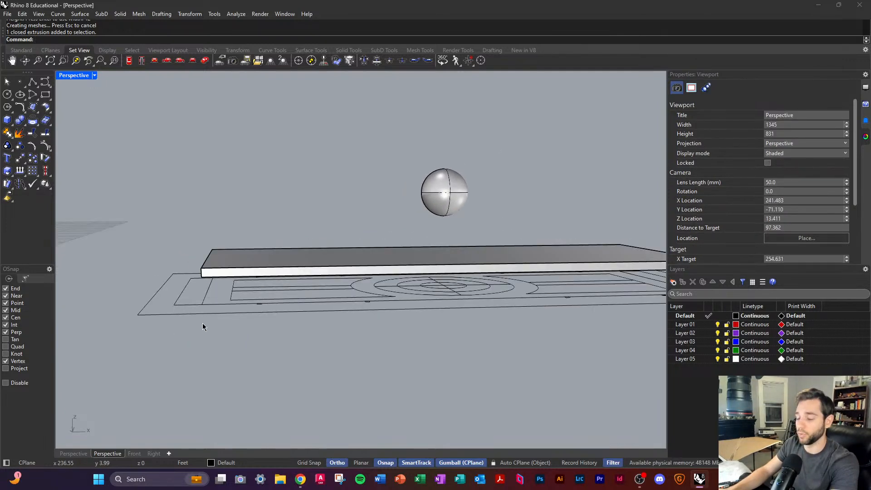
Step: Copy the small square column outline nearest the slab's front corner 6 ft in the negative X direction
{"action": "right_click_drag", "start_coordinate": [202, 323], "coordinate": [262, 339]}
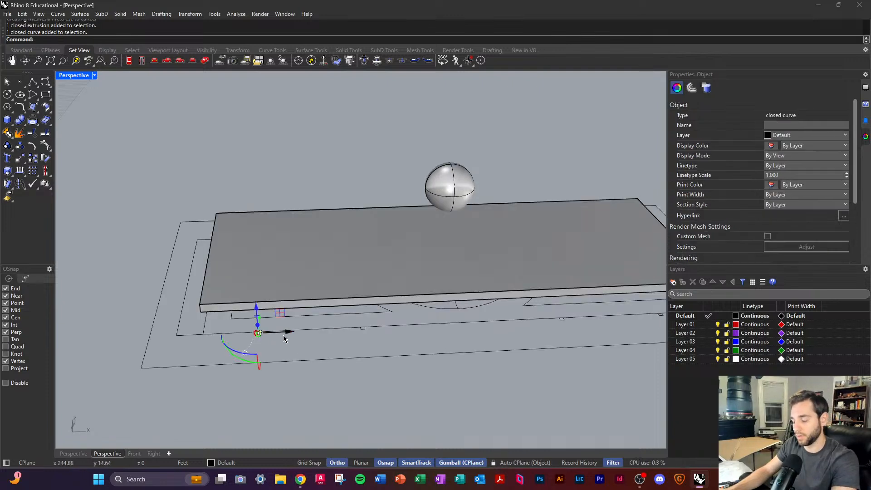
{"action": "left_click", "coordinate": [288, 332]}
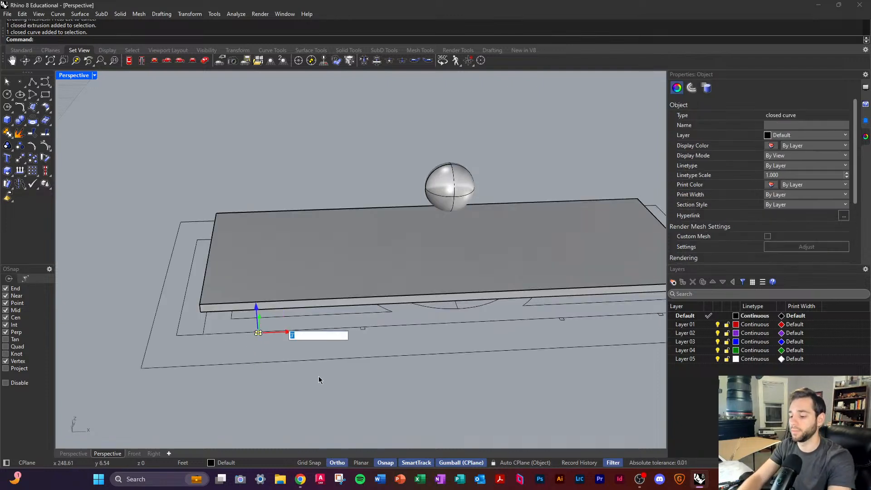
{"action": "type", "text": "-3"}
{"action": "key", "text": "Return"}
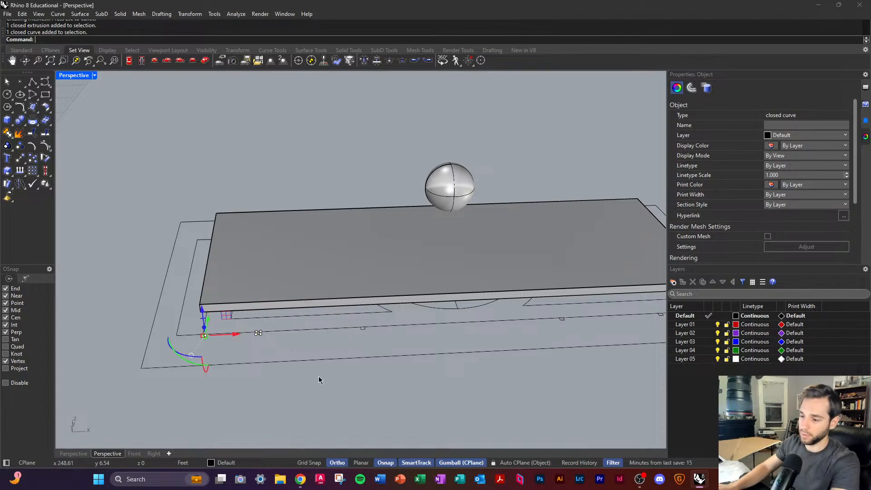
{"action": "left_click", "coordinate": [315, 358]}
Step: Delete the copied column outline at the slab's front corner
{"action": "right_click_drag", "start_coordinate": [314, 357], "coordinate": [267, 440]}
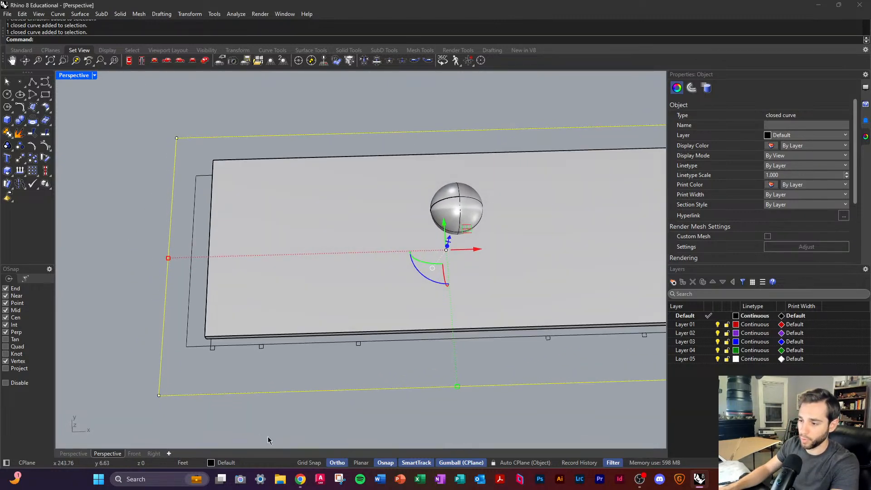
{"action": "left_click", "coordinate": [214, 350]}
{"action": "key", "text": "Delete"}
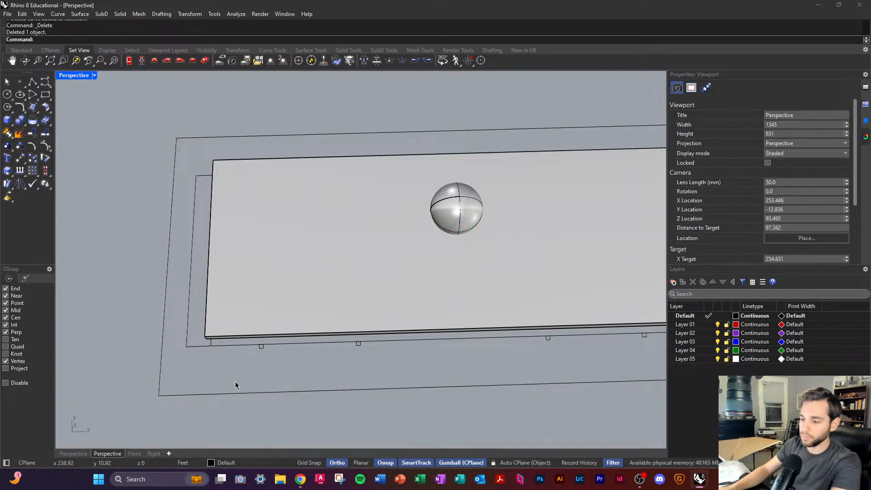
Step: Try to widen the end strip outline at the negative X end, and undo the scaling
{"action": "left_click", "coordinate": [208, 350]}
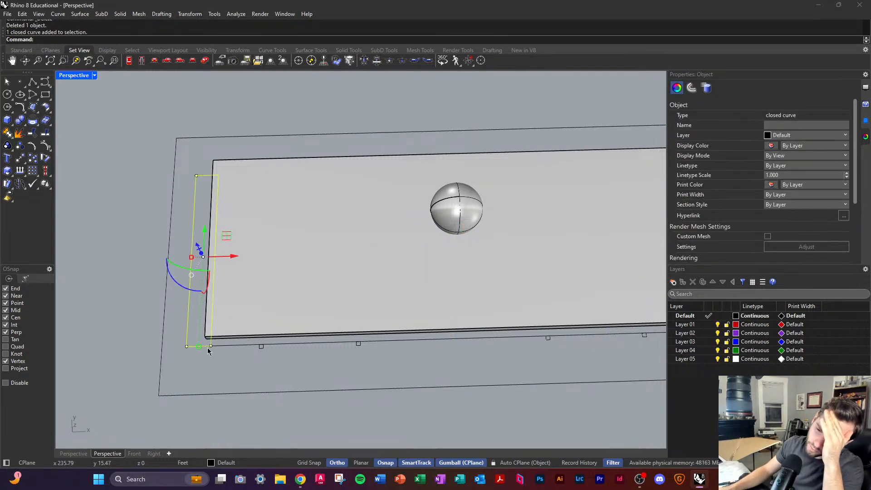
{"action": "left_click_drag", "start_coordinate": [191, 258], "coordinate": [157, 259]}
{"action": "key", "text": "ctrl+z"}
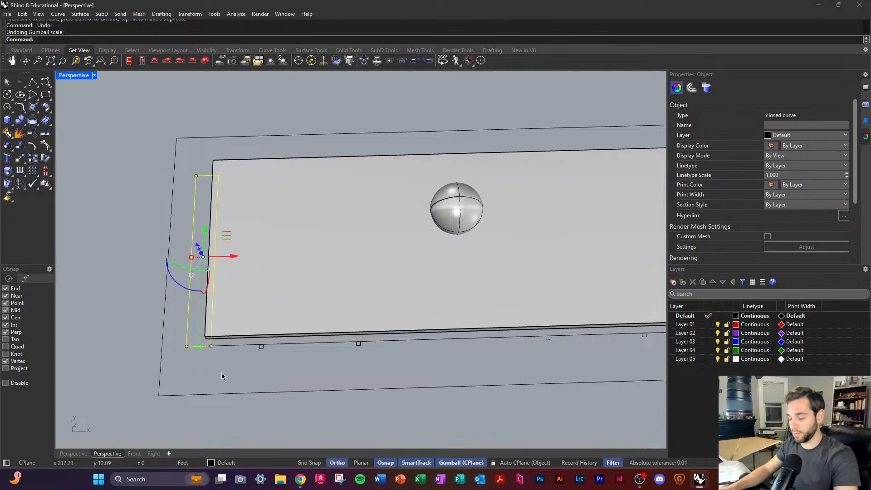
{"action": "type", "text": "copy"}
{"action": "key", "text": "Return"}
{"action": "scroll", "coordinate": [223, 204], "scroll_direction": "down", "scroll_amount": 8}
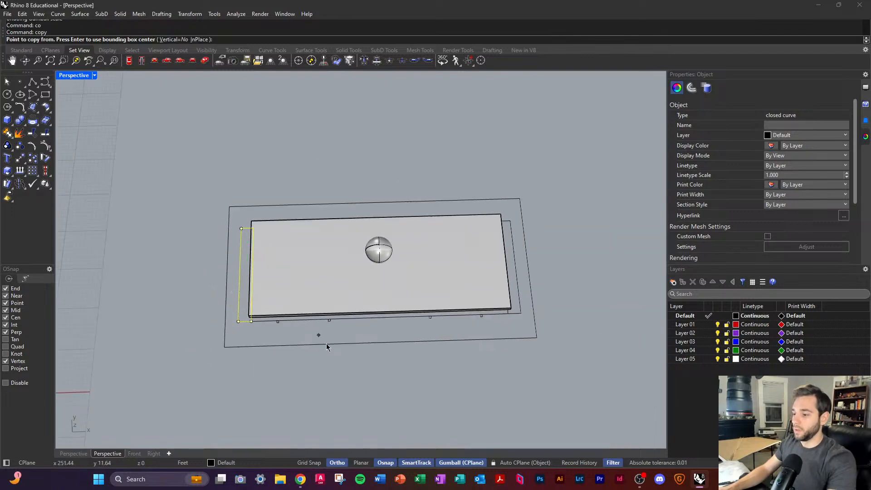
{"action": "right_click_drag", "start_coordinate": [326, 343], "coordinate": [419, 297]}
{"action": "left_click", "coordinate": [365, 265]}
{"action": "left_click", "coordinate": [422, 209]}
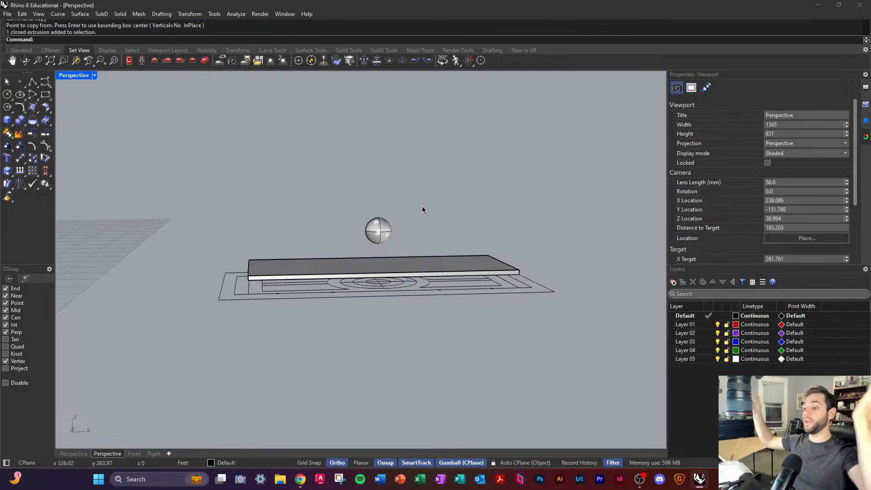
Step: Copy the slab 12 ft straight up to form an upper slab above the first
{"action": "left_click", "coordinate": [425, 260]}
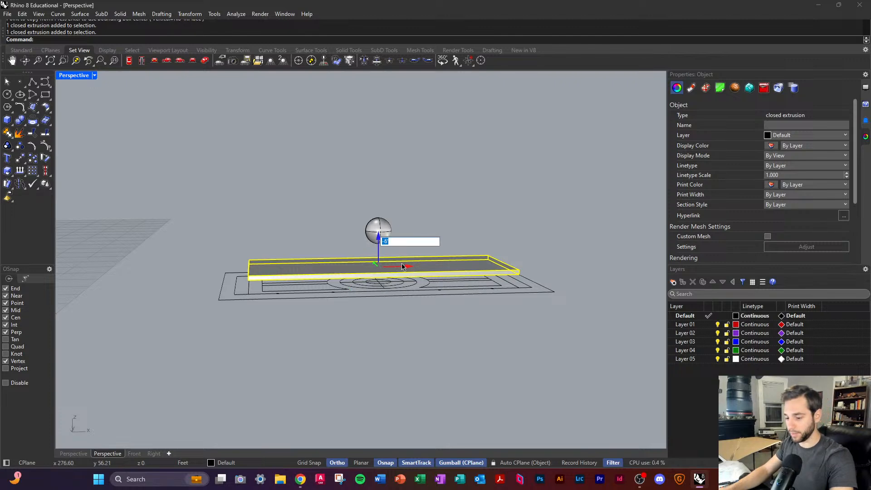
{"action": "type", "text": "6"}
{"action": "key", "text": "Return"}
{"action": "left_click", "coordinate": [412, 159]}
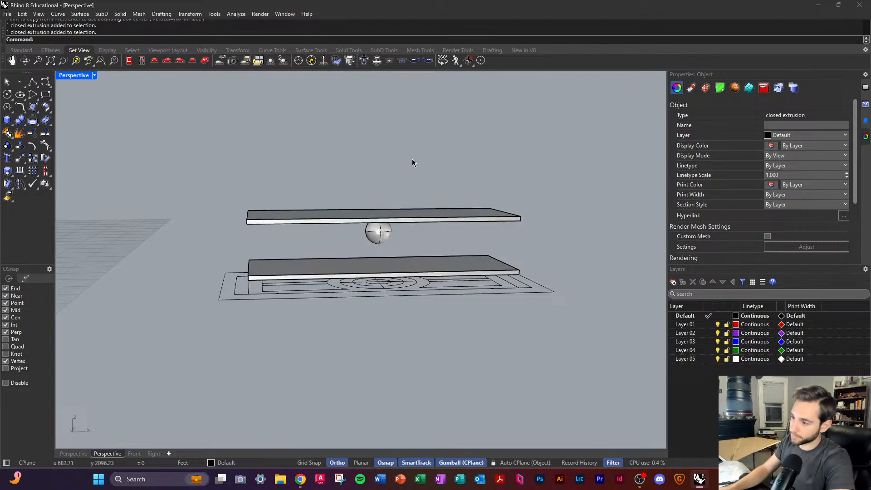
{"action": "right_click_drag", "start_coordinate": [412, 162], "coordinate": [425, 271]}
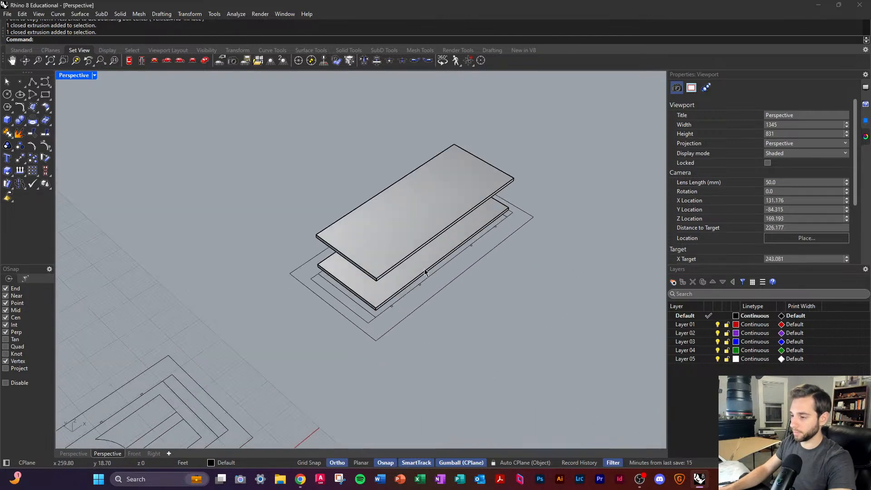
{"action": "scroll", "coordinate": [425, 272], "scroll_direction": "up", "scroll_amount": 5}
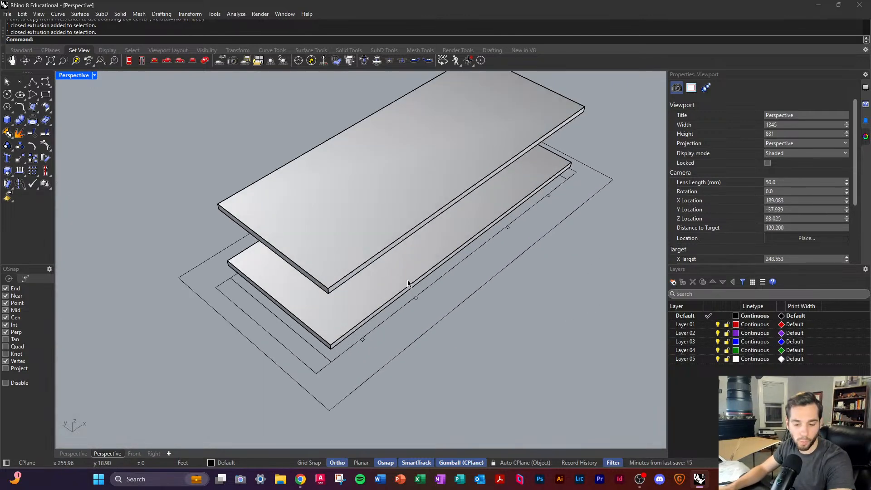
Step: Pin the Rhino 8 application to the Windows taskbar
{"action": "right_click", "coordinate": [698, 479]}
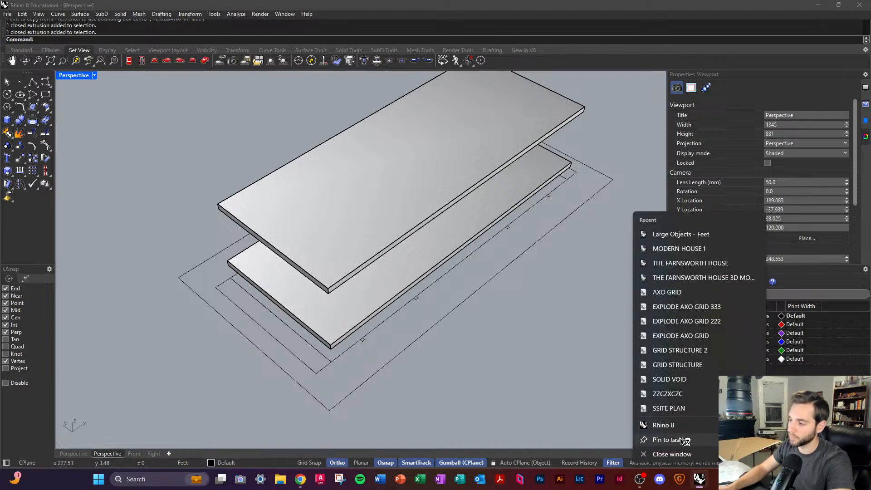
{"action": "left_click", "coordinate": [672, 439]}
{"action": "left_click", "coordinate": [521, 345]}
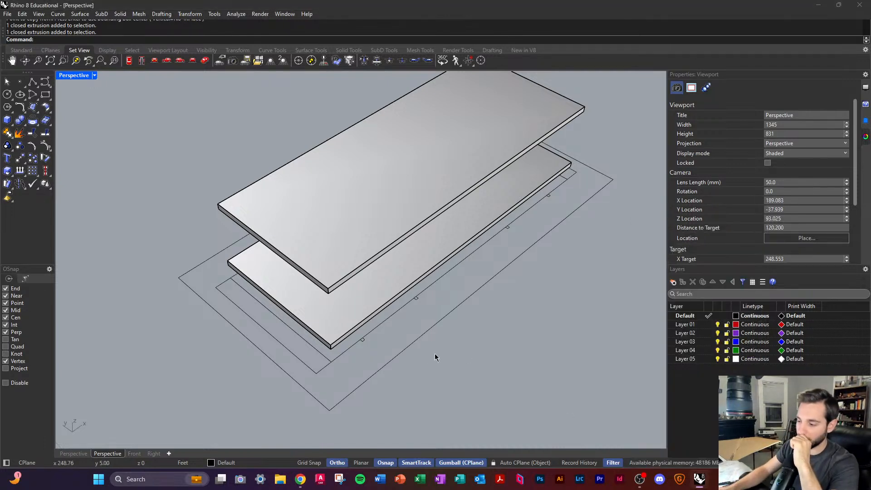
Step: Move the sphere down 3 ft so it sits between the two slabs
{"action": "scroll", "coordinate": [434, 357], "scroll_direction": "down", "scroll_amount": 3}
{"action": "right_click_drag", "start_coordinate": [429, 359], "coordinate": [455, 282]}
{"action": "left_click", "coordinate": [431, 270]}
{"action": "left_click", "coordinate": [434, 230]}
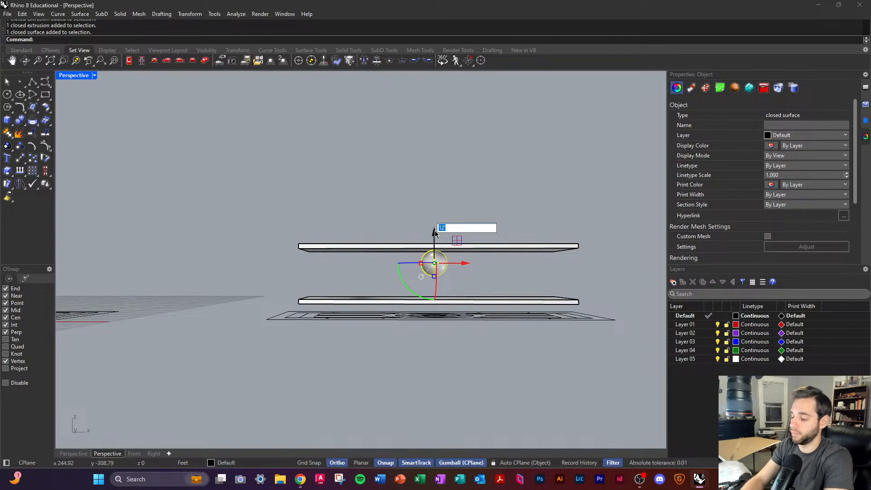
{"action": "type", "text": "-3"}
{"action": "key", "text": "Return"}
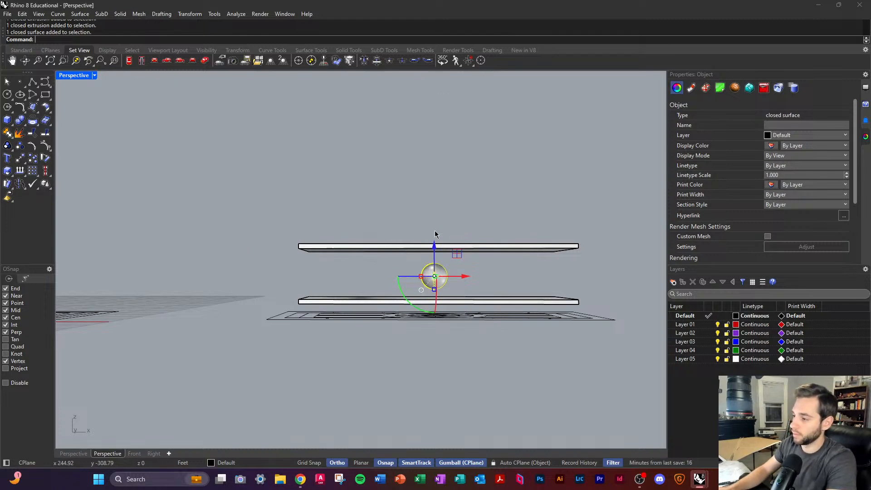
{"action": "key", "text": "Escape"}
{"action": "mouse_move", "coordinate": [467, 297]}
{"action": "right_mouse_down"}
{"action": "mouse_move", "coordinate": [440, 294]}
{"action": "mouse_move", "coordinate": [467, 291]}
{"action": "right_mouse_up"}
{"action": "scroll", "coordinate": [449, 289], "scroll_direction": "up", "scroll_amount": 8}
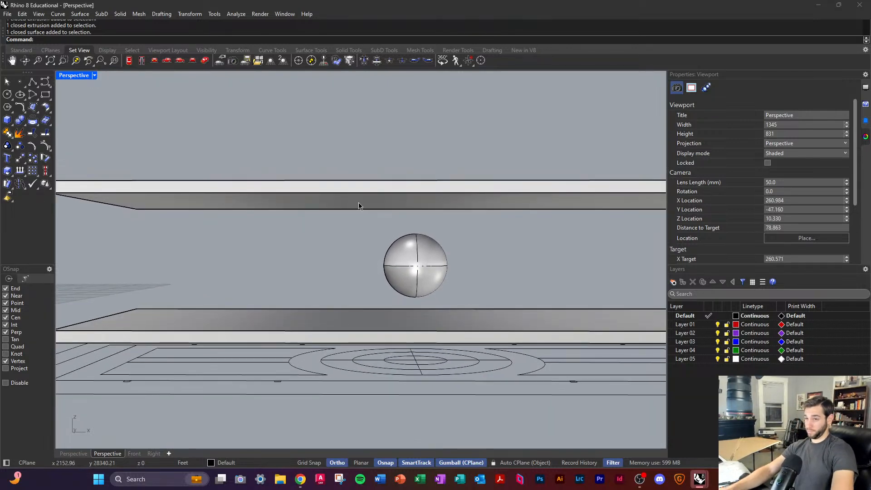
Step: In the Front view, draw a vertical guide line from the lower slab's top midpoint to the upper slab's underside
{"action": "left_click", "coordinate": [143, 61]}
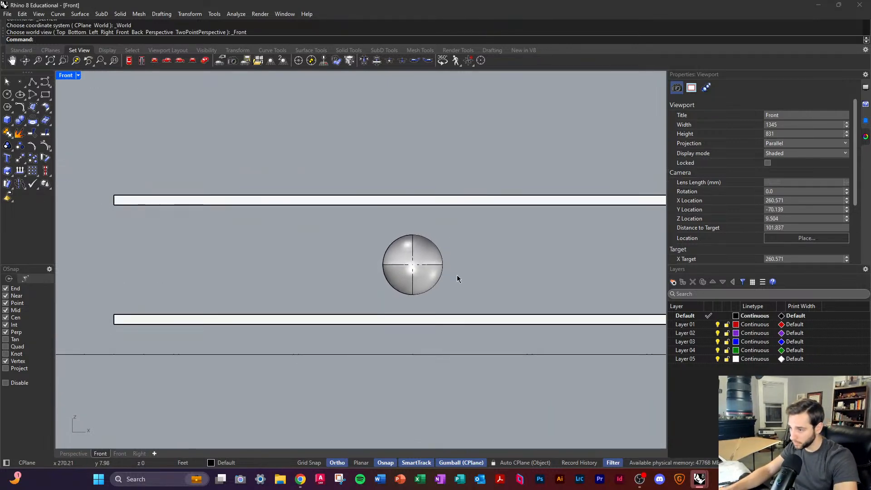
{"action": "type", "text": "line"}
{"action": "key", "text": "Return"}
{"action": "left_click", "coordinate": [413, 314]}
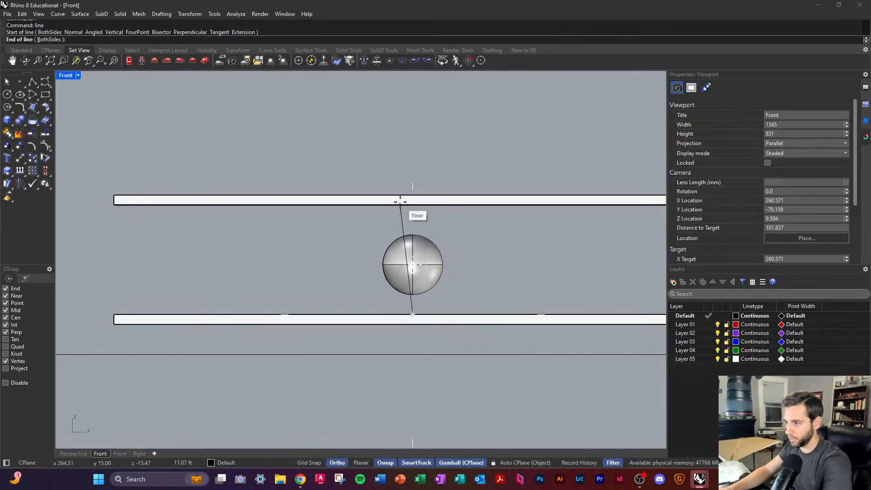
{"action": "left_click", "coordinate": [412, 204]}
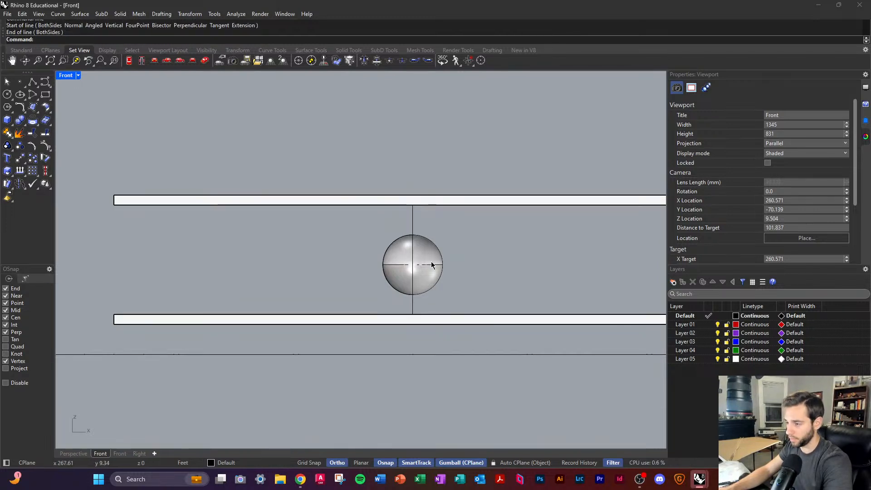
Step: Move the sphere up 1 ft between the two slabs
{"action": "left_click", "coordinate": [412, 272]}
{"action": "scroll", "coordinate": [426, 271], "scroll_direction": "up", "scroll_amount": 3}
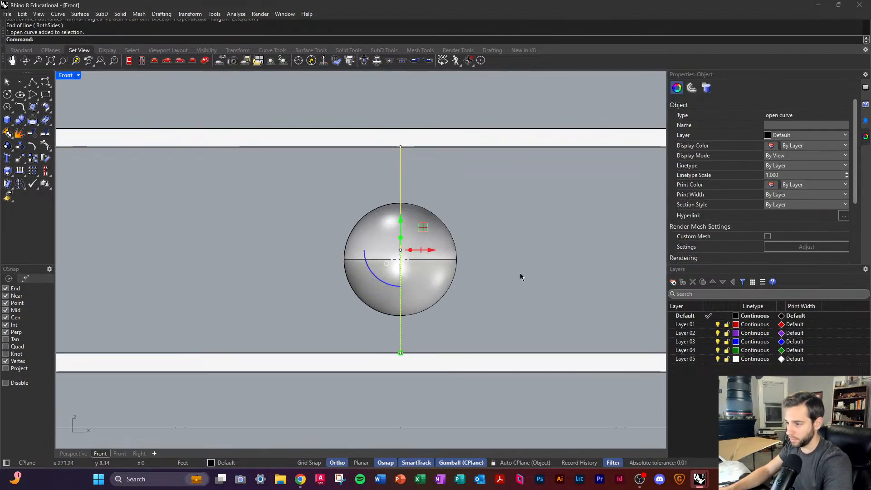
{"action": "left_click", "coordinate": [495, 284]}
{"action": "left_click", "coordinate": [443, 276]}
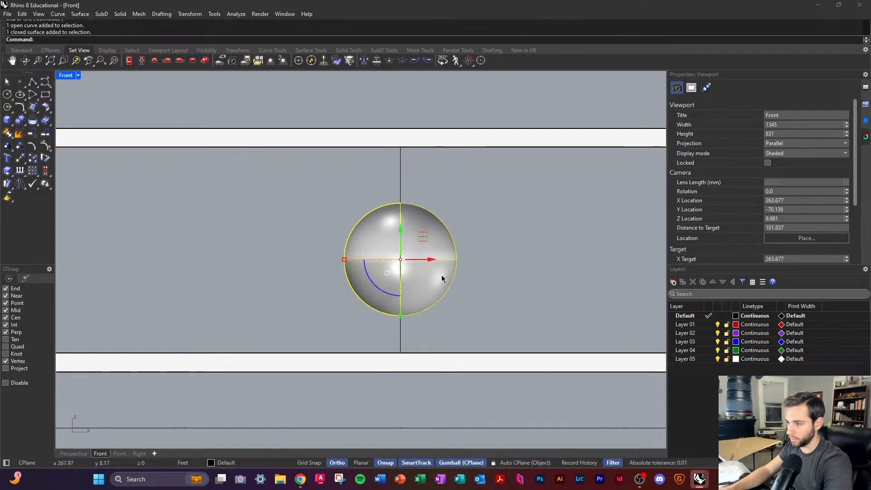
{"action": "left_click", "coordinate": [401, 229]}
{"action": "type", "text": "1"}
{"action": "key", "text": "Return"}
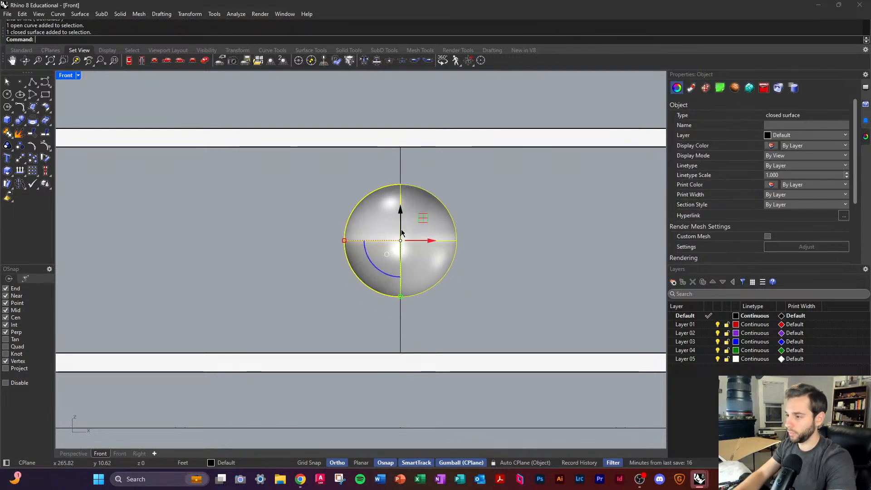
Step: Move the sphere down 6 inches so its centre matches the guide line's midpoint
{"action": "left_click", "coordinate": [495, 245]}
{"action": "left_click", "coordinate": [414, 291]}
{"action": "left_click", "coordinate": [400, 317]}
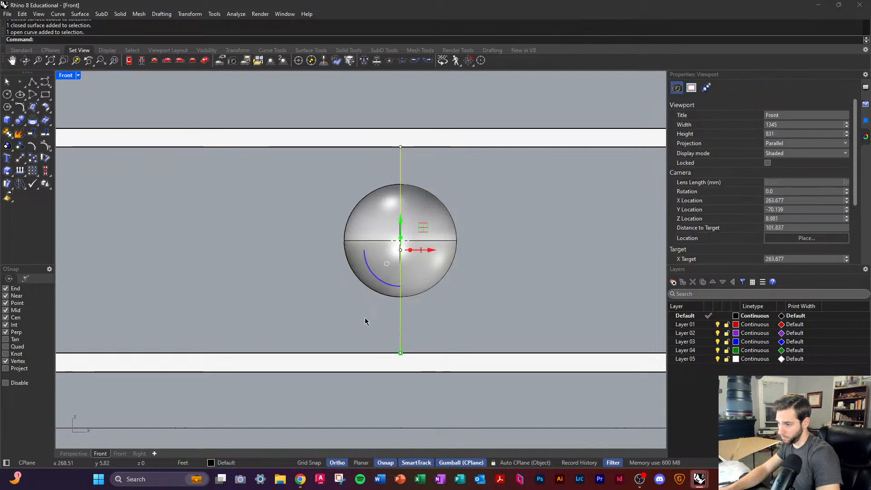
{"action": "left_click", "coordinate": [461, 319]}
{"action": "left_click", "coordinate": [405, 221]}
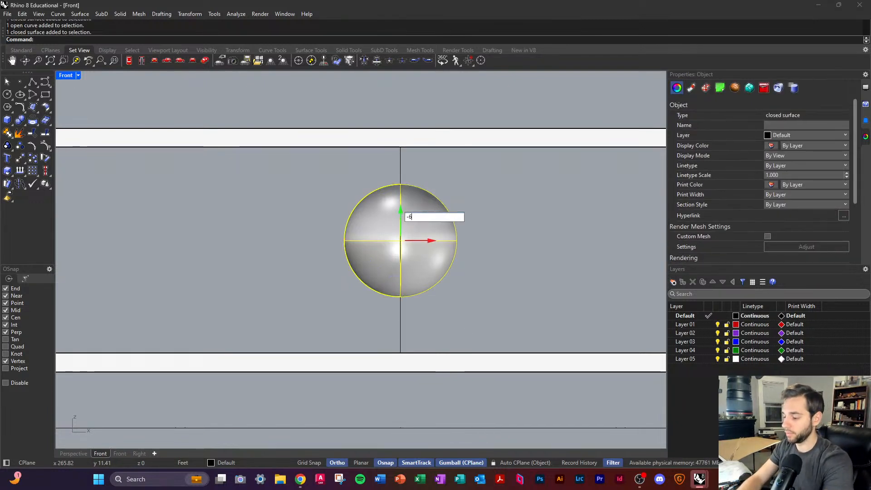
{"action": "type", "text": "-6"}
{"action": "key", "text": "Return"}
{"action": "left_click", "coordinate": [560, 230]}
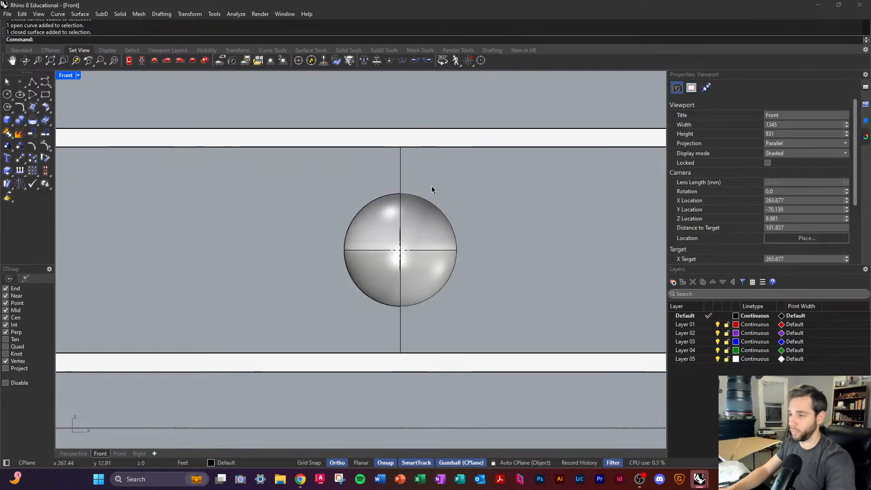
Step: Delete the vertical guide line running through the sphere
{"action": "left_click", "coordinate": [400, 184]}
{"action": "key", "text": "Delete"}
{"action": "scroll", "coordinate": [372, 209], "scroll_direction": "down", "scroll_amount": 4}
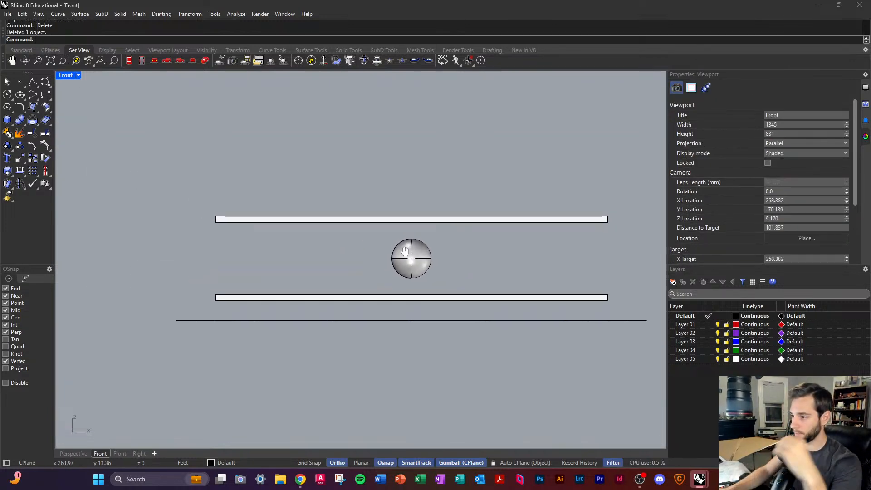
Step: In Perspective, model a box column on a small plan square along the long edge, rising to the upper slab's top
{"action": "left_click", "coordinate": [205, 60]}
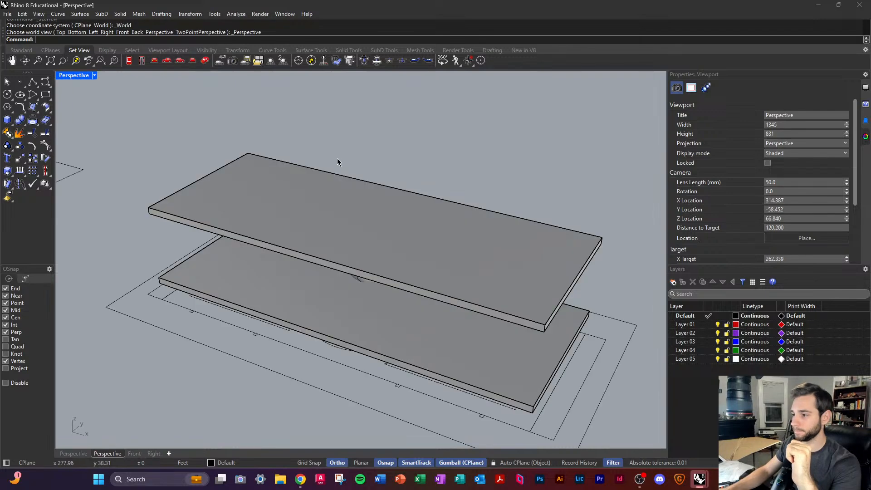
{"action": "right_click_drag", "start_coordinate": [337, 158], "coordinate": [340, 254]}
{"action": "right_click_drag", "start_coordinate": [339, 301], "coordinate": [309, 277]}
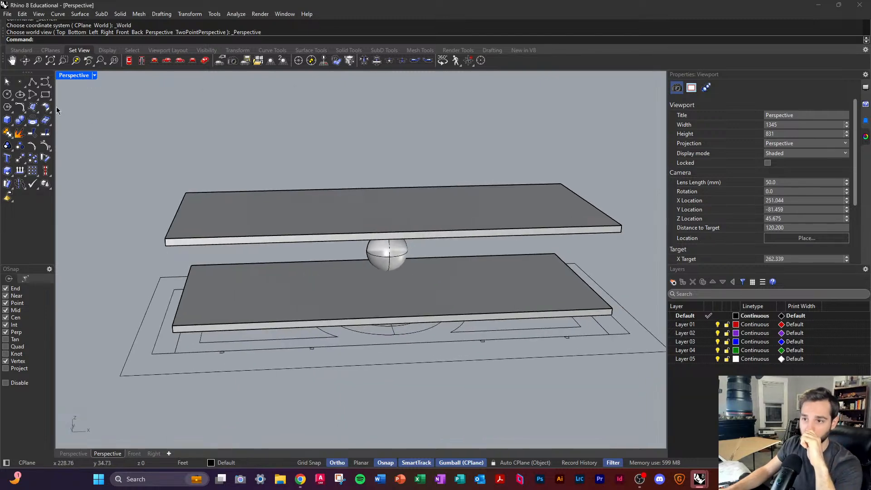
{"action": "left_click", "coordinate": [8, 122]}
{"action": "scroll", "coordinate": [224, 354], "scroll_direction": "up", "scroll_amount": 9}
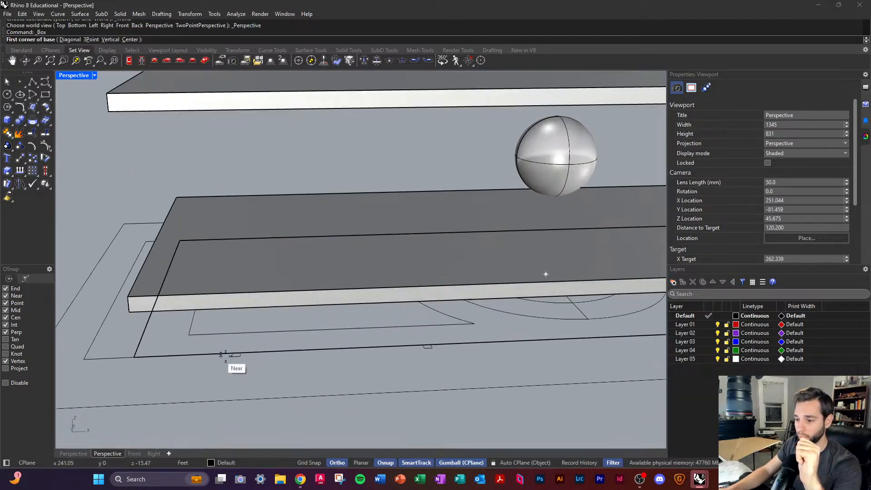
{"action": "left_click", "coordinate": [244, 352]}
{"action": "left_click", "coordinate": [243, 352]}
{"action": "scroll", "coordinate": [277, 342], "scroll_direction": "down", "scroll_amount": 6}
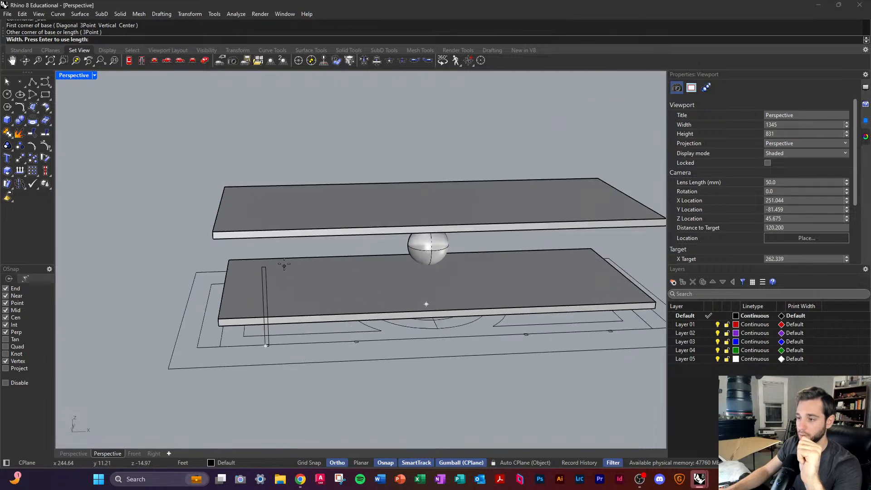
{"action": "left_click", "coordinate": [265, 231]}
{"action": "right_click_drag", "start_coordinate": [266, 232], "coordinate": [418, 290]}
{"action": "scroll", "coordinate": [413, 288], "scroll_direction": "up", "scroll_amount": 8}
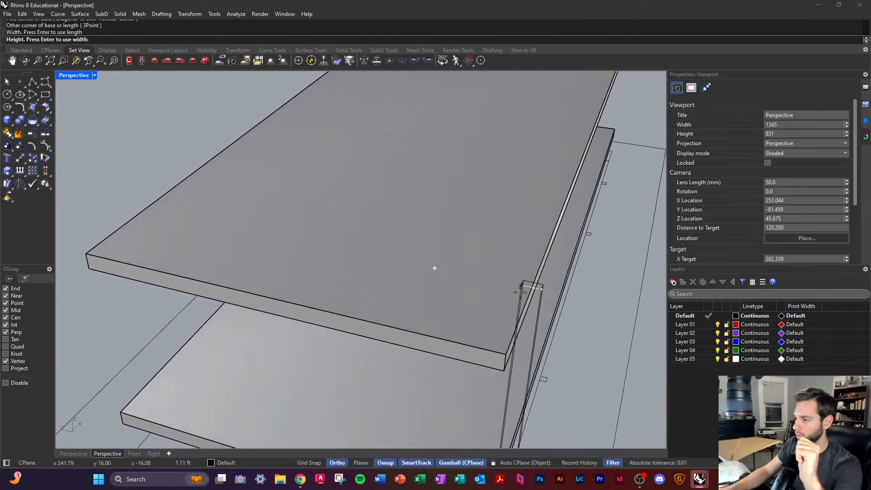
{"action": "left_click", "coordinate": [535, 288]}
Step: Copy the column to the other three small plan squares along the same long side of the slabs
{"action": "right_click_drag", "start_coordinate": [627, 330], "coordinate": [520, 317]}
{"action": "scroll", "coordinate": [488, 311], "scroll_direction": "down", "scroll_amount": 8}
{"action": "left_click", "coordinate": [391, 273]}
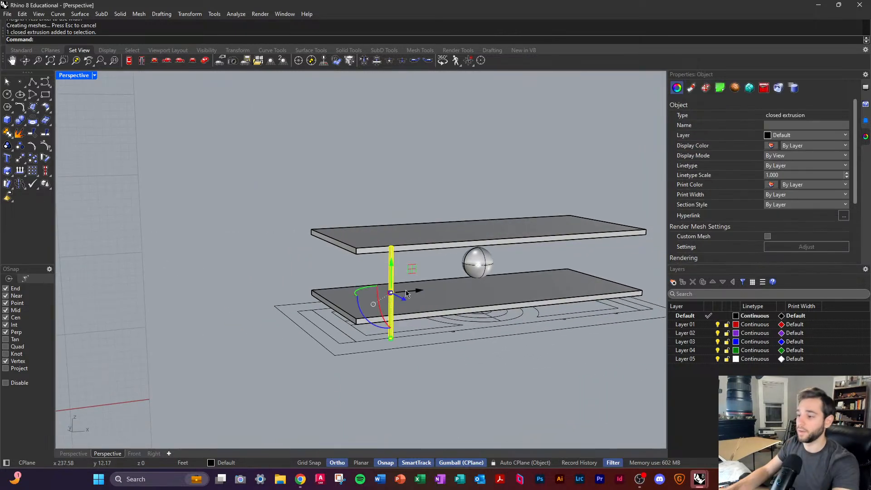
{"action": "type", "text": "co"}
{"action": "key", "text": "Return"}
{"action": "scroll", "coordinate": [388, 345], "scroll_direction": "up", "scroll_amount": 5}
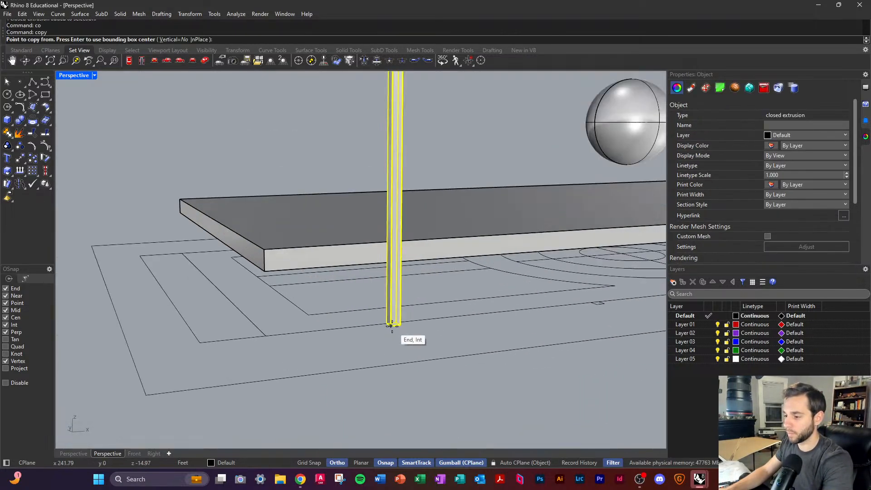
{"action": "left_click", "coordinate": [393, 326]}
{"action": "scroll", "coordinate": [392, 326], "scroll_direction": "down", "scroll_amount": 1}
{"action": "scroll", "coordinate": [393, 325], "scroll_direction": "down", "scroll_amount": 2}
{"action": "scroll", "coordinate": [537, 313], "scroll_direction": "up", "scroll_amount": 6}
{"action": "left_click", "coordinate": [480, 291]}
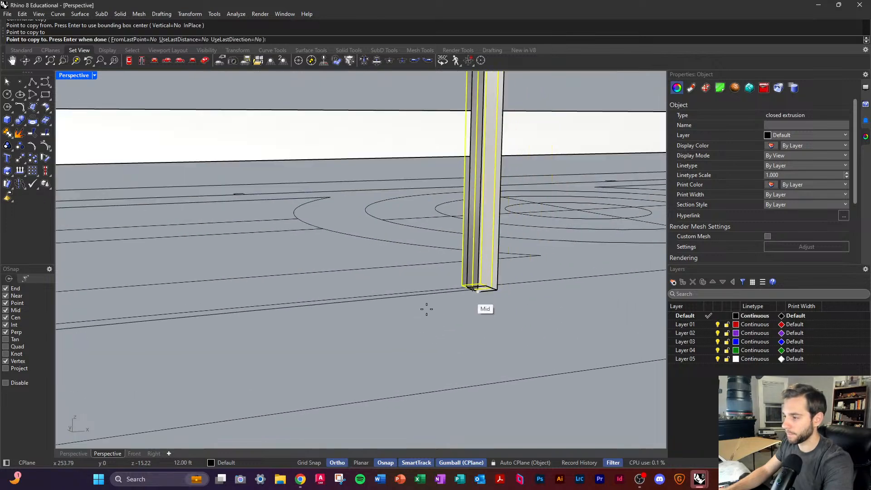
{"action": "scroll", "coordinate": [327, 311], "scroll_direction": "down", "scroll_amount": 6}
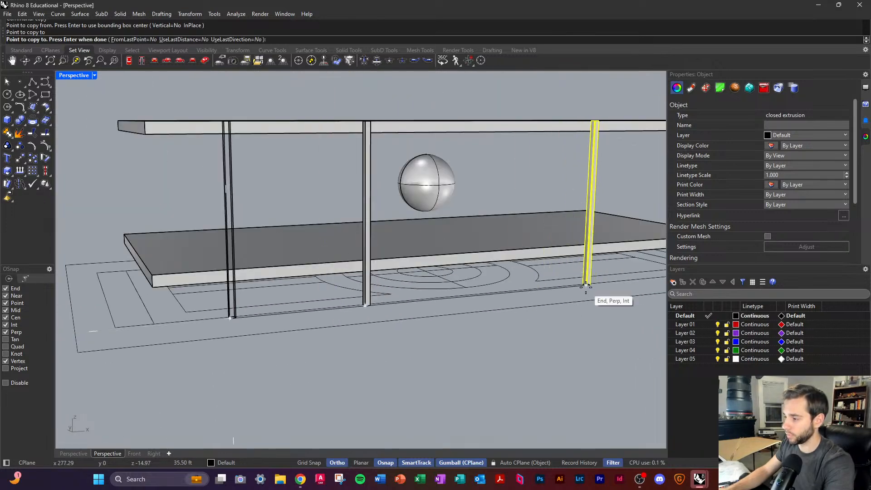
{"action": "left_click", "coordinate": [589, 292]}
{"action": "scroll", "coordinate": [322, 298], "scroll_direction": "down", "scroll_amount": 3}
{"action": "scroll", "coordinate": [517, 286], "scroll_direction": "up", "scroll_amount": 5}
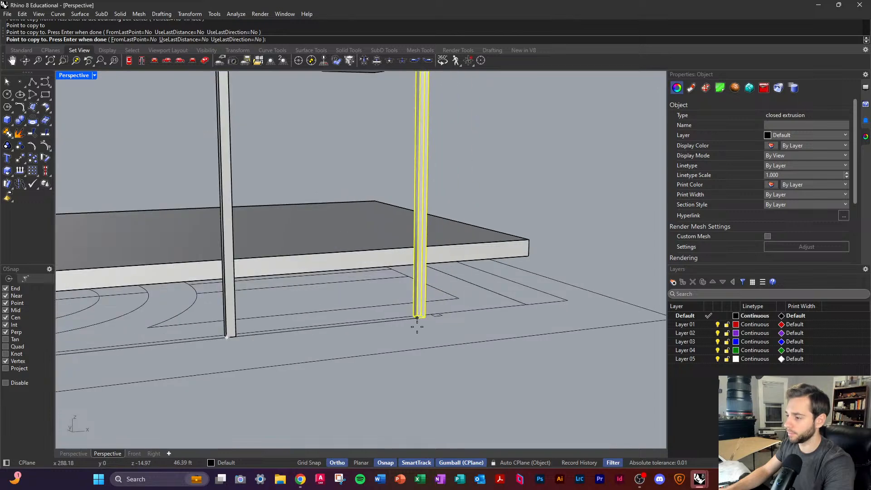
{"action": "left_click", "coordinate": [440, 315]}
{"action": "scroll", "coordinate": [555, 330], "scroll_direction": "down", "scroll_amount": 7}
{"action": "key", "text": "Return"}
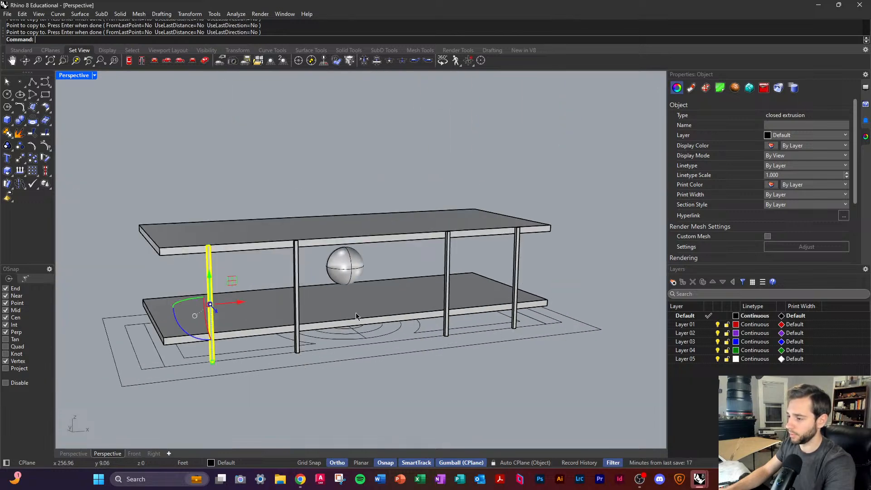
Step: Mirror the four columns with copies, using a mirror line along the middle of the upper slab's top
{"action": "right_click_drag", "start_coordinate": [335, 312], "coordinate": [487, 270]}
{"action": "key", "text": "Escape"}
{"action": "left_click_drag", "start_coordinate": [500, 291], "coordinate": [395, 276]}
{"action": "type", "text": "mi"}
{"action": "key", "text": "Return"}
{"action": "right_click_drag", "start_coordinate": [364, 198], "coordinate": [334, 312]}
{"action": "left_click", "coordinate": [331, 313]}
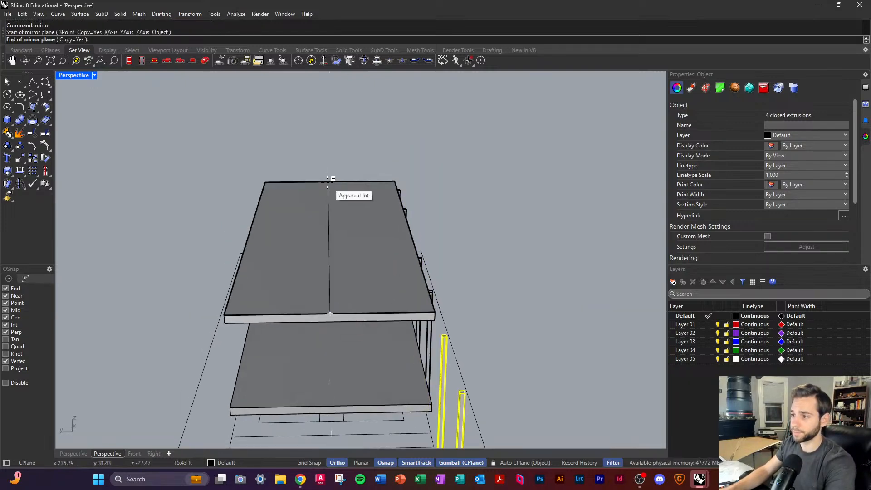
{"action": "right_click_drag", "start_coordinate": [327, 180], "coordinate": [273, 239]}
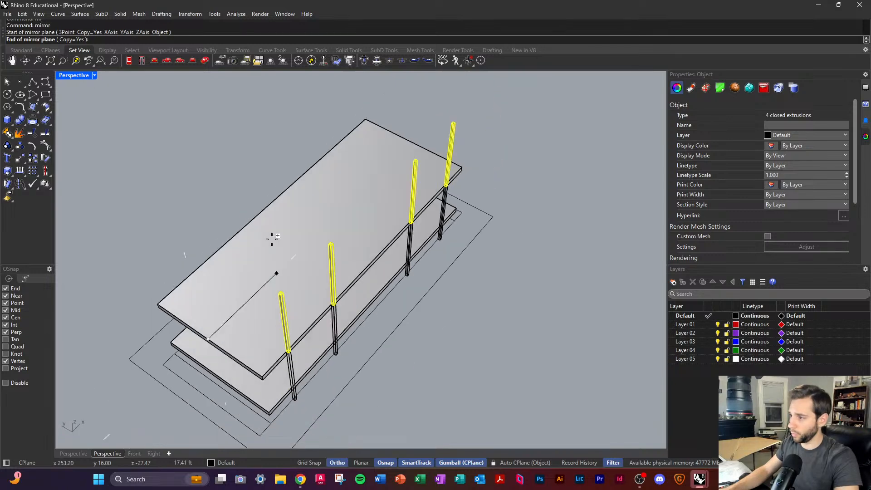
{"action": "left_click", "coordinate": [413, 142]}
Step: Move the four mirrored columns from their base corner to the matching plan squares on the slabs' opposite long side
{"action": "right_click_drag", "start_coordinate": [432, 144], "coordinate": [469, 179]}
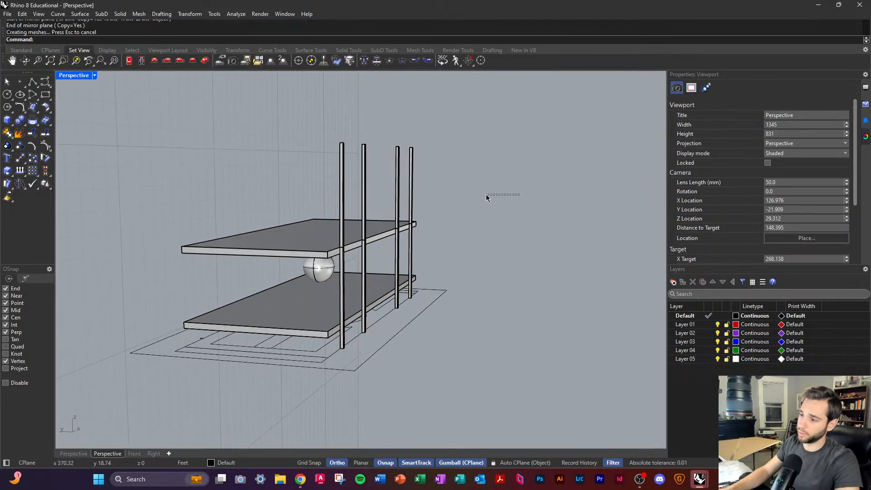
{"action": "left_click_drag", "start_coordinate": [486, 194], "coordinate": [338, 199]}
{"action": "right_click_drag", "start_coordinate": [338, 200], "coordinate": [394, 255]}
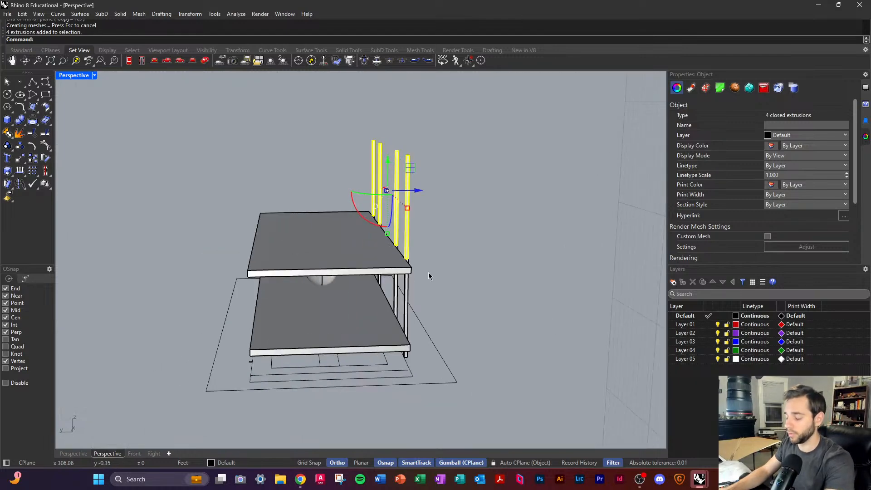
{"action": "scroll", "coordinate": [423, 286], "scroll_direction": "up", "scroll_amount": 5}
{"action": "type", "text": "m"}
{"action": "key", "text": "Return"}
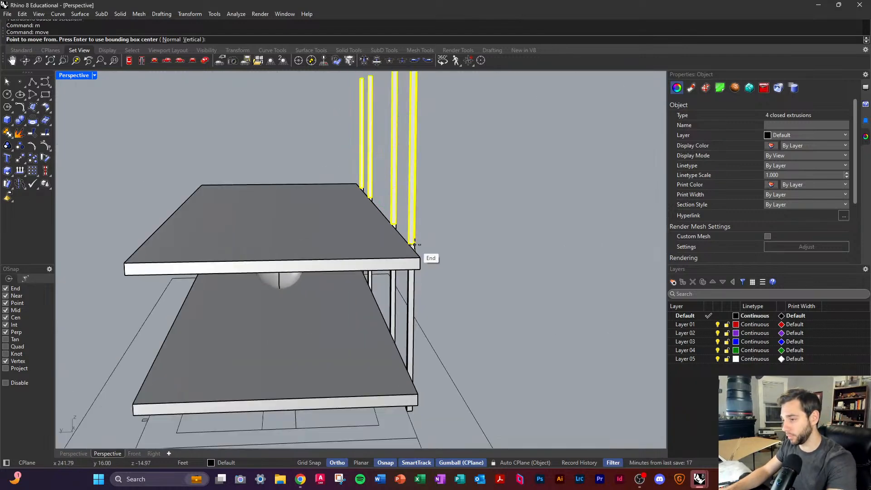
{"action": "left_click", "coordinate": [415, 245]}
{"action": "scroll", "coordinate": [447, 247], "scroll_direction": "down", "scroll_amount": 5}
{"action": "scroll", "coordinate": [258, 357], "scroll_direction": "up", "scroll_amount": 10}
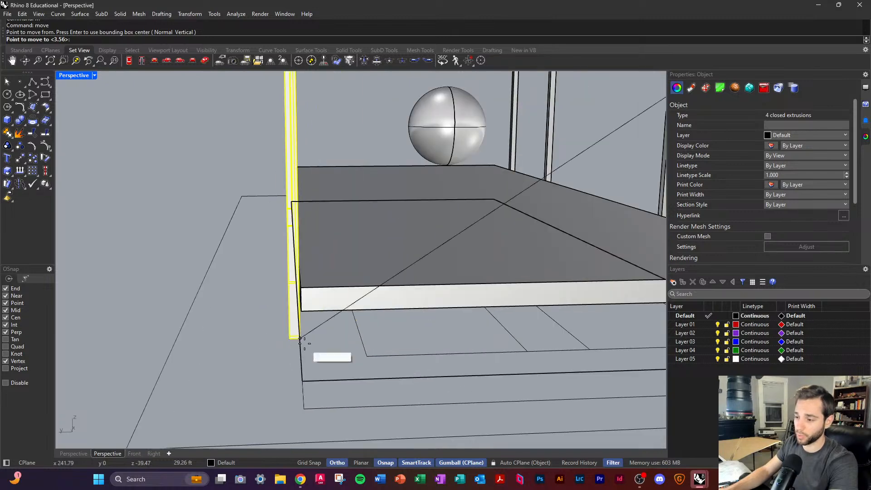
{"action": "left_click", "coordinate": [299, 338]}
{"action": "scroll", "coordinate": [313, 358], "scroll_direction": "down", "scroll_amount": 6}
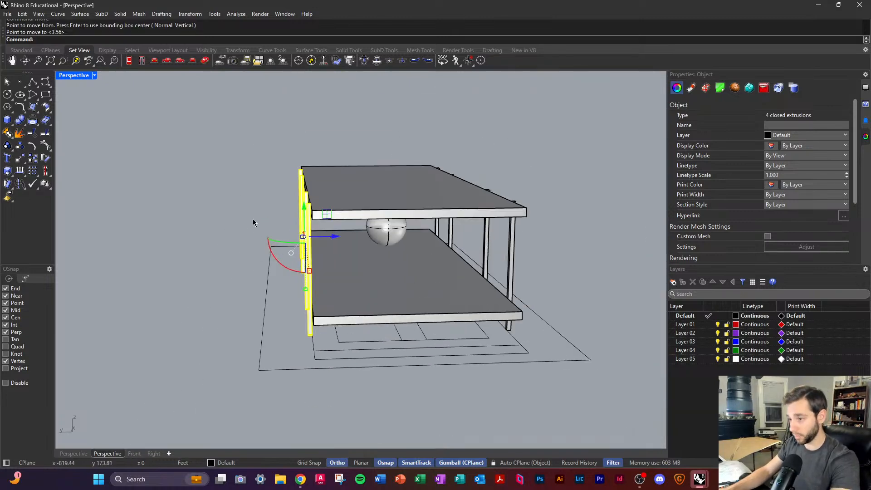
{"action": "key", "text": "Escape"}
Step: Model a 1-foot-thick box over the narrow rectangular strip at the short end of the ground plan
{"action": "right_click_drag", "start_coordinate": [273, 252], "coordinate": [144, 255]}
{"action": "scroll", "coordinate": [239, 269], "scroll_direction": "down", "scroll_amount": 6}
{"action": "mouse_move", "coordinate": [303, 293]}
{"action": "right_mouse_down"}
{"action": "mouse_move", "coordinate": [286, 278]}
{"action": "mouse_move", "coordinate": [270, 292]}
{"action": "mouse_move", "coordinate": [233, 280]}
{"action": "mouse_move", "coordinate": [313, 295]}
{"action": "right_mouse_up"}
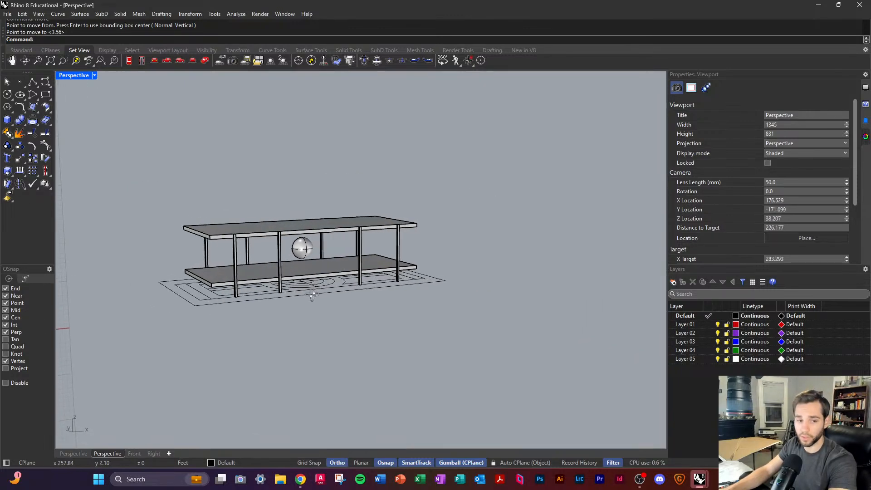
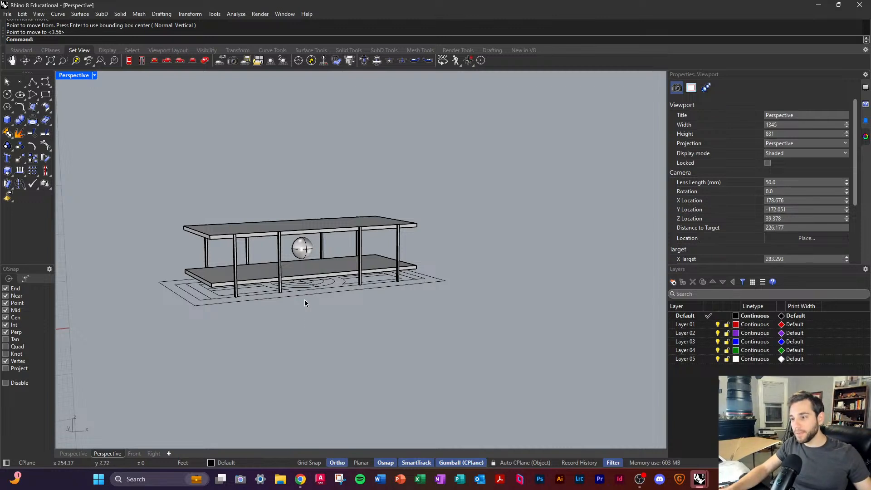
{"action": "scroll", "coordinate": [126, 285], "scroll_direction": "up", "scroll_amount": 5}
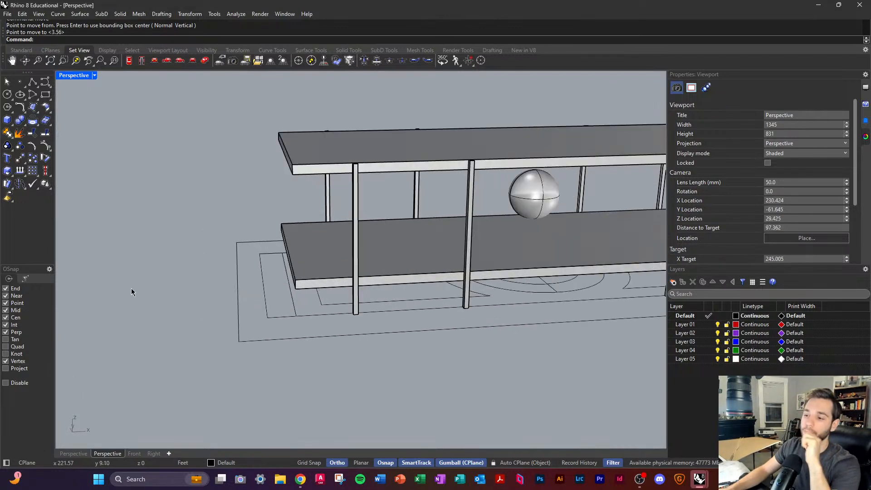
{"action": "left_click", "coordinate": [7, 120]}
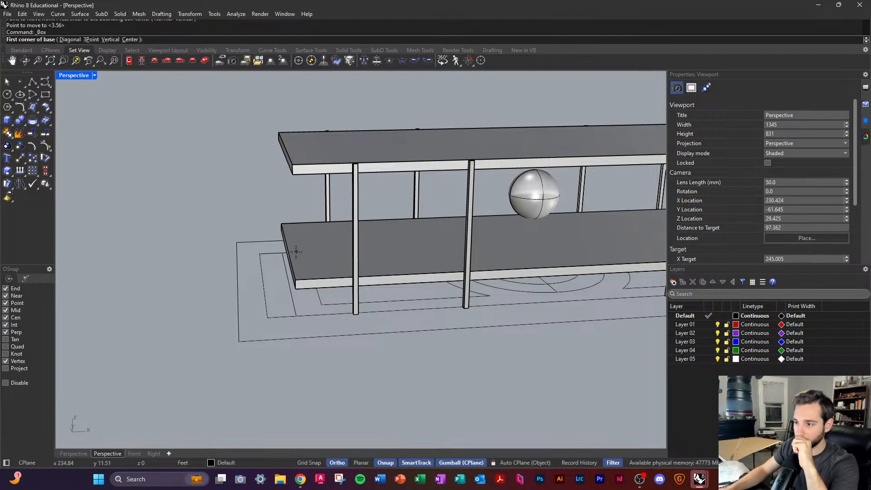
{"action": "left_click", "coordinate": [260, 253]}
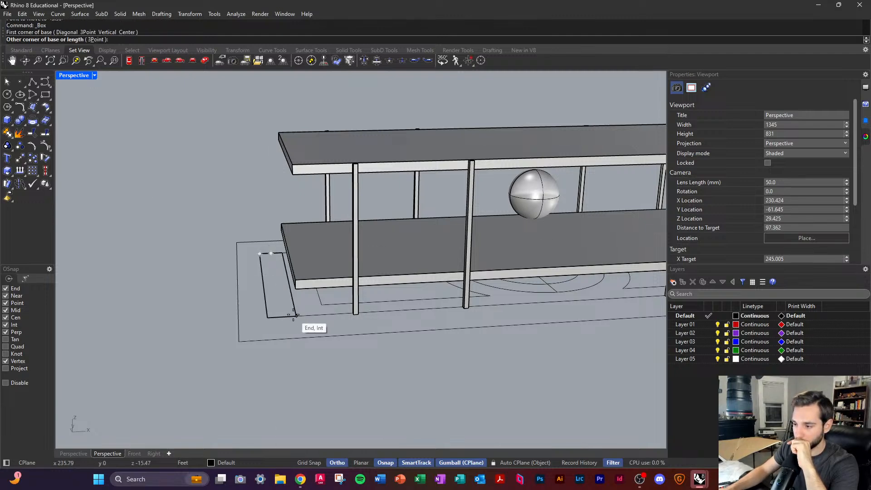
{"action": "left_click", "coordinate": [270, 253]}
{"action": "right_click_drag", "start_coordinate": [241, 221], "coordinate": [285, 225]}
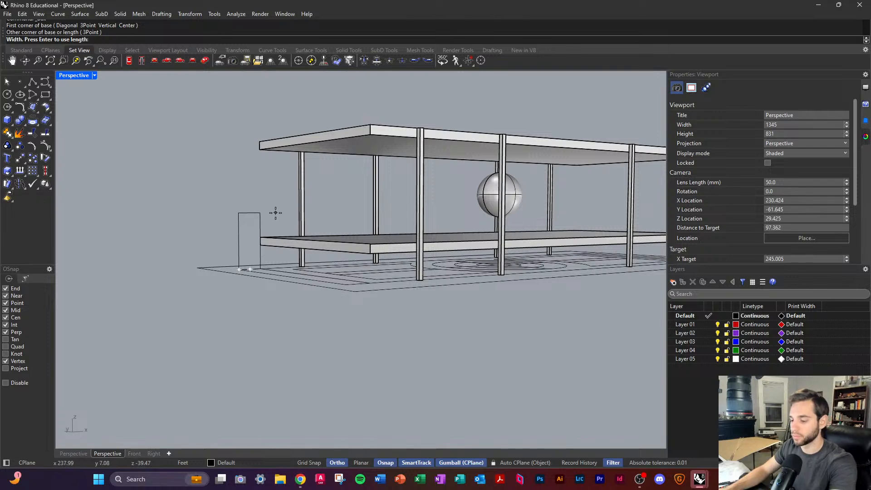
{"action": "type", "text": "1"}
{"action": "key", "text": "Return"}
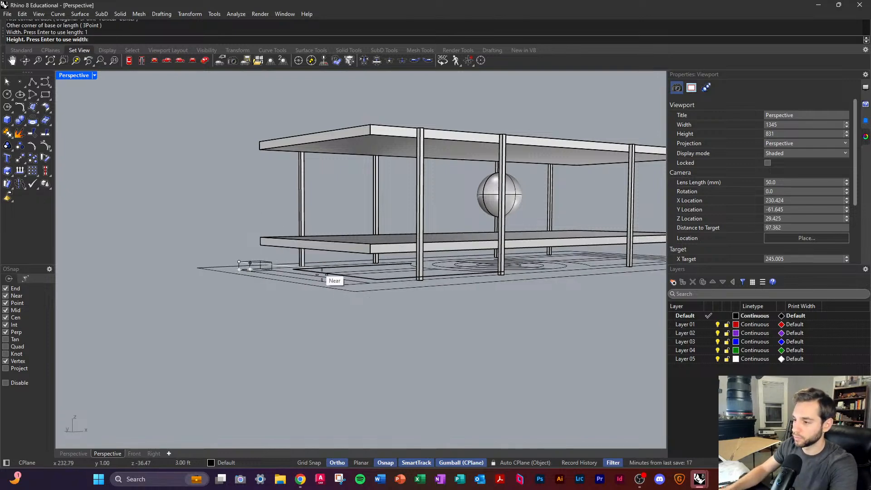
{"action": "right_click_drag", "start_coordinate": [314, 262], "coordinate": [310, 323]}
{"action": "left_click", "coordinate": [336, 344]}
{"action": "right_click_drag", "start_coordinate": [341, 353], "coordinate": [355, 376]}
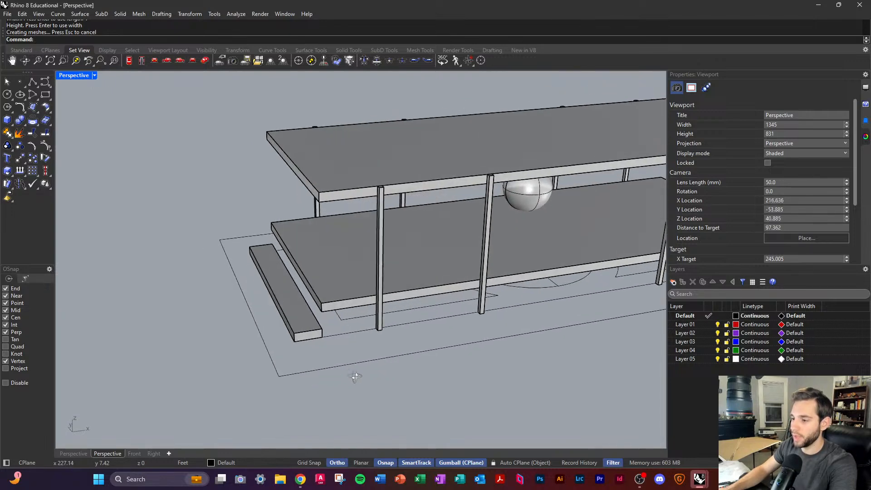
Step: Stretch the end box lengthwise with Scale1D to the far edge of the first column, about 9.5 feet long
{"action": "left_click", "coordinate": [298, 321]}
{"action": "right_click_drag", "start_coordinate": [298, 327], "coordinate": [319, 350]}
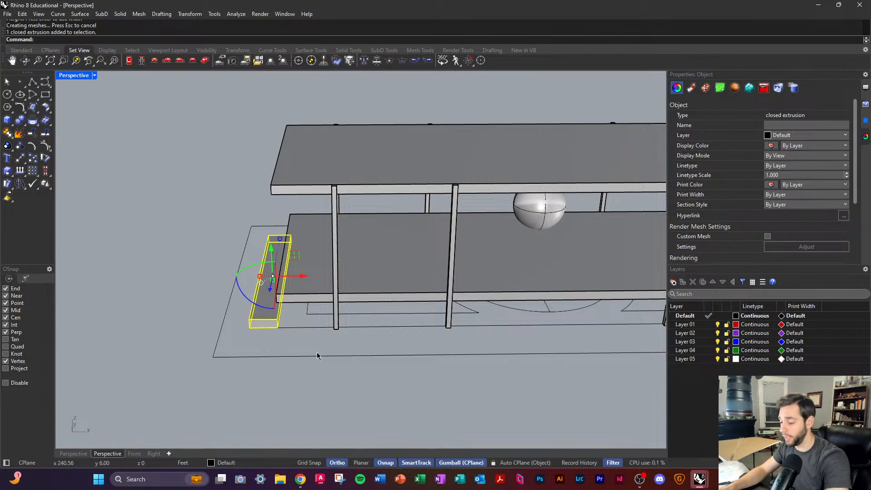
{"action": "type", "text": "sc1"}
{"action": "key", "text": "Return"}
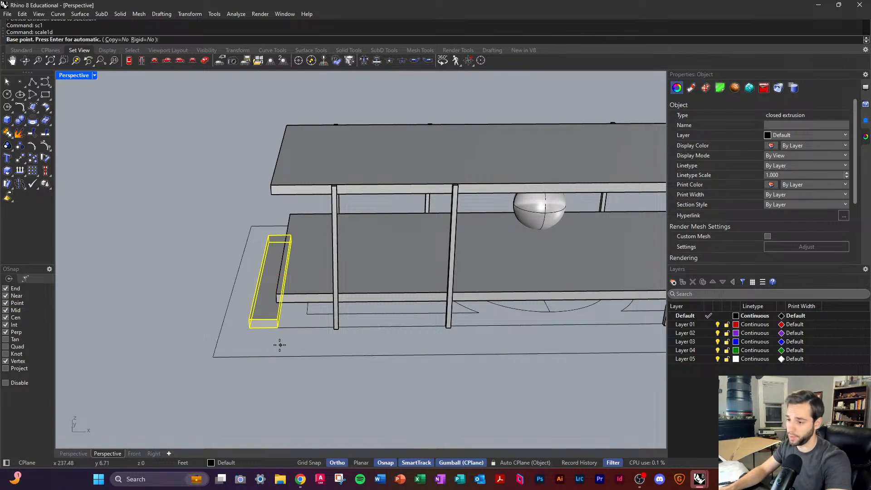
{"action": "left_click", "coordinate": [250, 319]}
{"action": "left_click", "coordinate": [277, 319]}
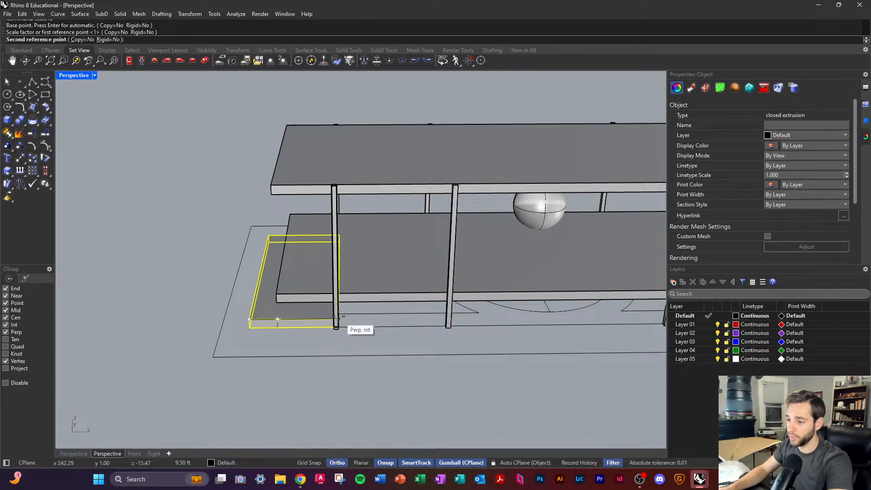
{"action": "left_click", "coordinate": [339, 319]}
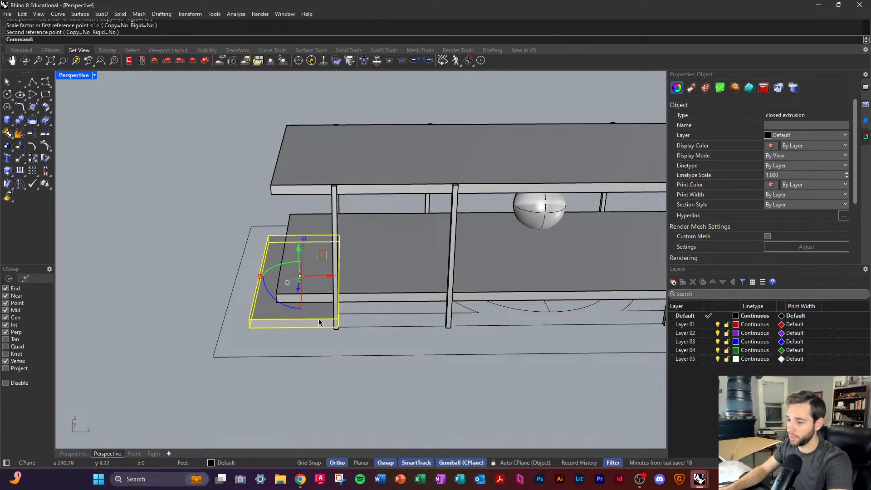
Step: Try rescaling the end box lengthwise from its outer corner with a 3' Scale1D reference, and undo it
{"action": "key", "text": "Return"}
{"action": "left_click", "coordinate": [249, 319]}
{"action": "scroll", "coordinate": [339, 320], "scroll_direction": "up", "scroll_amount": 6}
{"action": "left_click", "coordinate": [348, 331]}
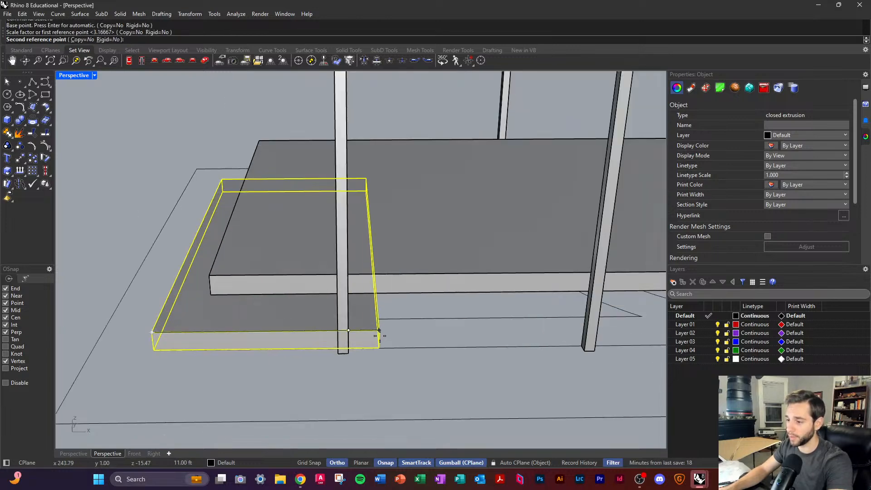
{"action": "type", "text": "3'"}
{"action": "key", "text": "Return"}
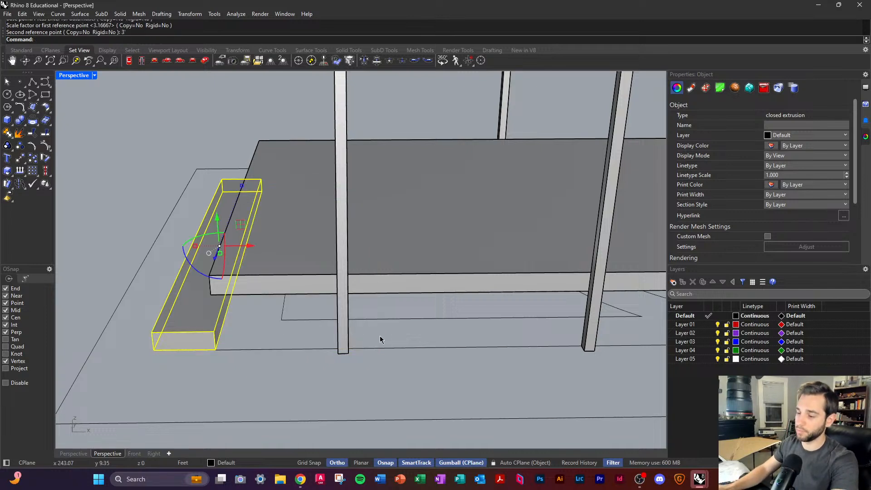
{"action": "key", "text": "ctrl+z"}
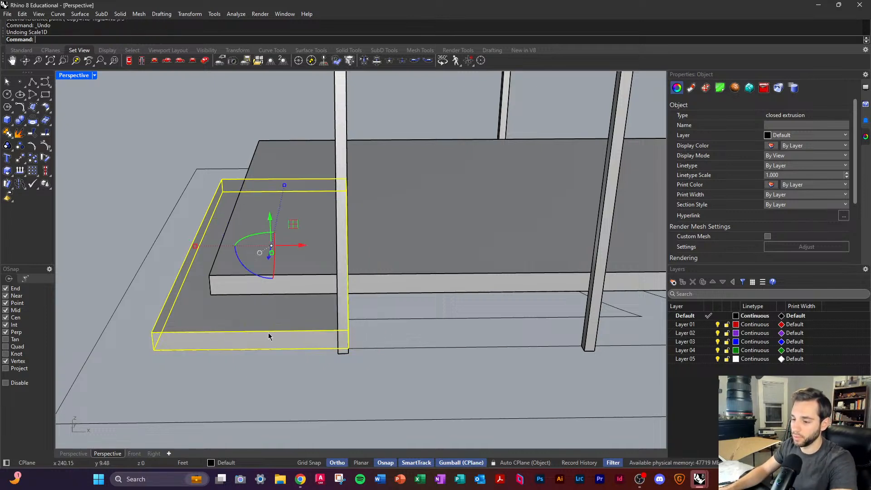
Step: Draw a 3' guide line from the end box's lower inner corner along the plan's long edge
{"action": "right_click_drag", "start_coordinate": [385, 387], "coordinate": [376, 389]}
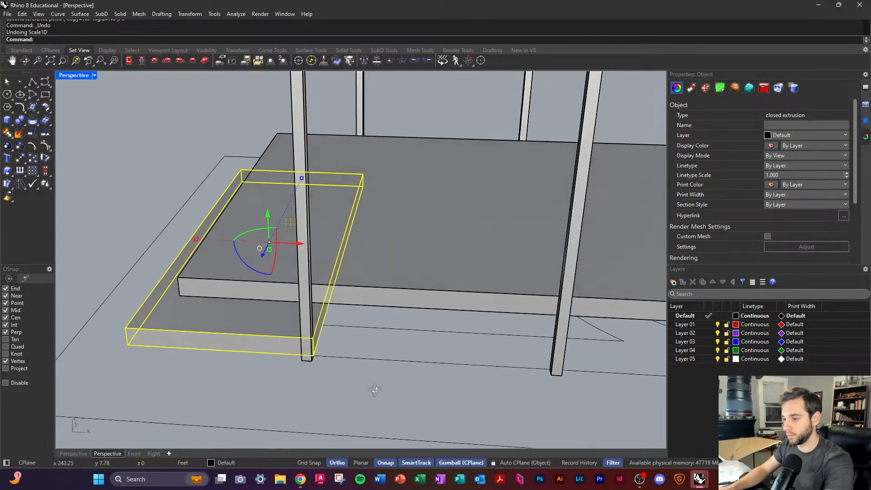
{"action": "type", "text": "line"}
{"action": "key", "text": "Return"}
{"action": "left_click", "coordinate": [313, 356]}
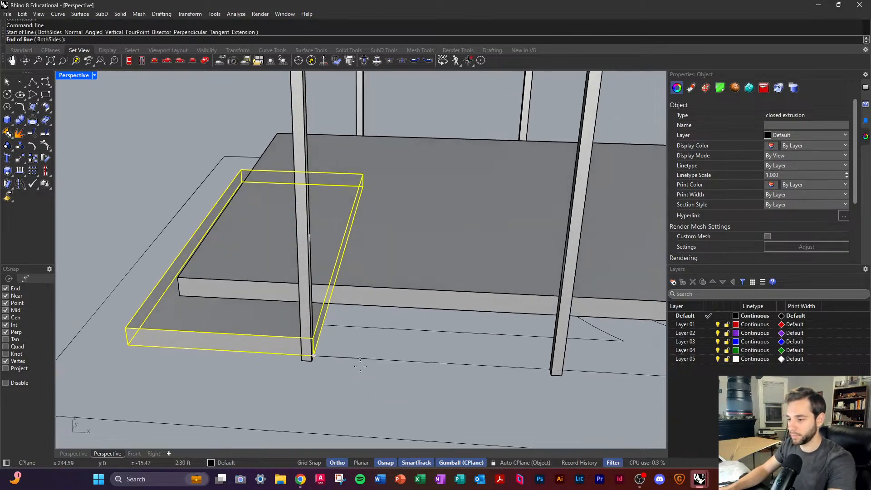
{"action": "type", "text": "3'"}
{"action": "key", "text": "Return"}
{"action": "left_click", "coordinate": [547, 372]}
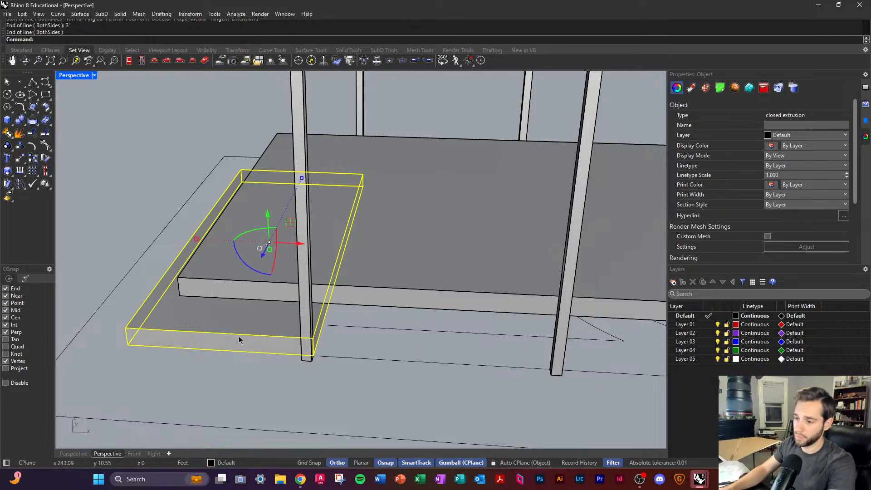
Step: Stretch the end box with Scale1D from its outer corner to the guide line's end, about 12.5 feet long
{"action": "type", "text": "sc1"}
{"action": "key", "text": "Return"}
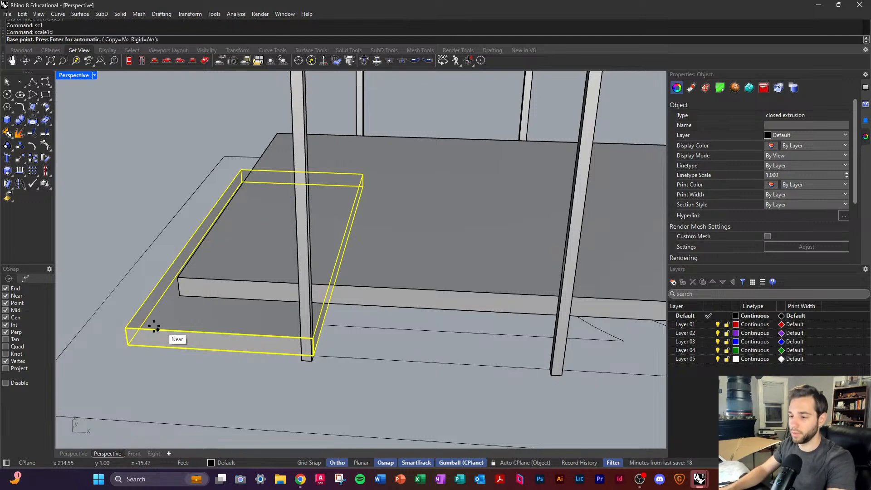
{"action": "left_click", "coordinate": [124, 324]}
{"action": "right_click_drag", "start_coordinate": [306, 354], "coordinate": [264, 347]}
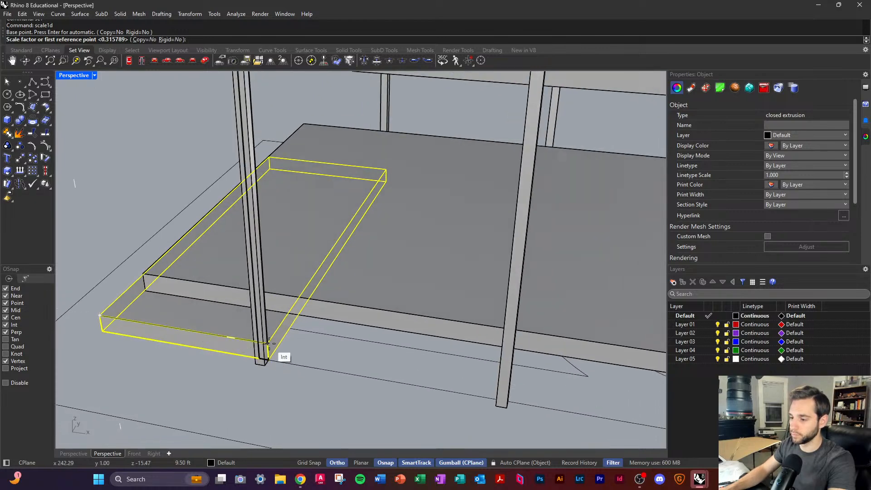
{"action": "left_click", "coordinate": [268, 343]}
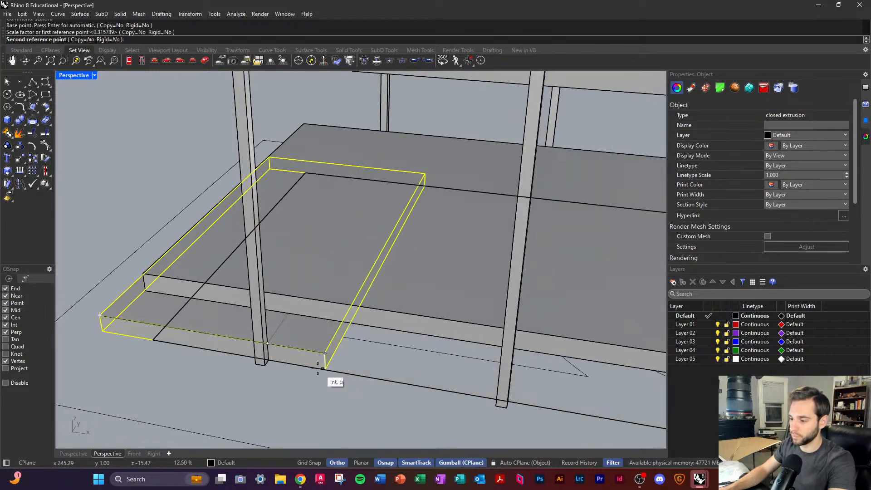
{"action": "left_click", "coordinate": [333, 380]}
{"action": "right_click_drag", "start_coordinate": [349, 383], "coordinate": [365, 338]}
{"action": "left_click", "coordinate": [358, 366]}
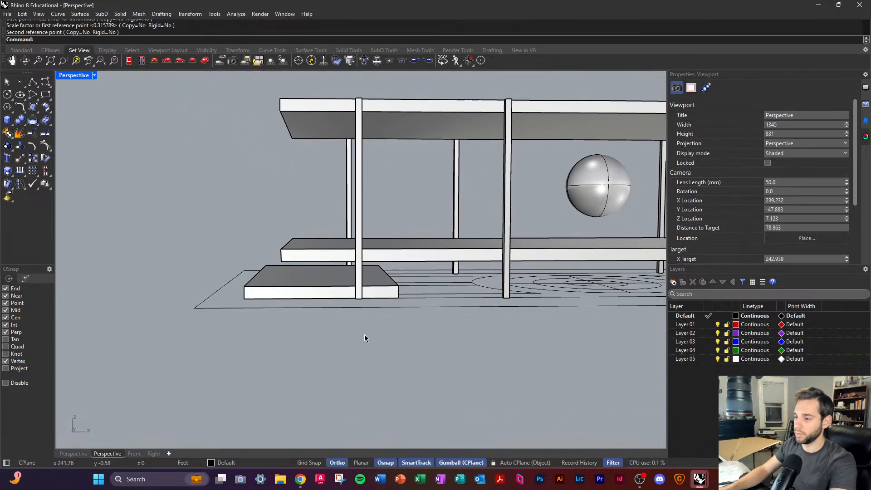
Step: Move the end box vertically upward so it sits raised above the ground plan
{"action": "scroll", "coordinate": [365, 338], "scroll_direction": "down", "scroll_amount": 3}
{"action": "left_click", "coordinate": [330, 283]}
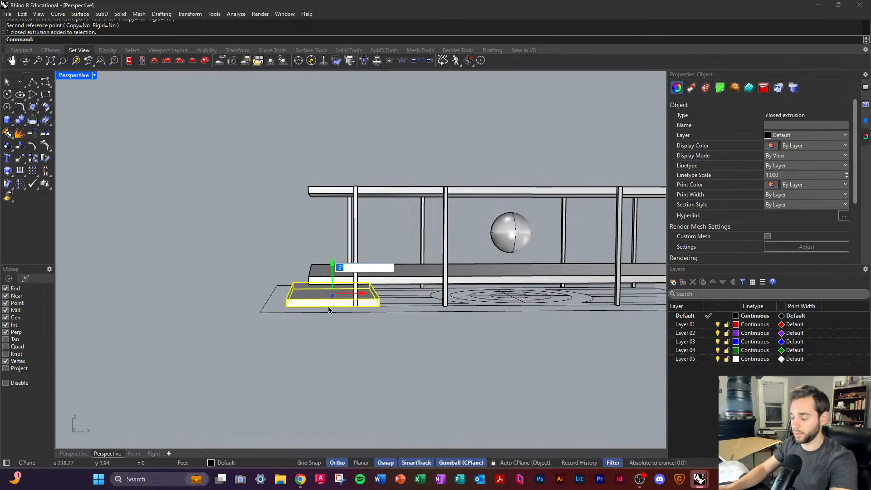
{"action": "key", "text": "Return"}
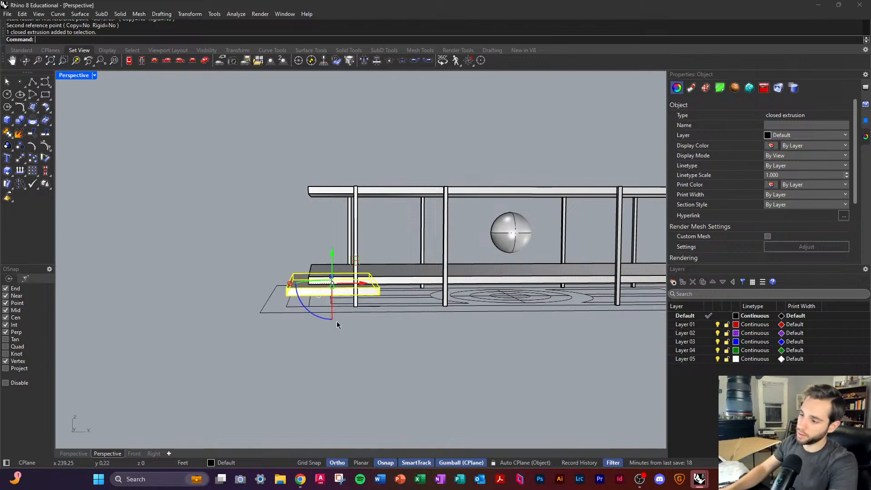
{"action": "left_click", "coordinate": [339, 324]}
Step: Extend the raised end box outward with Scale1D from its inner end to about 15.5 feet long
{"action": "right_click_drag", "start_coordinate": [339, 325], "coordinate": [305, 300]}
{"action": "left_click", "coordinate": [305, 301]}
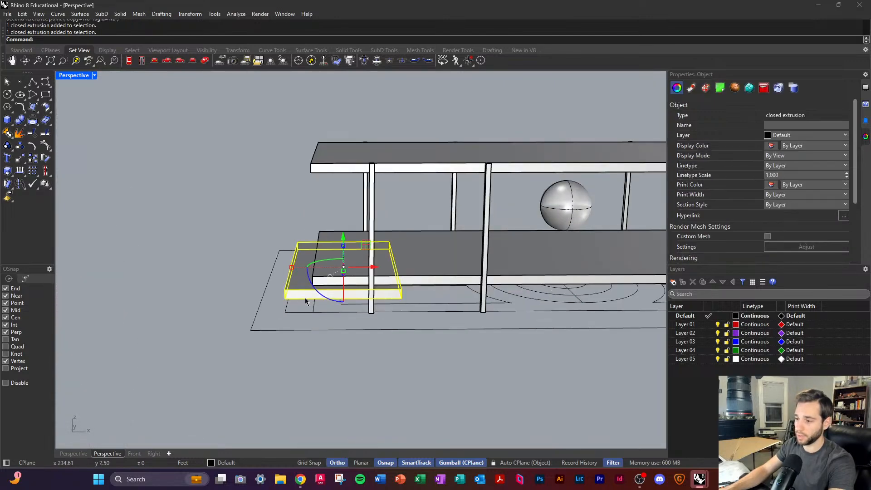
{"action": "type", "text": "sc1"}
{"action": "key", "text": "Return"}
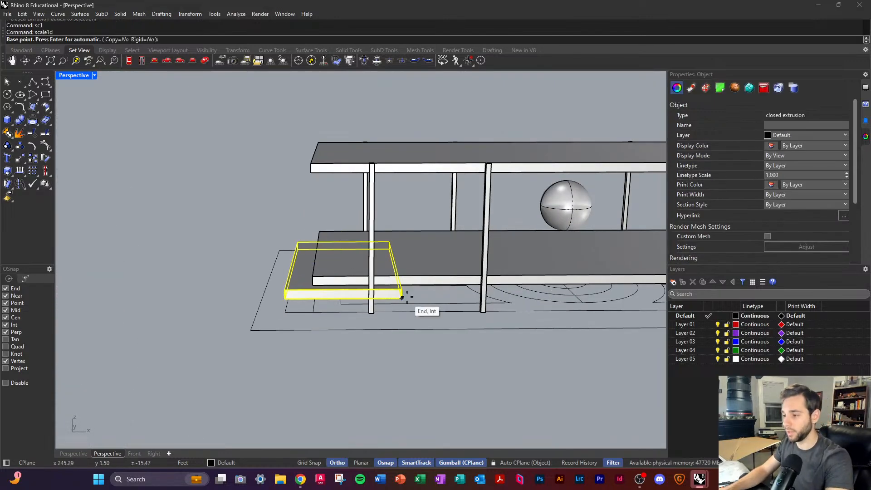
{"action": "left_click", "coordinate": [401, 290]}
{"action": "left_click", "coordinate": [285, 291]}
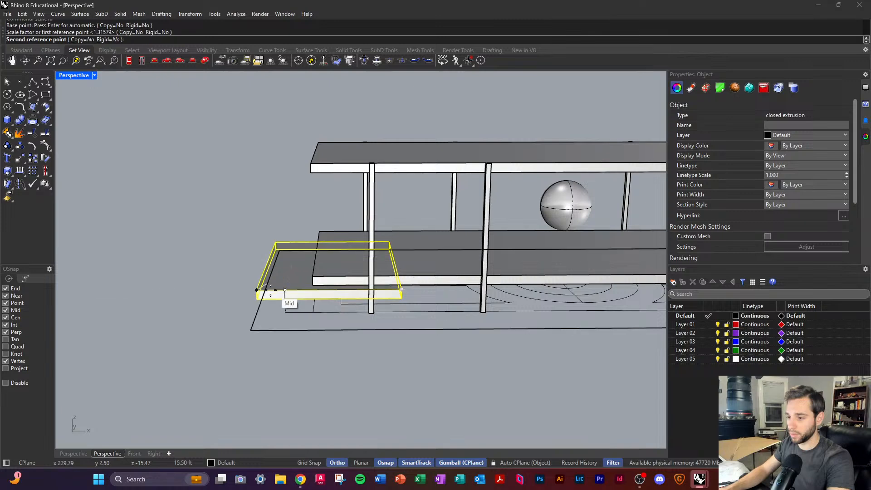
{"action": "left_click", "coordinate": [256, 294]}
{"action": "left_click", "coordinate": [326, 358]}
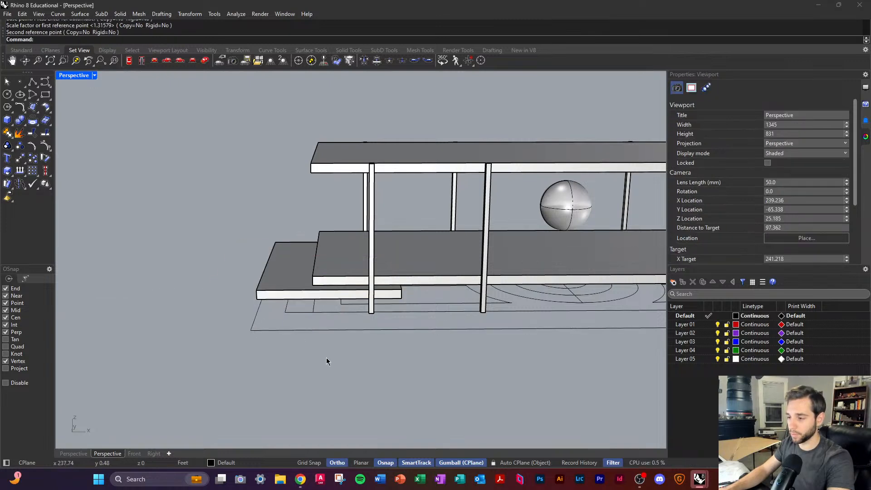
Step: Move the upper slab down 3 feet so the columns project above it
{"action": "scroll", "coordinate": [286, 286], "scroll_direction": "down", "scroll_amount": 3}
{"action": "right_click_drag", "start_coordinate": [285, 286], "coordinate": [374, 217]}
{"action": "scroll", "coordinate": [415, 270], "scroll_direction": "up", "scroll_amount": 3}
{"action": "left_click", "coordinate": [386, 195]}
{"action": "left_click", "coordinate": [399, 166]}
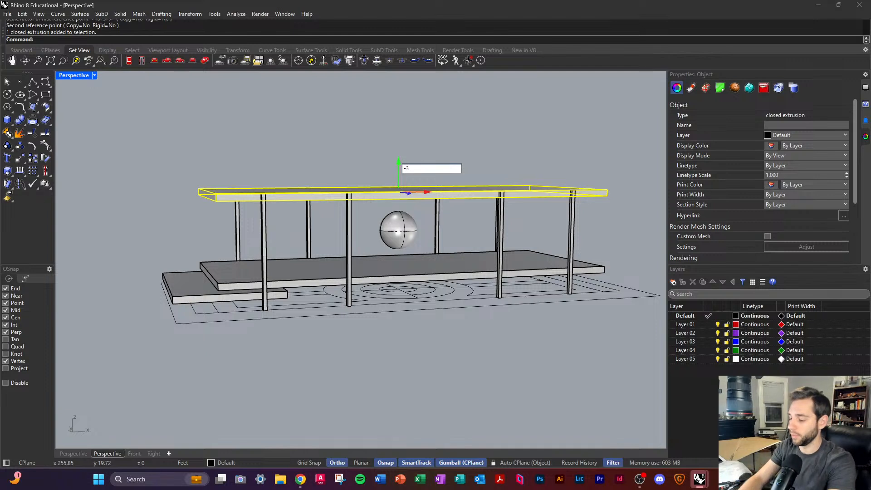
{"action": "type", "text": "-3"}
{"action": "key", "text": "Return"}
{"action": "left_click", "coordinate": [382, 145]}
Step: Try moving the sphere between the slabs vertically by 1.5 feet, and undo that move
{"action": "right_click_drag", "start_coordinate": [465, 252], "coordinate": [435, 236]}
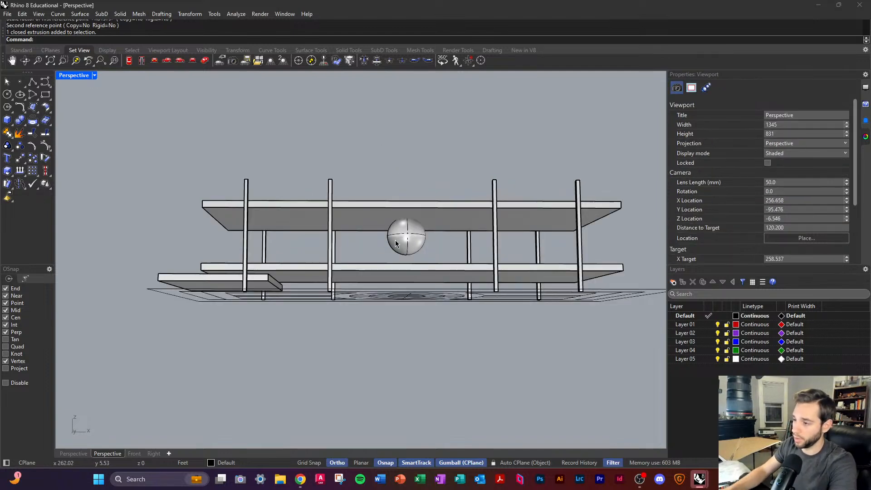
{"action": "left_click", "coordinate": [406, 234]}
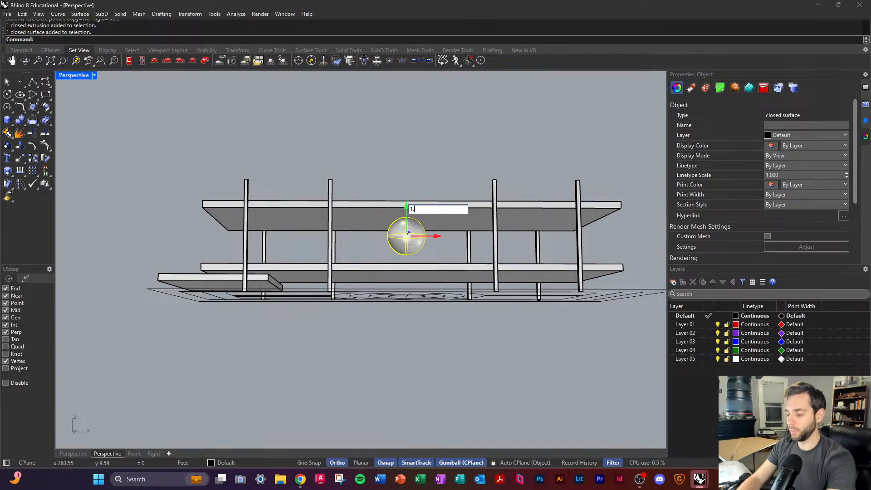
{"action": "key", "text": "Return"}
{"action": "key", "text": "ctrl+z"}
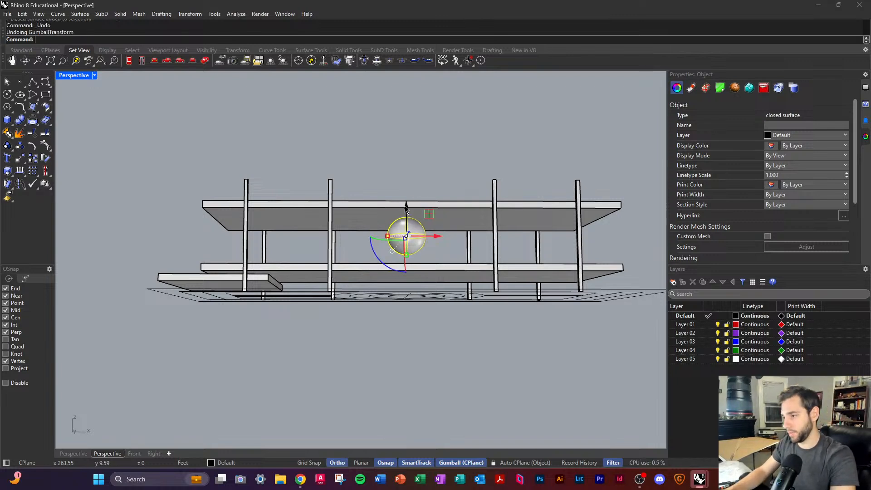
Step: Set a 1.5' vertical move for the sphere to shift it between the two slabs
{"action": "left_click", "coordinate": [405, 209]}
{"action": "type", "text": "-.5"}
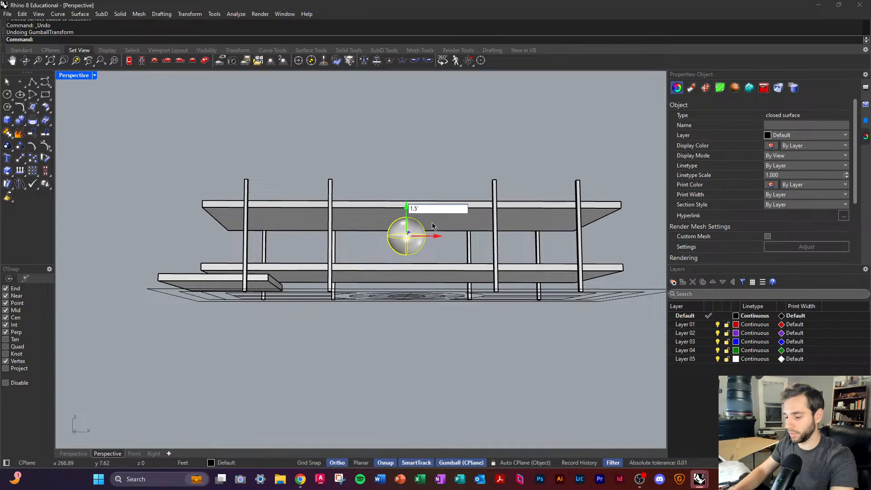
Step: Lower the sphere between the two main slabs by 1.5 feet and clear the selection
{"action": "key", "text": "Return"}
{"action": "key", "text": "Escape"}
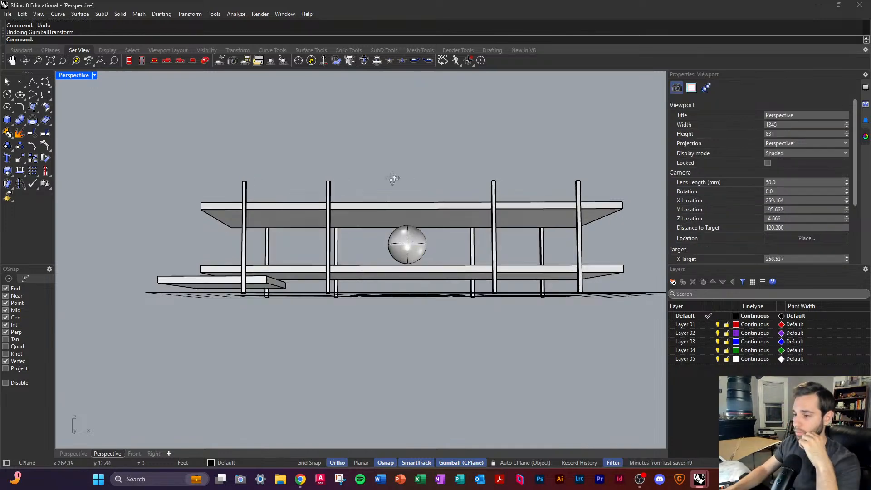
Step: Scale all eight columns vertically with Scale1D from their bases so their tops meet the upper slab's top face
{"action": "right_click_drag", "start_coordinate": [402, 190], "coordinate": [556, 246]}
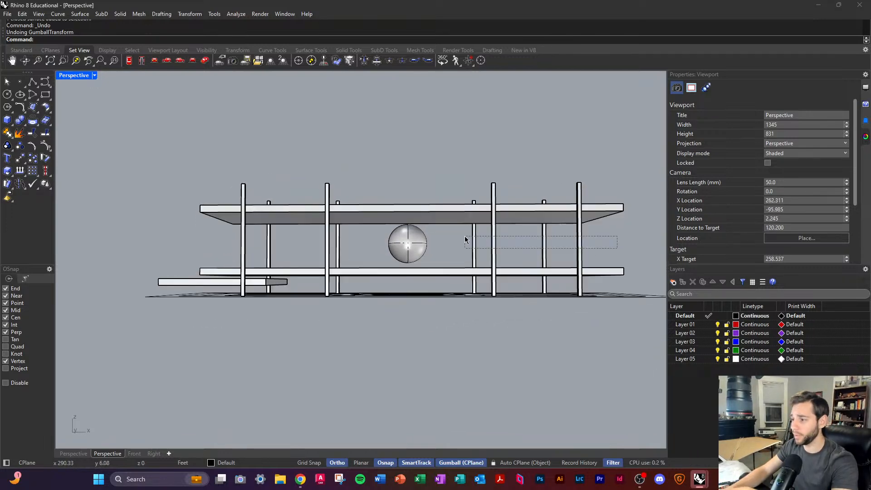
{"action": "left_click_drag", "start_coordinate": [466, 239], "coordinate": [465, 239]}
{"action": "left_click_drag", "start_coordinate": [254, 247], "coordinate": [225, 245]}
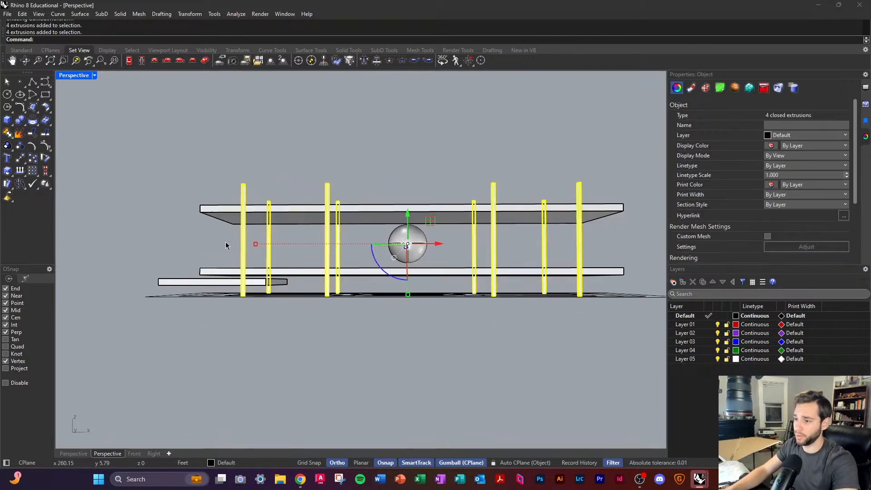
{"action": "type", "text": "c1"}
{"action": "key", "text": "Return"}
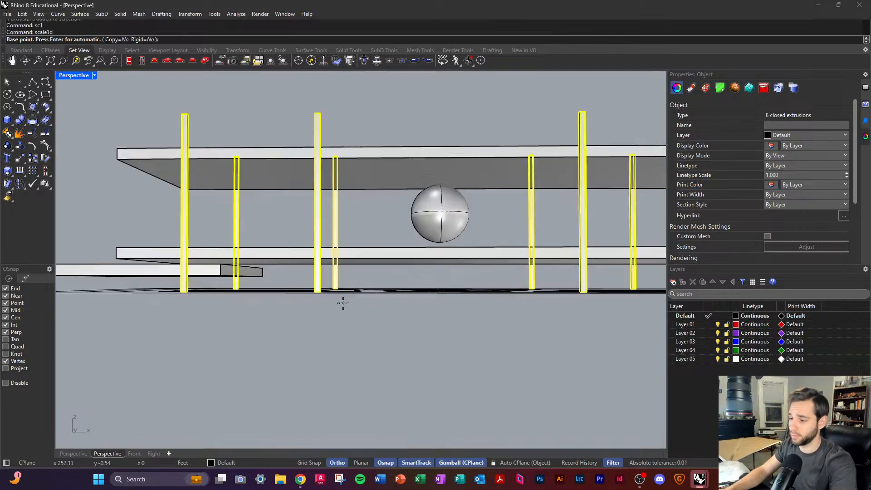
{"action": "scroll", "coordinate": [342, 301], "scroll_direction": "up", "scroll_amount": 6}
{"action": "left_click", "coordinate": [325, 319]}
{"action": "scroll", "coordinate": [325, 319], "scroll_direction": "down", "scroll_amount": 4}
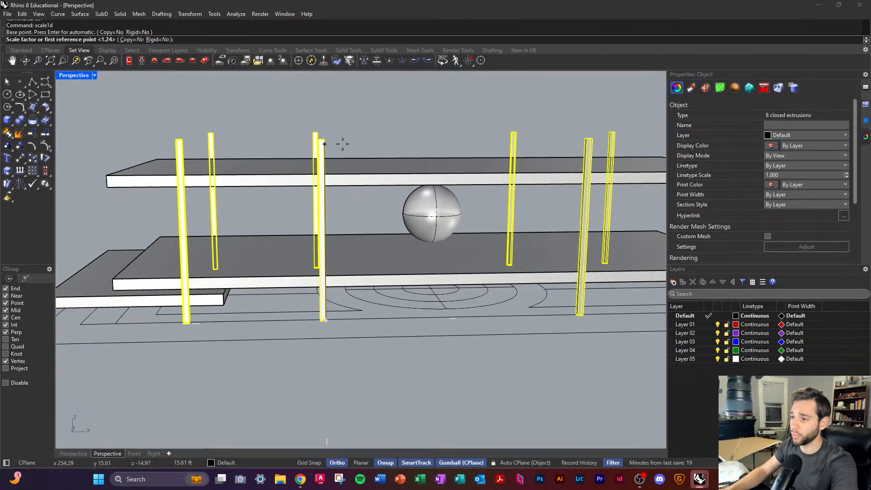
{"action": "left_click", "coordinate": [326, 139]}
{"action": "left_click", "coordinate": [323, 173]}
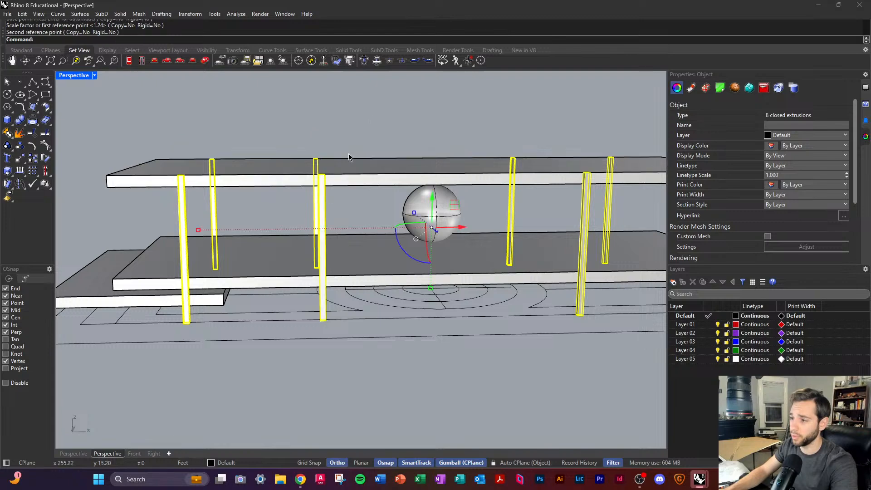
{"action": "key", "text": "Escape"}
Step: Copy the second-largest ground circle straight up to a position above the upper slab
{"action": "scroll", "coordinate": [332, 154], "scroll_direction": "down", "scroll_amount": 2}
{"action": "right_click_drag", "start_coordinate": [332, 153], "coordinate": [458, 207]}
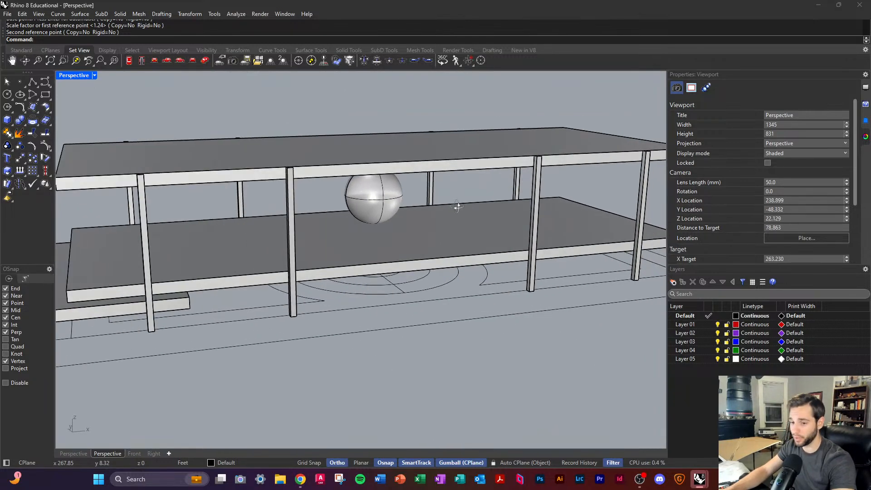
{"action": "scroll", "coordinate": [456, 207], "scroll_direction": "down", "scroll_amount": 6}
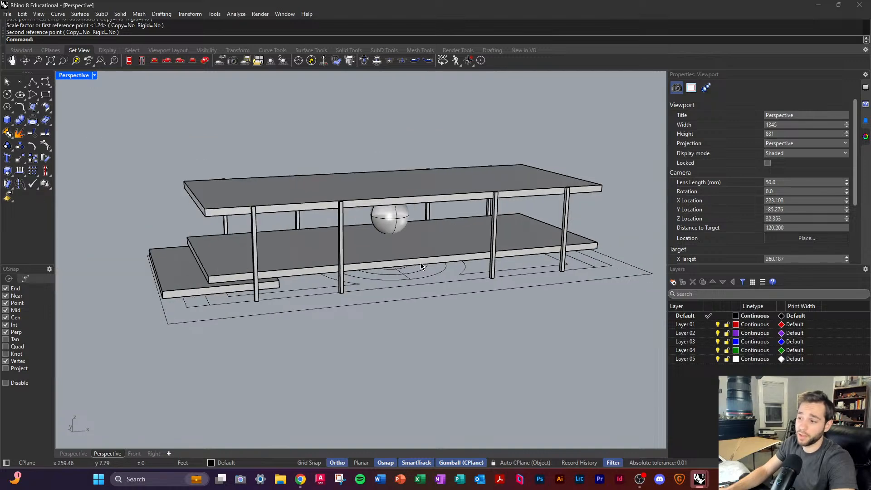
{"action": "scroll", "coordinate": [417, 279], "scroll_direction": "up", "scroll_amount": 3}
{"action": "left_click", "coordinate": [418, 279]}
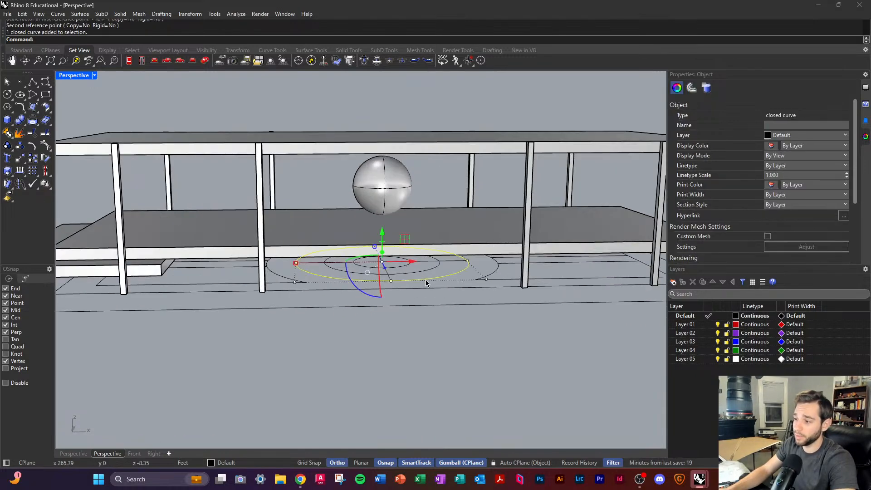
{"action": "scroll", "coordinate": [403, 261], "scroll_direction": "down", "scroll_amount": 3}
{"action": "scroll", "coordinate": [386, 259], "scroll_direction": "up", "scroll_amount": 2}
{"action": "scroll", "coordinate": [362, 258], "scroll_direction": "down", "scroll_amount": 1}
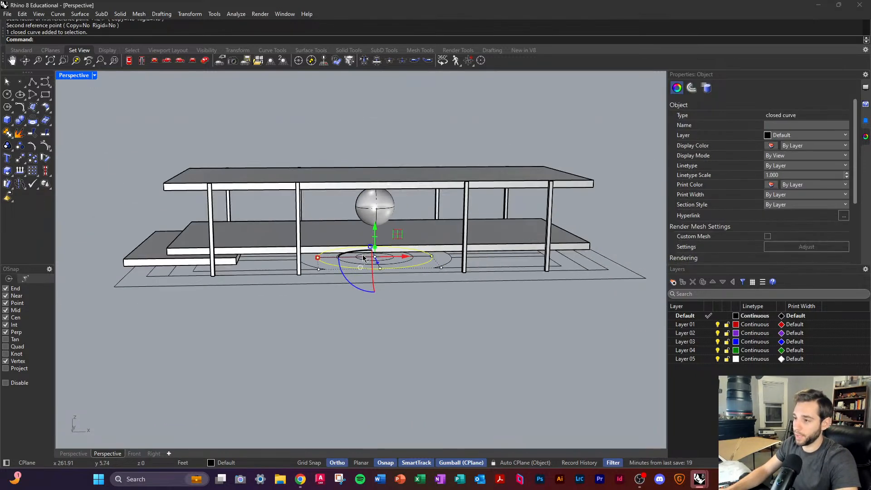
{"action": "left_click_drag", "start_coordinate": [375, 230], "coordinate": [388, 115]}
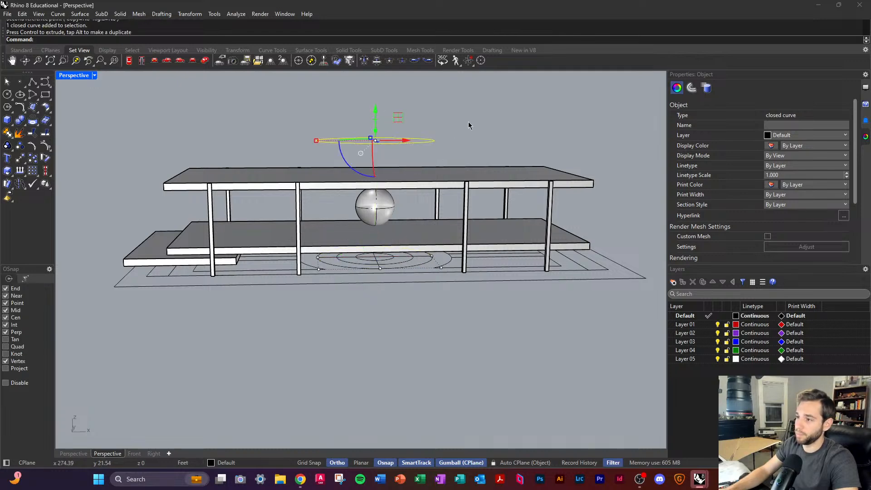
{"action": "left_click", "coordinate": [470, 126]}
Step: Extrude the raised circle downward through the upper slab to form a solid cylinder
{"action": "right_click_drag", "start_coordinate": [470, 181], "coordinate": [439, 156]}
{"action": "left_click", "coordinate": [422, 148]}
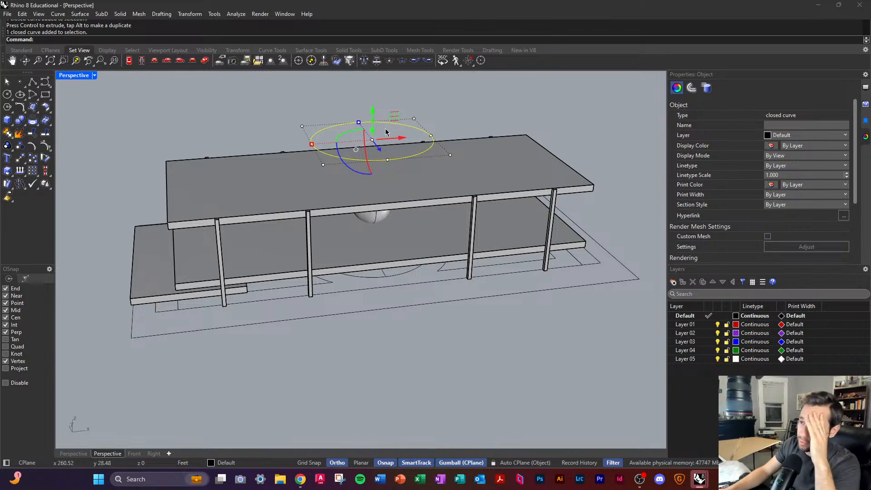
{"action": "key", "text": "ctrl"}
{"action": "left_click_drag", "start_coordinate": [374, 130], "coordinate": [373, 152]}
{"action": "left_click", "coordinate": [445, 130]}
{"action": "mouse_move", "coordinate": [482, 171]}
{"action": "right_mouse_down"}
{"action": "mouse_move", "coordinate": [478, 128]}
{"action": "mouse_move", "coordinate": [468, 173]}
{"action": "right_mouse_up"}
{"action": "left_click", "coordinate": [450, 177]}
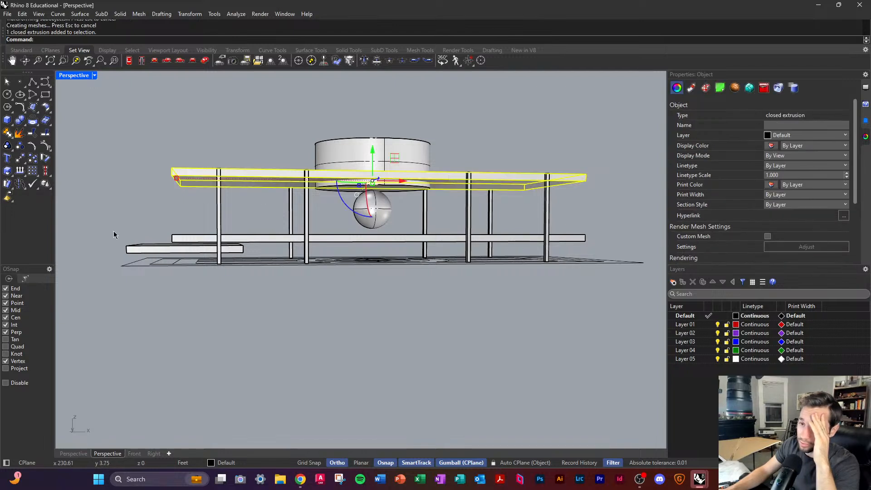
{"action": "key", "text": "Escape"}
Step: Cut a round opening in the upper slab by subtracting the cylinder with Boolean Difference
{"action": "left_click", "coordinate": [26, 123]}
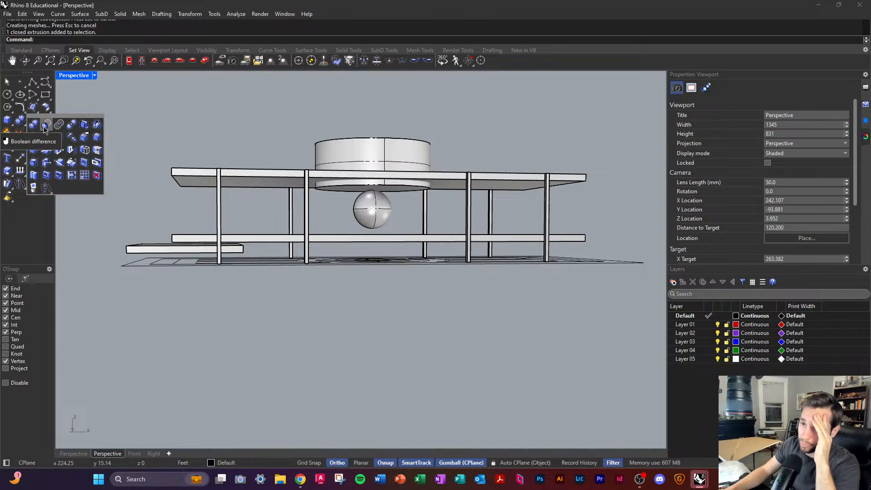
{"action": "left_click", "coordinate": [45, 129]}
{"action": "right_click_drag", "start_coordinate": [313, 122], "coordinate": [309, 176]}
{"action": "left_click", "coordinate": [264, 175]}
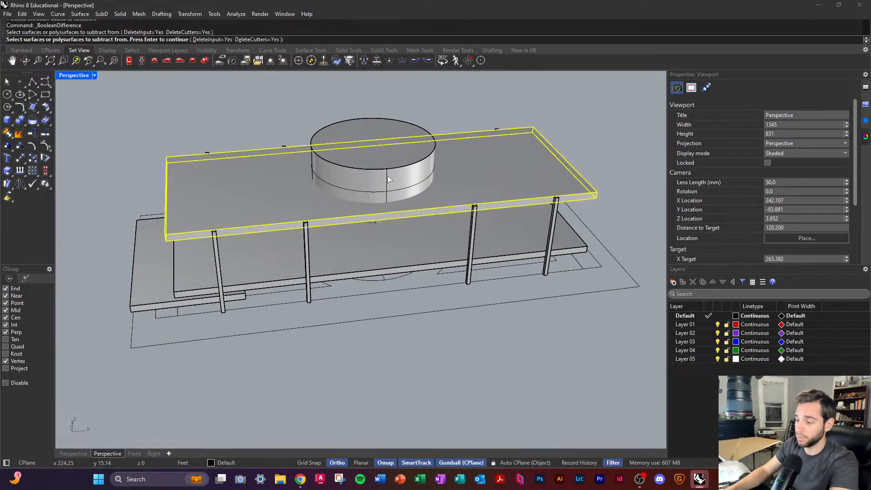
{"action": "key", "text": "Return"}
{"action": "left_click", "coordinate": [387, 176]}
{"action": "key", "text": "Return"}
Step: Mirror the low terrace slab to the building's opposite end, using the midpoint of the main floor slab's long edge
{"action": "right_click_drag", "start_coordinate": [444, 160], "coordinate": [399, 123]}
{"action": "left_click", "coordinate": [227, 269]}
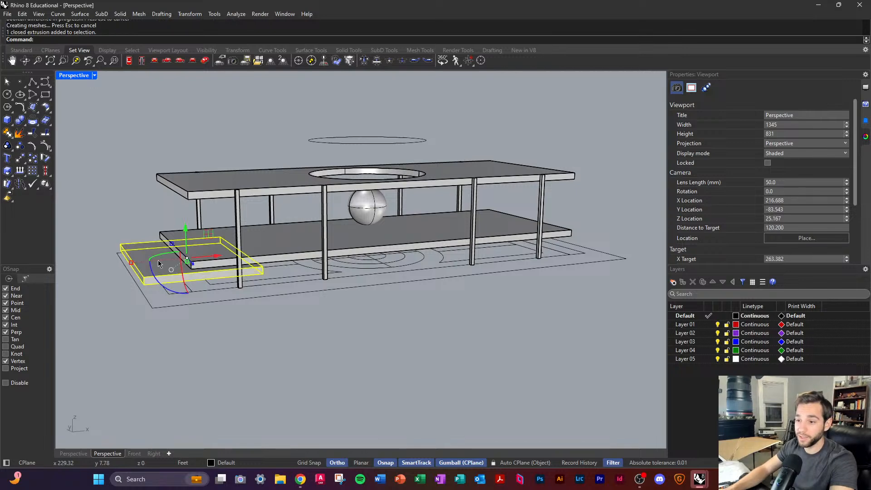
{"action": "right_click_drag", "start_coordinate": [227, 270], "coordinate": [401, 312]}
{"action": "left_click", "coordinate": [462, 401]}
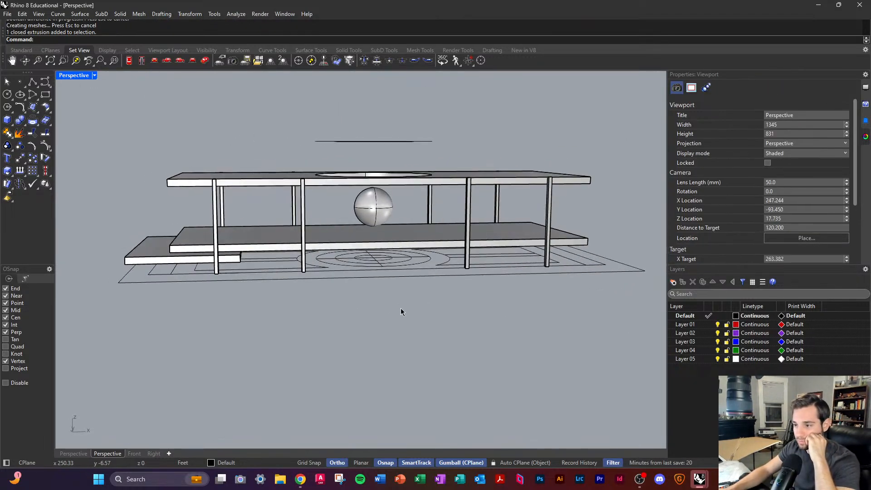
{"action": "scroll", "coordinate": [134, 270], "scroll_direction": "up", "scroll_amount": 6}
{"action": "right_click_drag", "start_coordinate": [133, 270], "coordinate": [136, 290]}
{"action": "scroll", "coordinate": [132, 268], "scroll_direction": "down", "scroll_amount": 6}
{"action": "left_click", "coordinate": [160, 271]}
{"action": "key", "text": "Return"}
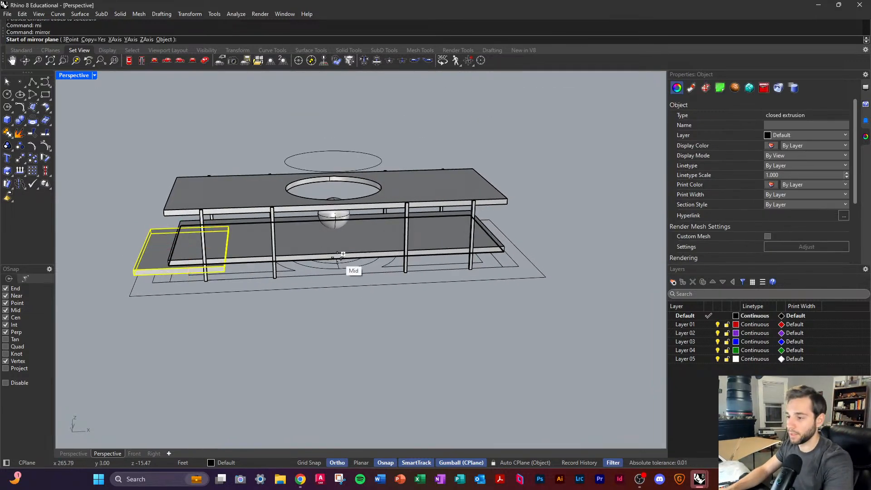
{"action": "left_click", "coordinate": [339, 251]}
{"action": "right_click_drag", "start_coordinate": [339, 251], "coordinate": [322, 262]}
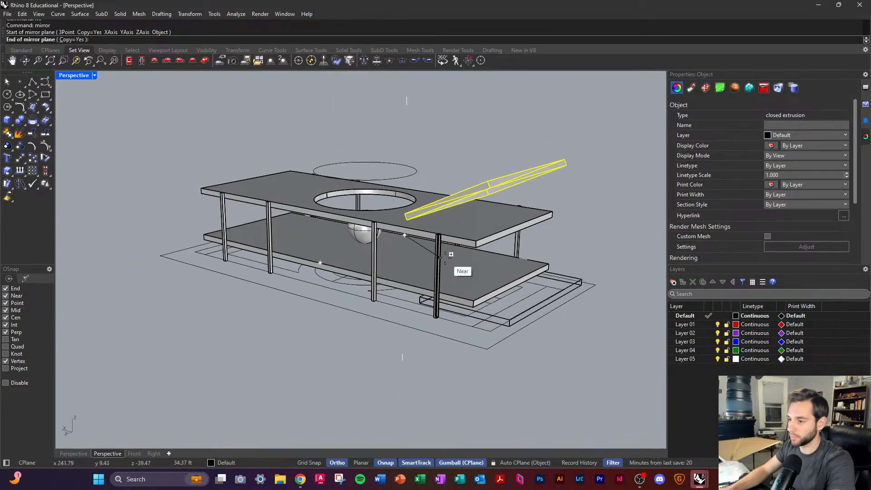
{"action": "left_click", "coordinate": [403, 263]}
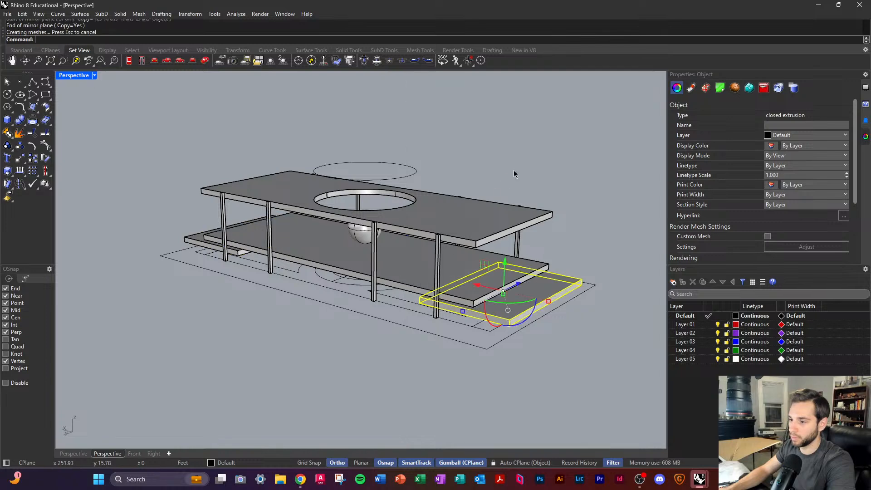
Step: Lower the original terrace slab toward the ground so it sits further below the main floor slab
{"action": "right_click_drag", "start_coordinate": [513, 170], "coordinate": [561, 185]}
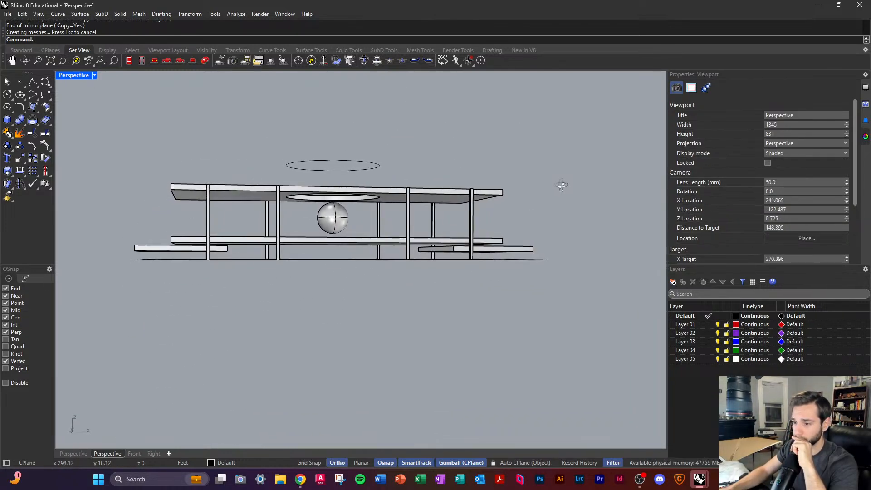
{"action": "scroll", "coordinate": [179, 237], "scroll_direction": "up", "scroll_amount": 3}
{"action": "scroll", "coordinate": [219, 277], "scroll_direction": "up", "scroll_amount": 3}
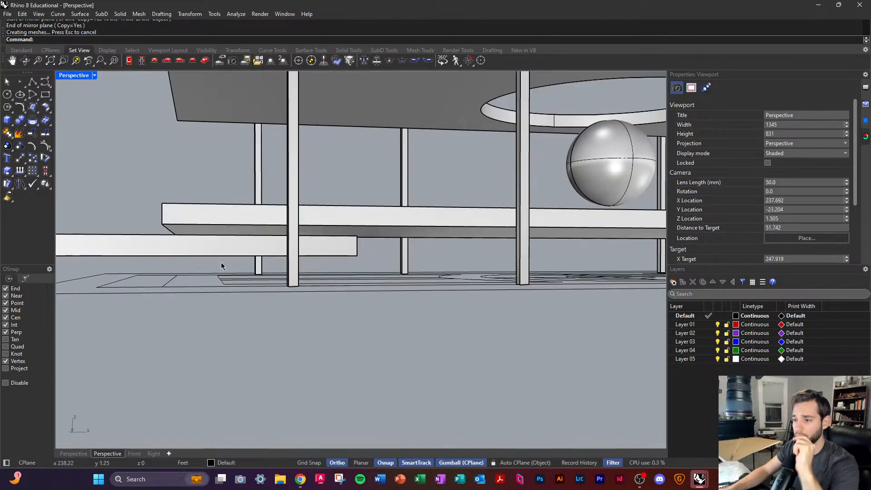
{"action": "right_click_drag", "start_coordinate": [221, 266], "coordinate": [228, 249]}
{"action": "left_click", "coordinate": [228, 249]}
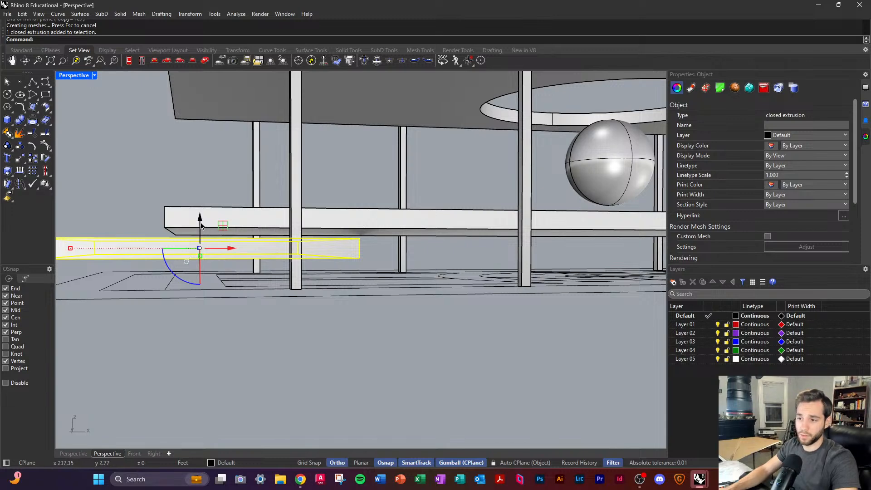
{"action": "key", "text": "Return"}
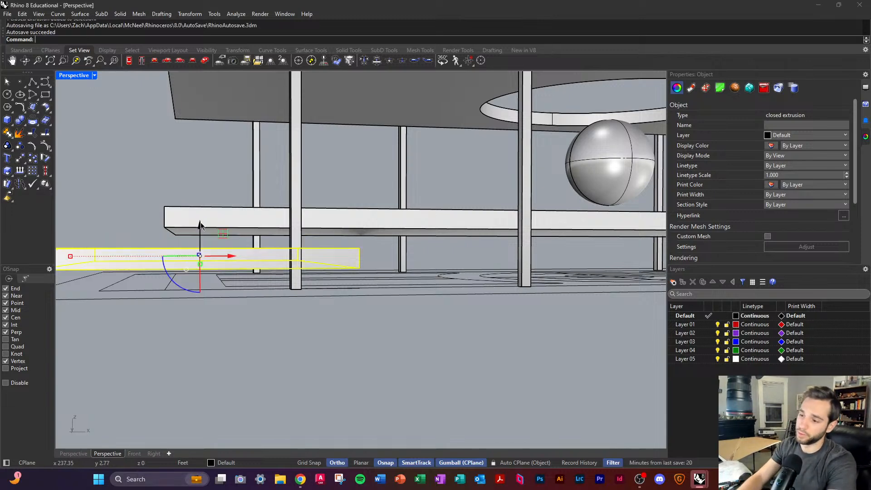
{"action": "key", "text": "Escape"}
Step: Lower the mirrored terrace slab to the same level as the original terrace slab
{"action": "right_click_drag", "start_coordinate": [233, 218], "coordinate": [250, 240]}
{"action": "scroll", "coordinate": [249, 239], "scroll_direction": "down", "scroll_amount": 6}
{"action": "right_click_drag", "start_coordinate": [363, 252], "coordinate": [346, 257]}
{"action": "scroll", "coordinate": [280, 247], "scroll_direction": "down", "scroll_amount": 4}
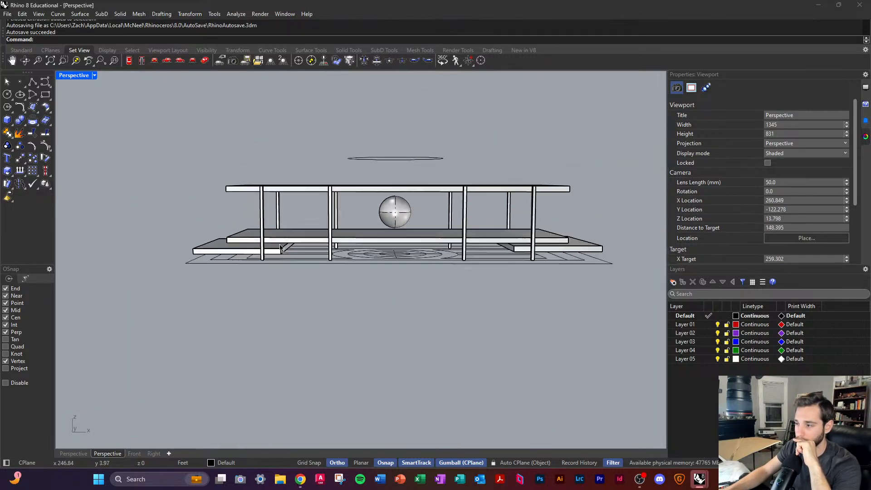
{"action": "left_click", "coordinate": [582, 250]}
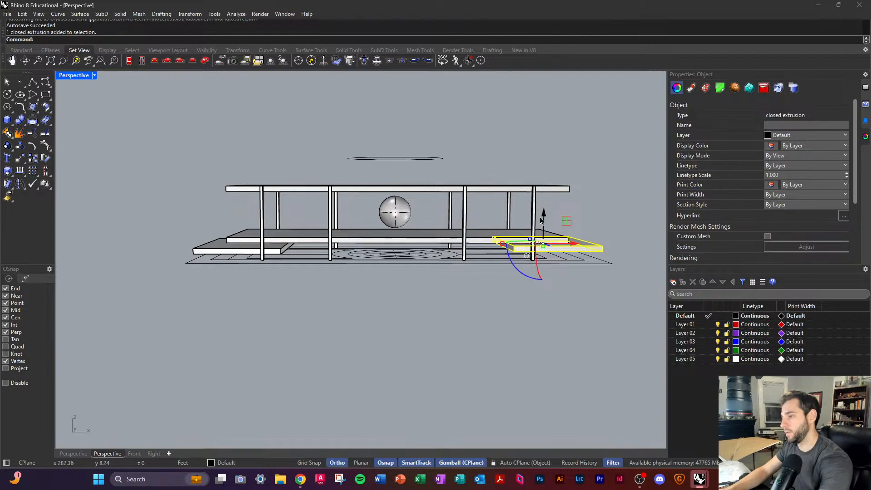
{"action": "left_click", "coordinate": [593, 165]}
Step: Delete the leftover circle floating above the upper slab
{"action": "right_click_drag", "start_coordinate": [592, 165], "coordinate": [486, 205]}
{"action": "left_click", "coordinate": [434, 171]}
{"action": "key", "text": "Delete"}
Step: Examine the pavilion from above and from both long sides, checking the slabs, columns, round opening and sphere
{"action": "scroll", "coordinate": [414, 206], "scroll_direction": "up", "scroll_amount": 8}
{"action": "right_click_drag", "start_coordinate": [443, 241], "coordinate": [315, 290]}
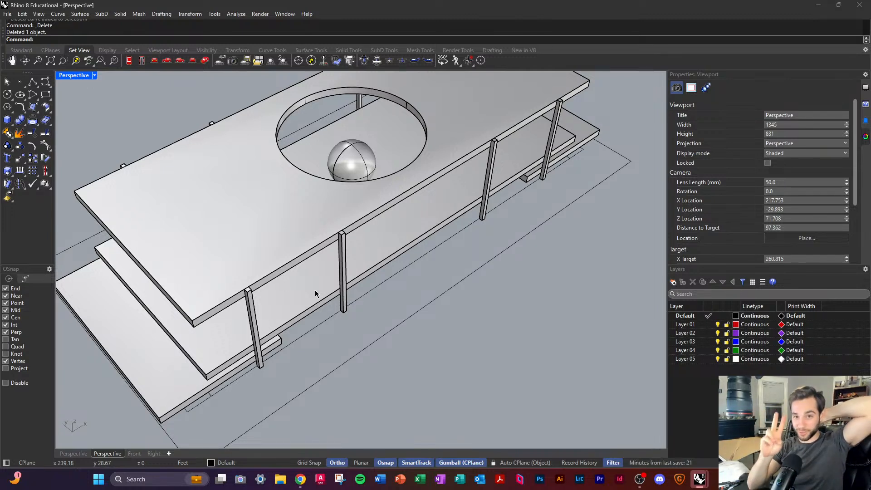
{"action": "scroll", "coordinate": [316, 290], "scroll_direction": "down", "scroll_amount": 4}
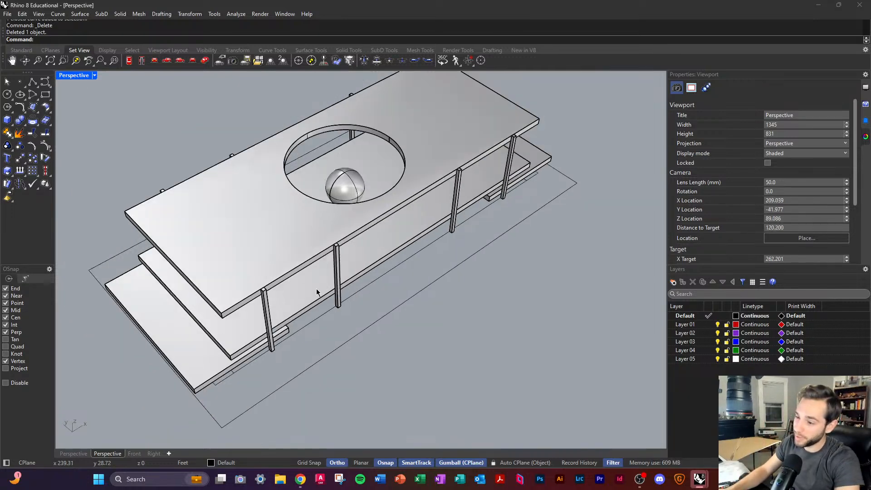
{"action": "right_click_drag", "start_coordinate": [396, 320], "coordinate": [328, 250]}
{"action": "right_click_drag", "start_coordinate": [473, 249], "coordinate": [452, 277]}
{"action": "scroll", "coordinate": [390, 246], "scroll_direction": "up", "scroll_amount": 8}
{"action": "scroll", "coordinate": [390, 250], "scroll_direction": "down", "scroll_amount": 6}
{"action": "right_click_drag", "start_coordinate": [390, 250], "coordinate": [432, 243]}
{"action": "right_click_drag", "start_coordinate": [418, 274], "coordinate": [483, 310]}
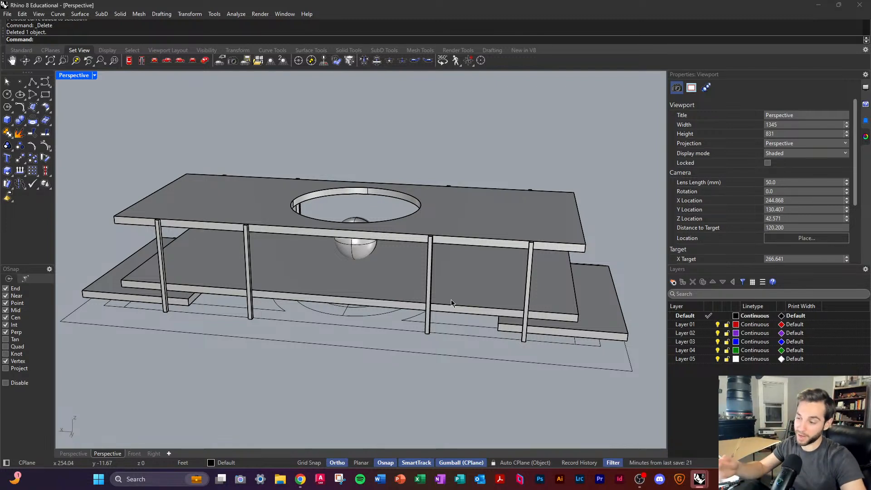
{"action": "mouse_move", "coordinate": [699, 478]}
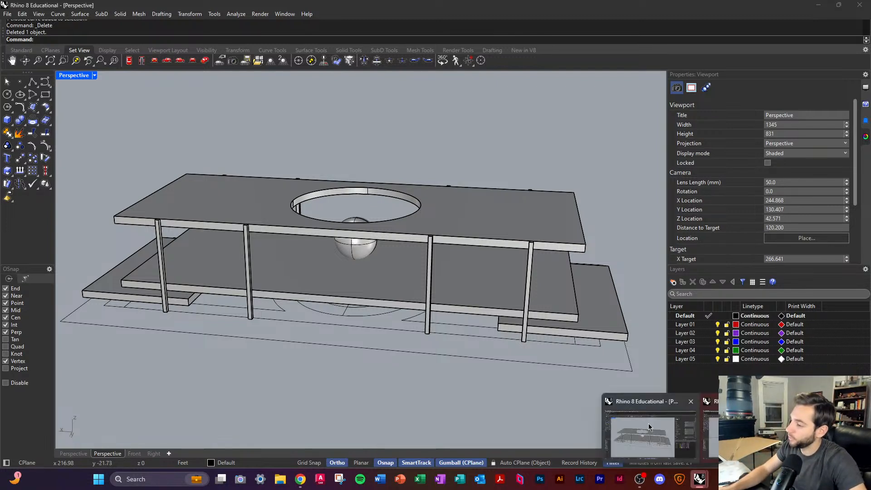
{"action": "right_click_drag", "start_coordinate": [498, 390], "coordinate": [372, 345]}
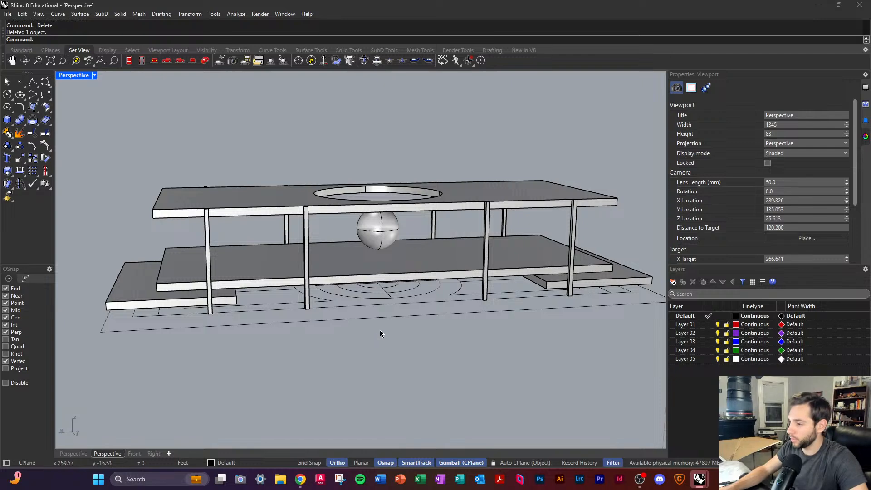
Step: Inspect the circular ground pattern under the building, the plan drawings beside it, and the terrace end in elevation
{"action": "mouse_move", "coordinate": [418, 272]}
{"action": "right_mouse_down"}
{"action": "mouse_move", "coordinate": [417, 288]}
{"action": "mouse_move", "coordinate": [410, 287]}
{"action": "right_mouse_up"}
{"action": "scroll", "coordinate": [401, 328], "scroll_direction": "up", "scroll_amount": 4}
{"action": "right_click_drag", "start_coordinate": [402, 327], "coordinate": [377, 208]}
{"action": "left_click", "coordinate": [400, 290]}
{"action": "right_click_drag", "start_coordinate": [449, 263], "coordinate": [469, 223]}
{"action": "scroll", "coordinate": [479, 260], "scroll_direction": "down", "scroll_amount": 12}
{"action": "right_click_drag", "start_coordinate": [472, 262], "coordinate": [366, 310]}
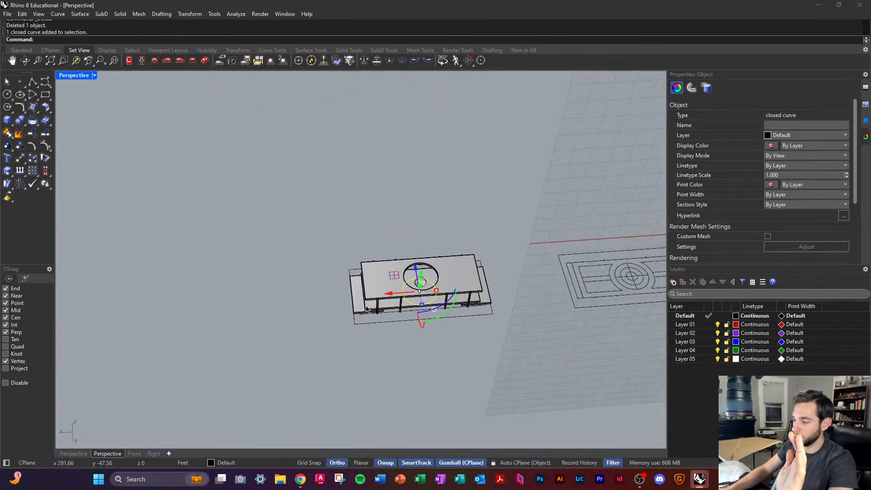
{"action": "scroll", "coordinate": [366, 309], "scroll_direction": "down", "scroll_amount": 8}
{"action": "scroll", "coordinate": [515, 336], "scroll_direction": "up", "scroll_amount": 2}
{"action": "left_click", "coordinate": [457, 316]}
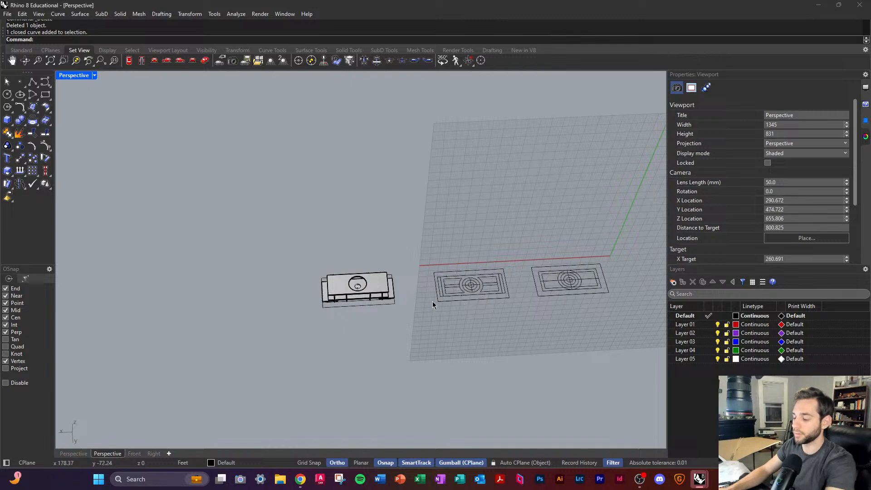
{"action": "scroll", "coordinate": [432, 301], "scroll_direction": "down", "scroll_amount": 5}
{"action": "right_click_drag", "start_coordinate": [432, 299], "coordinate": [404, 270]}
{"action": "scroll", "coordinate": [362, 291], "scroll_direction": "up", "scroll_amount": 9}
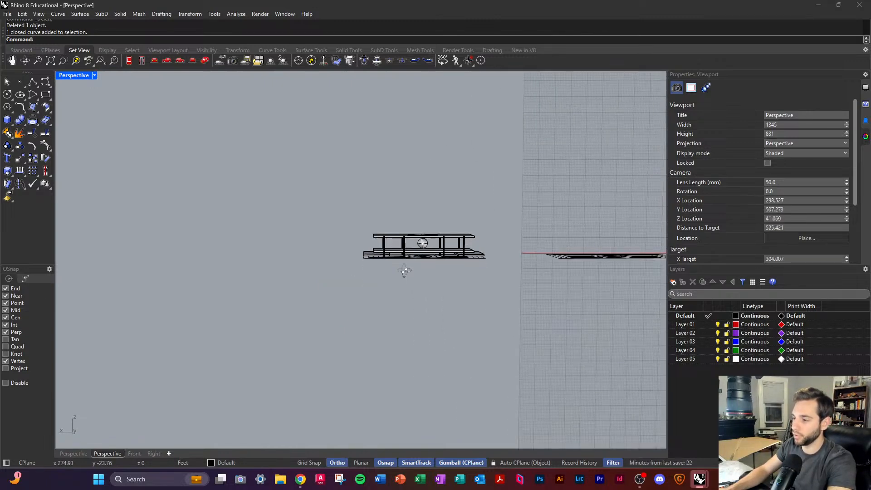
{"action": "scroll", "coordinate": [323, 263], "scroll_direction": "up", "scroll_amount": 8}
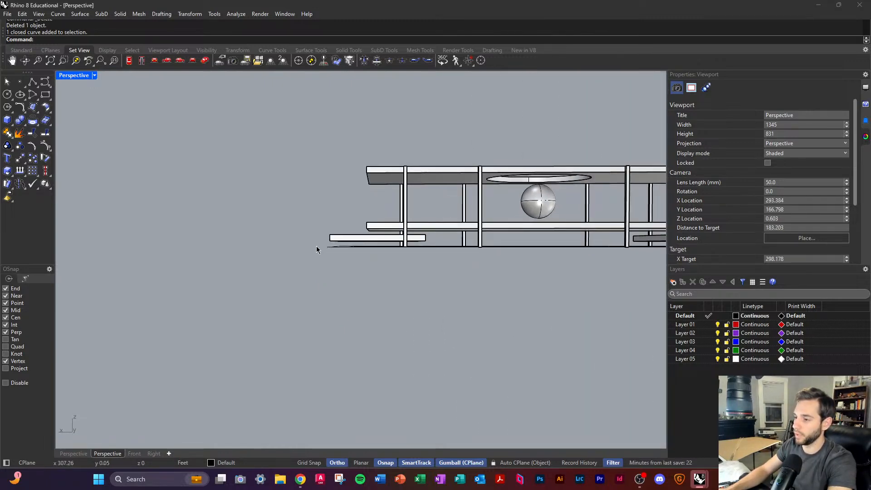
Step: Copy all the ground plan curves under the pavilion 100 ft along the X axis, clear of the building
{"action": "scroll", "coordinate": [316, 246], "scroll_direction": "down", "scroll_amount": 3}
{"action": "left_click_drag", "start_coordinate": [316, 247], "coordinate": [617, 273]}
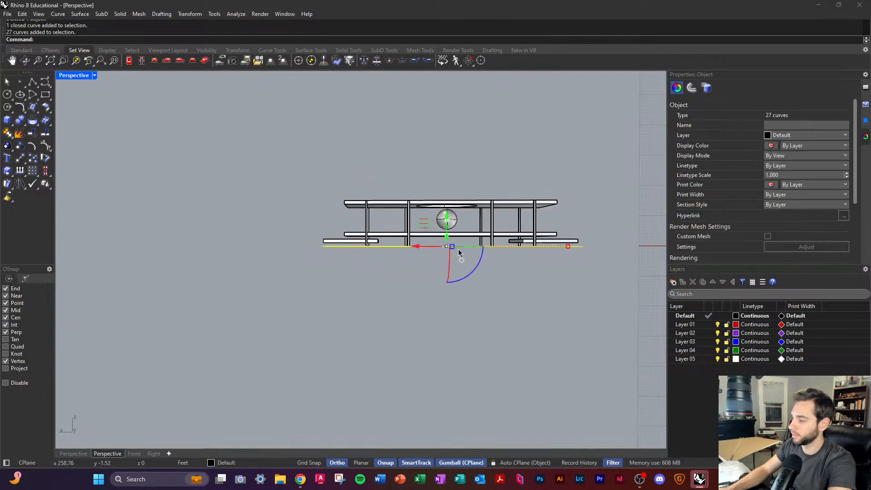
{"action": "right_click_drag", "start_coordinate": [459, 252], "coordinate": [476, 235]}
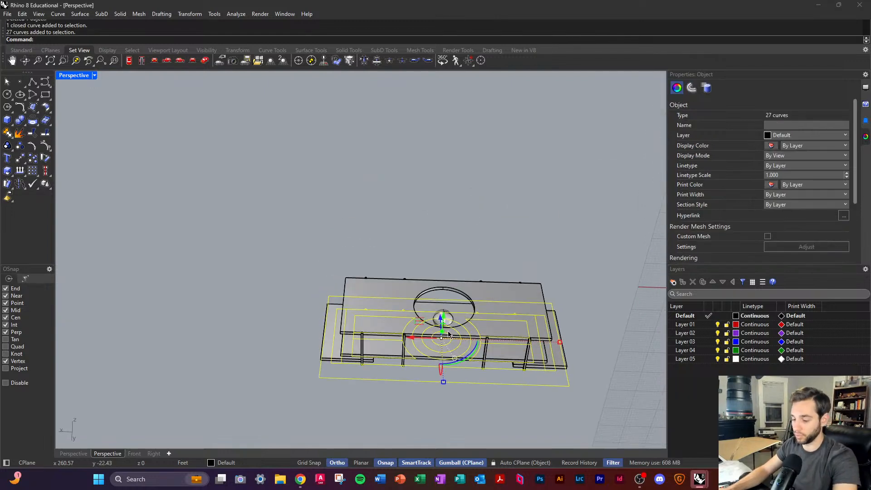
{"action": "left_click", "coordinate": [413, 339]}
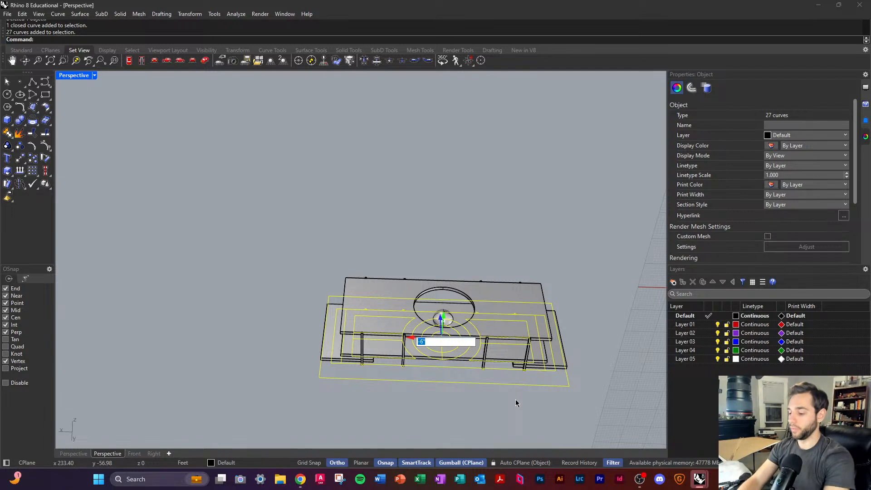
{"action": "type", "text": "100"}
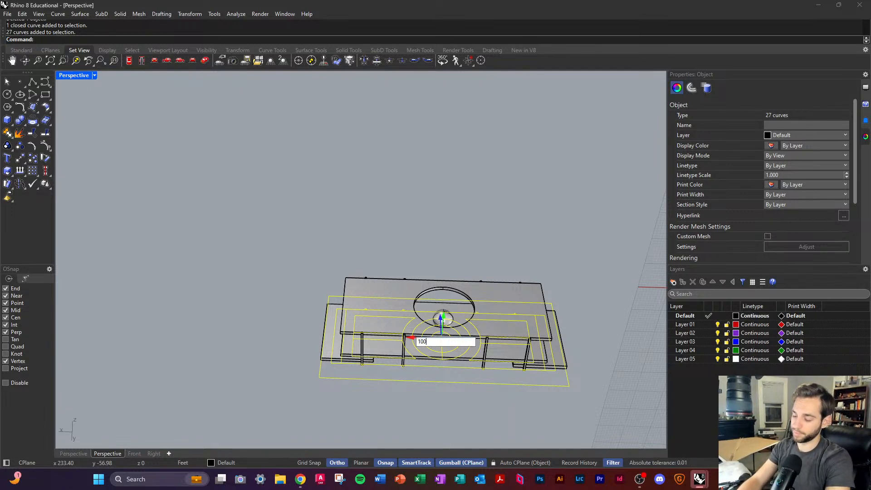
{"action": "key", "text": "Return"}
{"action": "left_click", "coordinate": [331, 248]}
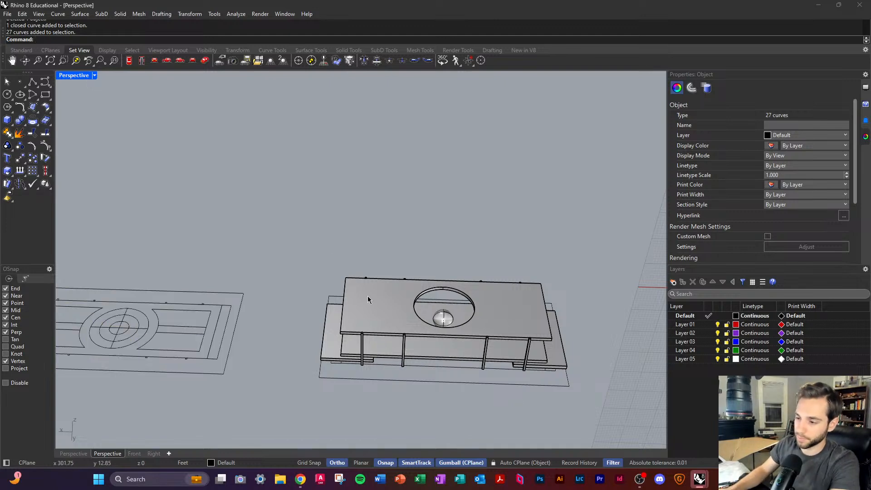
Step: Try shifting the copied plan drawing farther away from the pavilion along the X axis, and undo the move
{"action": "scroll", "coordinate": [368, 296], "scroll_direction": "down", "scroll_amount": 3}
{"action": "right_click_drag", "start_coordinate": [368, 295], "coordinate": [355, 351]}
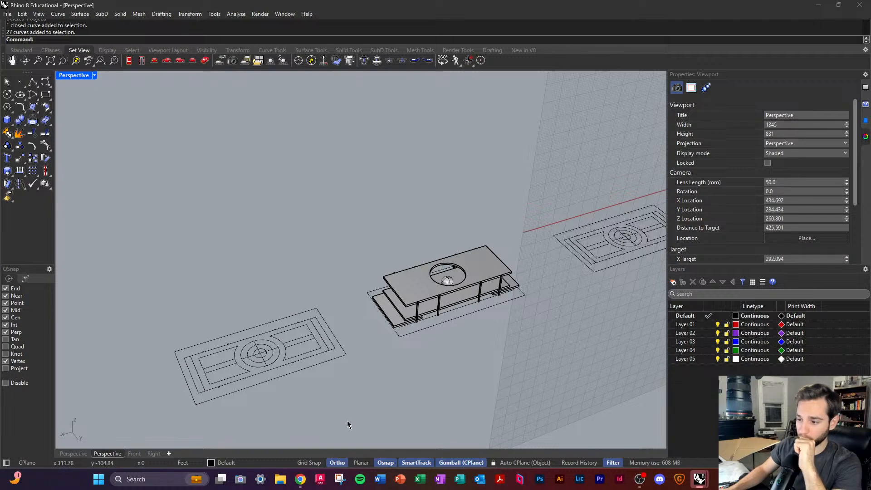
{"action": "right_click_drag", "start_coordinate": [347, 421], "coordinate": [338, 407]}
{"action": "left_click_drag", "start_coordinate": [338, 407], "coordinate": [119, 284]}
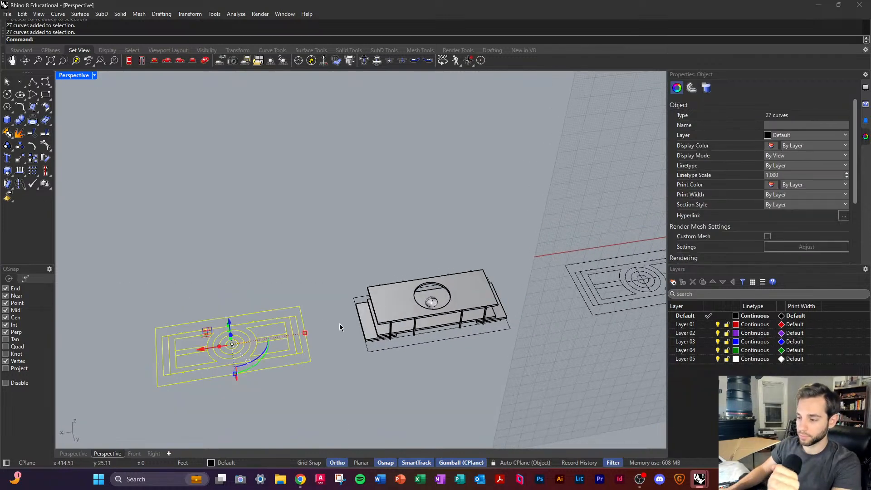
{"action": "scroll", "coordinate": [232, 338], "scroll_direction": "down", "scroll_amount": 2}
{"action": "left_click_drag", "start_coordinate": [243, 345], "coordinate": [110, 365]}
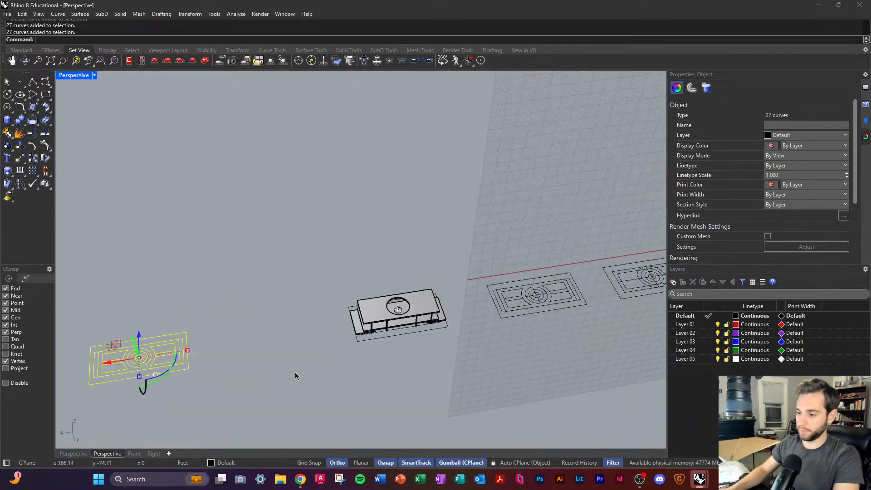
{"action": "key", "text": "super"}
{"action": "left_click", "coordinate": [249, 322]}
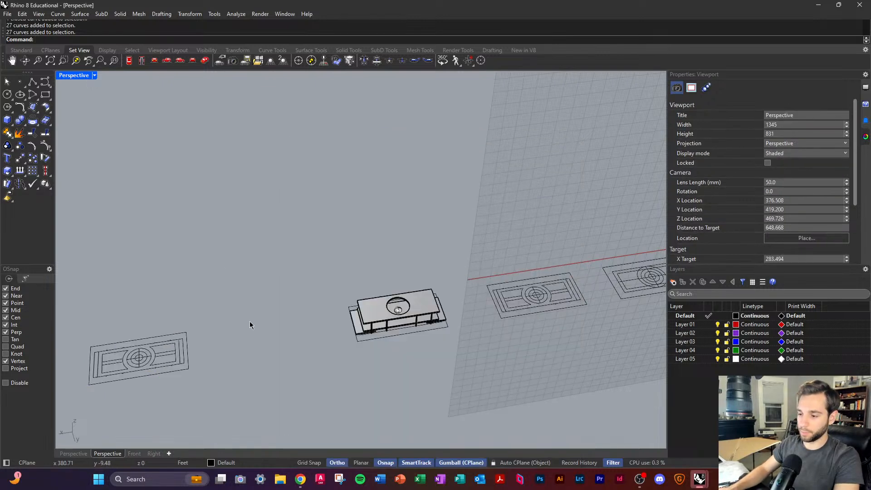
{"action": "key", "text": "ctrl+z"}
Step: Duplicate the copied plan drawing another 100 ft along the X axis, away from the pavilion
{"action": "left_click", "coordinate": [237, 343]}
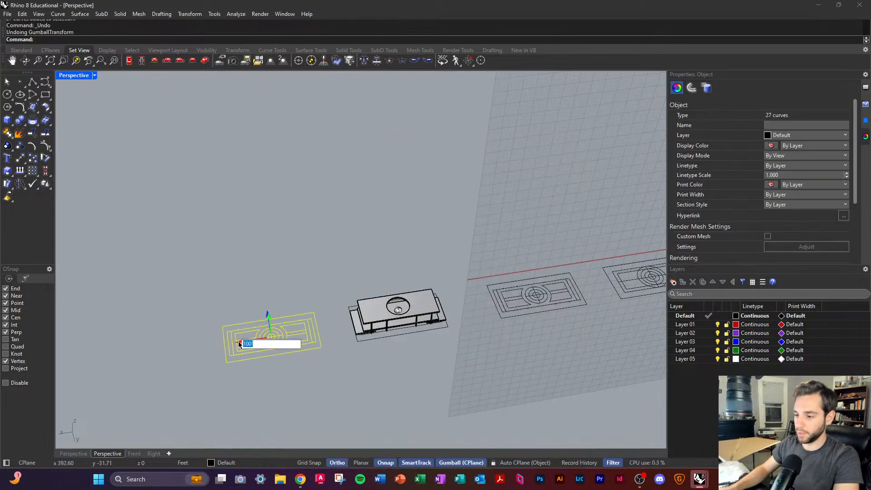
{"action": "key", "text": "Return"}
{"action": "left_click", "coordinate": [232, 291]}
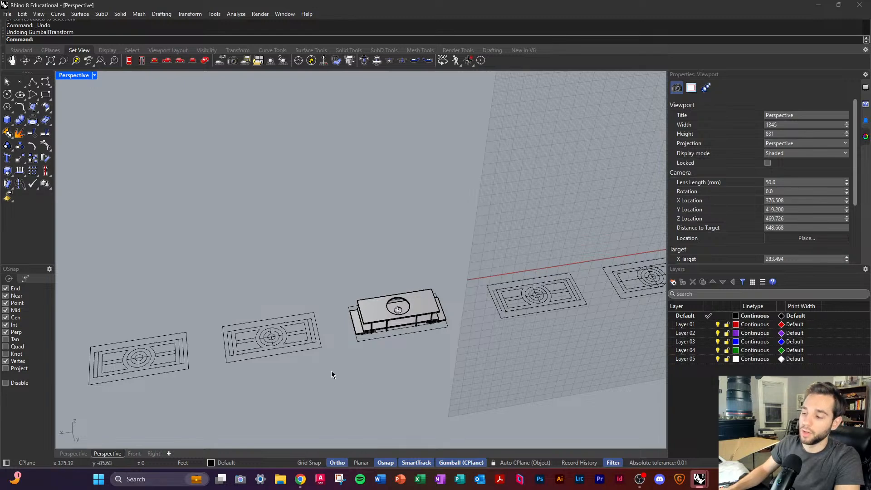
{"action": "right_click_drag", "start_coordinate": [331, 371], "coordinate": [309, 372]}
{"action": "left_click_drag", "start_coordinate": [322, 378], "coordinate": [193, 293]}
{"action": "key", "text": "ctrl+alt+e"}
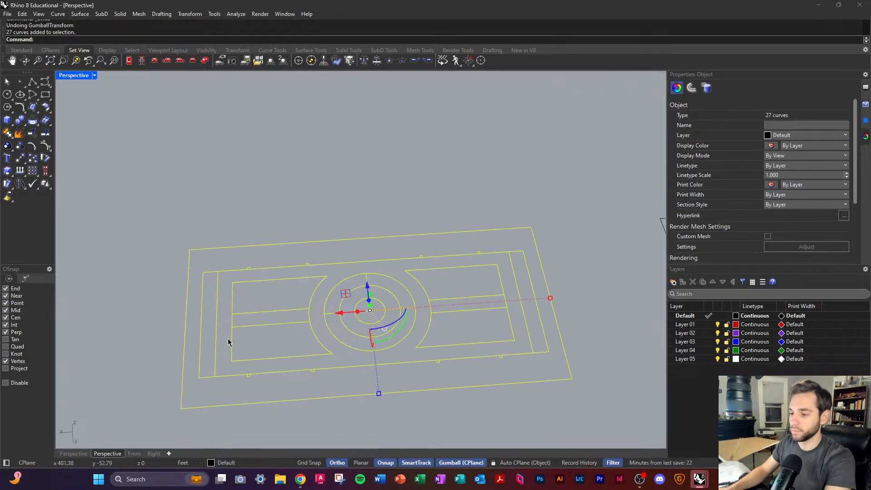
{"action": "type", "text": "tr"}
{"action": "key", "text": "Return"}
{"action": "left_click", "coordinate": [272, 341]}
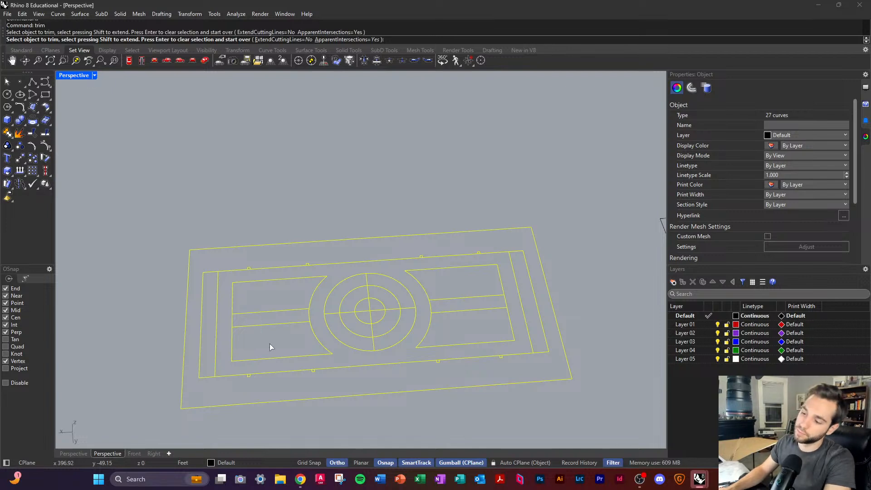
{"action": "right_click_drag", "start_coordinate": [272, 341], "coordinate": [266, 349]}
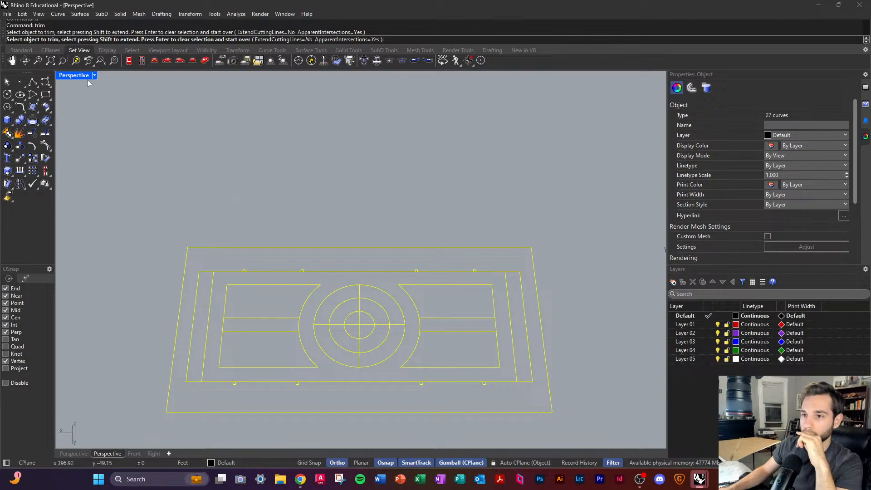
{"action": "key", "text": "Escape"}
Step: Delete the two parallel lines inside the room farther from the pavilion in the nearer plan copy
{"action": "scroll", "coordinate": [259, 331], "scroll_direction": "up", "scroll_amount": 3}
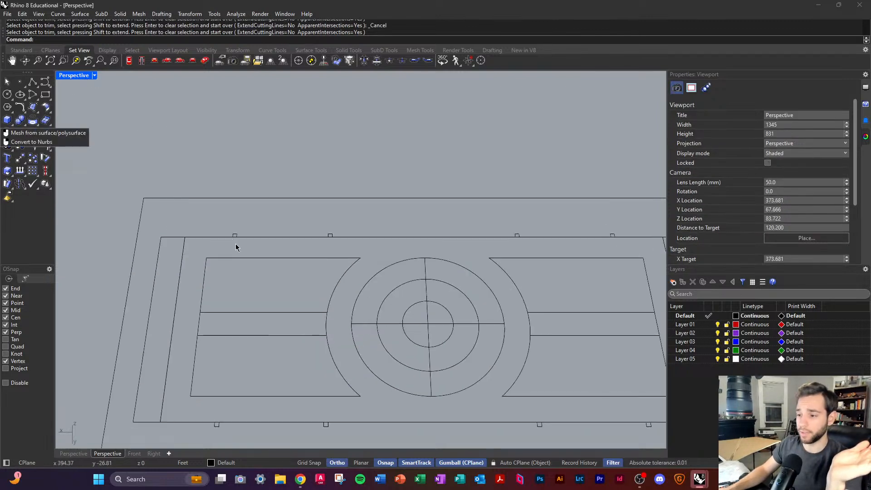
{"action": "left_click_drag", "start_coordinate": [259, 349], "coordinate": [252, 307]}
{"action": "key", "text": "Delete"}
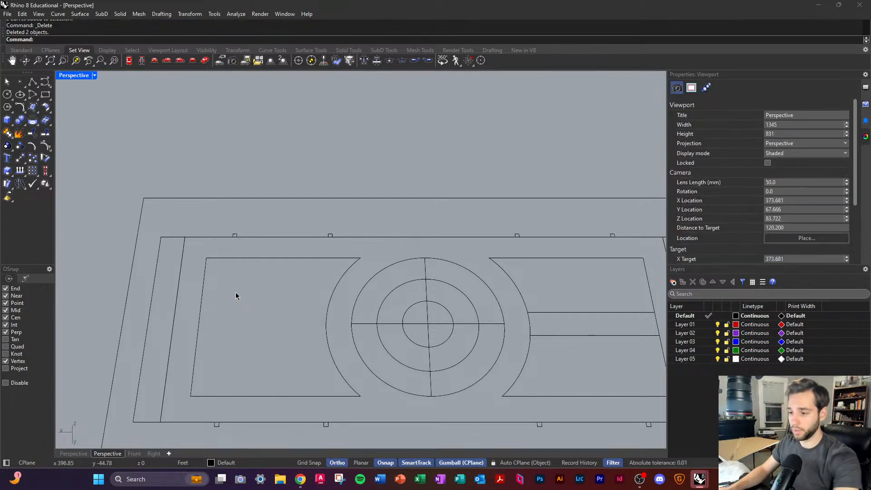
Step: Extrude the emptied room's three-sided outline together with its concave arc upward into a tall closed block
{"action": "left_click", "coordinate": [273, 259]}
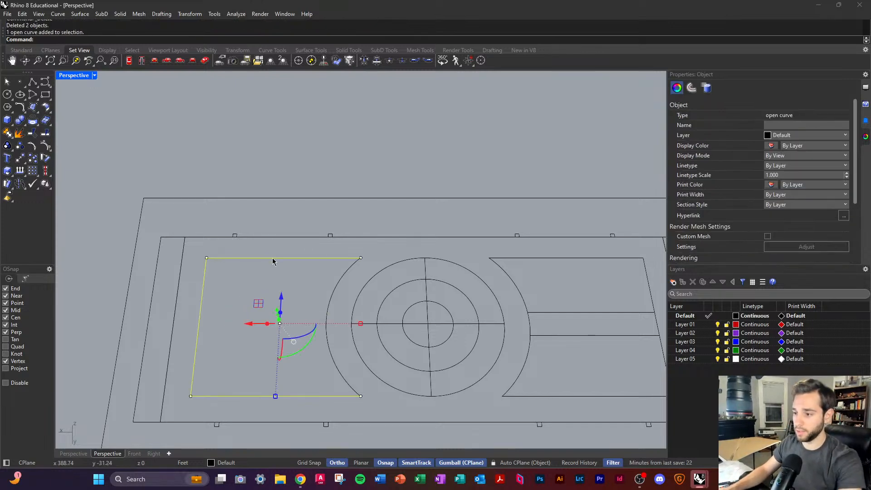
{"action": "left_click", "coordinate": [329, 307], "text": "shift"}
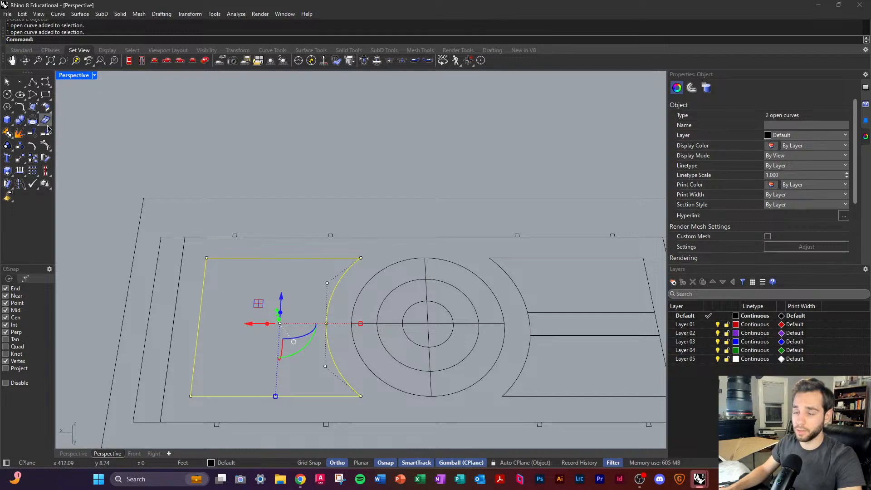
{"action": "right_click_drag", "start_coordinate": [272, 313], "coordinate": [268, 259]}
{"action": "scroll", "coordinate": [270, 285], "scroll_direction": "down", "scroll_amount": 5}
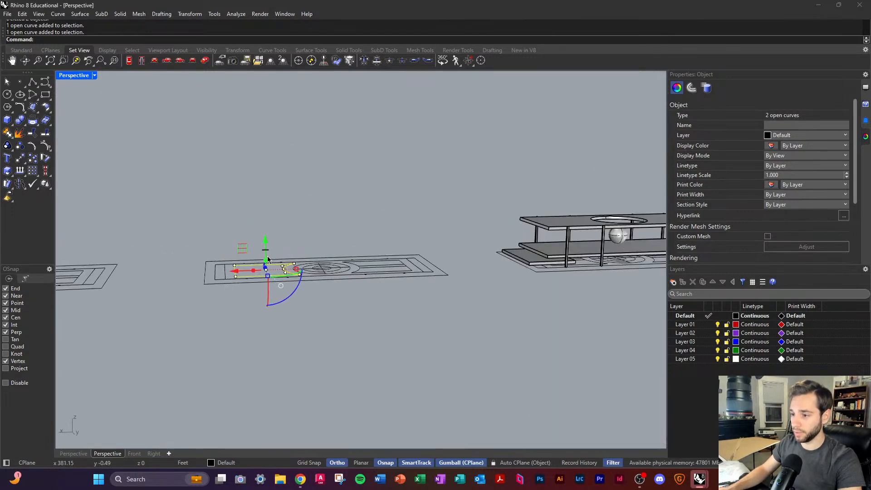
{"action": "left_click_drag", "start_coordinate": [266, 261], "coordinate": [267, 187]}
{"action": "left_click", "coordinate": [393, 170]}
{"action": "right_click_drag", "start_coordinate": [393, 169], "coordinate": [286, 238]}
{"action": "scroll", "coordinate": [259, 310], "scroll_direction": "up", "scroll_amount": 5}
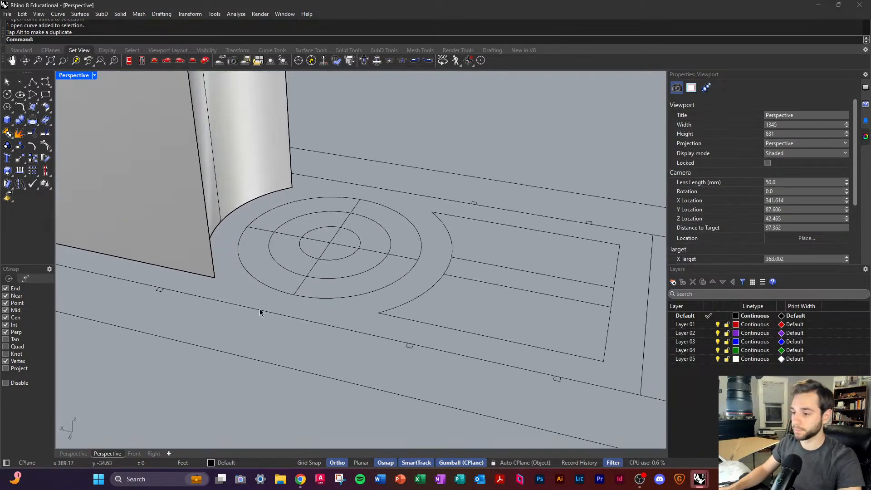
{"action": "scroll", "coordinate": [260, 308], "scroll_direction": "down", "scroll_amount": 6}
Step: Move the block onto the pavilion's floor slab, using the slab corner in the plan and the matching corner of the modelled slab
{"action": "left_click", "coordinate": [279, 276]}
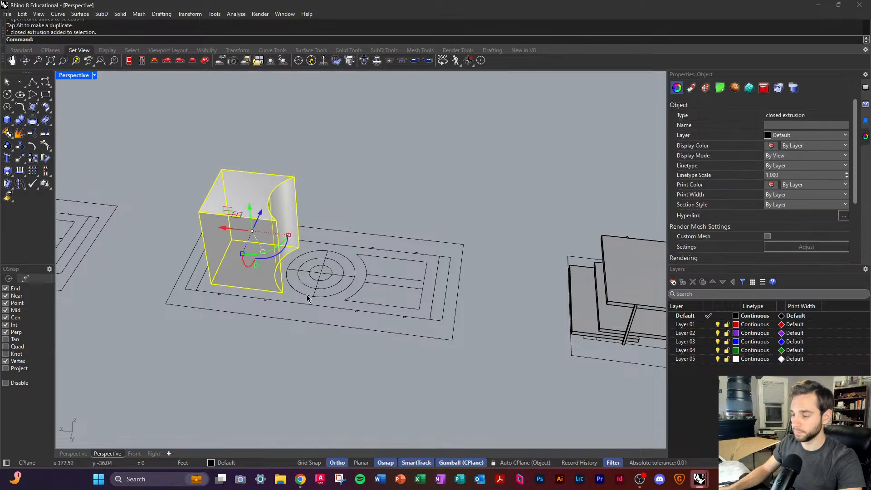
{"action": "type", "text": "m"}
{"action": "key", "text": "Return"}
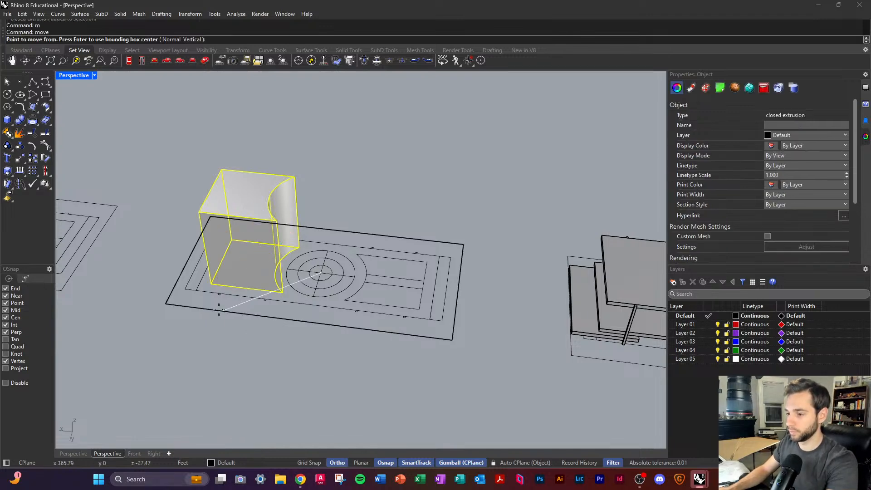
{"action": "scroll", "coordinate": [202, 315], "scroll_direction": "down", "scroll_amount": 2}
{"action": "right_click_drag", "start_coordinate": [202, 316], "coordinate": [259, 313]}
{"action": "left_click", "coordinate": [239, 345]}
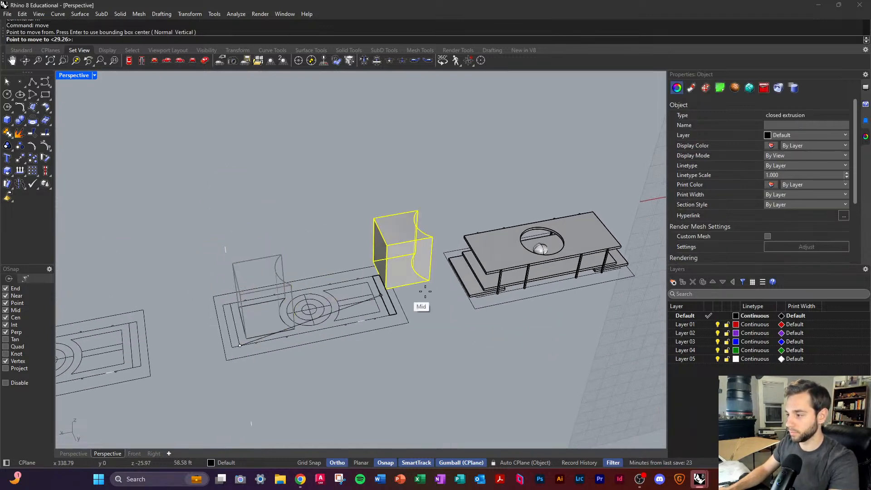
{"action": "scroll", "coordinate": [424, 295], "scroll_direction": "up", "scroll_amount": 5}
{"action": "left_click", "coordinate": [417, 291]}
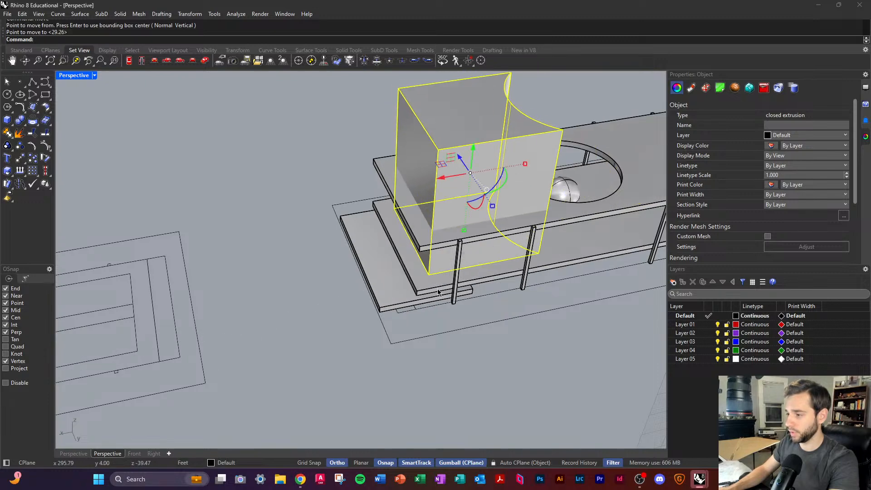
Step: Scale the room block vertically in one dimension from its base corner so its top meets the underside of the roof slab
{"action": "right_click_drag", "start_coordinate": [520, 264], "coordinate": [503, 264]}
{"action": "type", "text": "sc"}
{"action": "key", "text": "Return"}
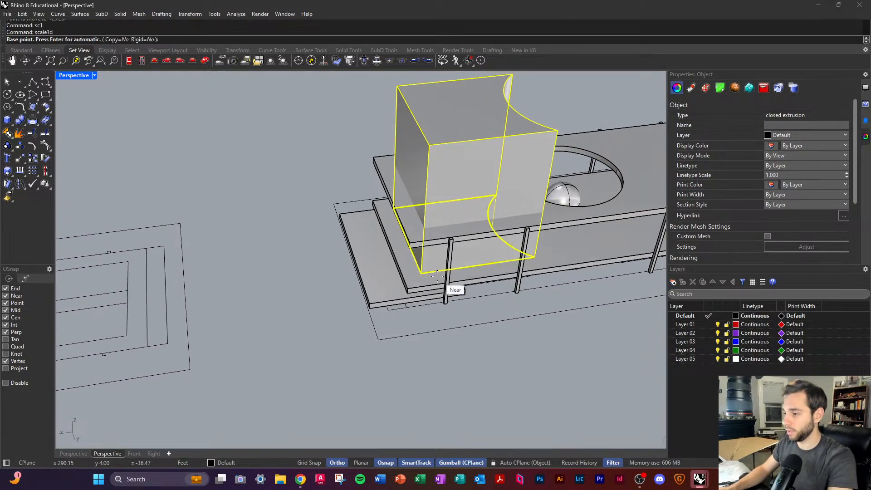
{"action": "left_click", "coordinate": [421, 273]}
{"action": "left_click", "coordinate": [430, 146]}
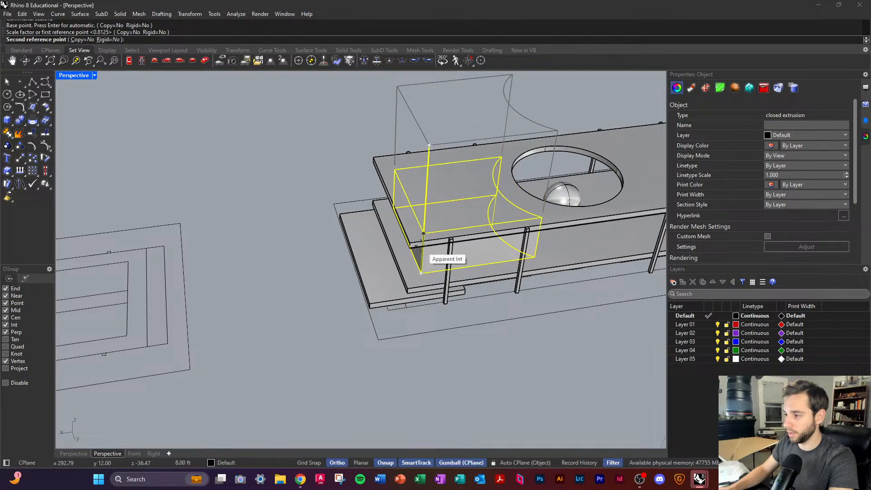
{"action": "right_click_drag", "start_coordinate": [422, 247], "coordinate": [399, 136]}
{"action": "left_click", "coordinate": [395, 118]}
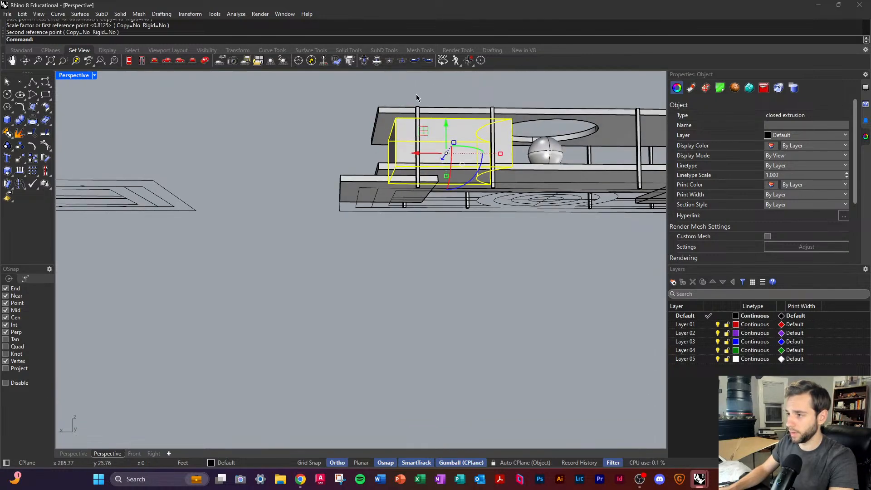
{"action": "left_click", "coordinate": [416, 94]}
Step: Mirror a copy of the room block to the pavilion's other end, across the midpoint of the floor slab's long edge
{"action": "right_click_drag", "start_coordinate": [435, 97], "coordinate": [419, 218]}
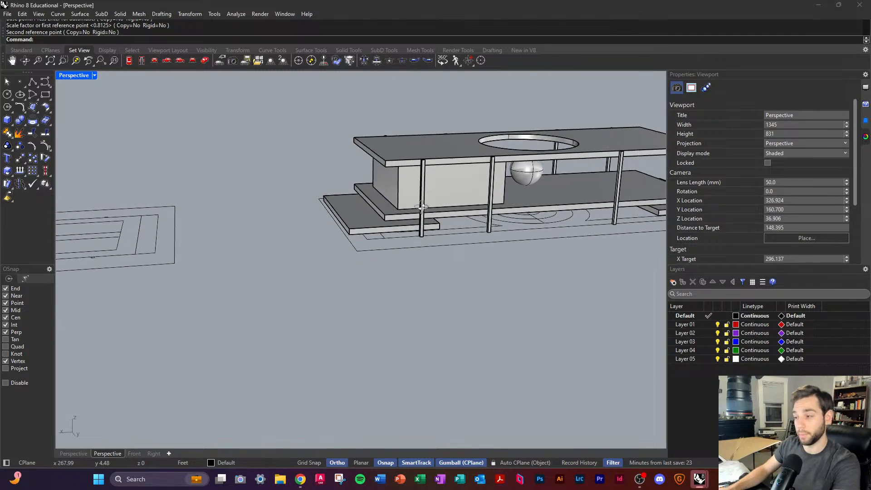
{"action": "left_click", "coordinate": [449, 185]}
{"action": "right_click_drag", "start_coordinate": [450, 185], "coordinate": [453, 232]}
{"action": "type", "text": "mi"}
{"action": "key", "text": "Return"}
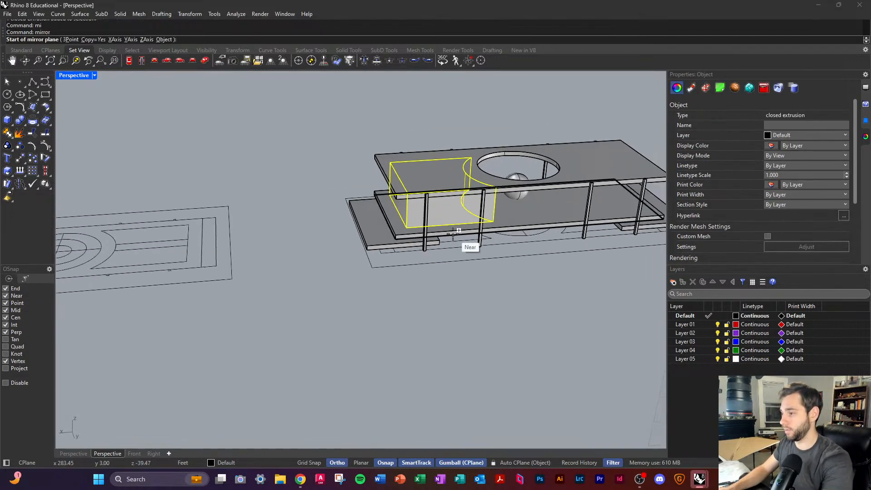
{"action": "left_click", "coordinate": [527, 232]}
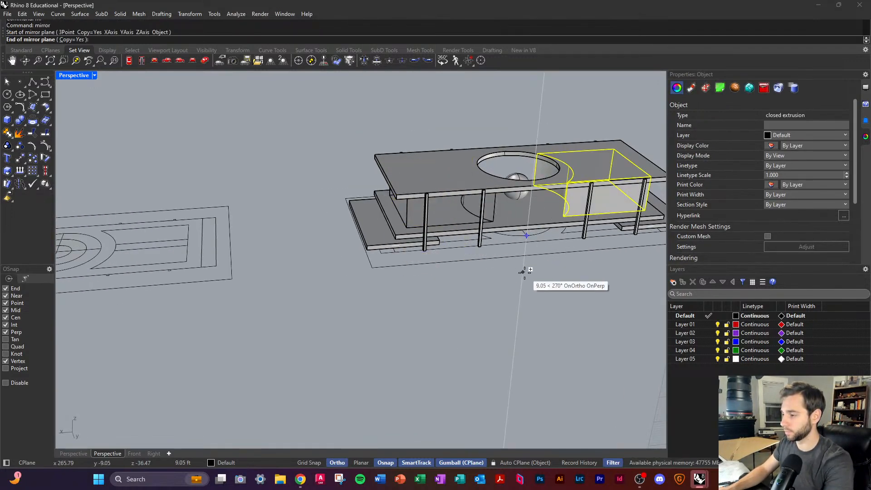
{"action": "left_click", "coordinate": [525, 272]}
{"action": "left_click", "coordinate": [596, 295]}
Step: Examine the pavilion from several angles and distances, checking both room blocks between the floor and roof slabs
{"action": "right_click_drag", "start_coordinate": [595, 295], "coordinate": [575, 254]}
{"action": "scroll", "coordinate": [478, 168], "scroll_direction": "down", "scroll_amount": 4}
{"action": "right_click_drag", "start_coordinate": [550, 179], "coordinate": [515, 227]}
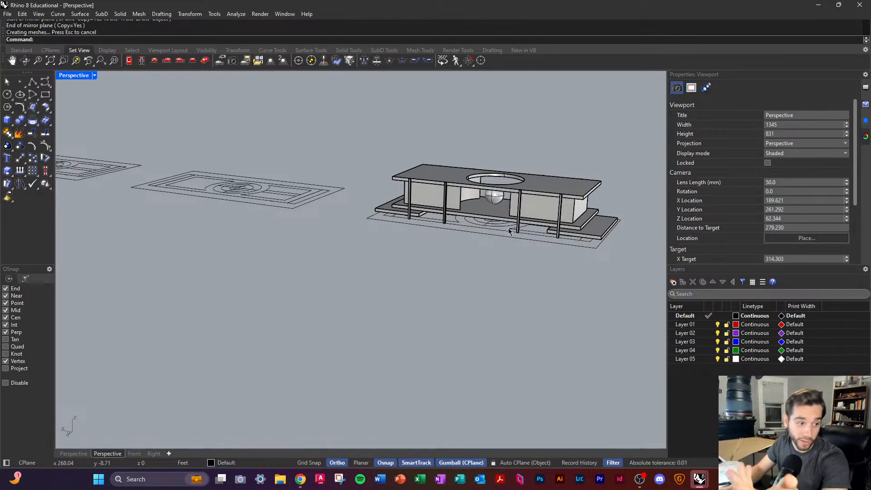
{"action": "scroll", "coordinate": [395, 267], "scroll_direction": "down", "scroll_amount": 2}
{"action": "scroll", "coordinate": [450, 251], "scroll_direction": "up", "scroll_amount": 5}
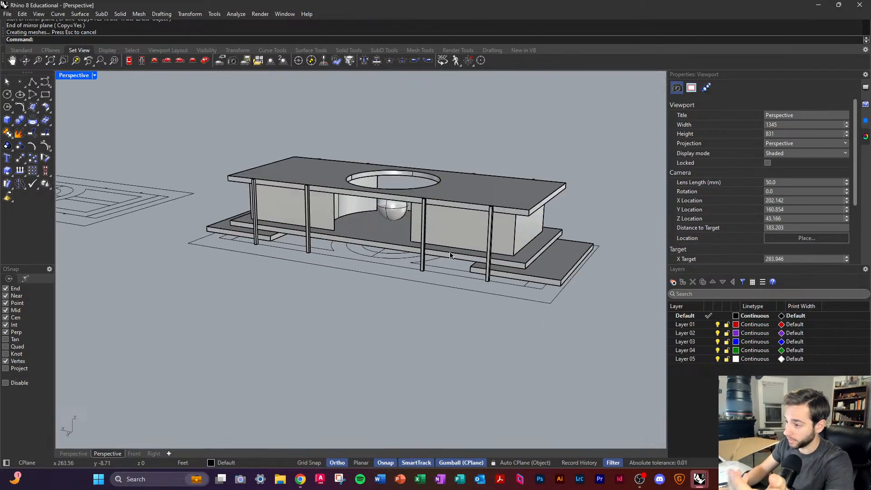
{"action": "scroll", "coordinate": [430, 241], "scroll_direction": "down", "scroll_amount": 4}
{"action": "right_click_drag", "start_coordinate": [372, 240], "coordinate": [428, 268]}
{"action": "scroll", "coordinate": [400, 242], "scroll_direction": "down", "scroll_amount": 4}
{"action": "scroll", "coordinate": [429, 247], "scroll_direction": "up", "scroll_amount": 8}
Step: Try to extrude the large circle of the spare plan copy with a value of 12', and undo it
{"action": "scroll", "coordinate": [462, 264], "scroll_direction": "down", "scroll_amount": 7}
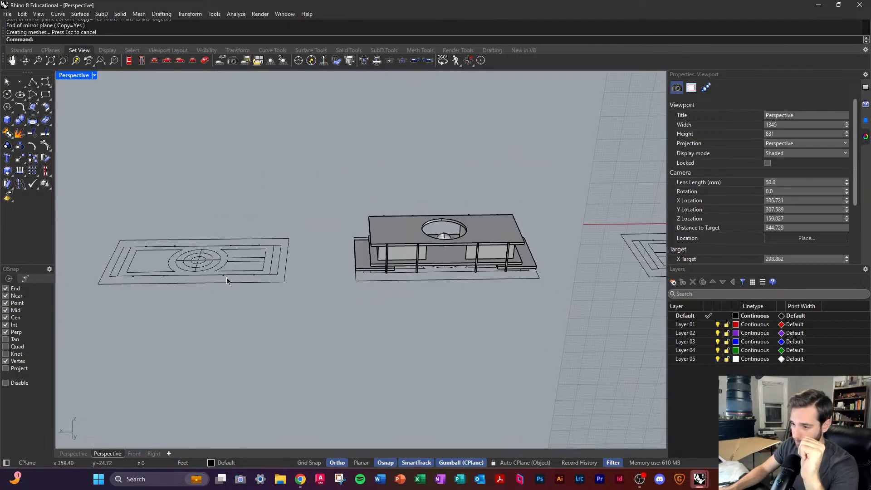
{"action": "scroll", "coordinate": [198, 273], "scroll_direction": "up", "scroll_amount": 7}
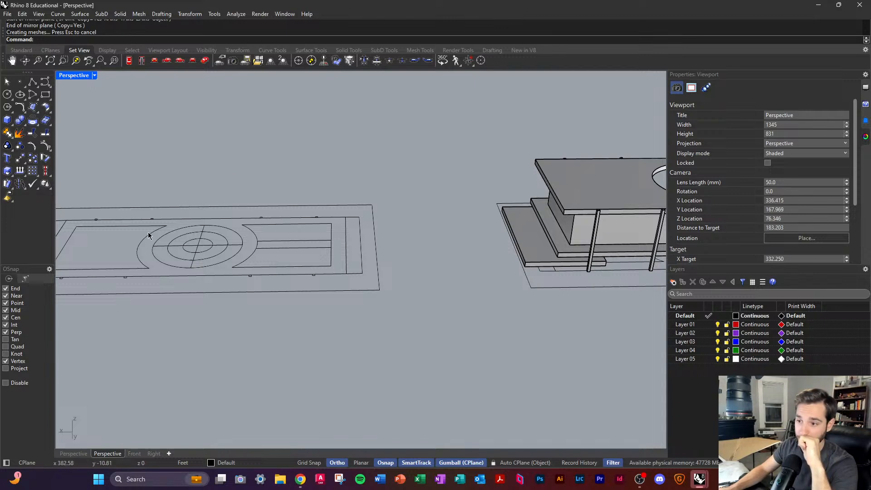
{"action": "scroll", "coordinate": [155, 235], "scroll_direction": "up", "scroll_amount": 2}
{"action": "left_click", "coordinate": [241, 224]}
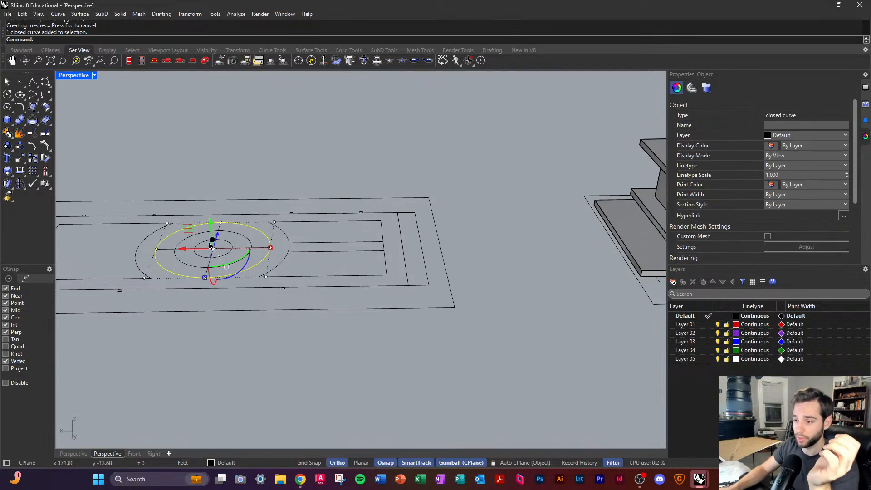
{"action": "left_click", "coordinate": [241, 249]}
{"action": "type", "text": "2"}
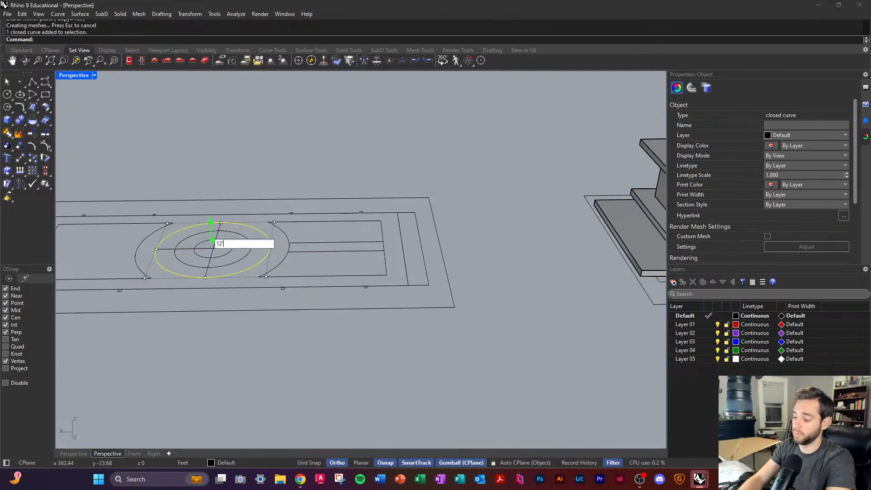
{"action": "key", "text": "Return"}
{"action": "key", "text": "ctrl+z"}
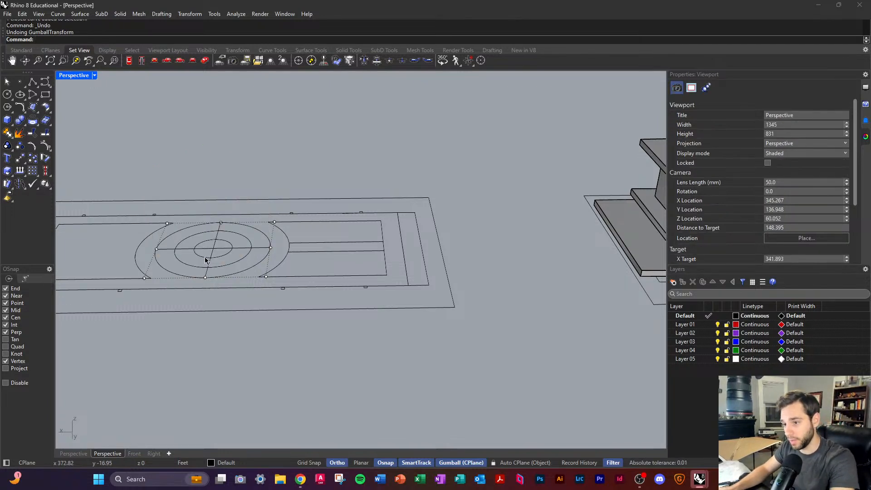
Step: Extrude the spare plan's large circle into a thin solid disc and copy the disc -100 feet along X to the pavilion's plan
{"action": "left_click", "coordinate": [242, 229]}
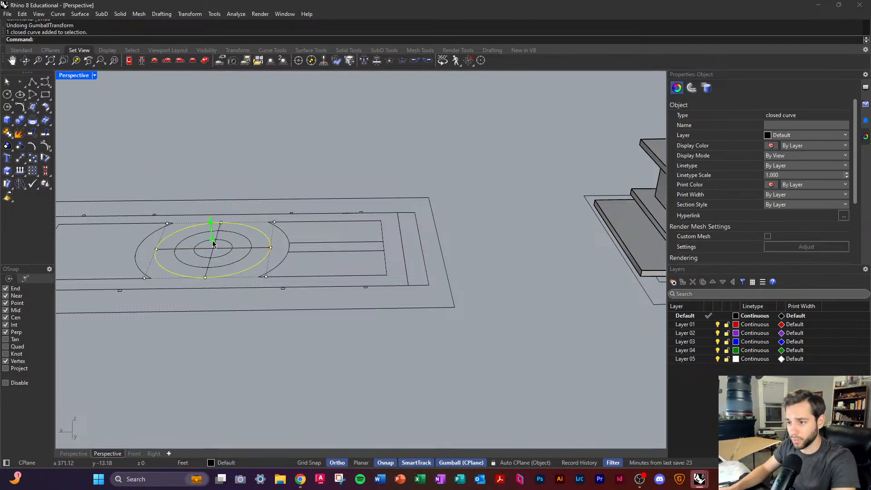
{"action": "left_click", "coordinate": [195, 205]}
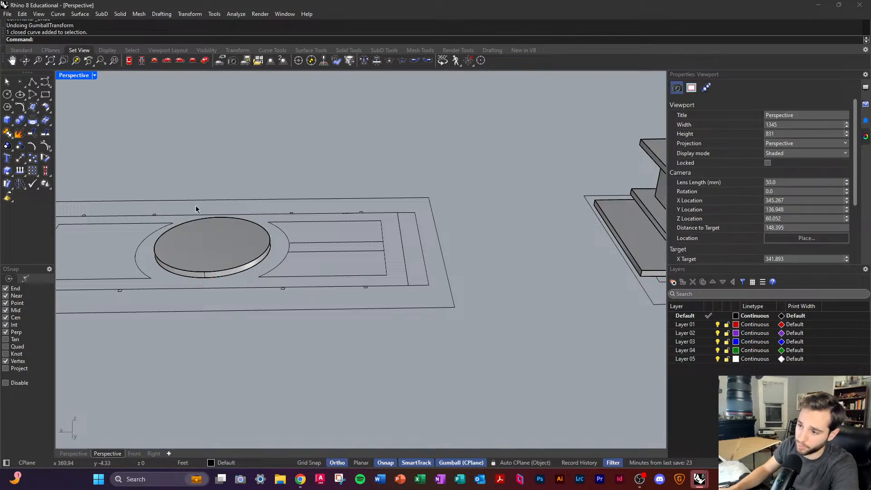
{"action": "scroll", "coordinate": [171, 221], "scroll_direction": "down", "scroll_amount": 8}
{"action": "left_click", "coordinate": [174, 228]}
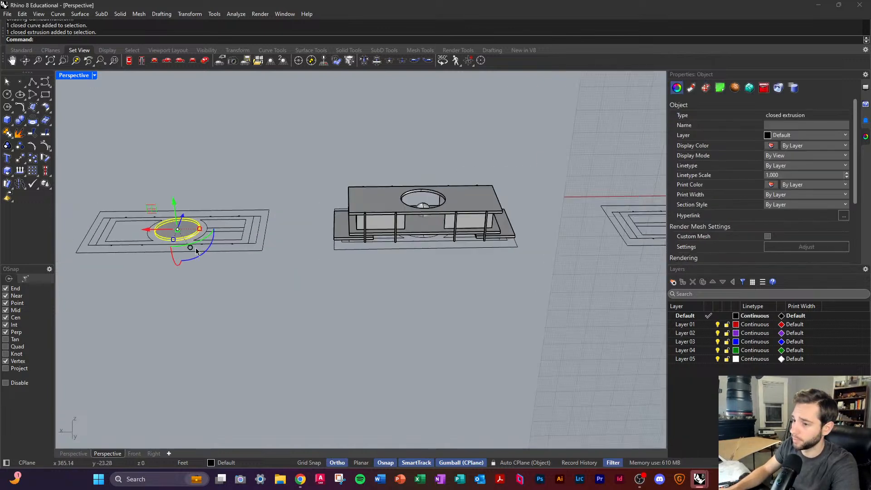
{"action": "left_click", "coordinate": [149, 230]}
{"action": "type", "text": "-"}
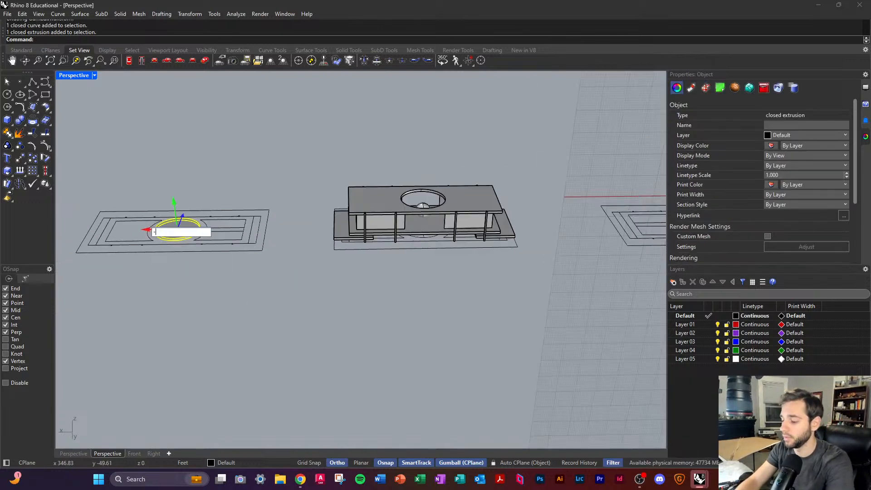
{"action": "type", "text": "100"}
{"action": "key", "text": "Return"}
{"action": "key", "text": "Escape"}
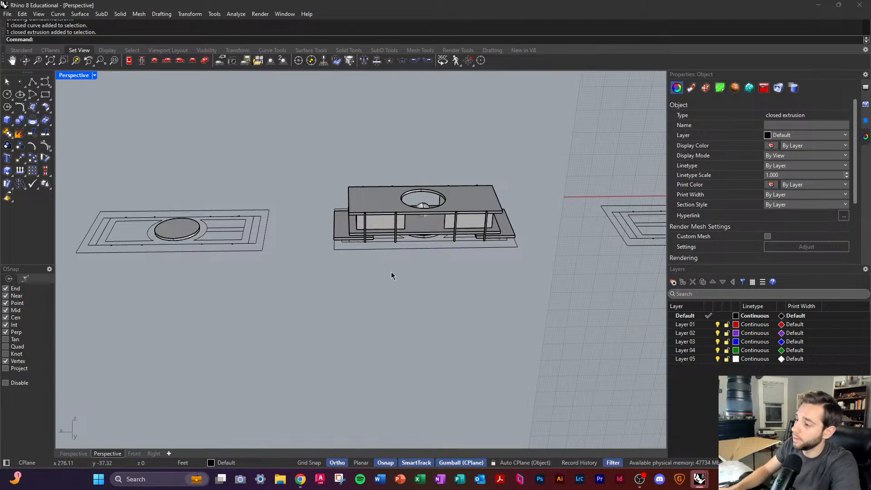
Step: Move the copied disc freehand straight up from the ground plan to the pavilion's floor slab, beneath the sphere
{"action": "right_click_drag", "start_coordinate": [457, 235], "coordinate": [405, 237]}
{"action": "scroll", "coordinate": [439, 213], "scroll_direction": "up", "scroll_amount": 15}
{"action": "left_click", "coordinate": [361, 206]}
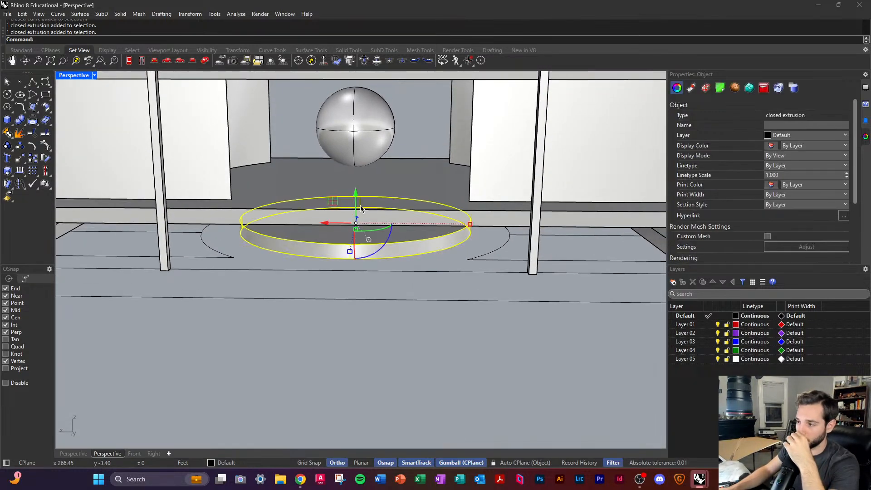
{"action": "left_click_drag", "start_coordinate": [358, 201], "coordinate": [368, 159]}
{"action": "left_click", "coordinate": [407, 332]}
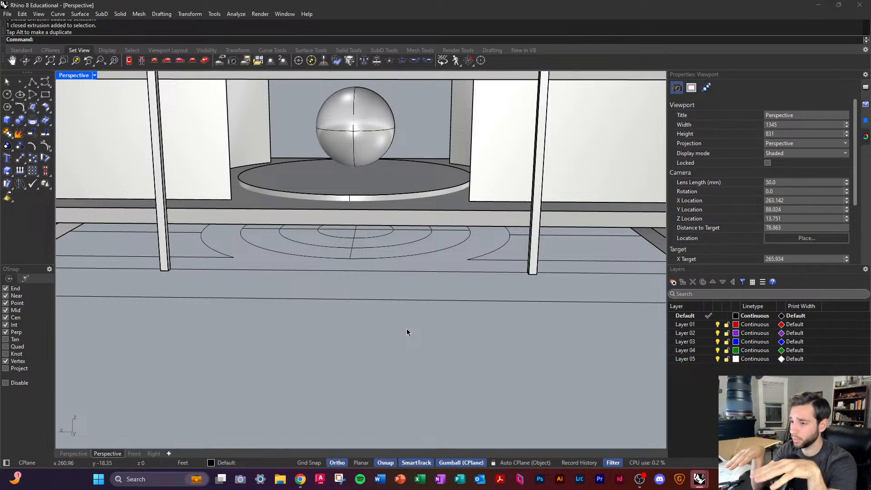
Step: Examine the disc's position relative to the floor slab, sphere and round roof opening from the front, above and an angle
{"action": "left_click", "coordinate": [270, 184]}
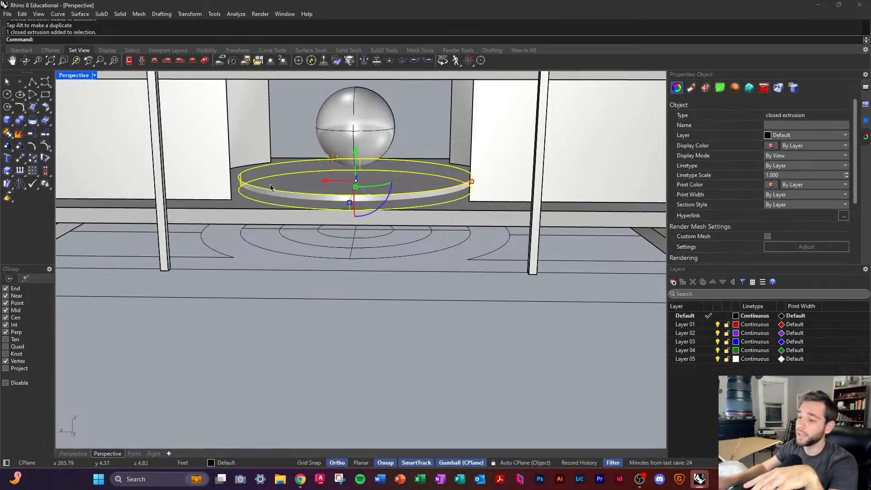
{"action": "scroll", "coordinate": [270, 186], "scroll_direction": "down", "scroll_amount": 5}
{"action": "right_click_drag", "start_coordinate": [347, 236], "coordinate": [333, 251]}
{"action": "scroll", "coordinate": [368, 207], "scroll_direction": "up", "scroll_amount": 7}
{"action": "scroll", "coordinate": [339, 204], "scroll_direction": "down", "scroll_amount": 12}
{"action": "right_click_drag", "start_coordinate": [339, 204], "coordinate": [348, 281]}
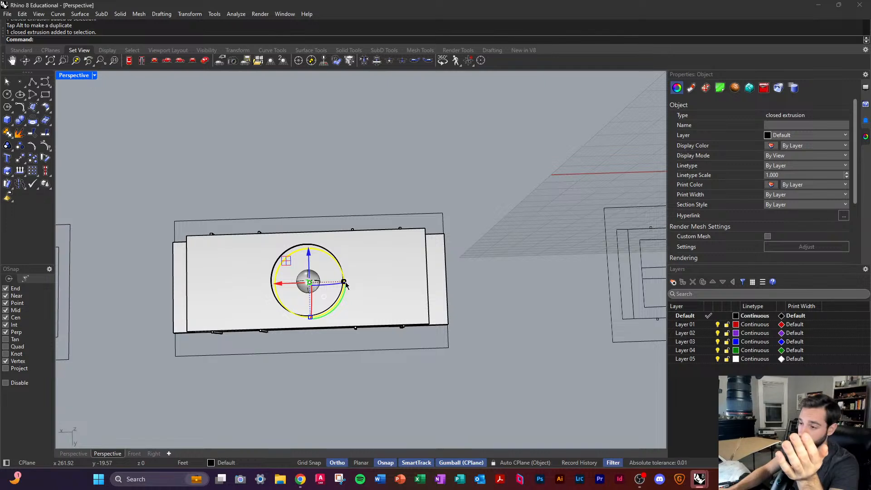
{"action": "scroll", "coordinate": [347, 283], "scroll_direction": "down", "scroll_amount": 6}
{"action": "right_click_drag", "start_coordinate": [347, 283], "coordinate": [435, 281]}
{"action": "scroll", "coordinate": [317, 285], "scroll_direction": "up", "scroll_amount": 8}
{"action": "scroll", "coordinate": [355, 319], "scroll_direction": "down", "scroll_amount": 3}
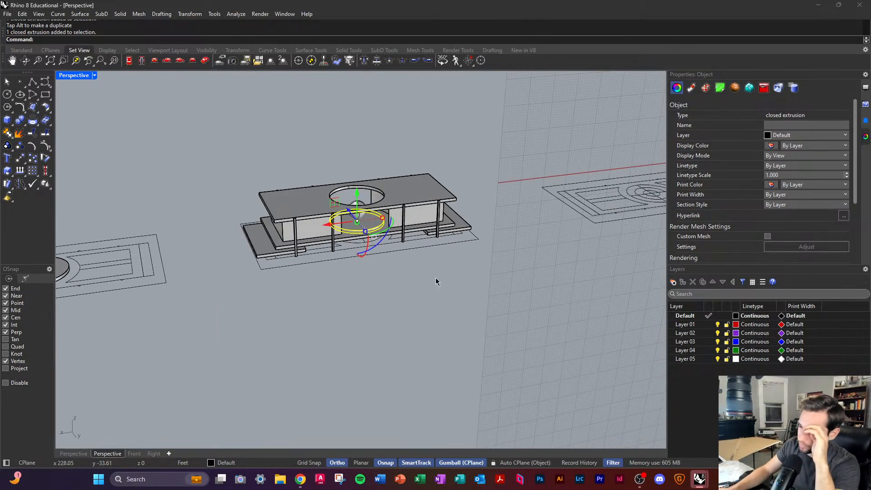
Step: Undo the disc's freehand vertical move
{"action": "left_click", "coordinate": [434, 278]}
{"action": "scroll", "coordinate": [348, 249], "scroll_direction": "up", "scroll_amount": 8}
{"action": "right_click_drag", "start_coordinate": [350, 249], "coordinate": [366, 227]}
{"action": "left_click", "coordinate": [361, 165]}
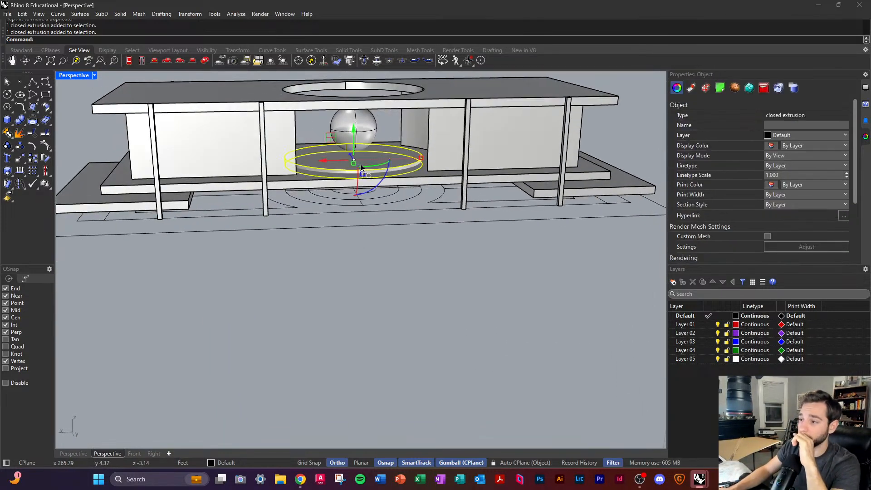
{"action": "scroll", "coordinate": [365, 183], "scroll_direction": "up", "scroll_amount": 2}
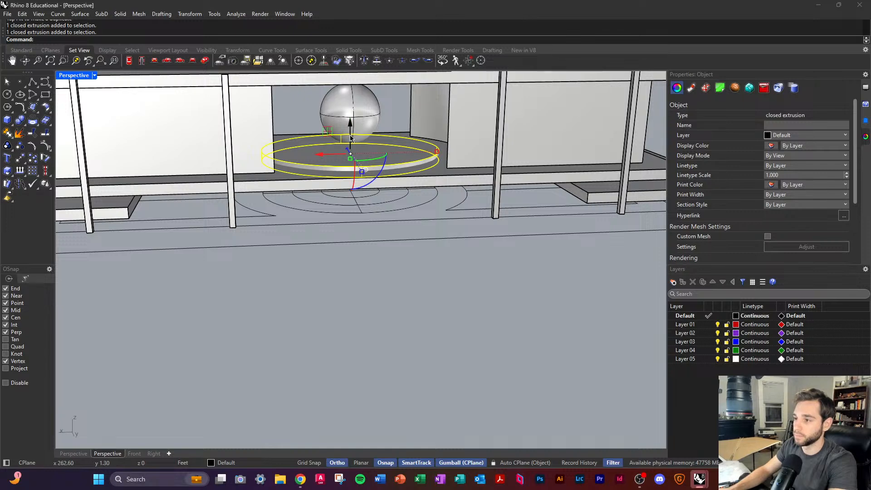
{"action": "key", "text": "ctrl+z"}
{"action": "left_click", "coordinate": [494, 274]}
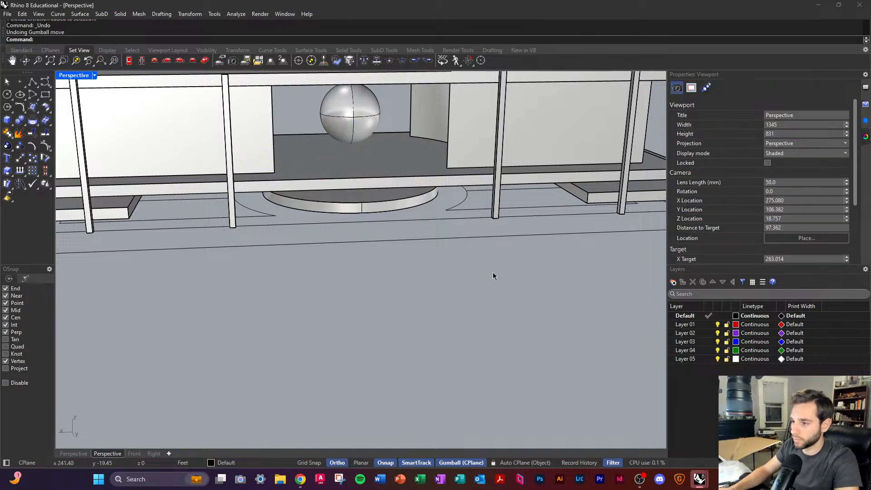
Step: Raise the disc exactly 3 feet from the ground plan so it lies within the thickness of the floor slab
{"action": "right_click_drag", "start_coordinate": [493, 273], "coordinate": [484, 257]}
{"action": "scroll", "coordinate": [243, 123], "scroll_direction": "up", "scroll_amount": 3}
{"action": "left_click", "coordinate": [338, 176]}
{"action": "scroll", "coordinate": [338, 176], "scroll_direction": "up", "scroll_amount": 2}
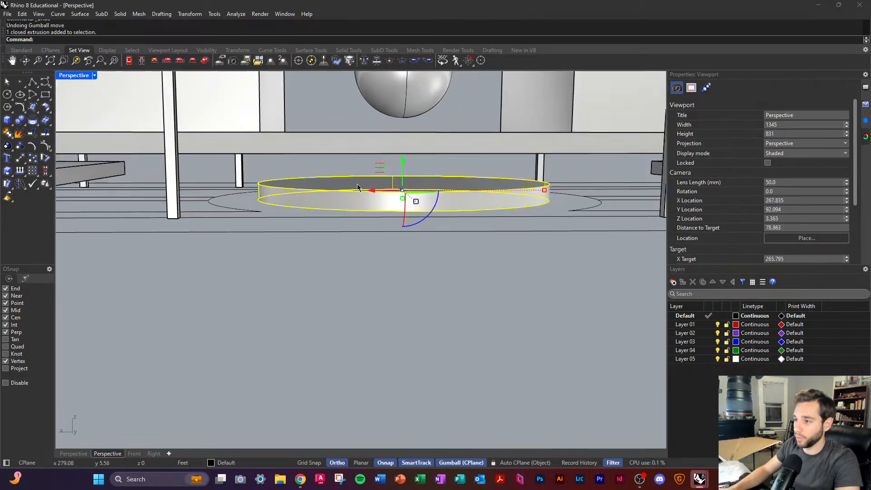
{"action": "left_click", "coordinate": [401, 162]}
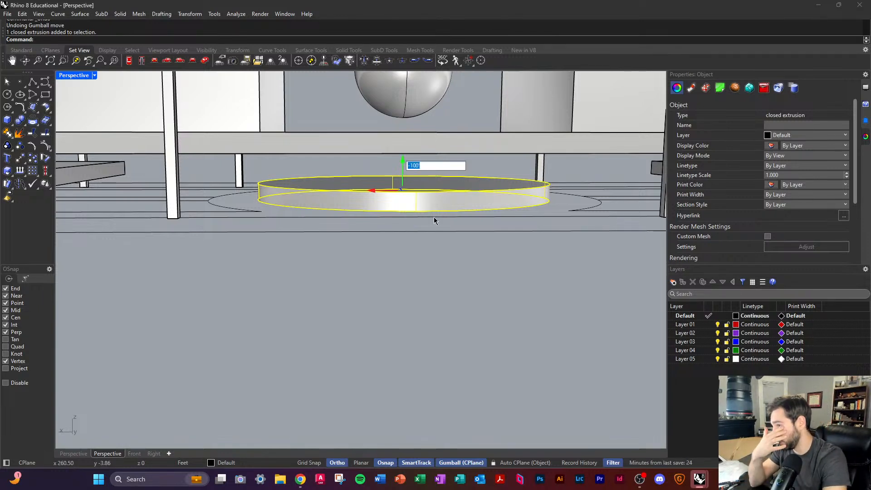
{"action": "type", "text": "3"}
{"action": "key", "text": "Return"}
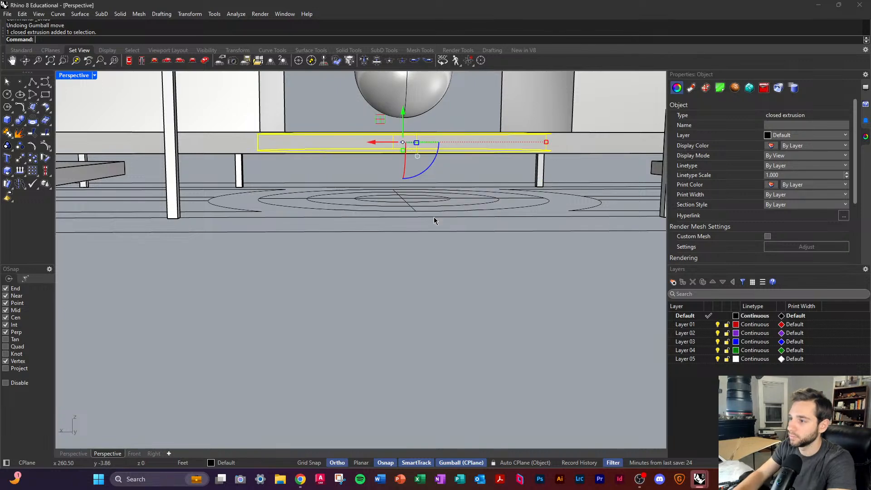
{"action": "left_click", "coordinate": [423, 256]}
{"action": "right_click_drag", "start_coordinate": [424, 255], "coordinate": [405, 228]}
{"action": "left_click", "coordinate": [396, 261]}
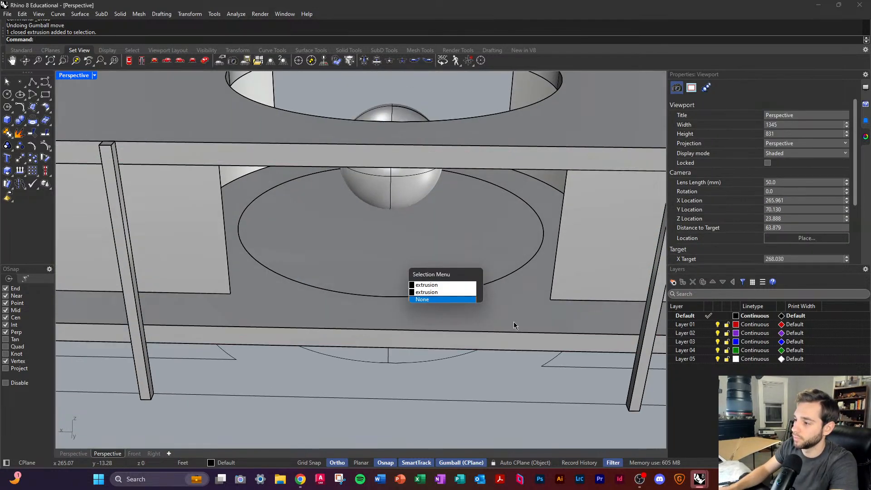
{"action": "left_click", "coordinate": [514, 323]}
{"action": "scroll", "coordinate": [375, 313], "scroll_direction": "down", "scroll_amount": 7}
{"action": "key", "text": "Escape"}
{"action": "right_click_drag", "start_coordinate": [375, 316], "coordinate": [396, 334]}
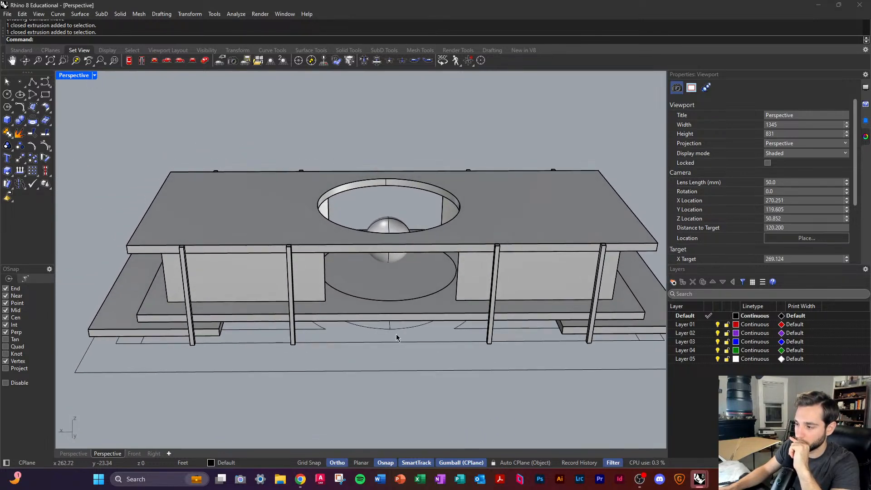
{"action": "left_click", "coordinate": [430, 313]}
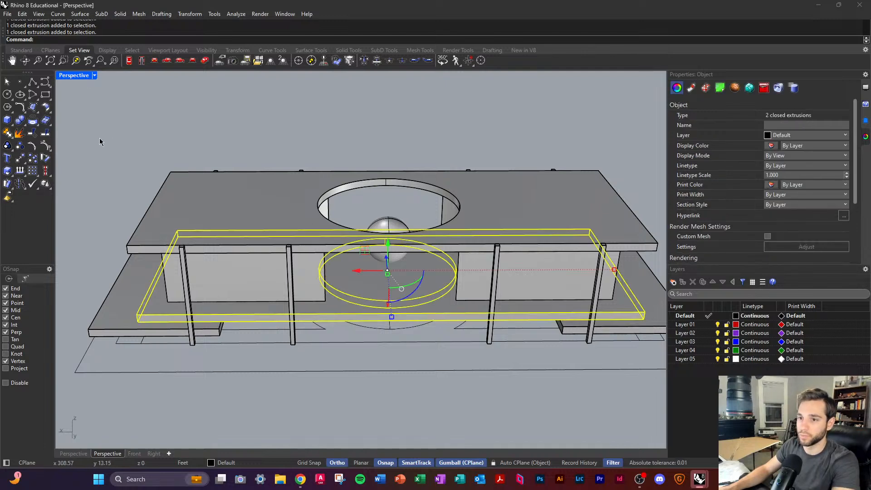
{"action": "left_click", "coordinate": [24, 126]}
{"action": "left_click", "coordinate": [129, 117]}
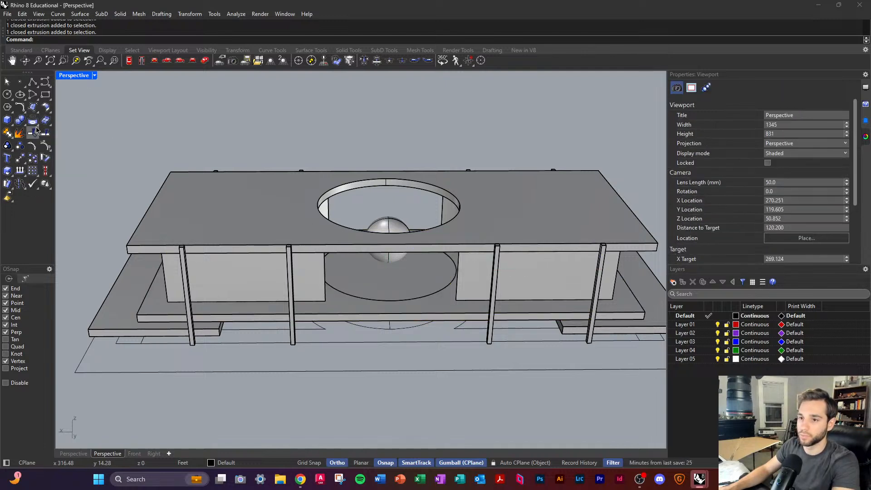
Step: Subtract the disc from the floor slab with a Boolean Difference, cutting a round opening beneath the sphere
{"action": "left_click", "coordinate": [27, 128]}
{"action": "left_click", "coordinate": [40, 124]}
{"action": "left_click", "coordinate": [345, 308]}
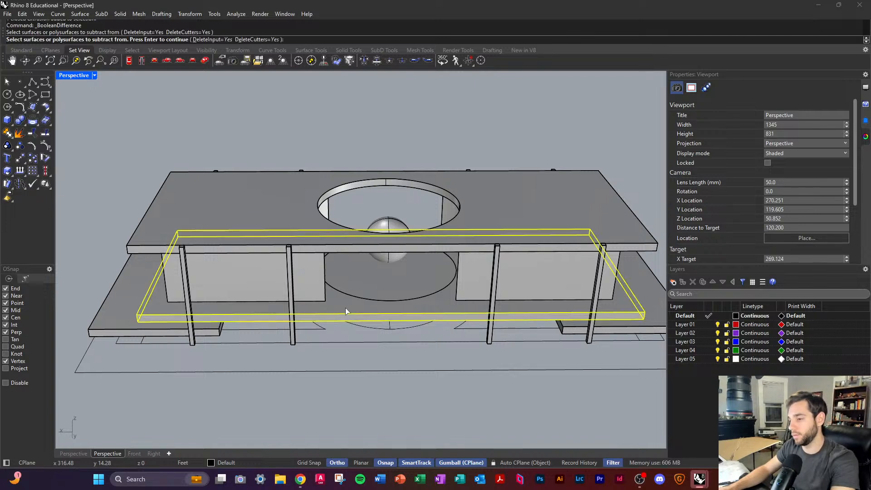
{"action": "left_click", "coordinate": [379, 291]}
{"action": "key", "text": "Return"}
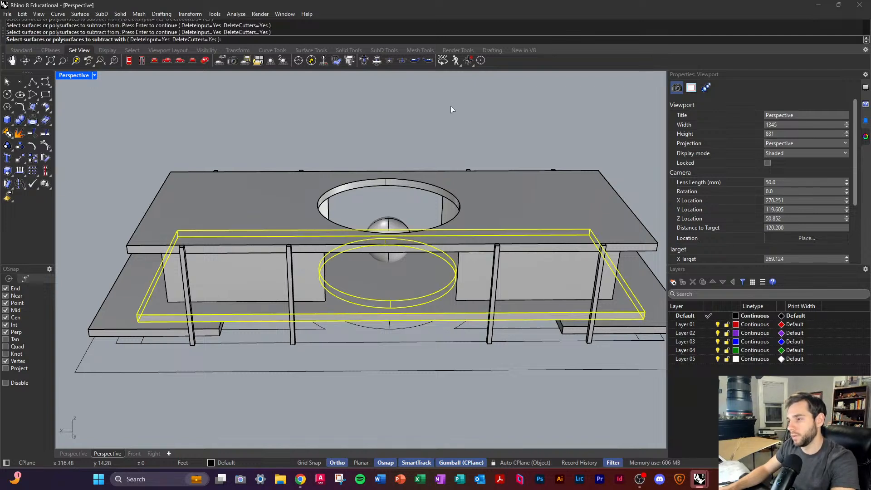
{"action": "key", "text": "Return"}
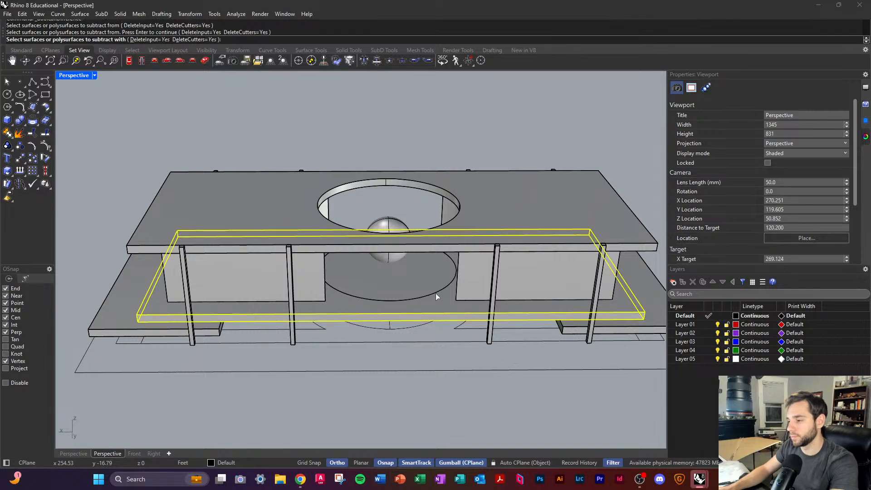
{"action": "left_click", "coordinate": [437, 297]}
{"action": "key", "text": "Return"}
Step: Copy the spare plan's remaining disc -100 feet along X to beneath the pavilion's round floor opening
{"action": "right_click_drag", "start_coordinate": [436, 296], "coordinate": [472, 291]}
{"action": "scroll", "coordinate": [282, 294], "scroll_direction": "down", "scroll_amount": 5}
{"action": "left_click", "coordinate": [239, 280]}
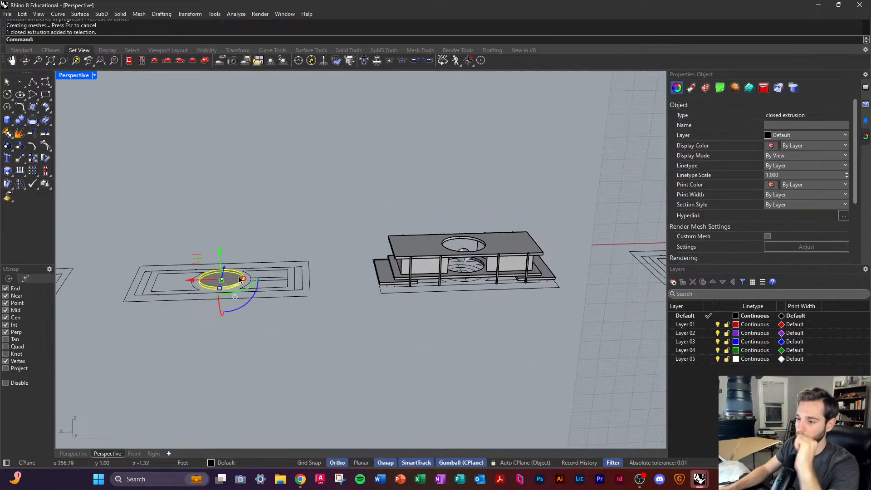
{"action": "left_click", "coordinate": [201, 285]}
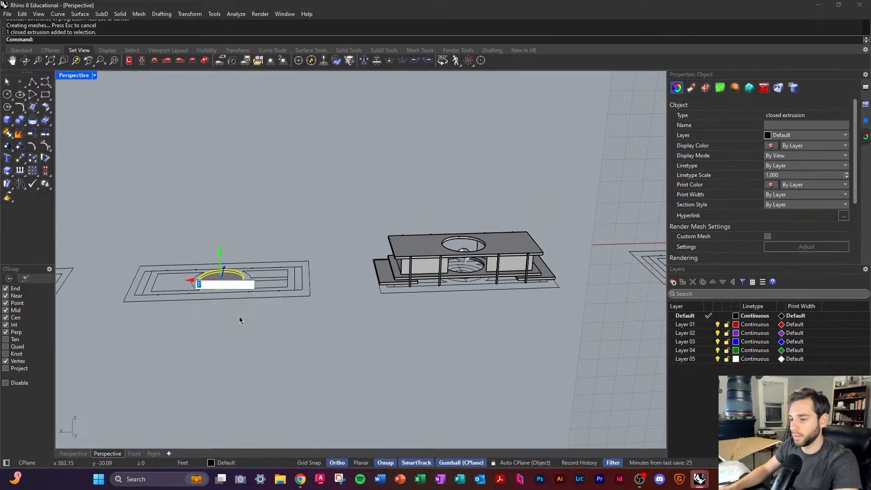
{"action": "type", "text": "20"}
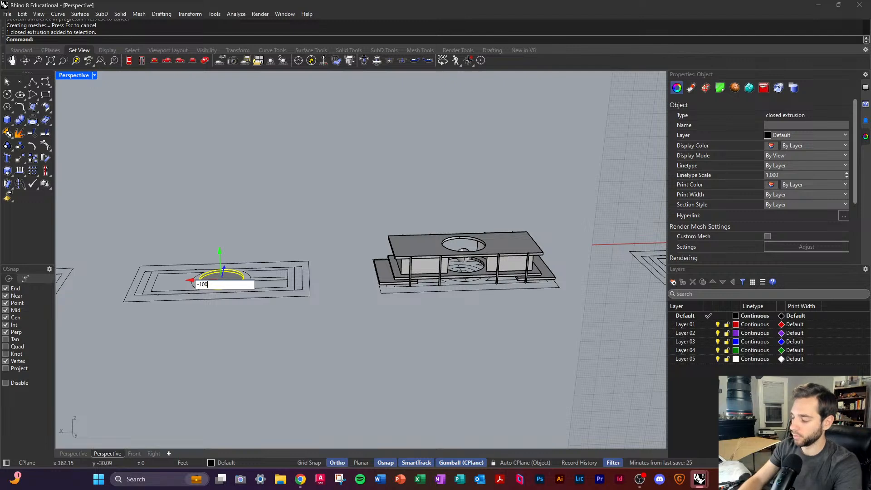
{"action": "key", "text": "Return"}
{"action": "left_click", "coordinate": [432, 357]}
Step: Raise the new disc vertically into the floor slab's round opening so its top sits slightly below the floor, and check the recess
{"action": "scroll", "coordinate": [470, 267], "scroll_direction": "up", "scroll_amount": 6}
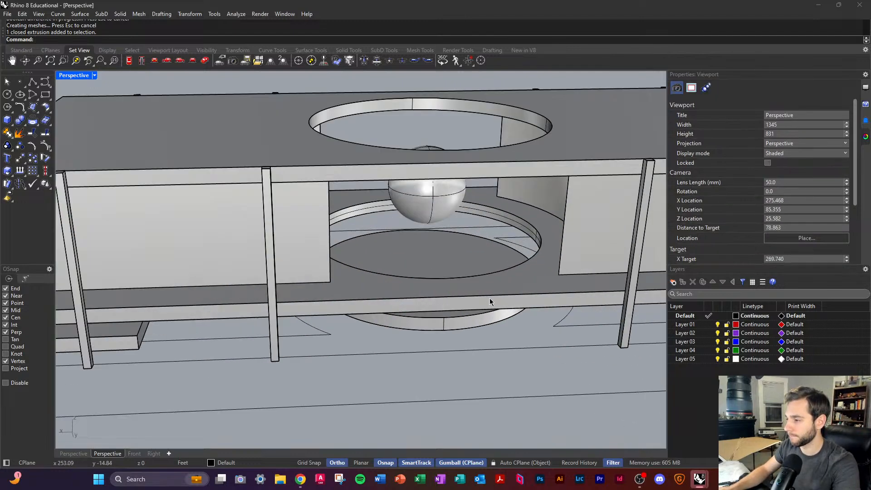
{"action": "left_click", "coordinate": [440, 247]}
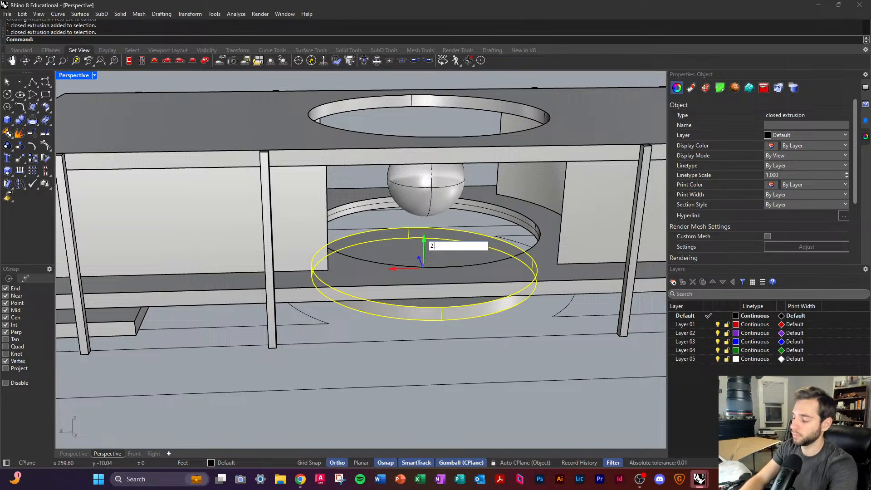
{"action": "type", "text": "2."}
{"action": "key", "text": "Return"}
{"action": "left_click", "coordinate": [462, 375]}
{"action": "right_click_drag", "start_coordinate": [472, 385], "coordinate": [407, 284]}
{"action": "scroll", "coordinate": [501, 419], "scroll_direction": "down", "scroll_amount": 2}
{"action": "scroll", "coordinate": [420, 307], "scroll_direction": "down", "scroll_amount": 2}
{"action": "scroll", "coordinate": [255, 298], "scroll_direction": "up", "scroll_amount": 5}
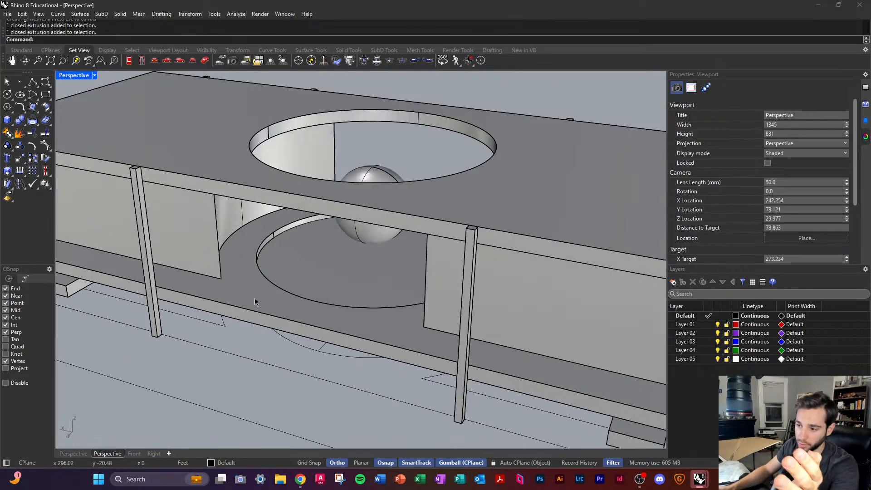
{"action": "scroll", "coordinate": [461, 279], "scroll_direction": "down", "scroll_amount": 8}
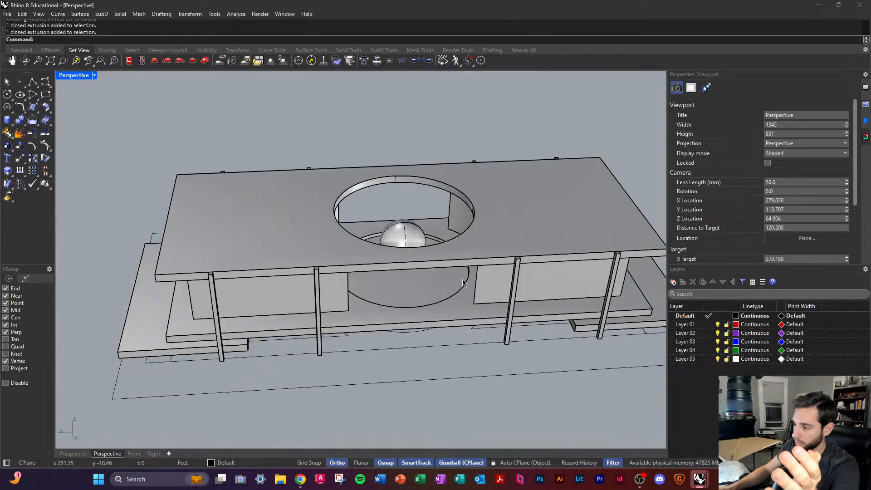
Step: Extrude the circle beneath the pavilion's round floor recess upward through the recessed disc, forming a cutting cylinder
{"action": "mouse_move", "coordinate": [462, 279]}
{"action": "right_mouse_down"}
{"action": "mouse_move", "coordinate": [499, 263]}
{"action": "mouse_move", "coordinate": [464, 263]}
{"action": "right_mouse_up"}
{"action": "scroll", "coordinate": [519, 252], "scroll_direction": "up", "scroll_amount": 8}
{"action": "scroll", "coordinate": [514, 259], "scroll_direction": "down", "scroll_amount": 4}
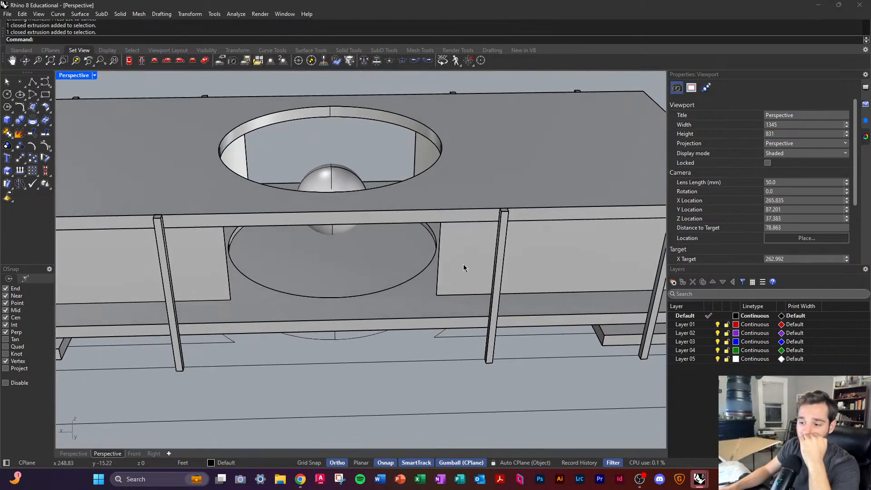
{"action": "scroll", "coordinate": [372, 295], "scroll_direction": "up", "scroll_amount": 3}
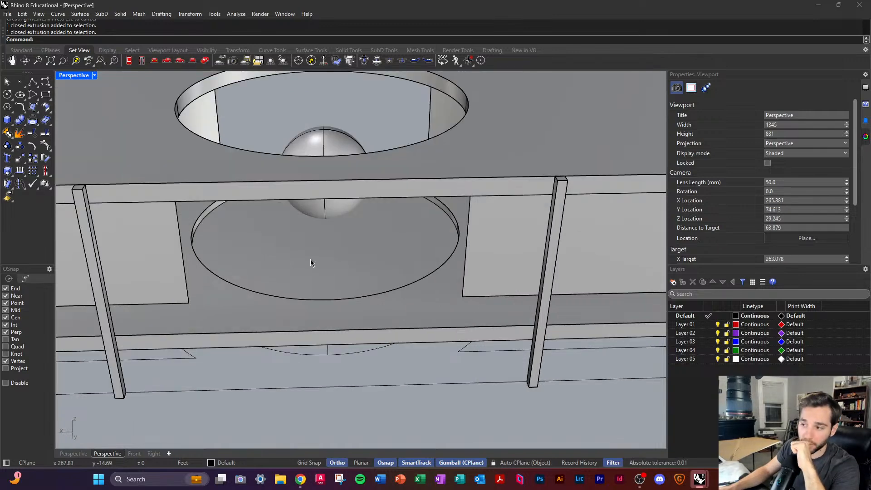
{"action": "scroll", "coordinate": [310, 263], "scroll_direction": "down", "scroll_amount": 2}
{"action": "scroll", "coordinate": [297, 267], "scroll_direction": "up", "scroll_amount": 4}
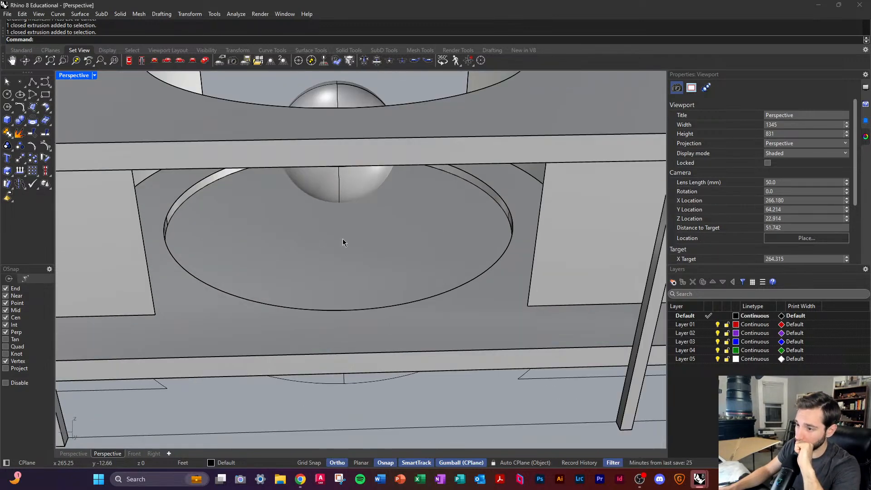
{"action": "scroll", "coordinate": [447, 297], "scroll_direction": "down", "scroll_amount": 3}
{"action": "right_click_drag", "start_coordinate": [447, 297], "coordinate": [403, 282]}
{"action": "left_click", "coordinate": [403, 283]}
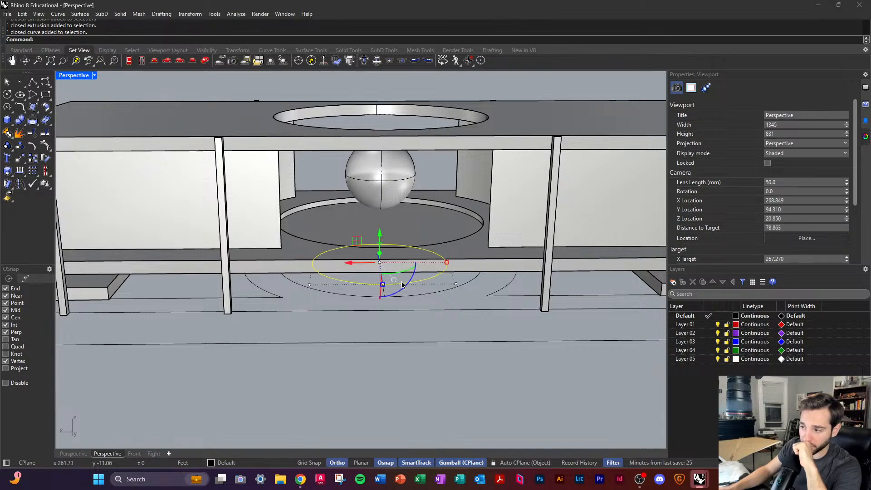
{"action": "left_click_drag", "start_coordinate": [384, 263], "coordinate": [384, 212]}
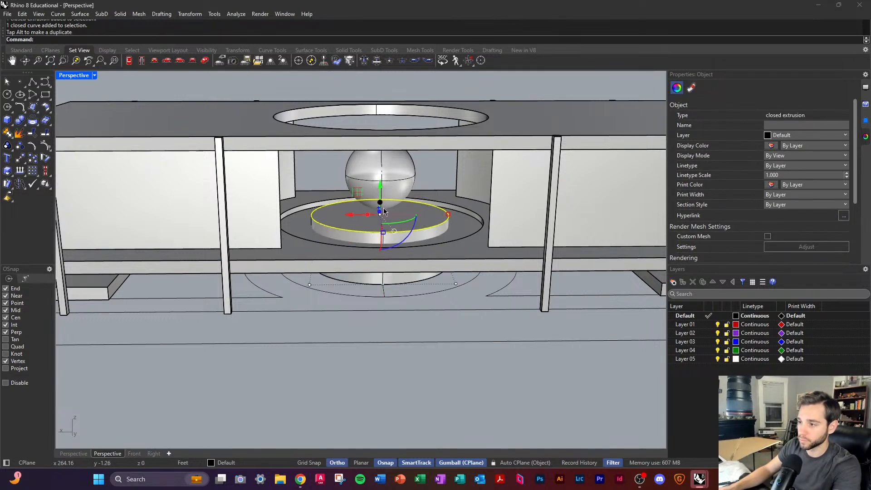
{"action": "left_click", "coordinate": [477, 413]}
{"action": "scroll", "coordinate": [396, 263], "scroll_direction": "up", "scroll_amount": 2}
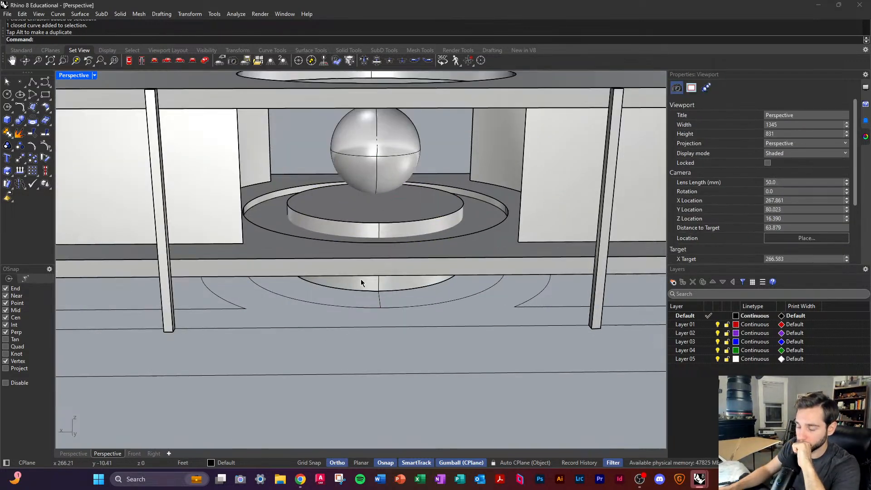
Step: Try to shift the cutting cylinder sideways along X, away from the centre of the round recess
{"action": "scroll", "coordinate": [361, 279], "scroll_direction": "down", "scroll_amount": 3}
{"action": "right_click_drag", "start_coordinate": [361, 279], "coordinate": [290, 227]}
{"action": "scroll", "coordinate": [271, 216], "scroll_direction": "up", "scroll_amount": 8}
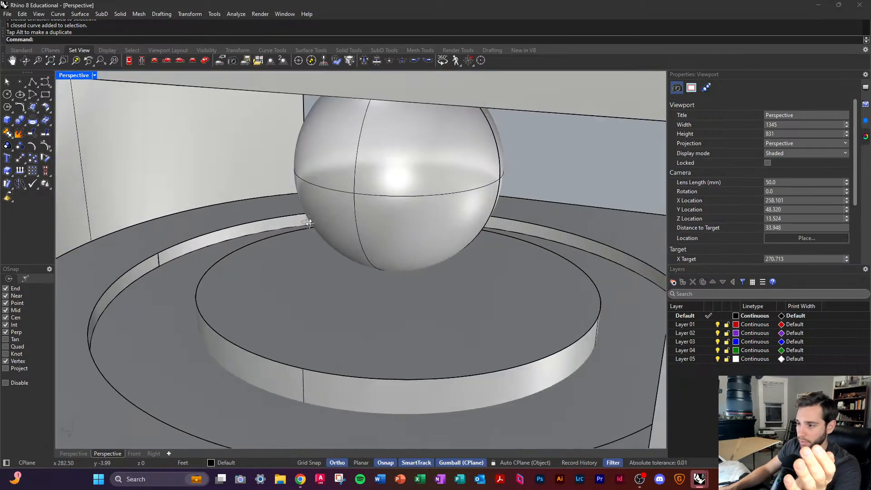
{"action": "scroll", "coordinate": [271, 216], "scroll_direction": "down", "scroll_amount": 10}
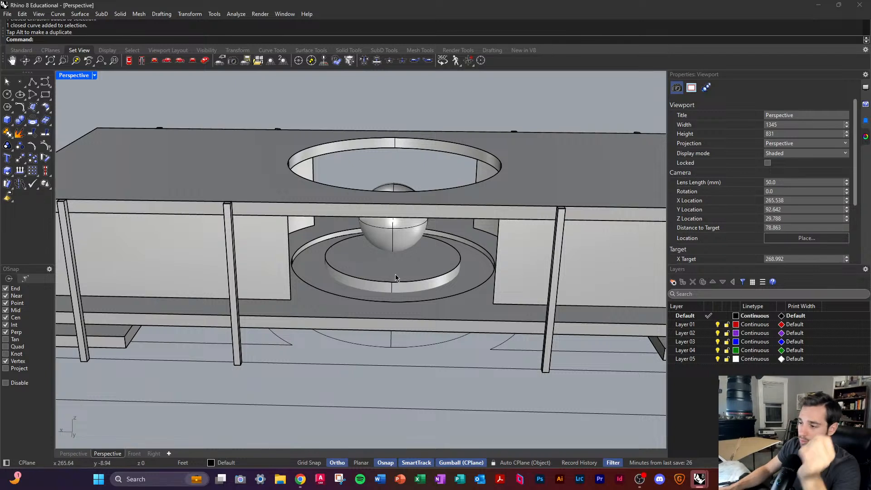
{"action": "left_click", "coordinate": [395, 277]}
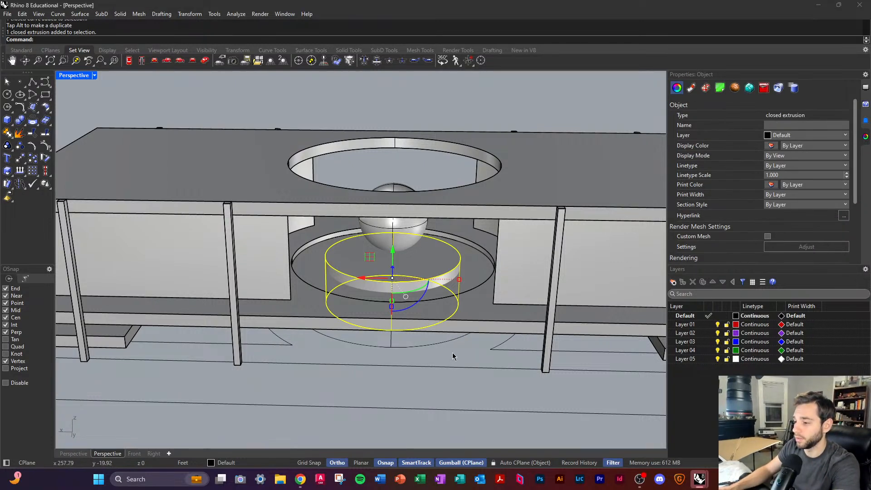
{"action": "left_click_drag", "start_coordinate": [365, 278], "coordinate": [318, 278]}
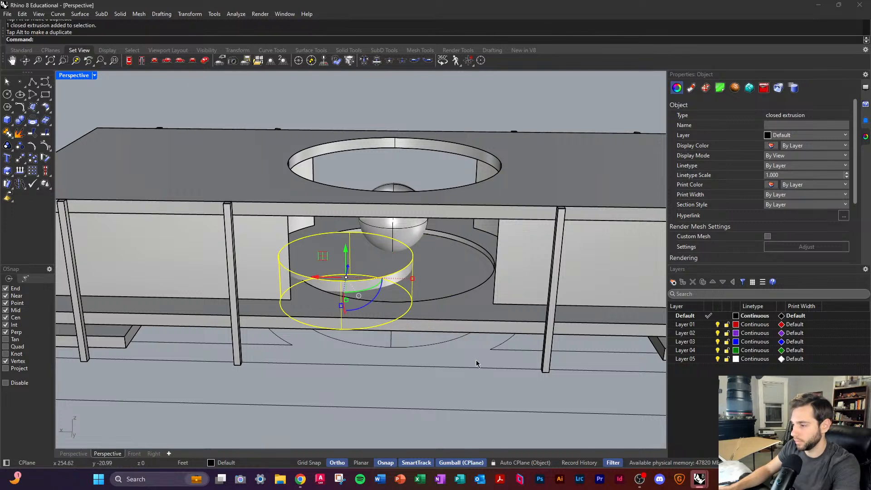
{"action": "right_click_drag", "start_coordinate": [474, 357], "coordinate": [463, 336]}
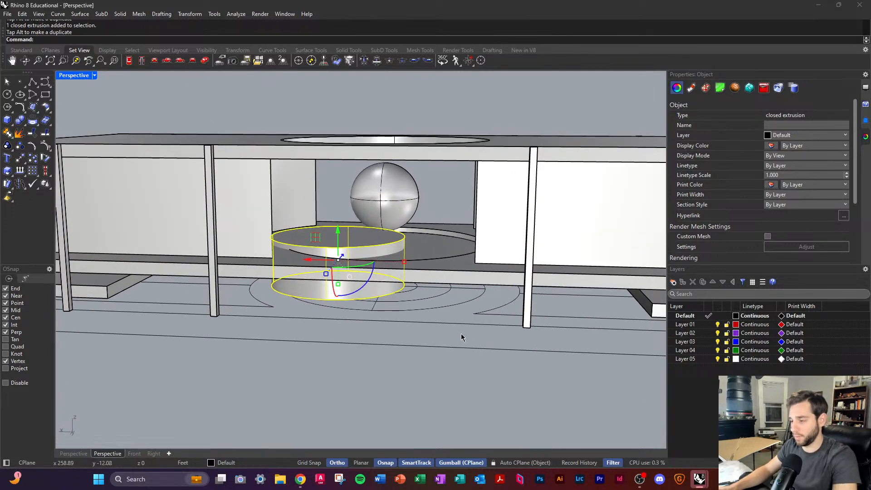
{"action": "key", "text": "ctrl+z"}
{"action": "left_click", "coordinate": [438, 379]}
Step: Subtract the cutting cylinder from the recessed disc with a Boolean Difference, leaving a ring around a round opening
{"action": "right_click_drag", "start_coordinate": [435, 297], "coordinate": [434, 327]}
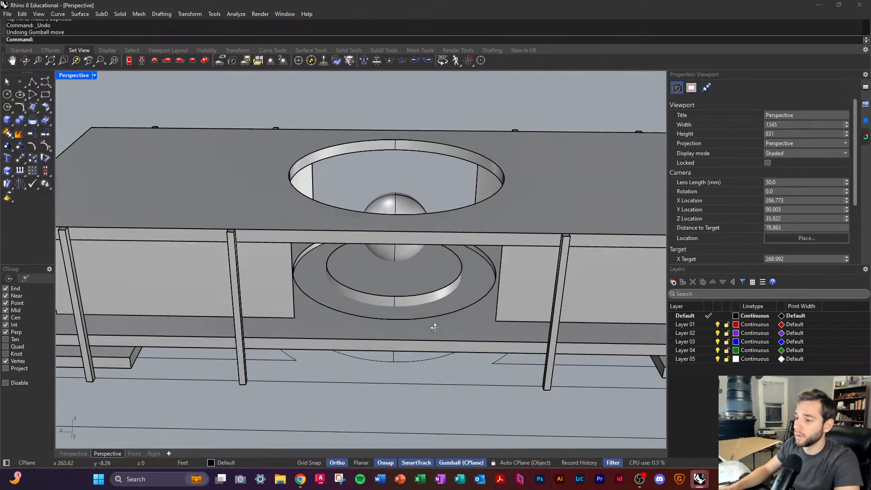
{"action": "left_click", "coordinate": [24, 127]}
{"action": "left_click", "coordinate": [46, 125]}
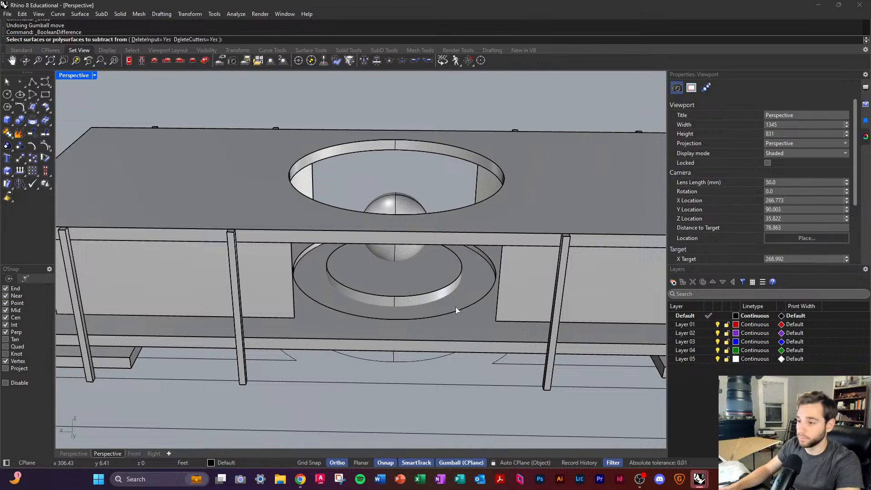
{"action": "left_click", "coordinate": [316, 287]}
{"action": "key", "text": "Return"}
{"action": "left_click", "coordinate": [369, 295]}
{"action": "key", "text": "Return"}
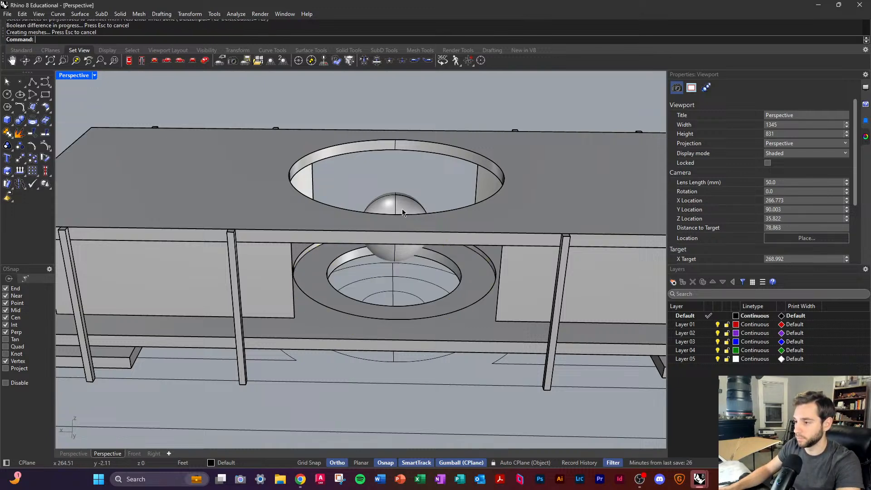
Step: Extrude the ground circle beneath the ring's opening 1.5 feet into a disc and raise it toward the opening
{"action": "right_click_drag", "start_coordinate": [433, 213], "coordinate": [396, 293]}
{"action": "left_click", "coordinate": [397, 293]}
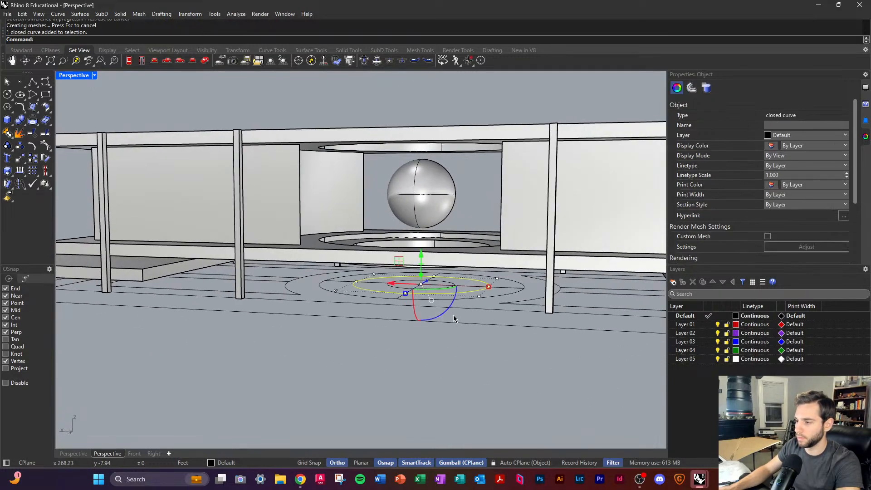
{"action": "right_click_drag", "start_coordinate": [237, 194], "coordinate": [136, 168]}
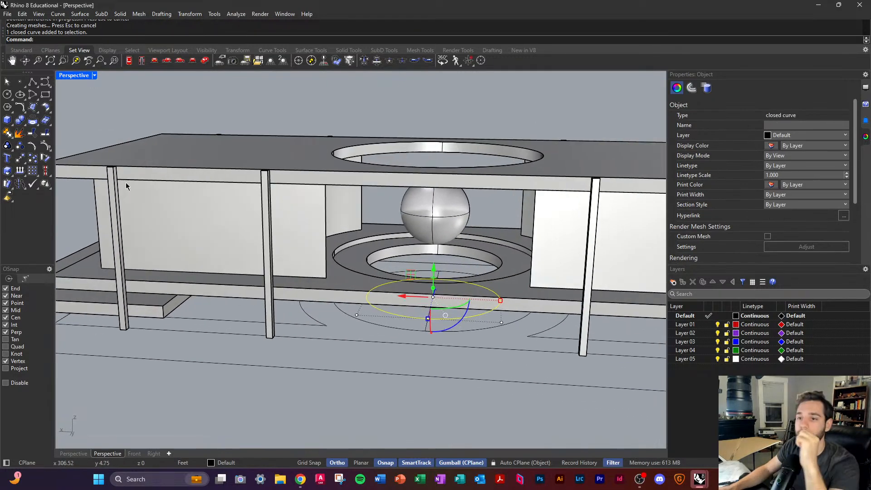
{"action": "left_click", "coordinate": [12, 126]}
{"action": "key", "text": "Escape"}
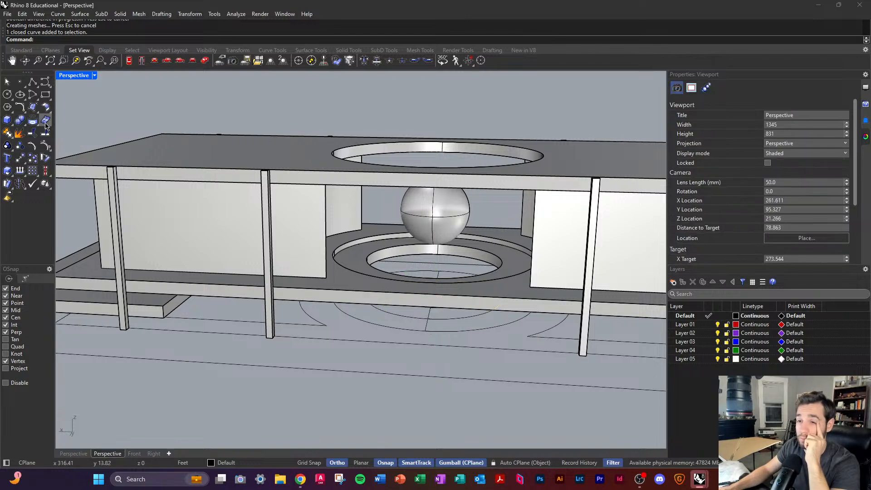
{"action": "left_click", "coordinate": [455, 319]}
{"action": "right_click_drag", "start_coordinate": [454, 319], "coordinate": [462, 309]}
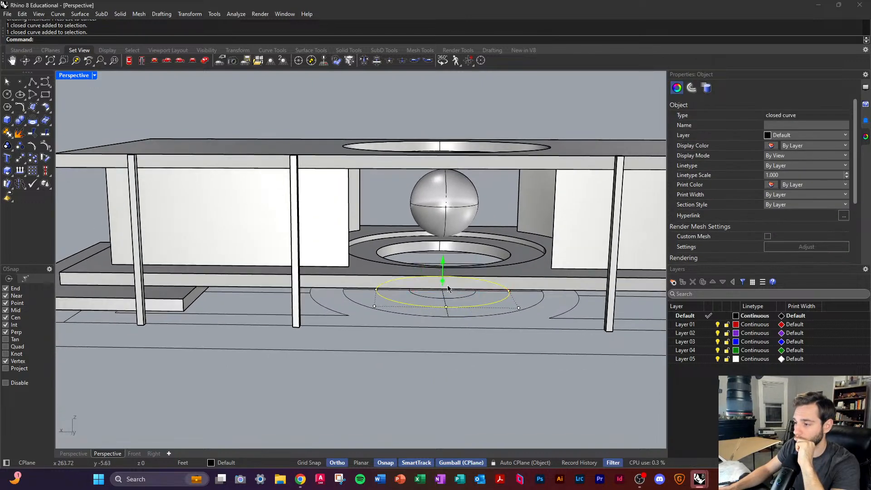
{"action": "left_click", "coordinate": [443, 282]}
{"action": "type", "text": "1.5"}
{"action": "key", "text": "Return"}
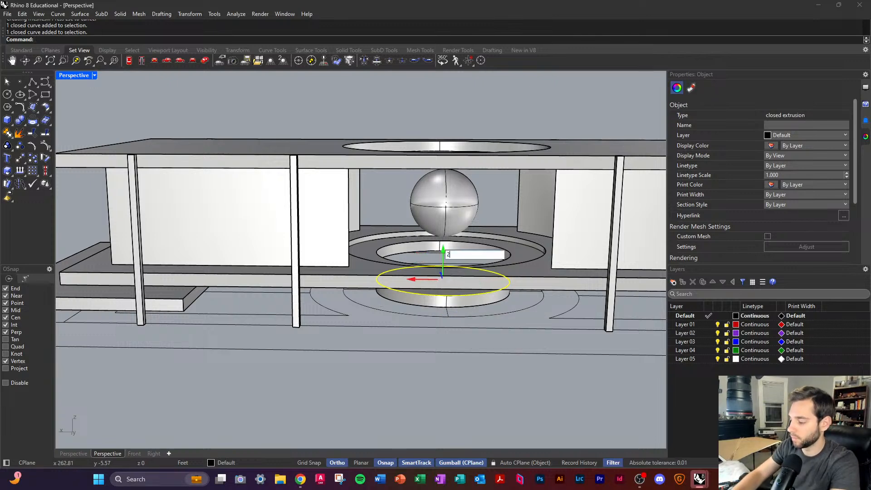
{"action": "key", "text": "Return"}
Step: Delete the new disc from the ring's central opening
{"action": "key", "text": "Escape"}
{"action": "right_click_drag", "start_coordinate": [483, 246], "coordinate": [417, 287]}
{"action": "scroll", "coordinate": [465, 277], "scroll_direction": "up", "scroll_amount": 4}
{"action": "left_click", "coordinate": [392, 301]}
{"action": "key", "text": "Delete"}
{"action": "scroll", "coordinate": [372, 228], "scroll_direction": "down", "scroll_amount": 10}
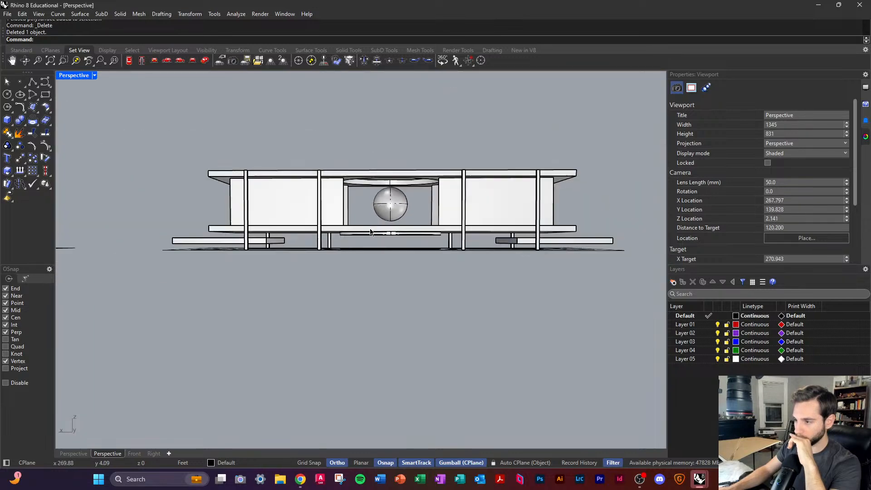
Step: Examine the recessed ring and its fit in the floor slab from the side, above and below the pavilion
{"action": "right_click_drag", "start_coordinate": [372, 231], "coordinate": [401, 233]}
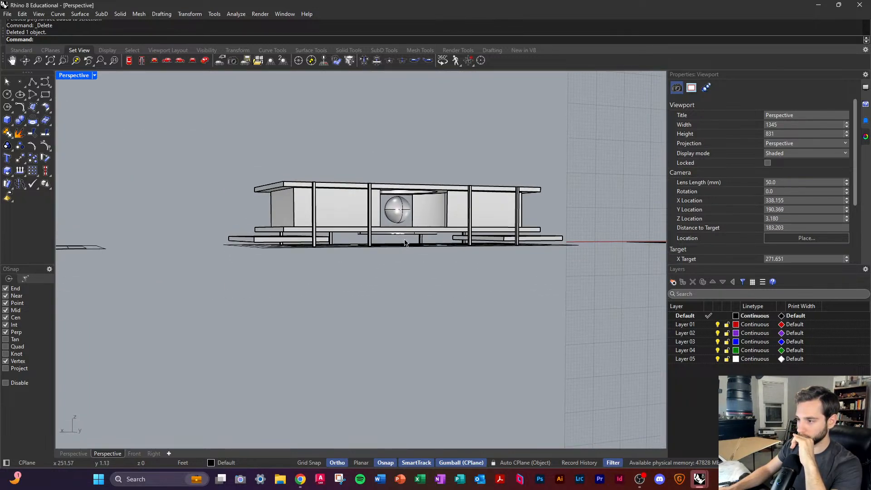
{"action": "scroll", "coordinate": [390, 234], "scroll_direction": "up", "scroll_amount": 6}
{"action": "right_click_drag", "start_coordinate": [348, 235], "coordinate": [367, 245]}
{"action": "left_click", "coordinate": [359, 222]}
{"action": "scroll", "coordinate": [368, 245], "scroll_direction": "down", "scroll_amount": 6}
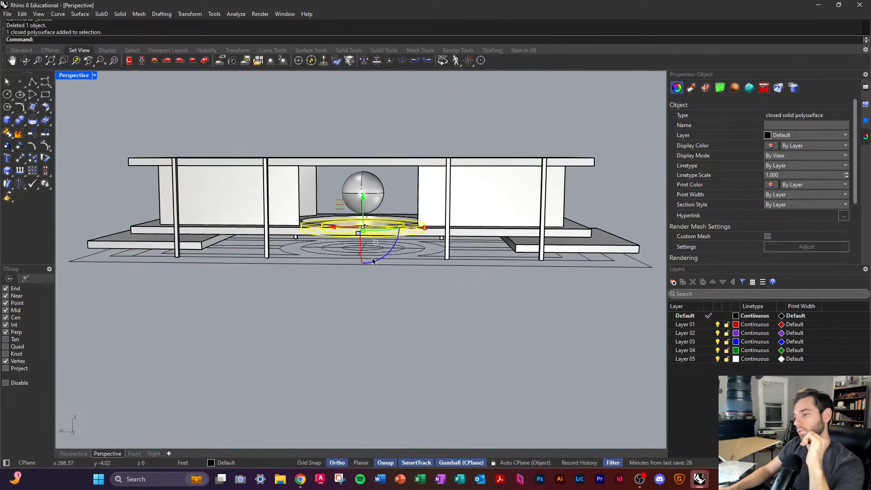
{"action": "left_click", "coordinate": [384, 282]}
{"action": "right_click_drag", "start_coordinate": [388, 287], "coordinate": [404, 307]}
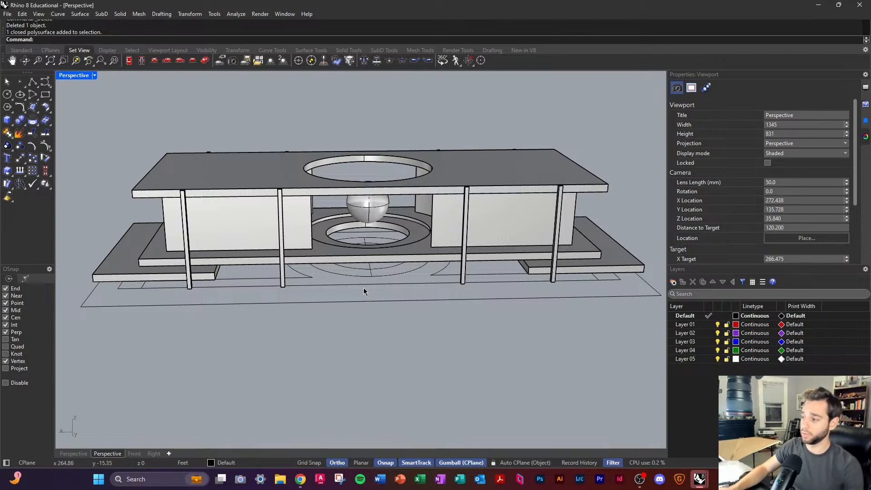
{"action": "mouse_move", "coordinate": [364, 291]}
{"action": "right_mouse_down"}
{"action": "mouse_move", "coordinate": [360, 304]}
{"action": "mouse_move", "coordinate": [359, 291]}
{"action": "right_mouse_up"}
{"action": "right_click_drag", "start_coordinate": [261, 259], "coordinate": [258, 225]}
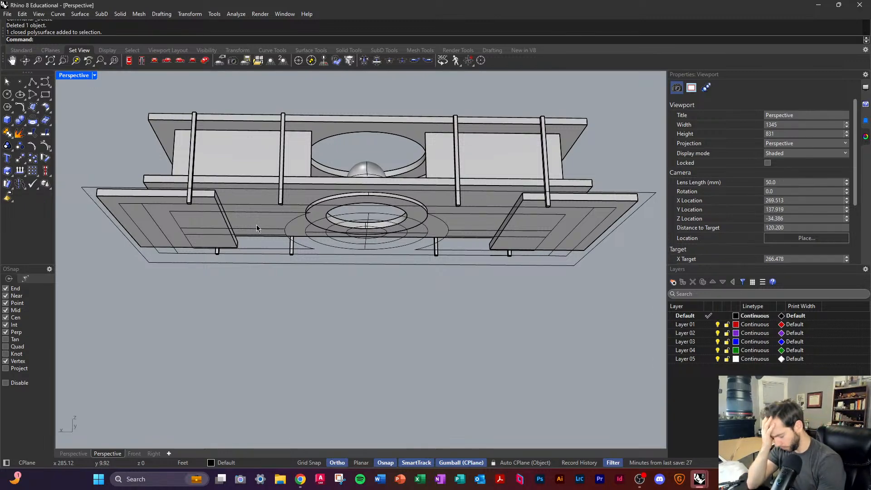
Step: Move the inner ground rectangle along the pavilion's column lines 100 feet sideways, clear of the building's long side
{"action": "right_click_drag", "start_coordinate": [249, 224], "coordinate": [561, 365]}
{"action": "left_click", "coordinate": [331, 186]}
{"action": "left_click", "coordinate": [551, 316]}
{"action": "left_click", "coordinate": [503, 311]}
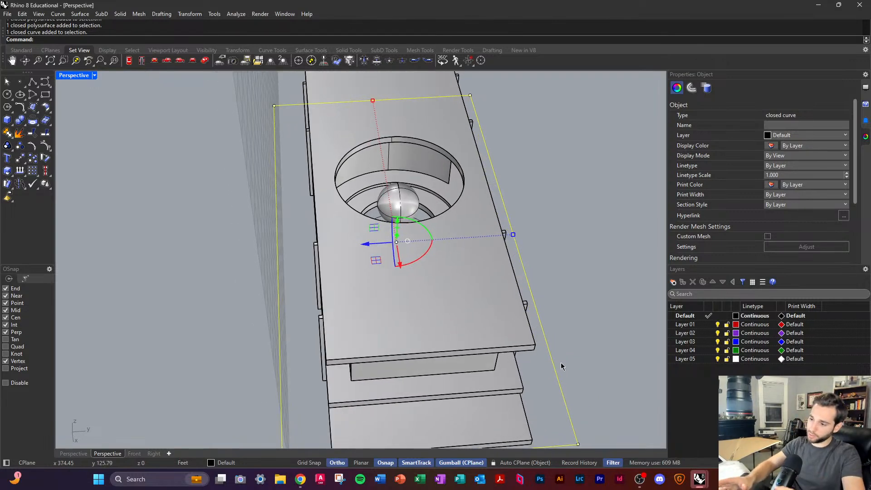
{"action": "right_click_drag", "start_coordinate": [560, 363], "coordinate": [350, 387]}
{"action": "left_click", "coordinate": [351, 388]}
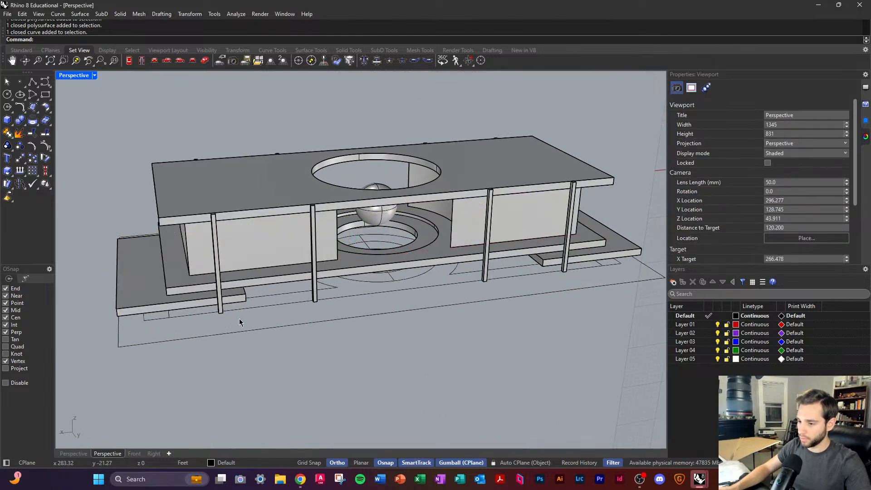
{"action": "left_click", "coordinate": [243, 312]}
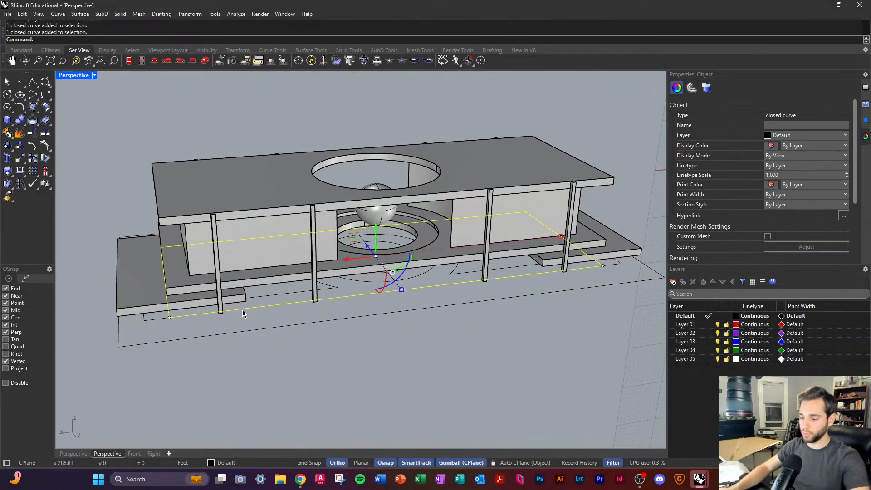
{"action": "scroll", "coordinate": [242, 314], "scroll_direction": "down", "scroll_amount": 6}
{"action": "right_click_drag", "start_coordinate": [243, 314], "coordinate": [329, 343]}
{"action": "left_click", "coordinate": [331, 307]}
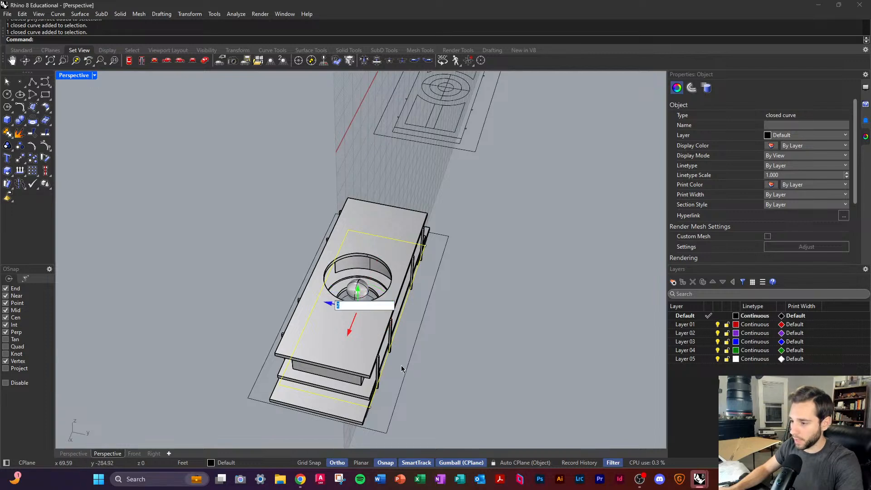
{"action": "type", "text": "100"}
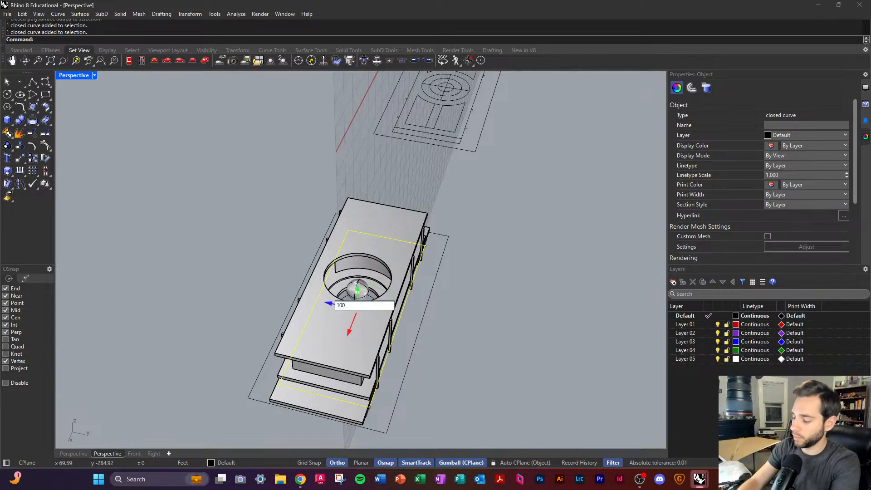
{"action": "key", "text": "Return"}
{"action": "left_click", "coordinate": [213, 262]}
Step: Try to scale the separate rectangle's short side to 5 feet
{"action": "right_click_drag", "start_coordinate": [213, 263], "coordinate": [269, 254]}
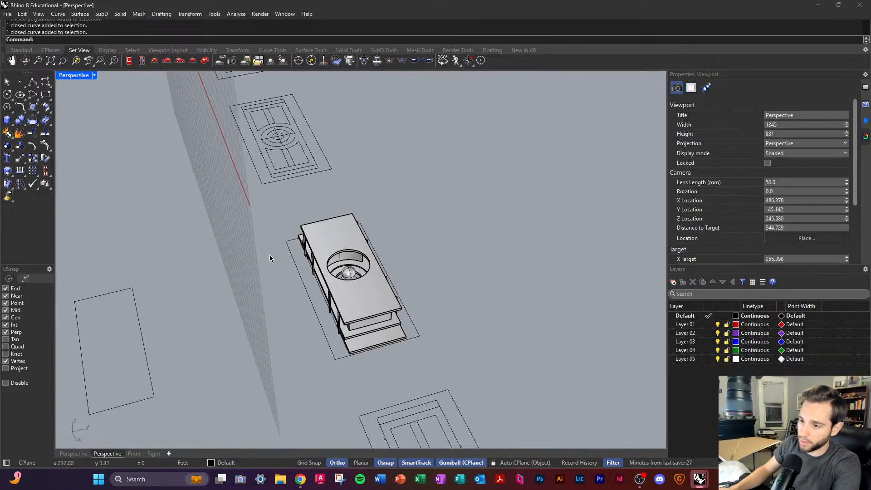
{"action": "scroll", "coordinate": [269, 254], "scroll_direction": "down", "scroll_amount": 3}
{"action": "scroll", "coordinate": [133, 349], "scroll_direction": "up", "scroll_amount": 4}
{"action": "left_click", "coordinate": [259, 312]}
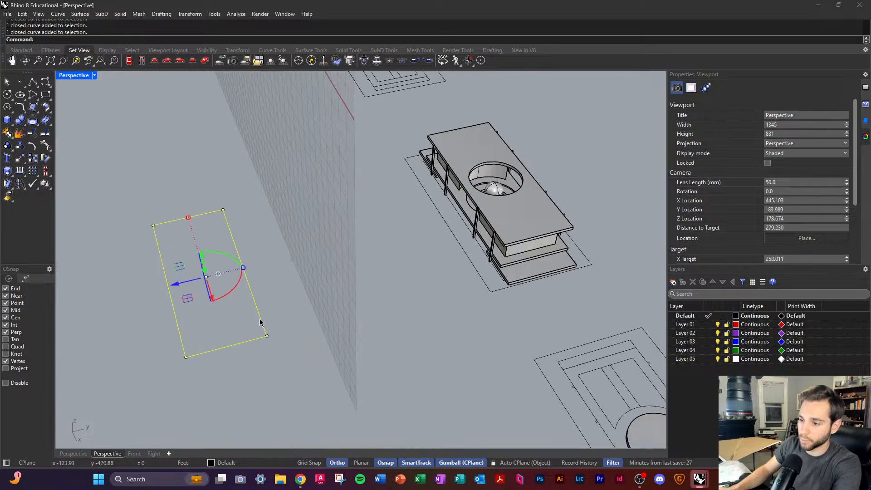
{"action": "left_click", "coordinate": [244, 269]}
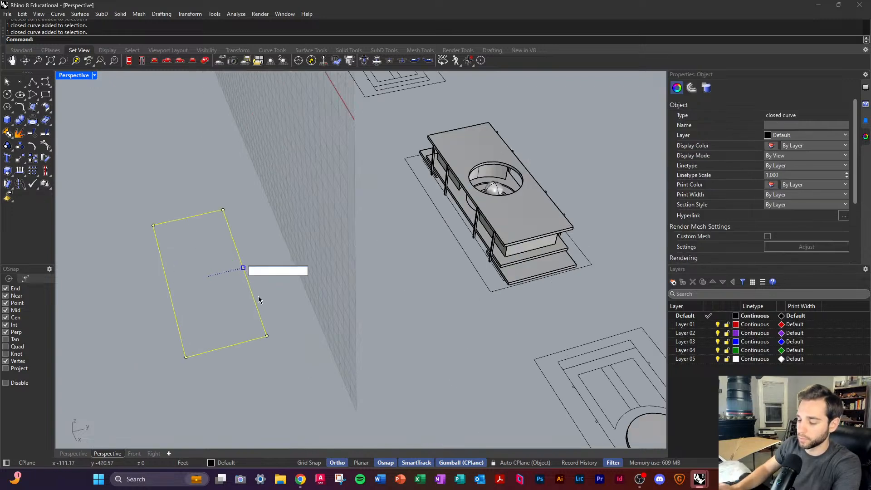
{"action": "type", "text": "5"}
{"action": "key", "text": "Return"}
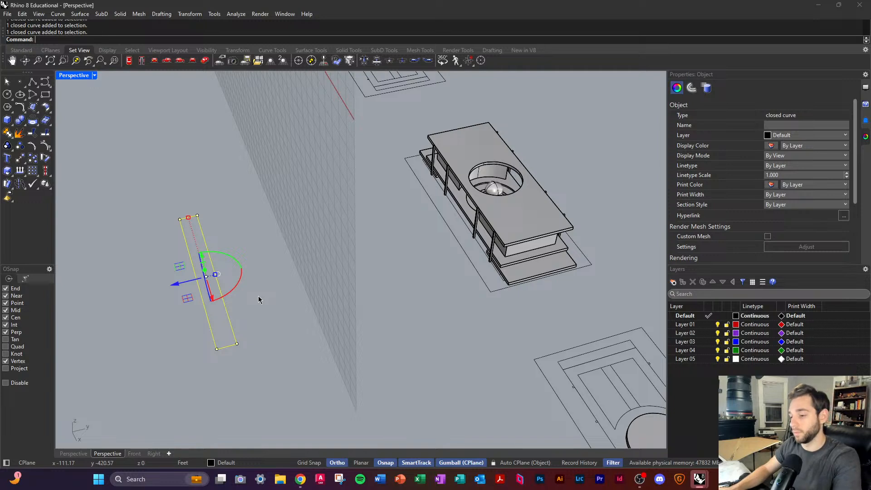
{"action": "key", "text": "ctrl+z"}
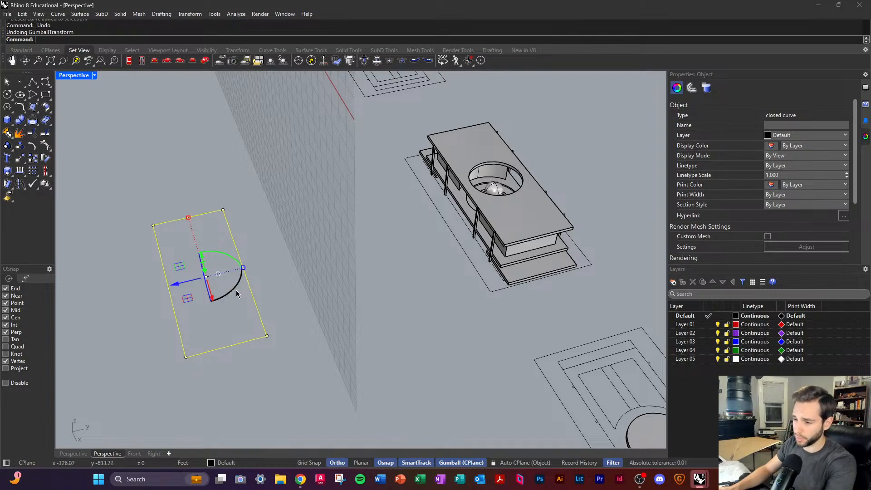
Step: Try to scale the separate rectangle's short side to 30 feet
{"action": "left_click", "coordinate": [243, 268]}
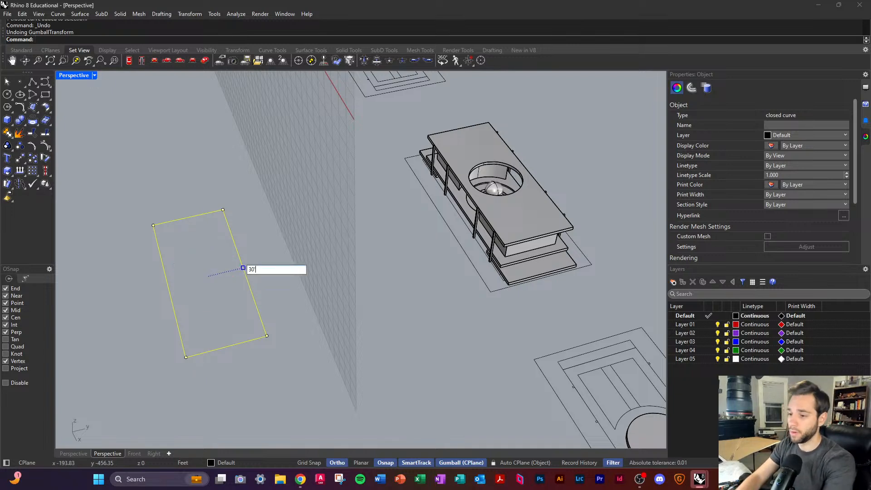
{"action": "type", "text": "30'"}
{"action": "key", "text": "Return"}
{"action": "key", "text": "ctrl+z"}
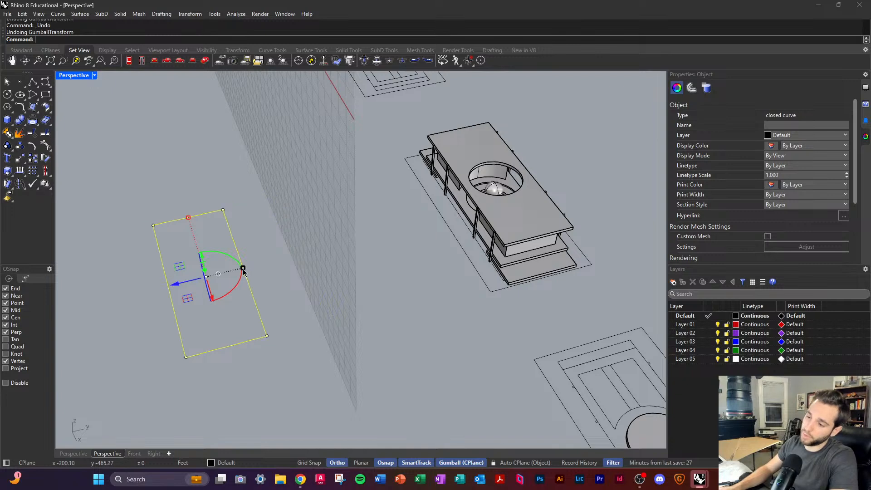
{"action": "left_click", "coordinate": [244, 269]}
{"action": "left_click", "coordinate": [323, 304]}
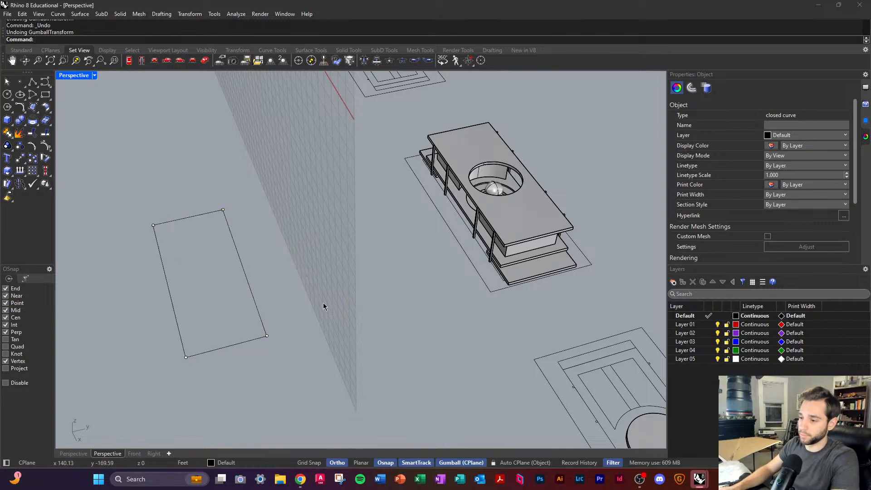
{"action": "left_click", "coordinate": [262, 336]}
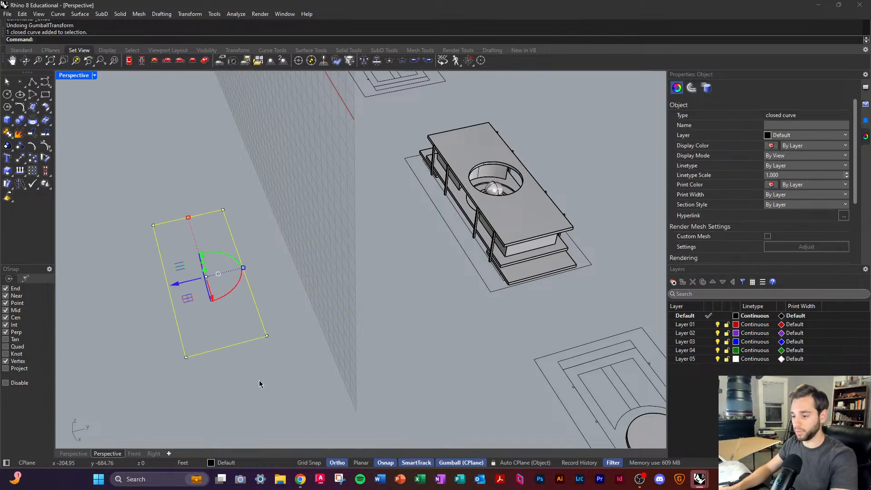
{"action": "left_click", "coordinate": [278, 361]}
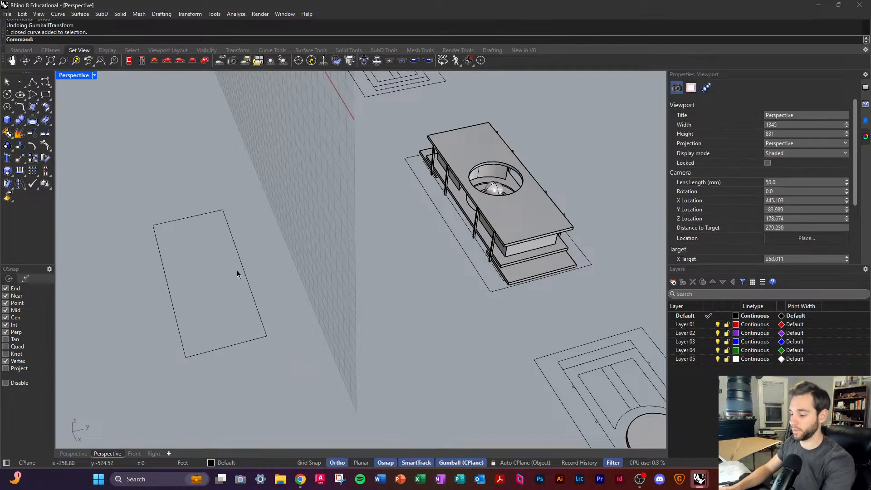
Step: Draw three lines forming a 3-foot-wide strip along the separate rectangle's long side nearest the pavilion
{"action": "type", "text": "l"}
{"action": "key", "text": "Return"}
{"action": "left_click", "coordinate": [267, 335]}
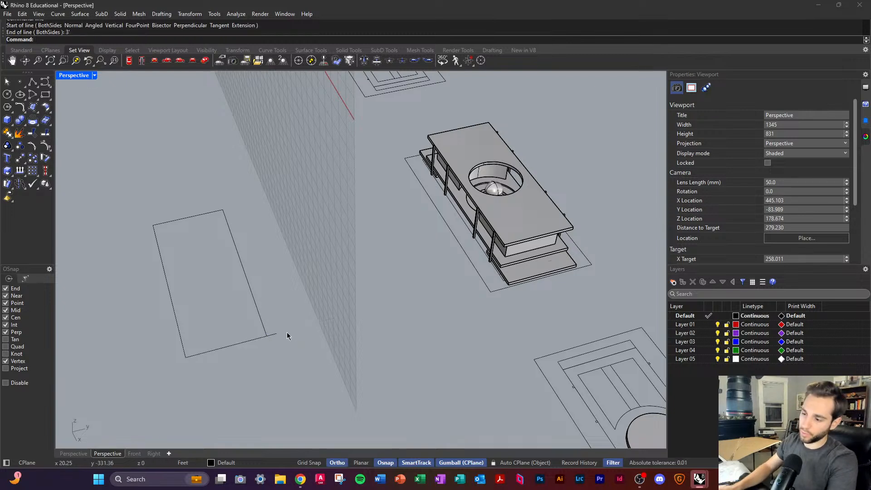
{"action": "left_click", "coordinate": [227, 207]}
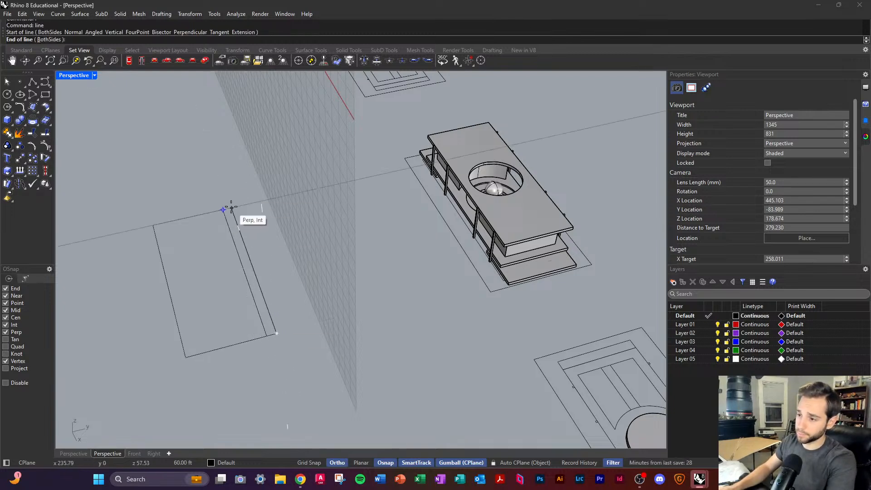
{"action": "type", "text": "l"}
{"action": "key", "text": "Return"}
{"action": "left_click", "coordinate": [223, 209]}
{"action": "left_click", "coordinate": [232, 208]}
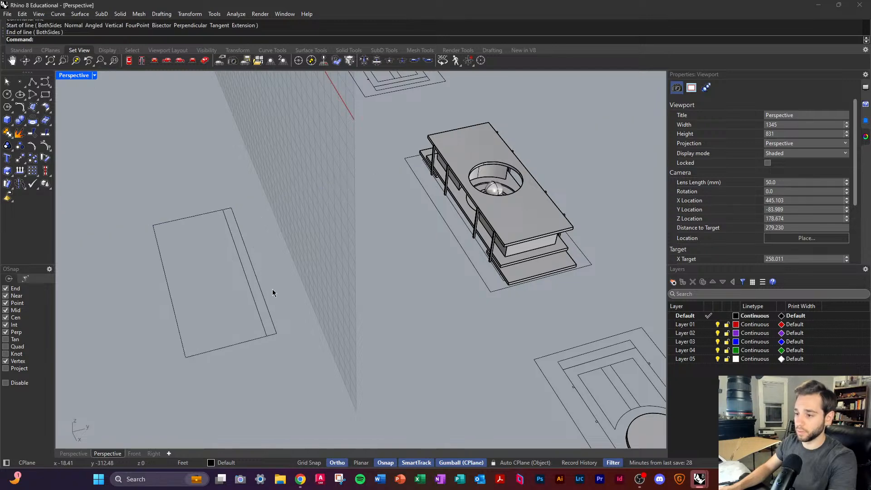
Step: Try to mirror two of the strip's lines about the rectangle's lengthwise centreline
{"action": "right_click_drag", "start_coordinate": [309, 367], "coordinate": [295, 368]}
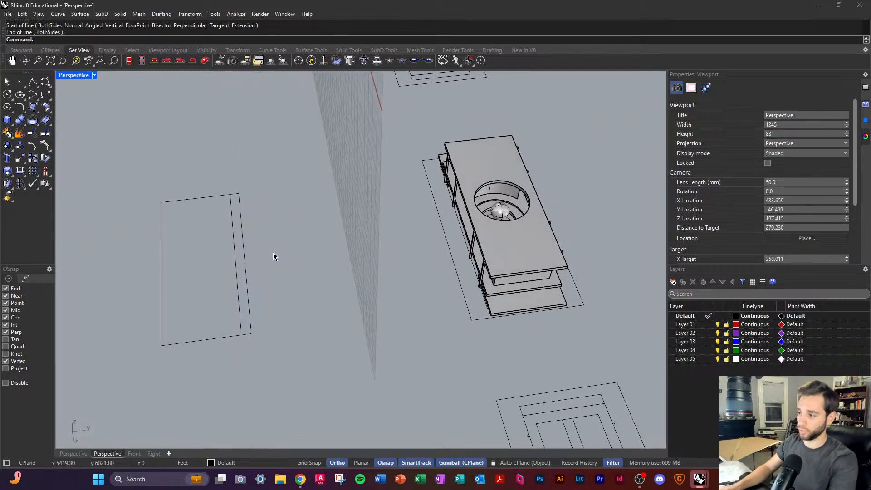
{"action": "right_click_drag", "start_coordinate": [274, 256], "coordinate": [317, 334]}
{"action": "left_click_drag", "start_coordinate": [321, 358], "coordinate": [240, 142]}
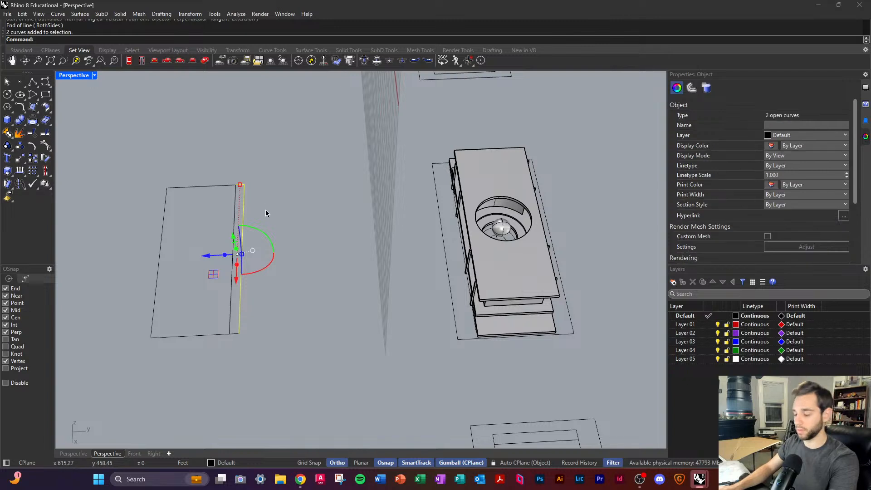
{"action": "type", "text": "mirror"}
{"action": "key", "text": "Return"}
{"action": "left_click", "coordinate": [202, 186]}
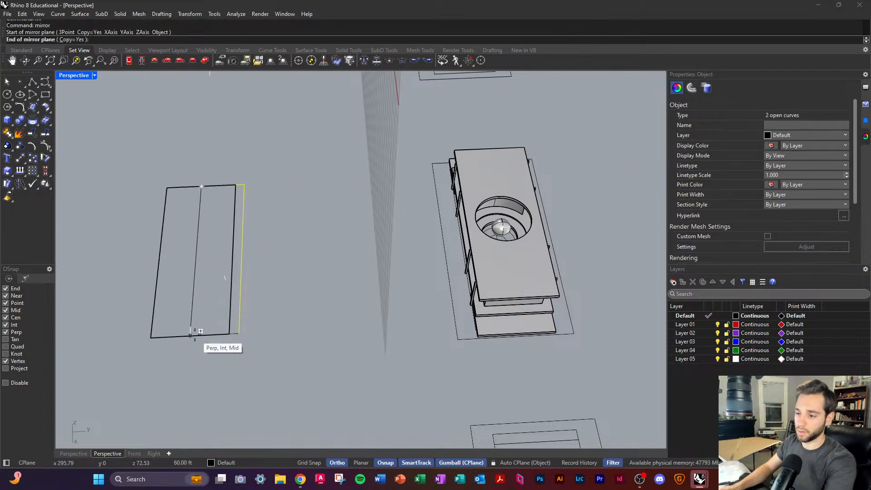
{"action": "left_click", "coordinate": [194, 334]}
{"action": "left_click", "coordinate": [299, 276]}
{"action": "key", "text": "ctrl+z"}
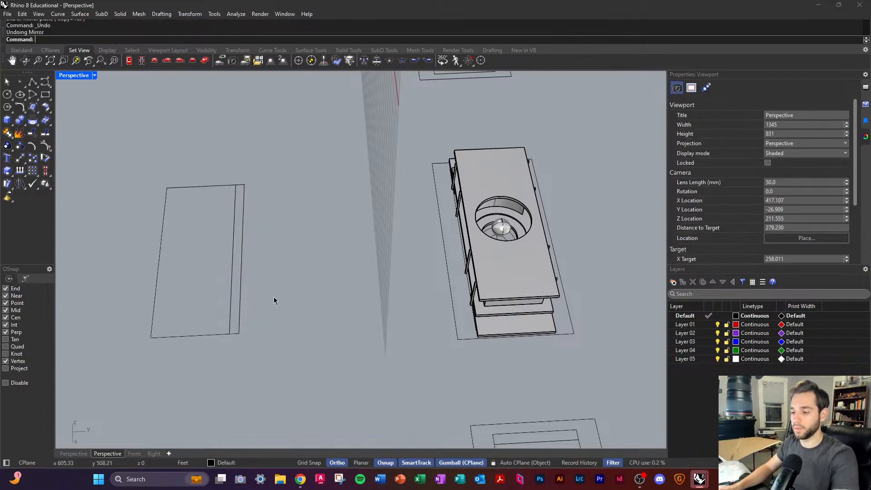
Step: Try to mirror all three strip lines across the midpoint of the rectangle's short side
{"action": "left_click_drag", "start_coordinate": [275, 174], "coordinate": [232, 336]}
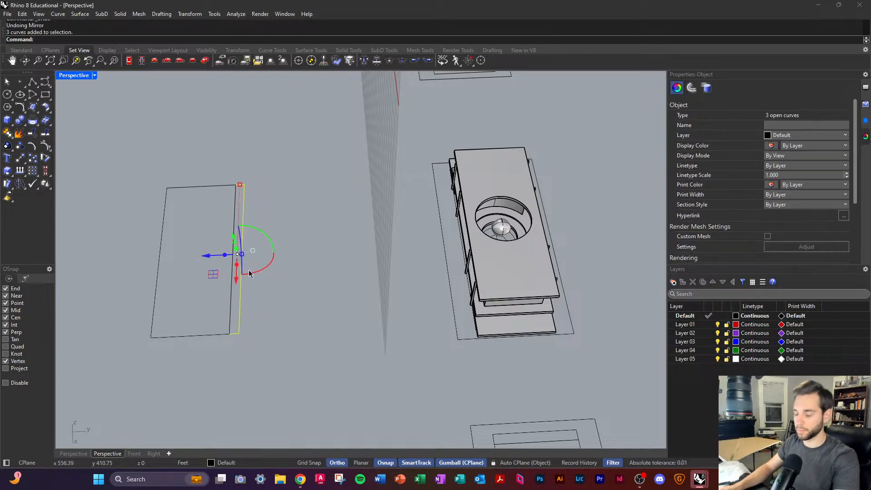
{"action": "right_click_drag", "start_coordinate": [241, 272], "coordinate": [249, 249]}
{"action": "type", "text": "mi"}
{"action": "key", "text": "Return"}
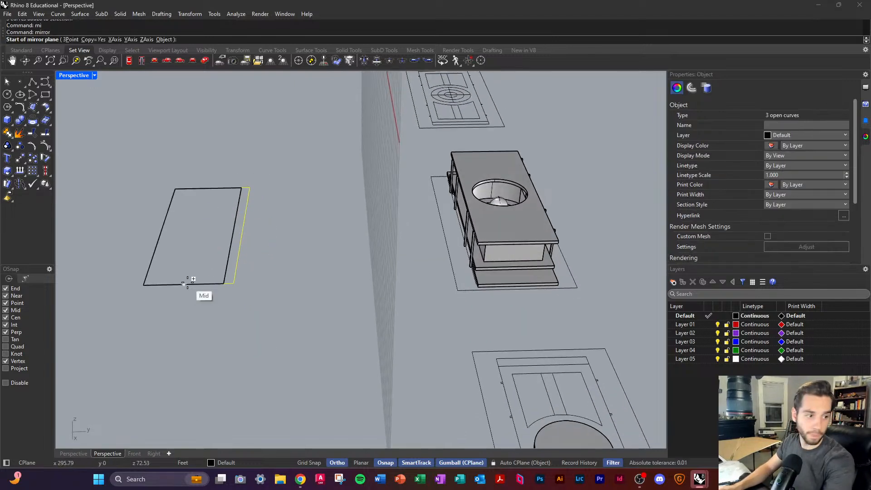
{"action": "left_click", "coordinate": [186, 282]}
{"action": "mouse_move", "coordinate": [188, 296]}
{"action": "right_mouse_down"}
{"action": "mouse_move", "coordinate": [189, 254]}
{"action": "mouse_move", "coordinate": [195, 282]}
{"action": "right_mouse_up"}
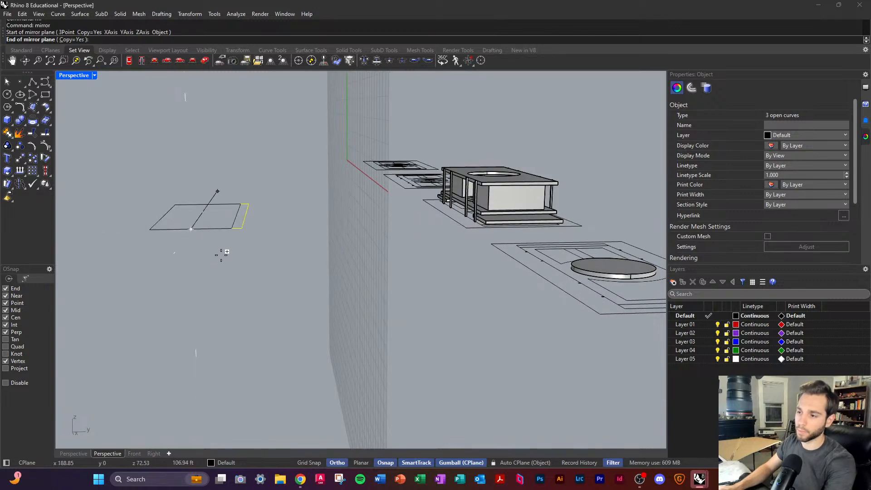
{"action": "right_click_drag", "start_coordinate": [222, 255], "coordinate": [256, 240]}
{"action": "left_click", "coordinate": [383, 278]}
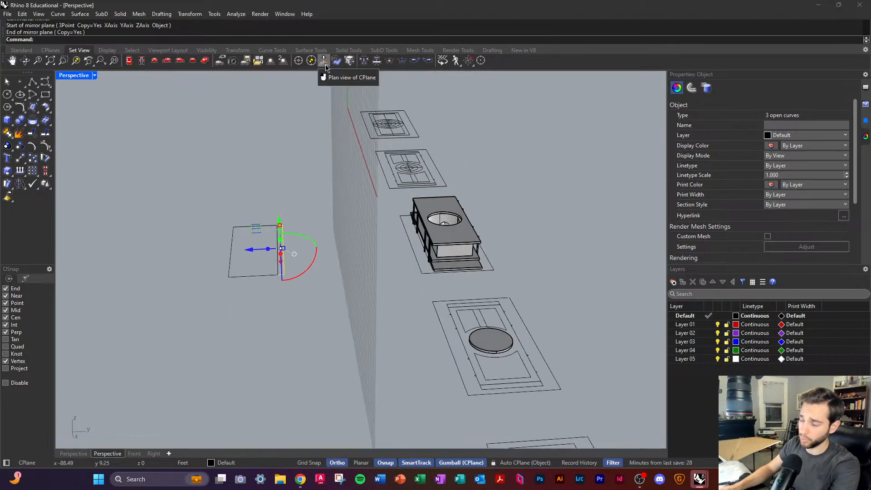
Step: View the model square to the active construction plane, and return to the perspective view
{"action": "left_click", "coordinate": [324, 61]}
{"action": "scroll", "coordinate": [323, 227], "scroll_direction": "down", "scroll_amount": 4}
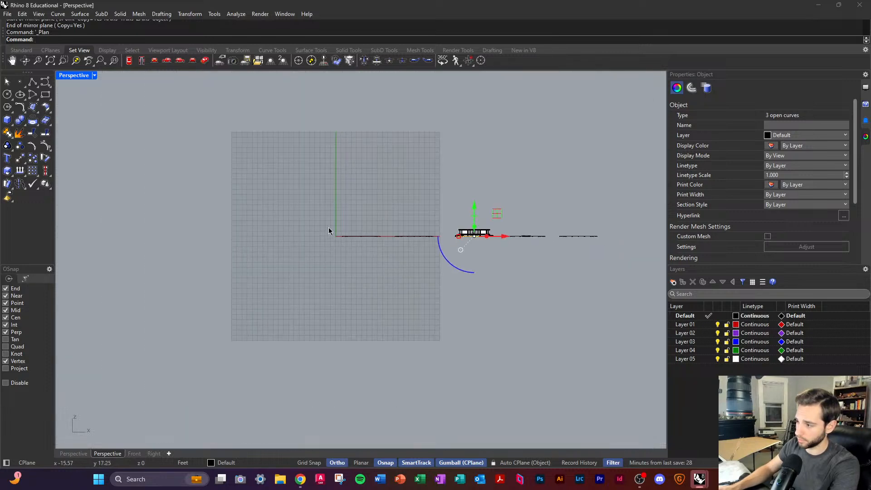
{"action": "scroll", "coordinate": [335, 226], "scroll_direction": "up", "scroll_amount": 2}
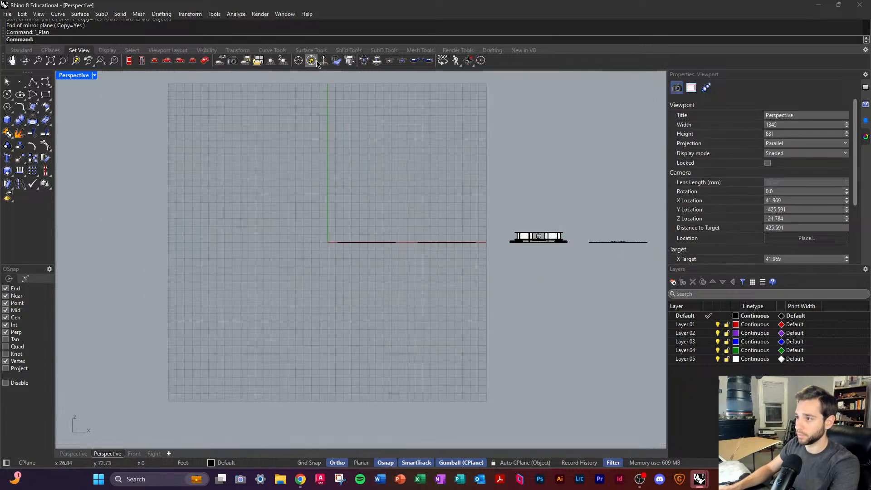
{"action": "mouse_move", "coordinate": [530, 222]}
{"action": "right_mouse_down", "text": "shift"}
{"action": "mouse_move", "coordinate": [520, 242]}
{"action": "mouse_move", "coordinate": [392, 240]}
{"action": "right_mouse_up", "text": "shift"}
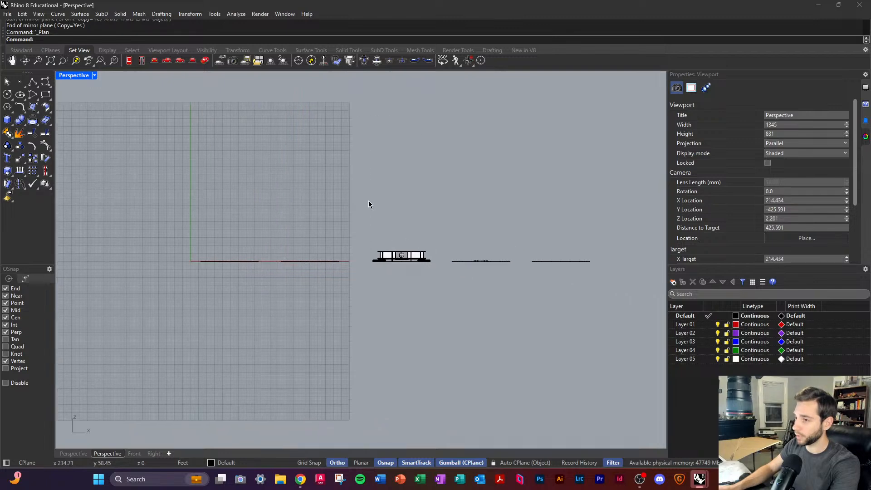
{"action": "left_click", "coordinate": [205, 61]}
Step: Draw three lines forming a matching 3-foot-wide strip along the rectangle's long side farthest from the pavilion
{"action": "right_click_drag", "start_coordinate": [377, 198], "coordinate": [321, 351]}
{"action": "type", "text": "line"}
{"action": "key", "text": "Return"}
{"action": "left_click", "coordinate": [255, 319]}
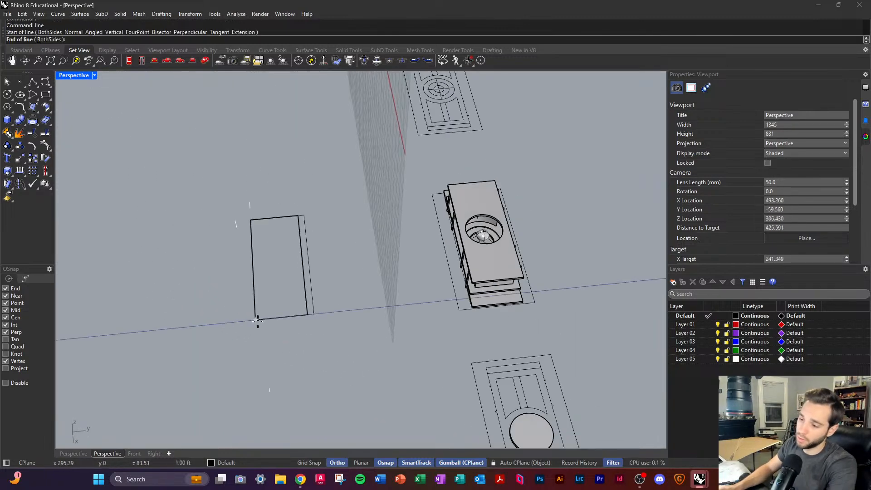
{"action": "key", "text": "Escape"}
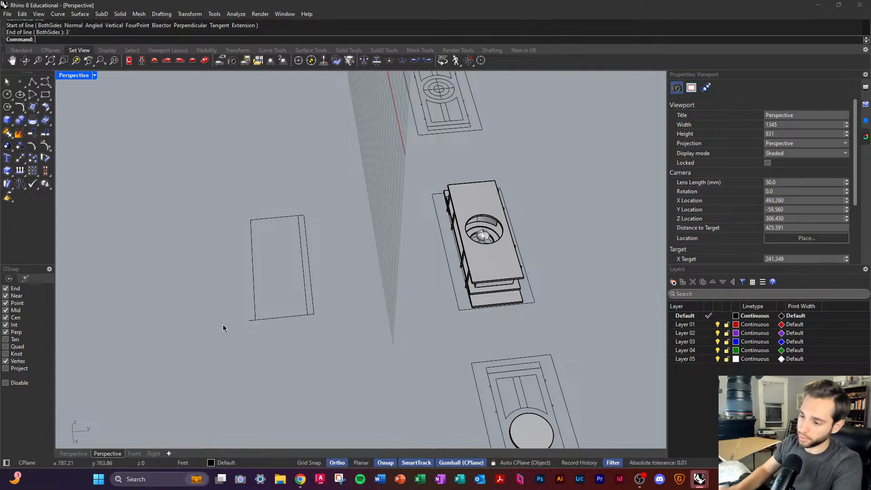
{"action": "type", "text": "l"}
{"action": "key", "text": "Return"}
{"action": "left_click", "coordinate": [248, 320]}
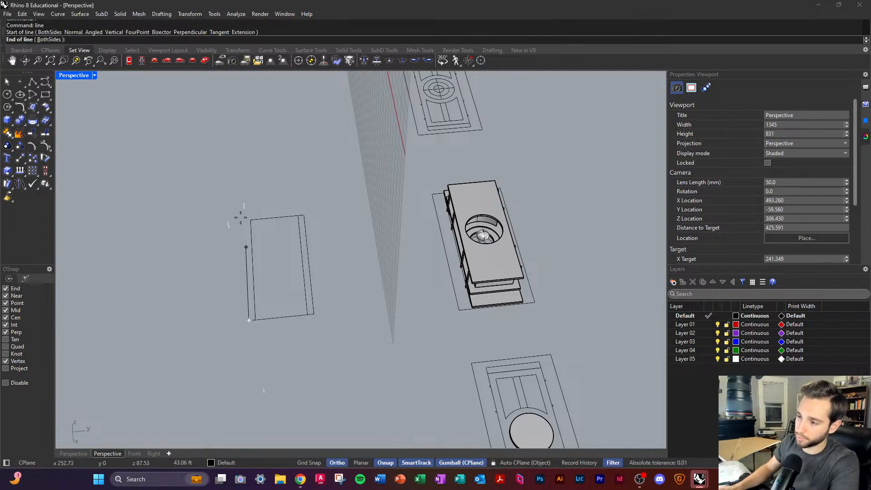
{"action": "left_click", "coordinate": [244, 219]}
{"action": "left_click", "coordinate": [247, 224]}
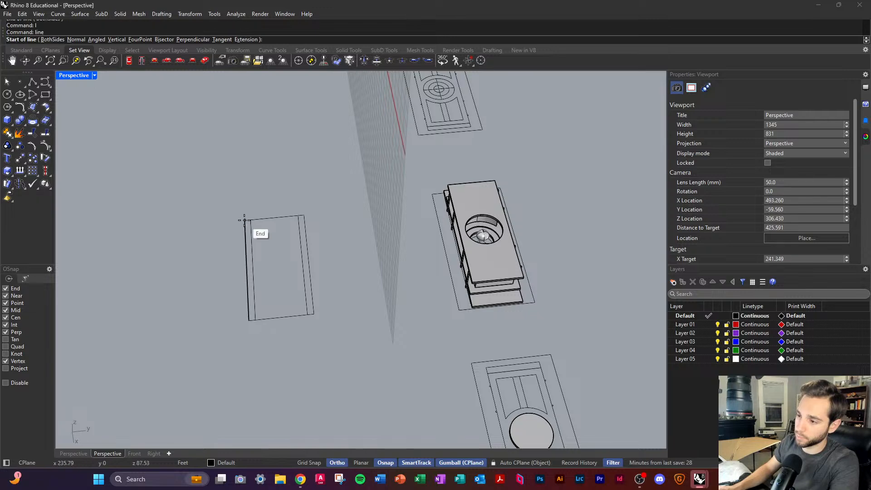
{"action": "left_click", "coordinate": [254, 233]}
Step: Try to build a box from diagonally opposite outer corners of the widened rectangle, and delete the resulting solid
{"action": "right_click_drag", "start_coordinate": [275, 191], "coordinate": [226, 312]}
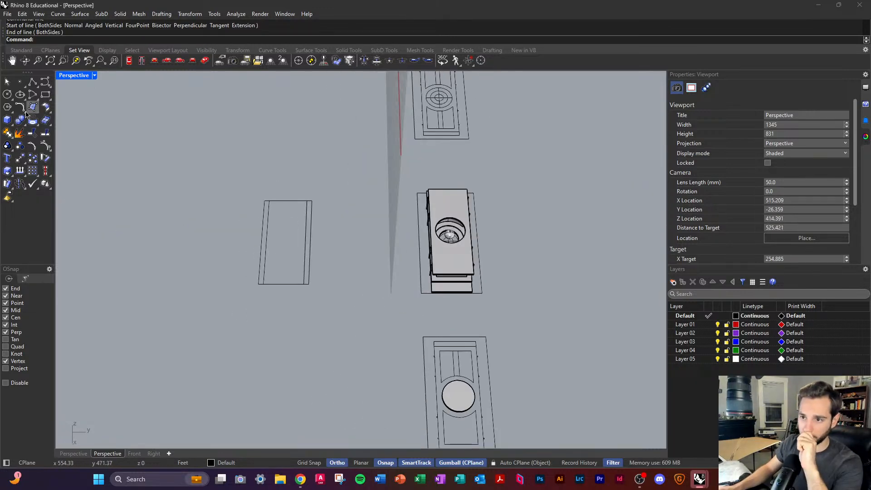
{"action": "left_click", "coordinate": [7, 119]}
{"action": "right_click_drag", "start_coordinate": [263, 272], "coordinate": [235, 206]}
{"action": "scroll", "coordinate": [258, 200], "scroll_direction": "up", "scroll_amount": 5}
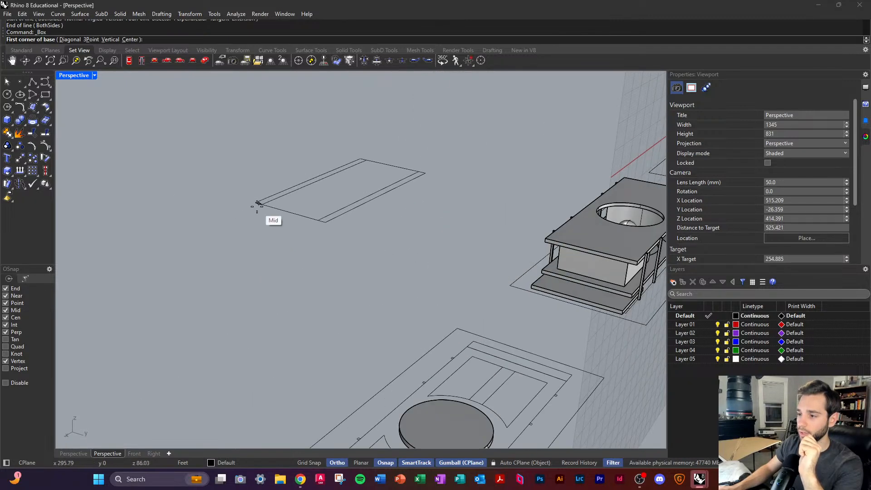
{"action": "left_click", "coordinate": [255, 203]}
{"action": "left_click", "coordinate": [425, 173]}
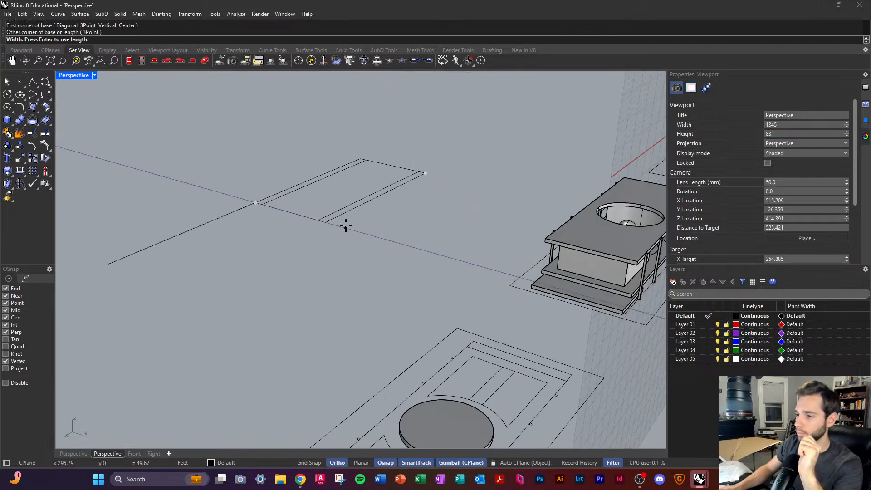
{"action": "left_click", "coordinate": [324, 225]}
{"action": "right_click_drag", "start_coordinate": [323, 226], "coordinate": [293, 247]}
{"action": "left_click", "coordinate": [278, 238]}
{"action": "left_click", "coordinate": [285, 169]}
{"action": "key", "text": "Delete"}
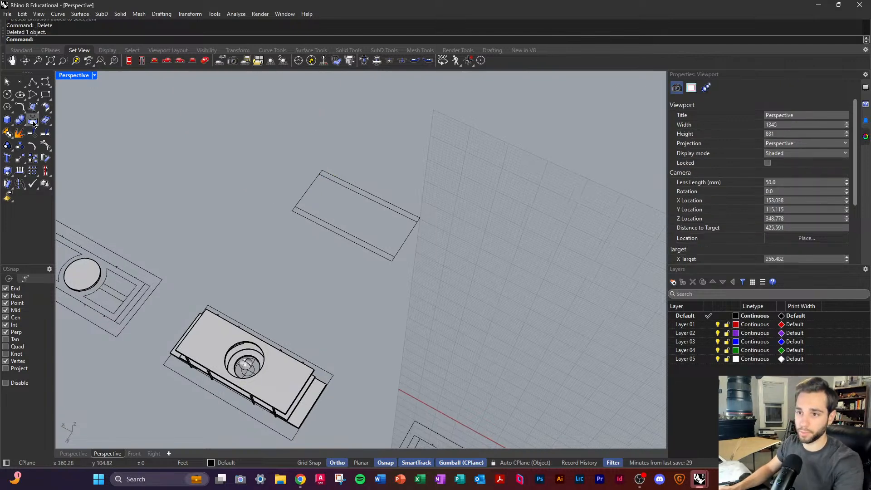
{"action": "left_click", "coordinate": [7, 119]}
{"action": "left_click", "coordinate": [322, 171]}
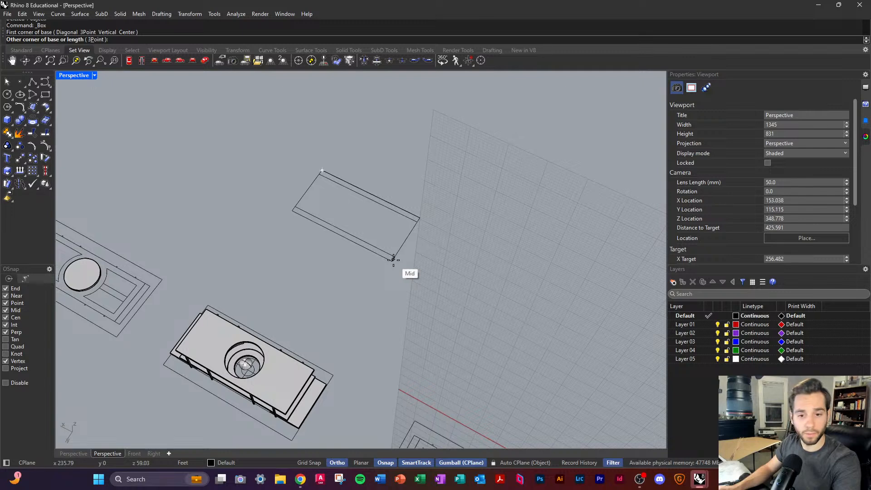
{"action": "left_click", "coordinate": [393, 259]}
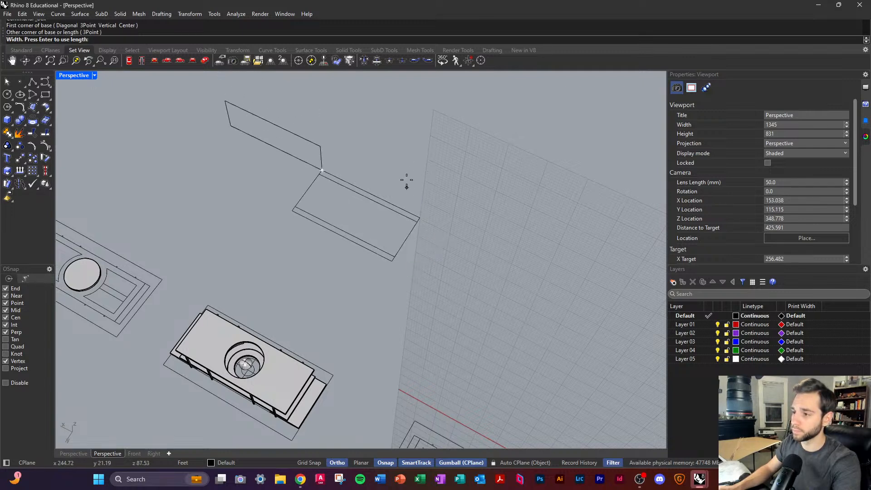
{"action": "left_click", "coordinate": [293, 209]}
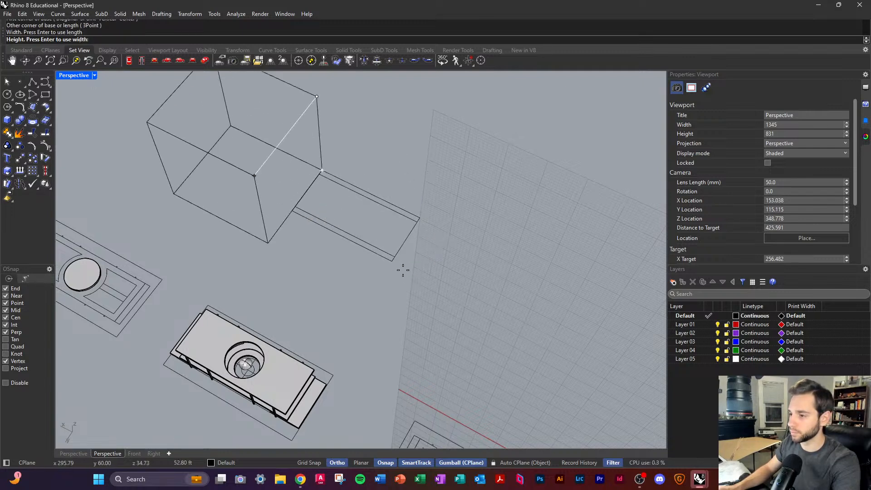
{"action": "key", "text": "Escape"}
Step: Build a 12-foot-high box on the widened rectangle from its outer corners, and select the box
{"action": "key", "text": "space"}
{"action": "left_click", "coordinate": [422, 220]}
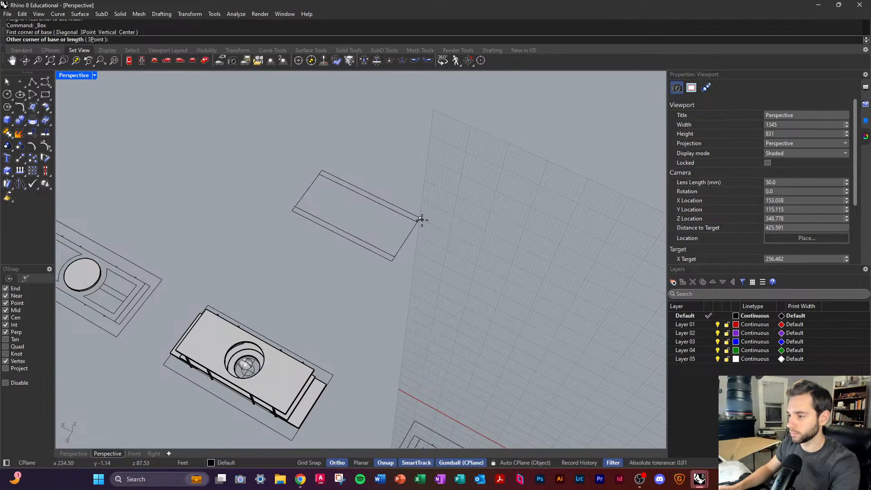
{"action": "left_click", "coordinate": [396, 266]}
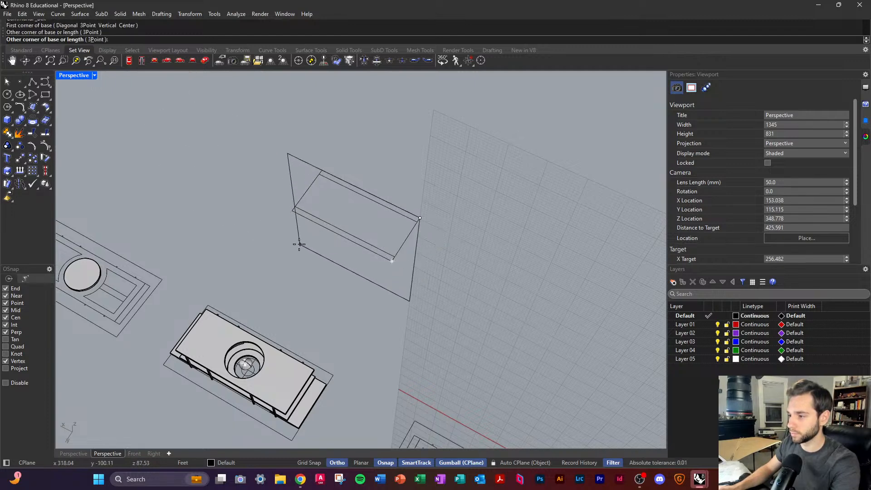
{"action": "left_click", "coordinate": [323, 171]}
{"action": "right_click_drag", "start_coordinate": [311, 230], "coordinate": [421, 196]}
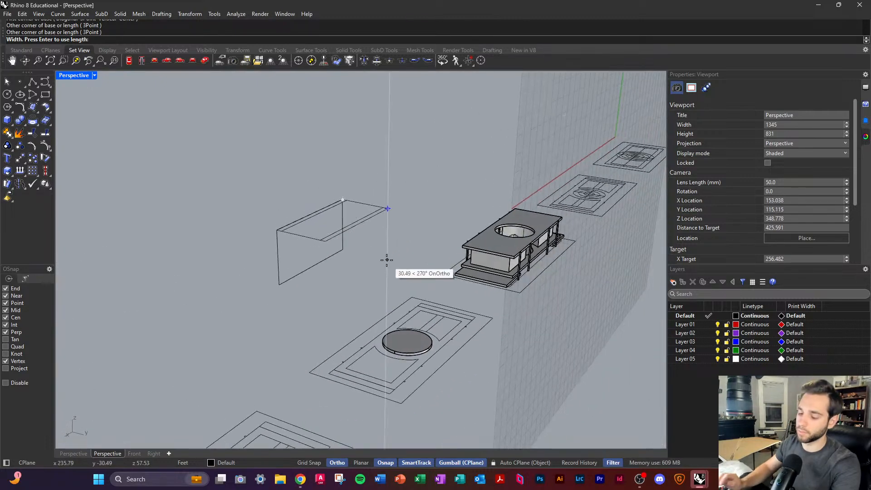
{"action": "type", "text": "12"}
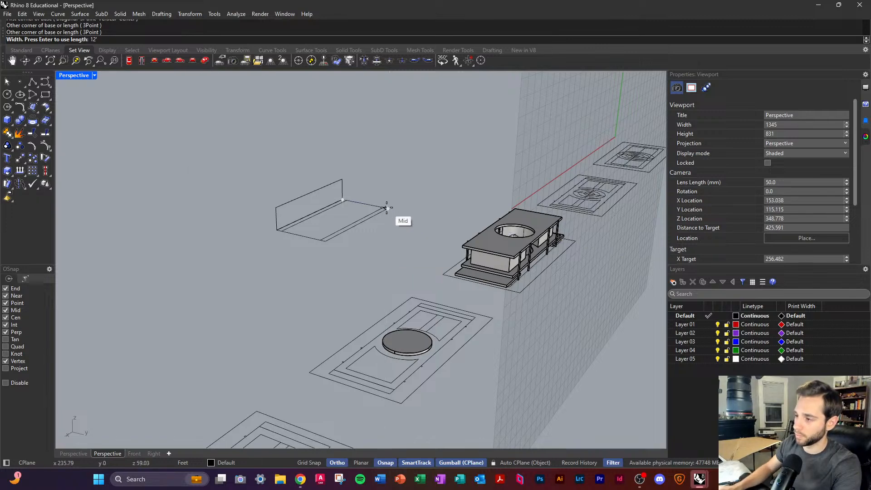
{"action": "left_click", "coordinate": [415, 204]}
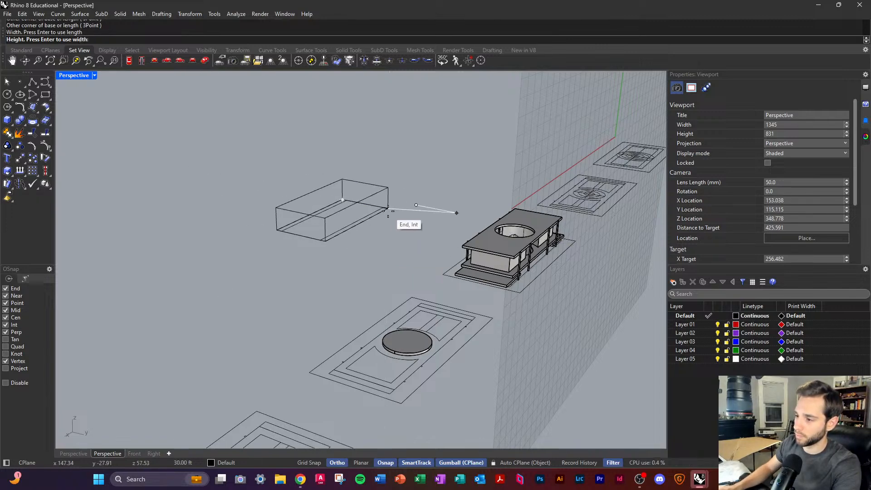
{"action": "left_click", "coordinate": [457, 213]}
{"action": "left_click", "coordinate": [356, 215]}
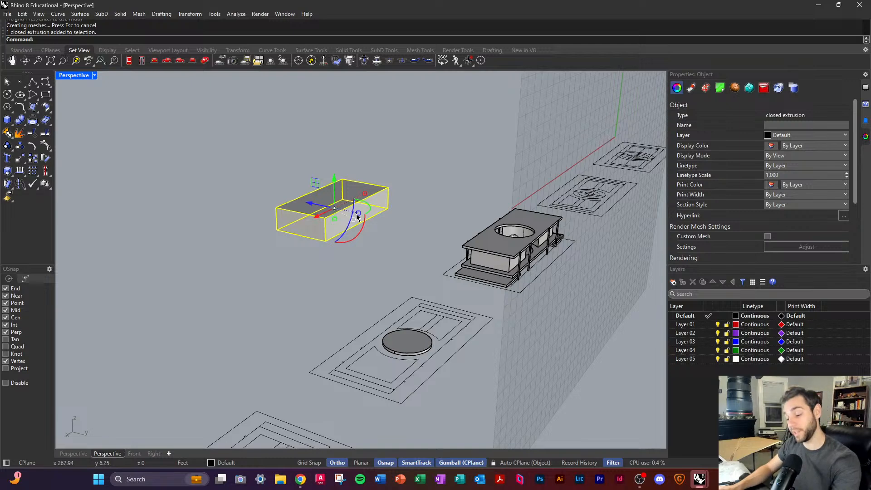
{"action": "type", "text": "move"}
{"action": "key", "text": "Return"}
{"action": "left_click", "coordinate": [325, 218]}
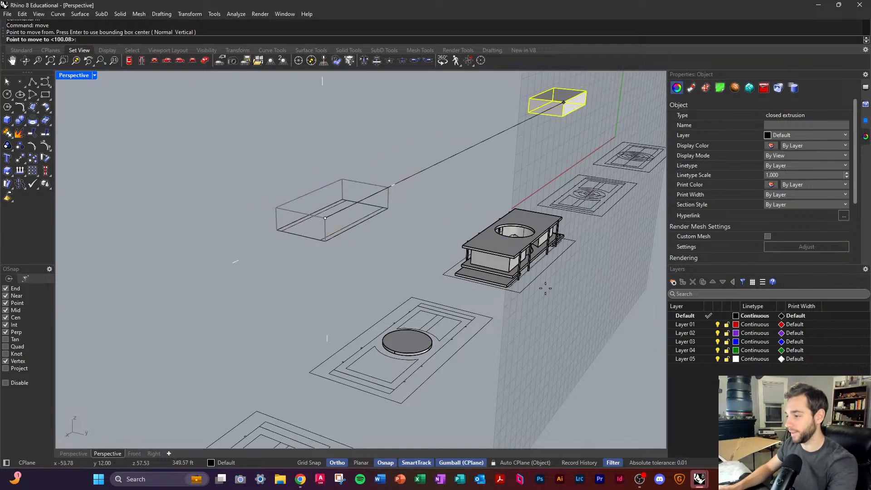
{"action": "key", "text": "Escape"}
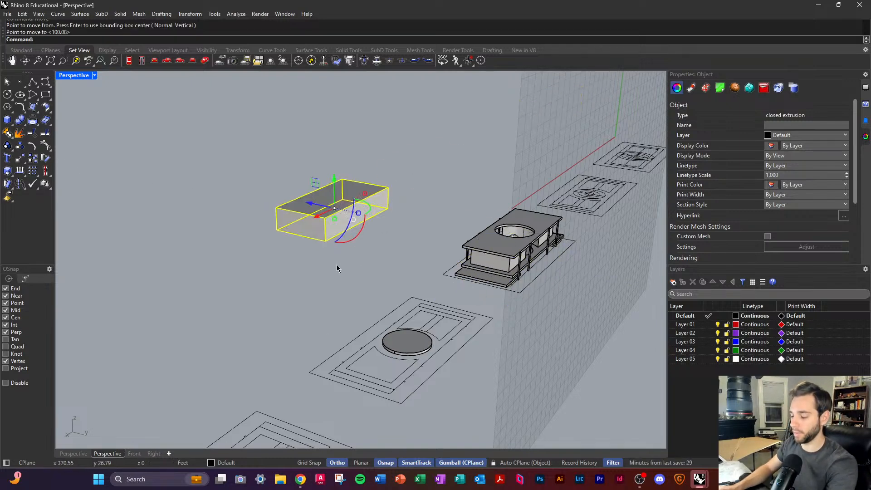
Step: Move the box onto the pavilion, from a point near its lower corner to the edge of the lower terrace slab
{"action": "right_click_drag", "start_coordinate": [336, 265], "coordinate": [334, 210]}
{"action": "type", "text": "m"}
{"action": "key", "text": "Return"}
{"action": "scroll", "coordinate": [336, 213], "scroll_direction": "up", "scroll_amount": 5}
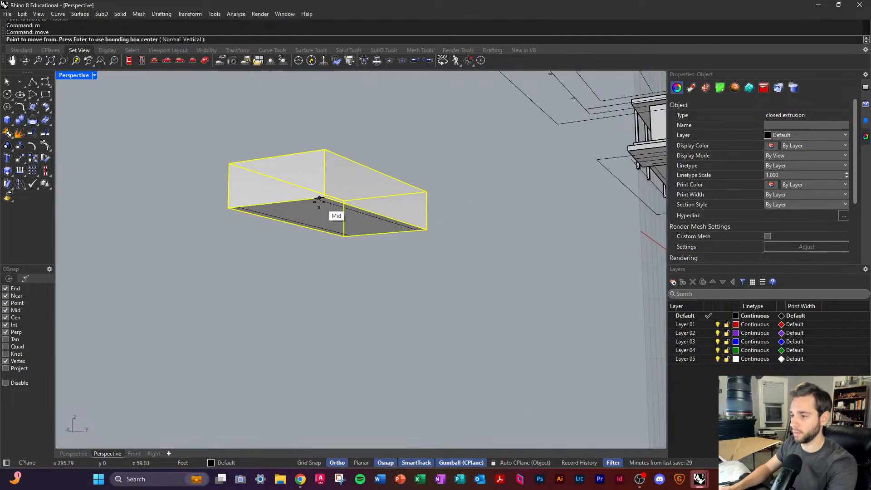
{"action": "left_click", "coordinate": [319, 199]}
{"action": "scroll", "coordinate": [319, 200], "scroll_direction": "down", "scroll_amount": 5}
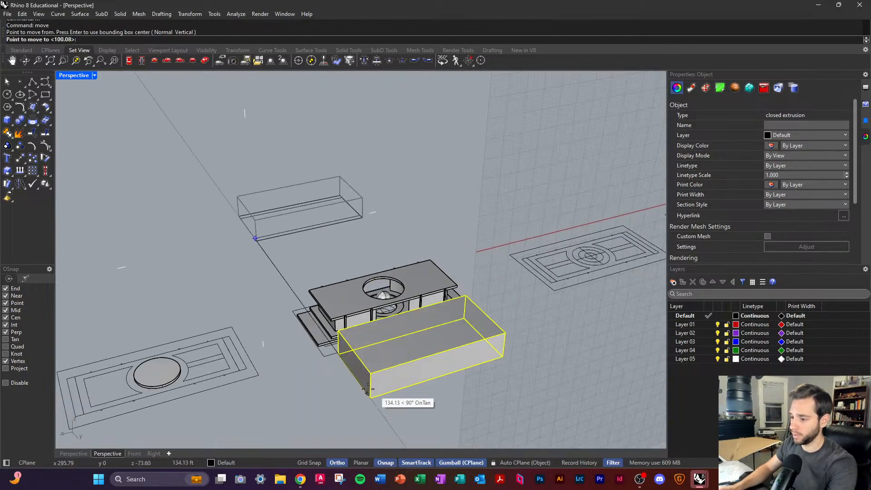
{"action": "scroll", "coordinate": [368, 390], "scroll_direction": "up", "scroll_amount": 10}
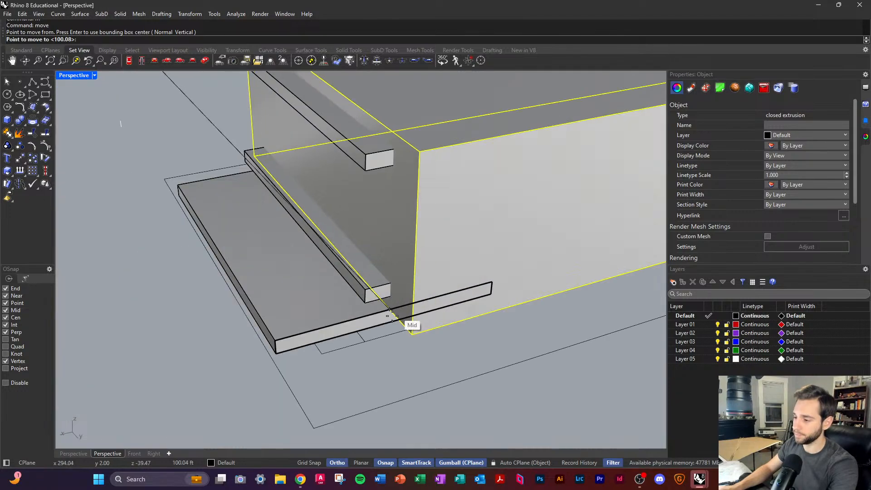
{"action": "left_click", "coordinate": [391, 312]}
{"action": "scroll", "coordinate": [357, 329], "scroll_direction": "down", "scroll_amount": 5}
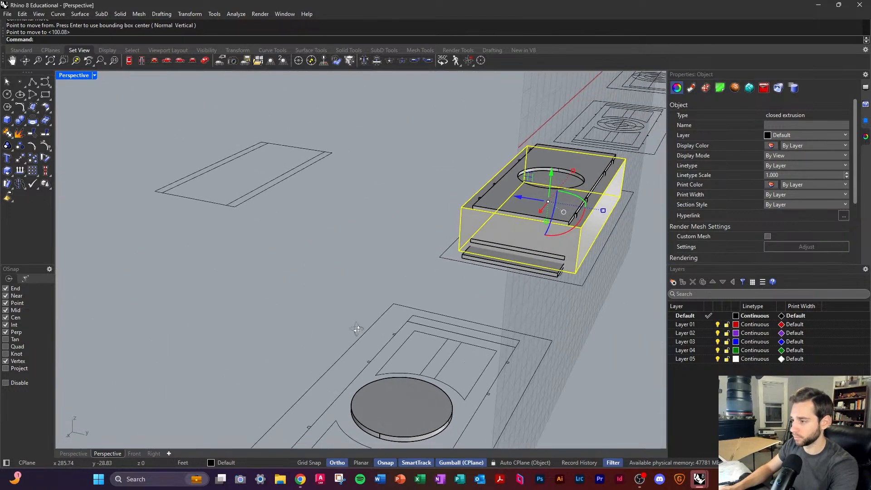
{"action": "right_click_drag", "start_coordinate": [358, 329], "coordinate": [309, 321]}
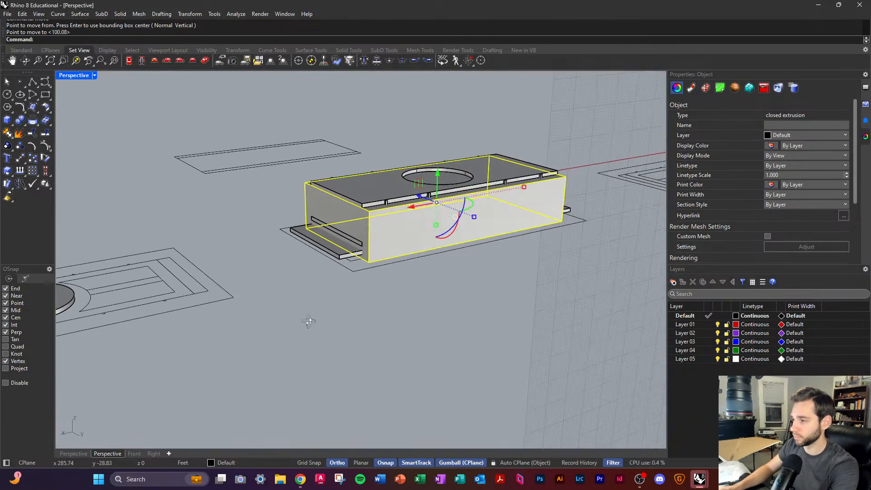
{"action": "left_click", "coordinate": [438, 176]}
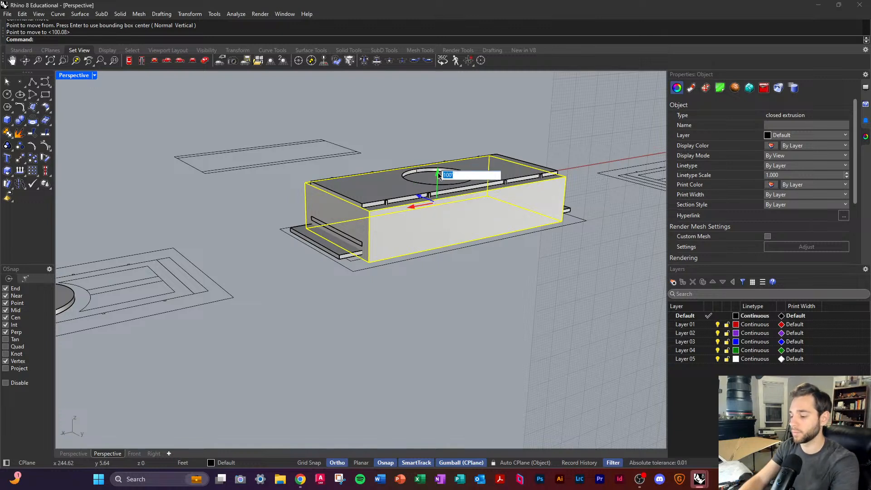
{"action": "key", "text": "Escape"}
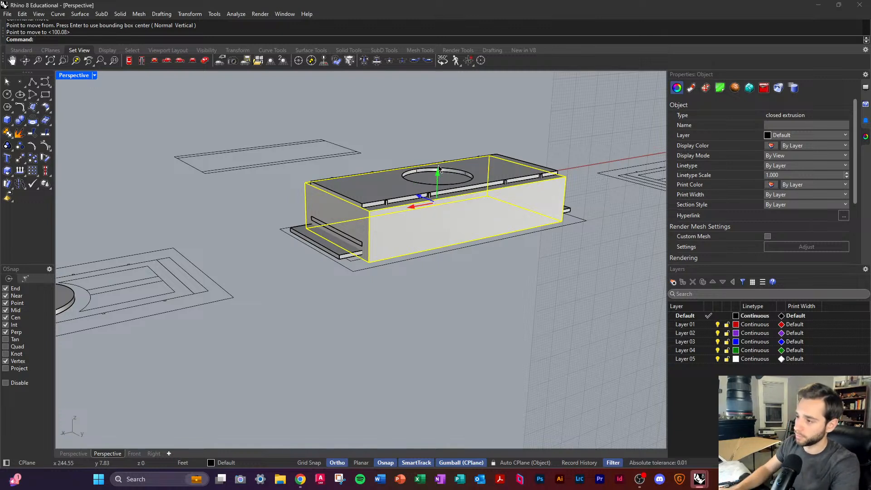
{"action": "key", "text": "Escape"}
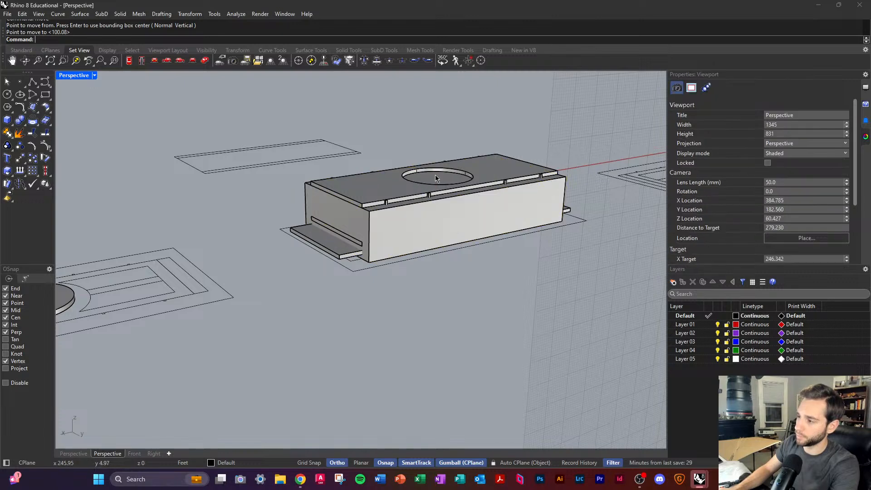
Step: Lower the box vertically by 12 feet beneath the pavilion, and clear the selection
{"action": "left_click", "coordinate": [461, 227]}
{"action": "left_click", "coordinate": [438, 178]}
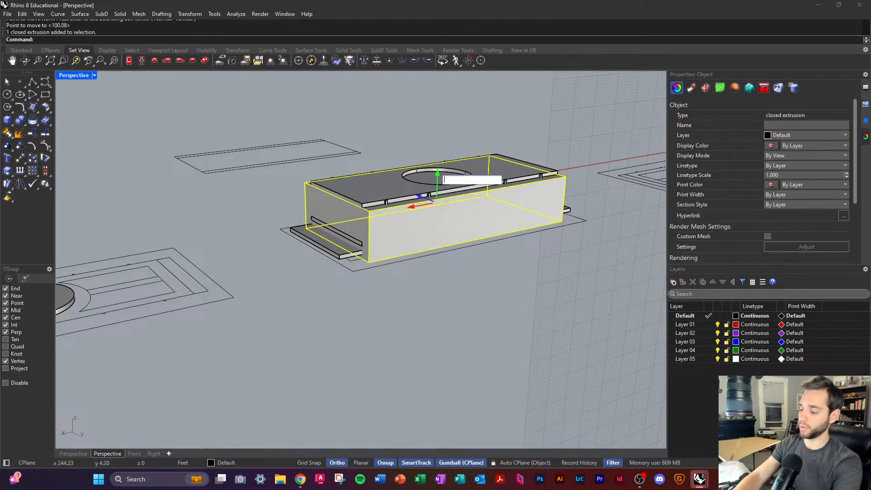
{"action": "type", "text": "-12"}
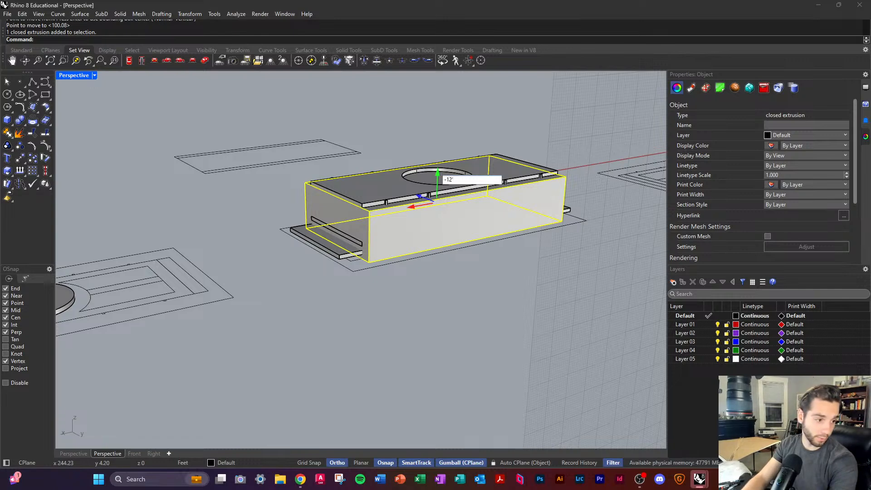
{"action": "type", "text": "'"}
{"action": "key", "text": "Return"}
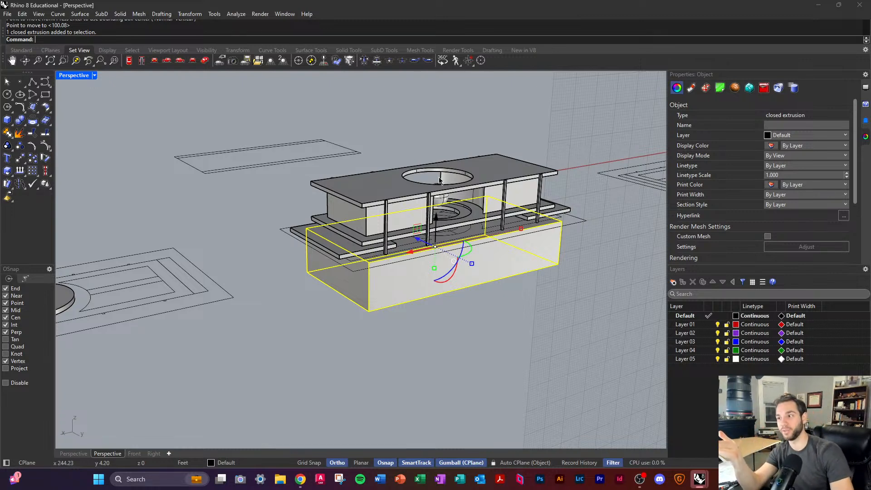
{"action": "left_click", "coordinate": [455, 345]}
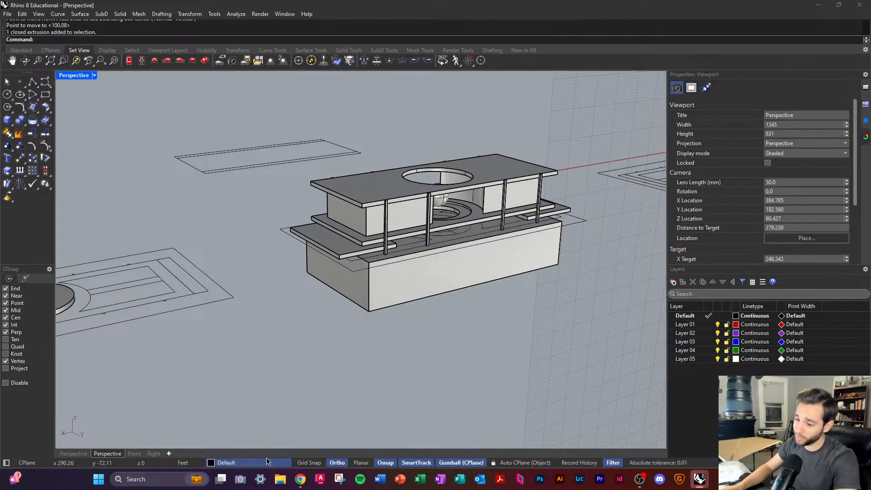
Step: Switch to Chrome and search Google Images for "two way spiral staircase ancient egypt"
{"action": "left_click", "coordinate": [307, 481]}
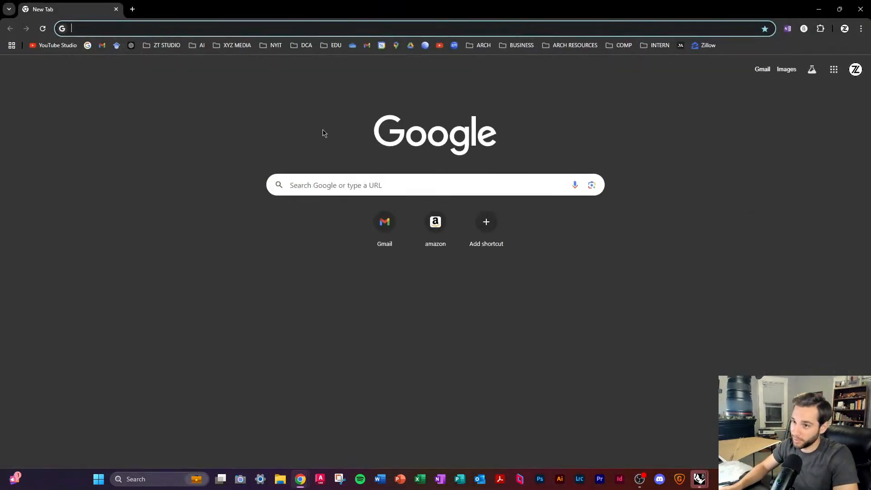
{"action": "type", "text": "two w"}
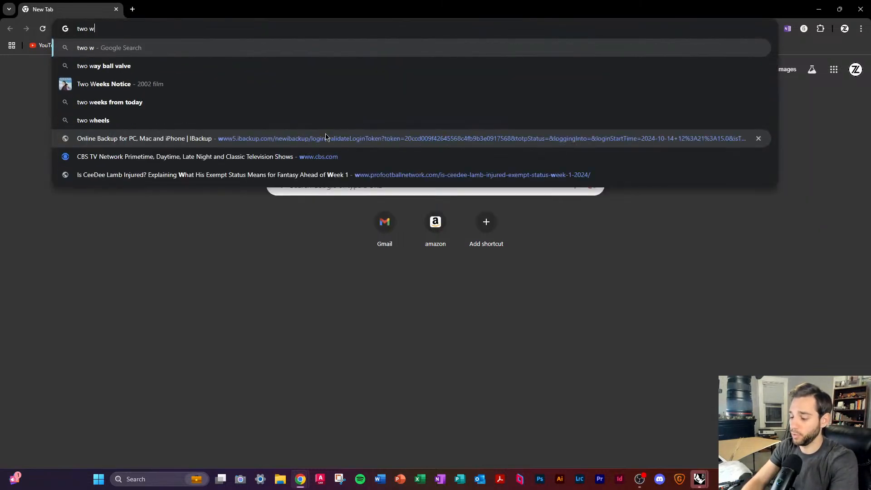
{"action": "type", "text": "ay spiral st"}
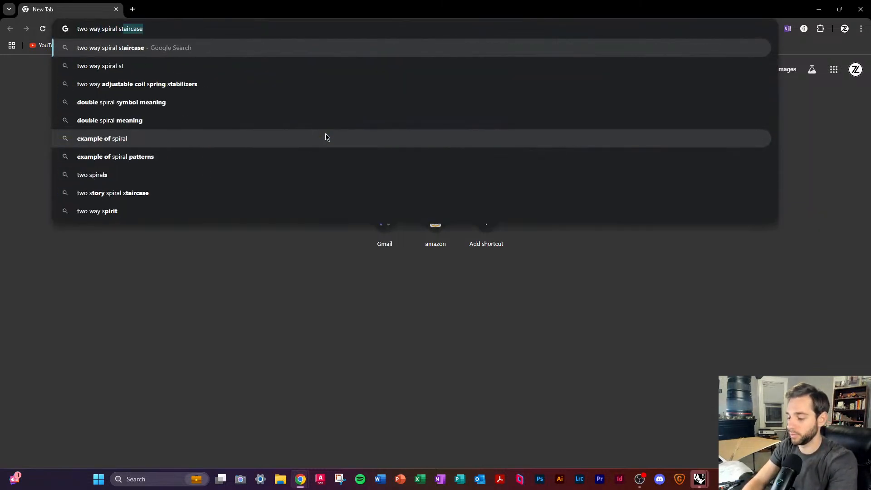
{"action": "type", "text": "aircase a"}
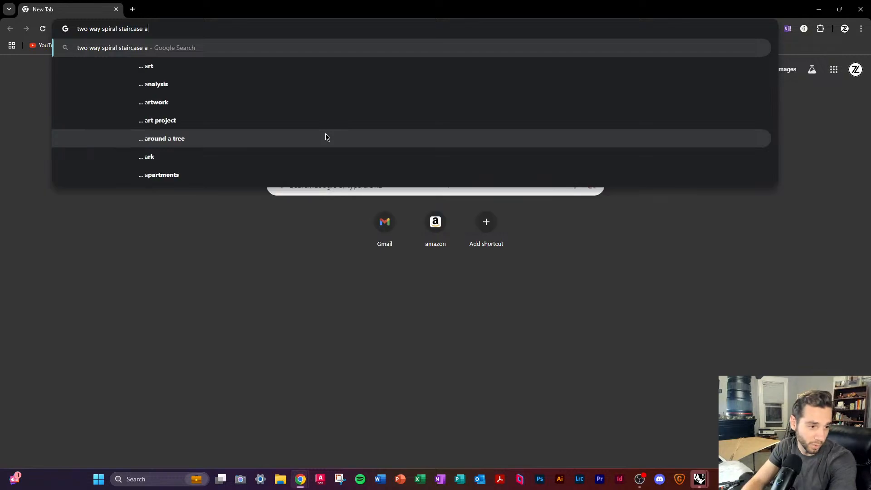
{"action": "type", "text": "nicent"}
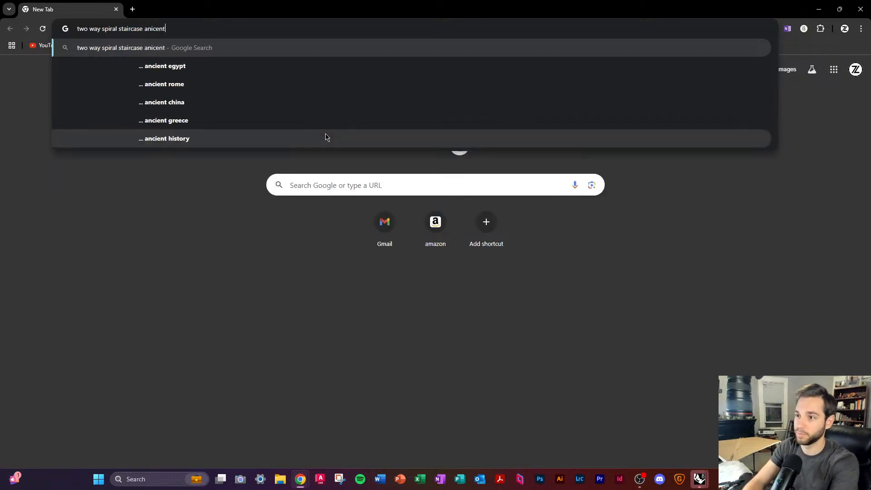
{"action": "key", "text": "Down"}
{"action": "key", "text": "Return"}
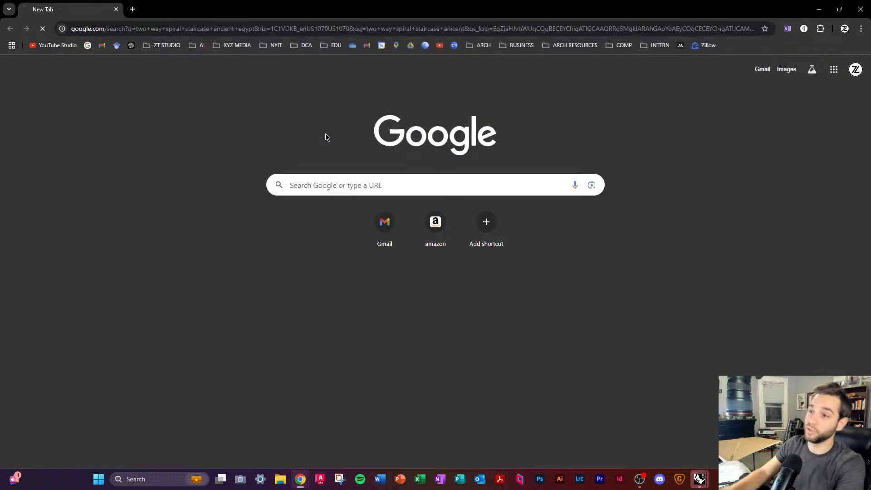
{"action": "left_click", "coordinate": [153, 107]}
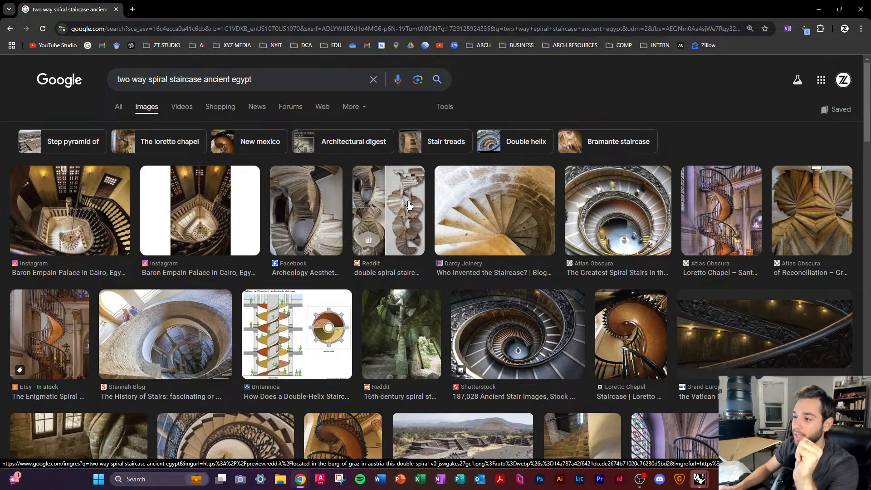
Step: Examine the double-spiral staircase references, including the Reddit photos, the Château de Chambord diagram and the Active Metal double-helix drawings
{"action": "left_click", "coordinate": [318, 212]}
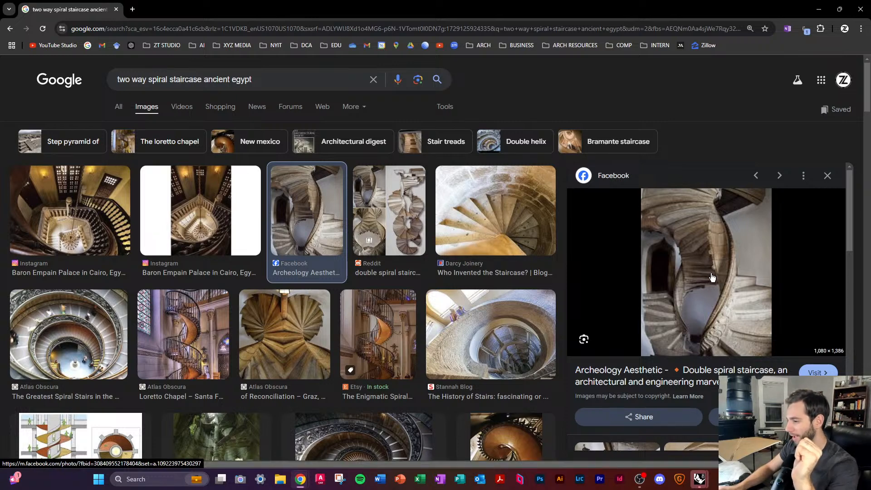
{"action": "left_click", "coordinate": [402, 229]}
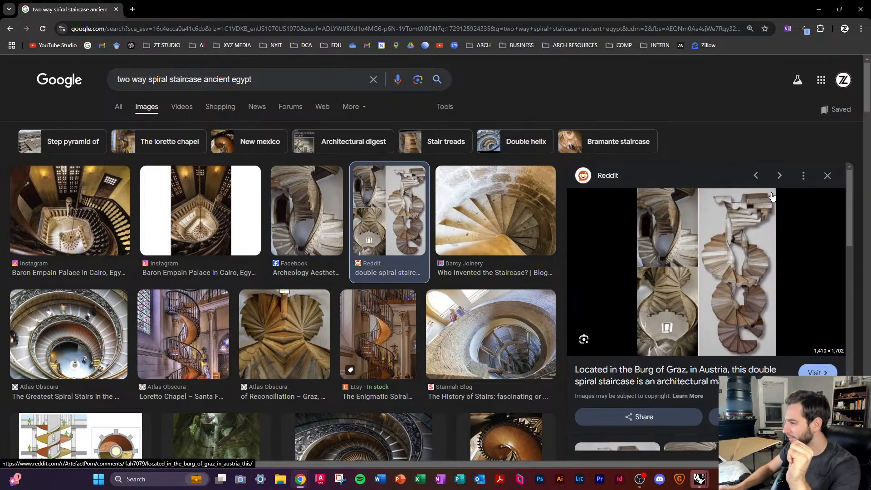
{"action": "scroll", "coordinate": [353, 320], "scroll_direction": "down", "scroll_amount": 2}
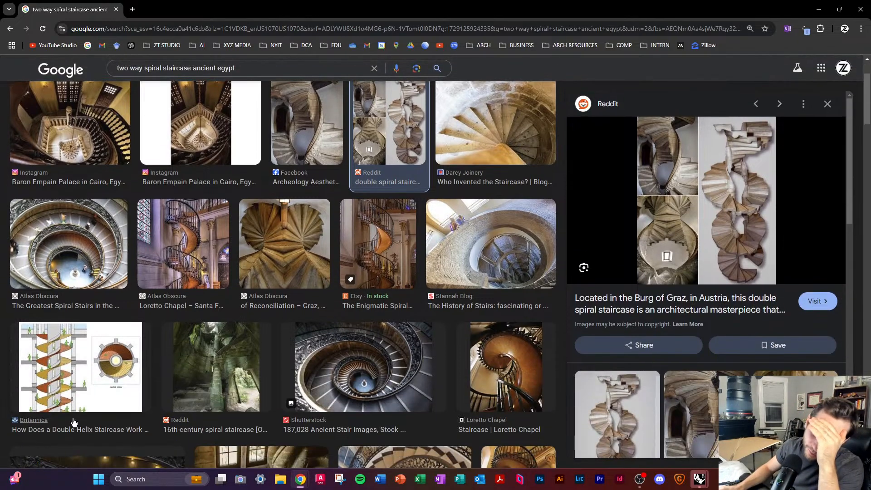
{"action": "left_click", "coordinate": [82, 382]}
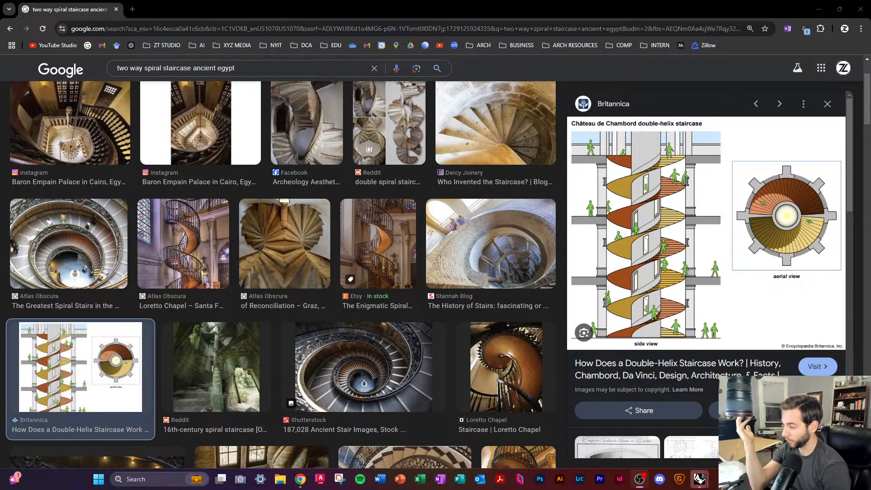
{"action": "scroll", "coordinate": [657, 250], "scroll_direction": "down", "scroll_amount": 2}
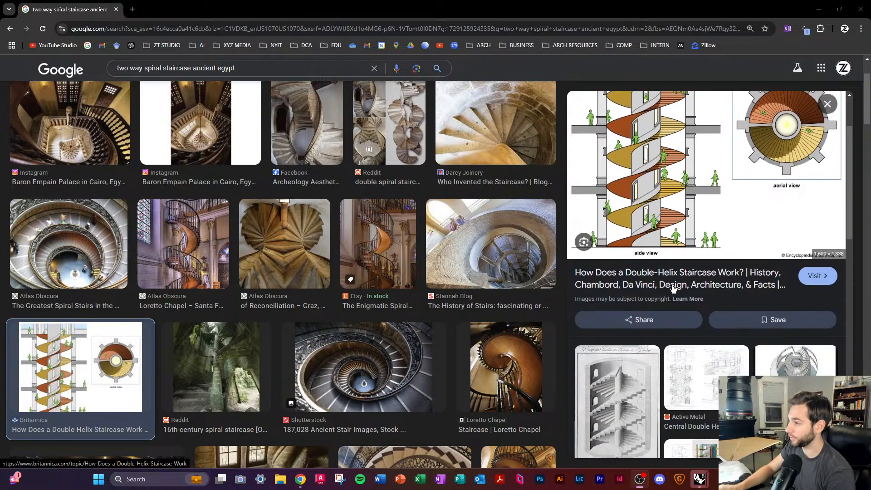
{"action": "scroll", "coordinate": [735, 349], "scroll_direction": "up", "scroll_amount": 1}
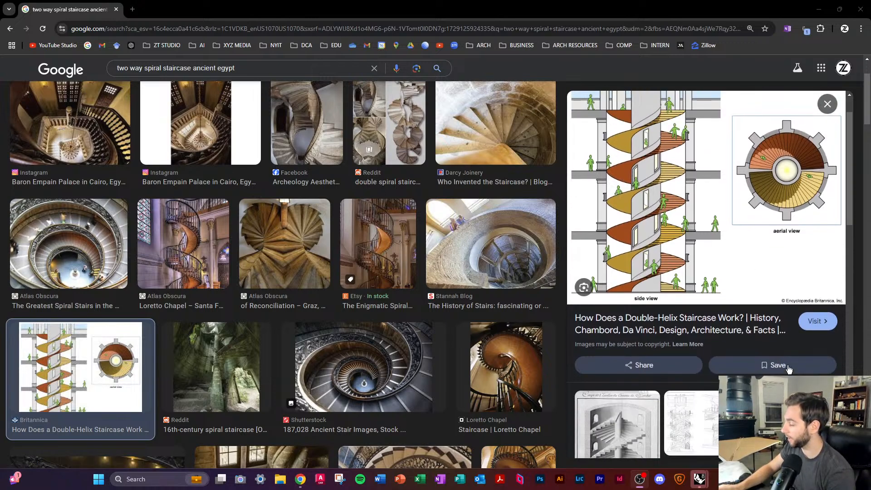
{"action": "scroll", "coordinate": [775, 363], "scroll_direction": "down", "scroll_amount": 2}
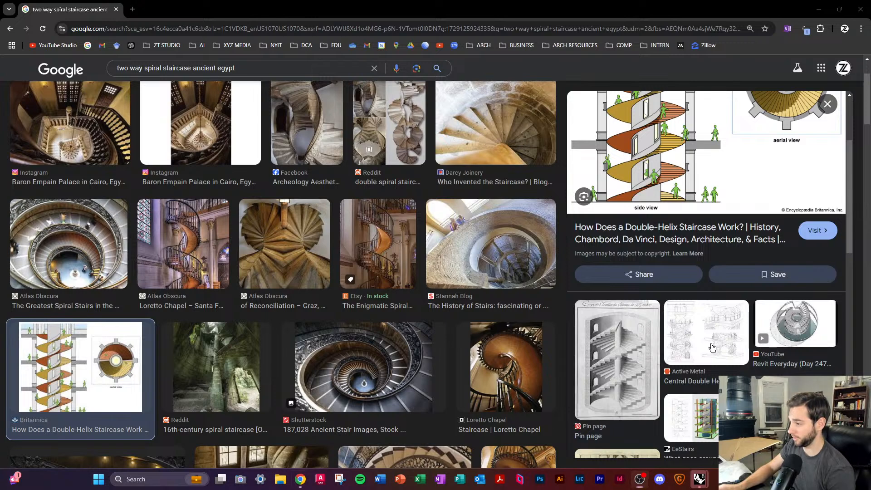
{"action": "left_click", "coordinate": [712, 375]}
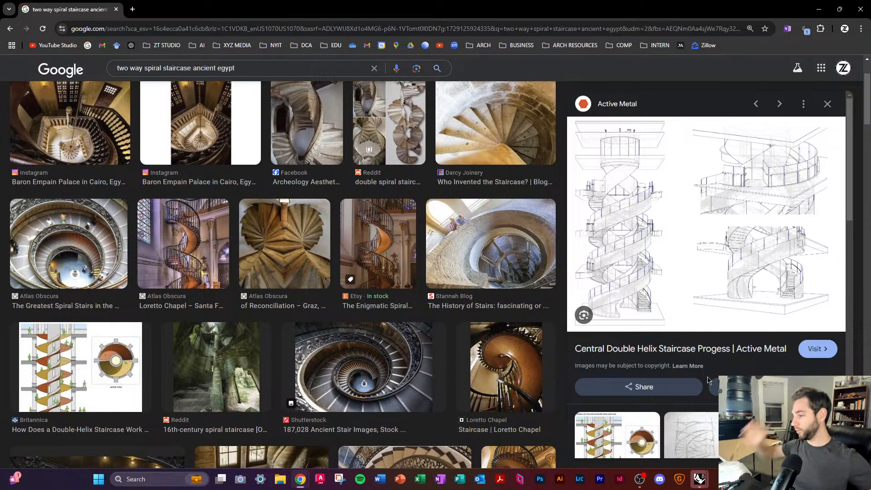
Step: Examine further spiral staircase references, including the DeviantArt double-helix sketch and the StockCake ancient staircase, and close the image preview
{"action": "scroll", "coordinate": [709, 381], "scroll_direction": "down", "scroll_amount": 4}
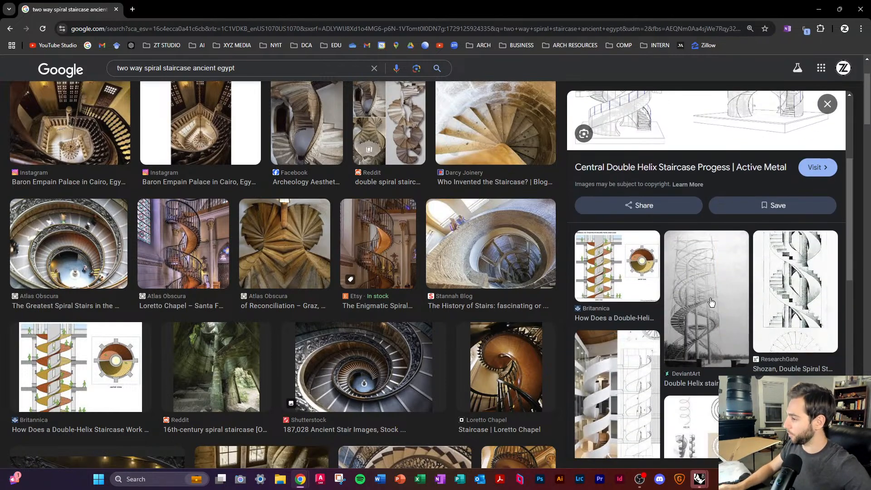
{"action": "left_click", "coordinate": [713, 303]}
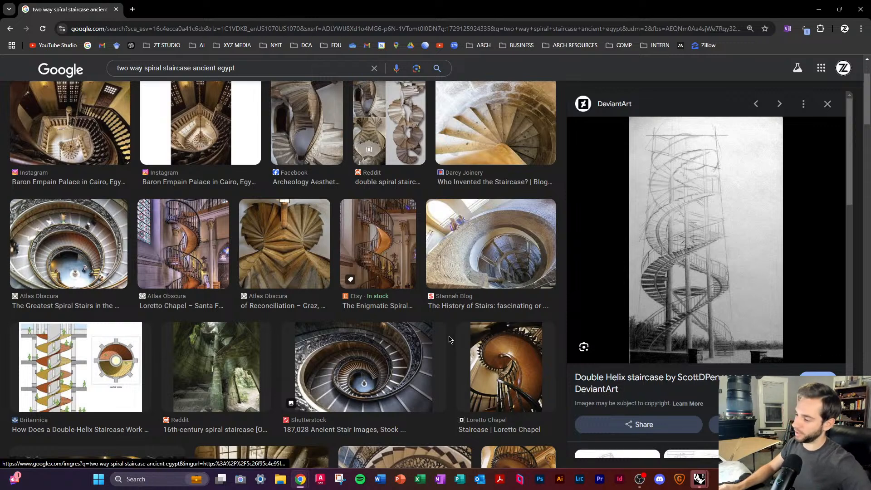
{"action": "scroll", "coordinate": [148, 312], "scroll_direction": "down", "scroll_amount": 3}
{"action": "scroll", "coordinate": [148, 311], "scroll_direction": "down", "scroll_amount": 2}
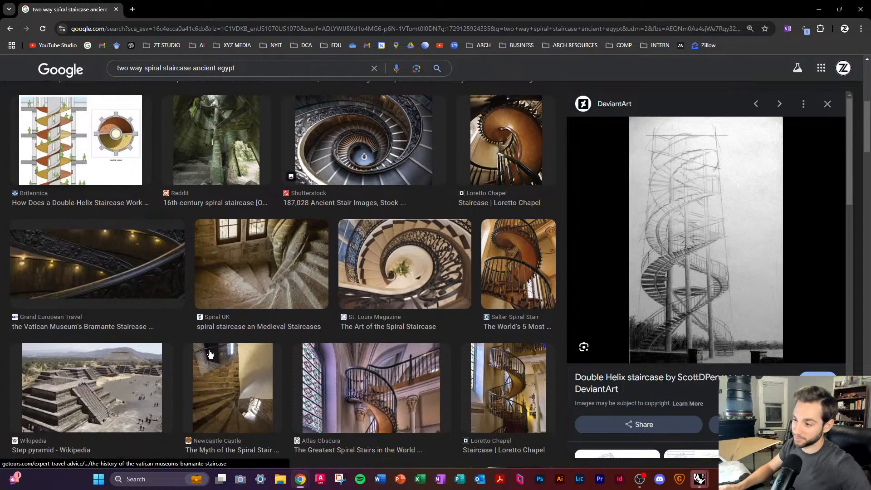
{"action": "scroll", "coordinate": [257, 353], "scroll_direction": "down", "scroll_amount": 2}
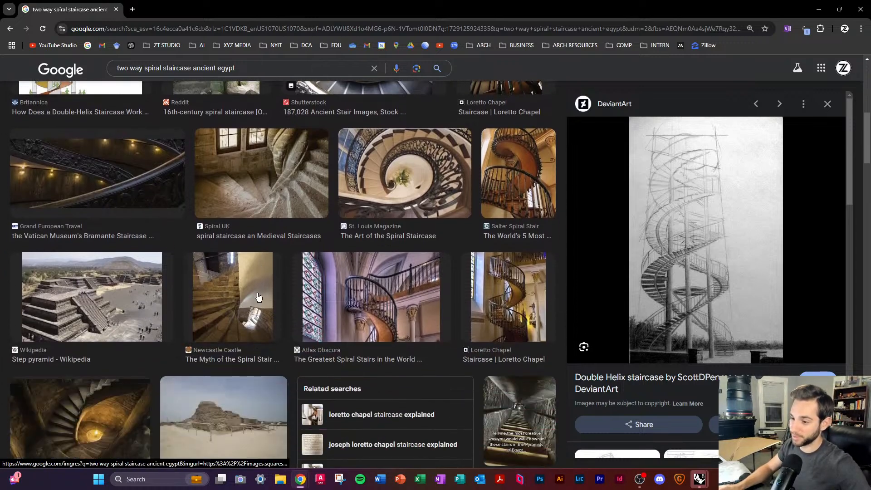
{"action": "scroll", "coordinate": [258, 298], "scroll_direction": "down", "scroll_amount": 2}
{"action": "scroll", "coordinate": [91, 253], "scroll_direction": "down", "scroll_amount": 4}
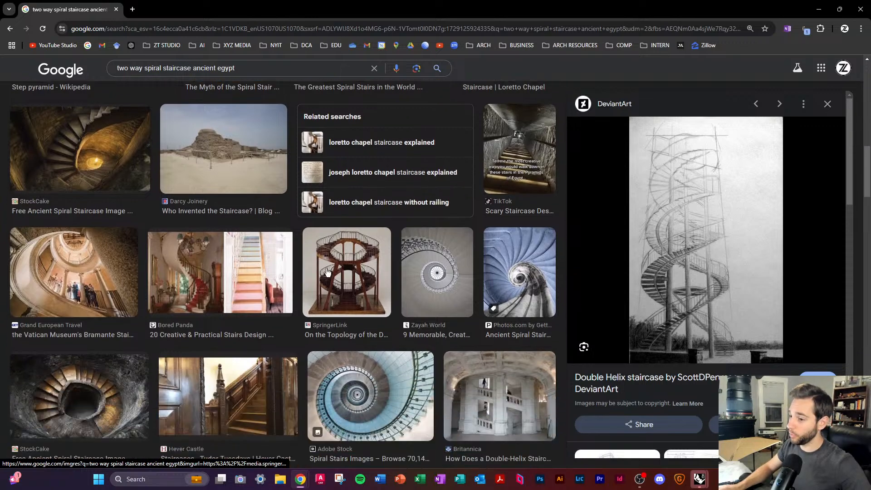
{"action": "scroll", "coordinate": [326, 272], "scroll_direction": "down", "scroll_amount": 6}
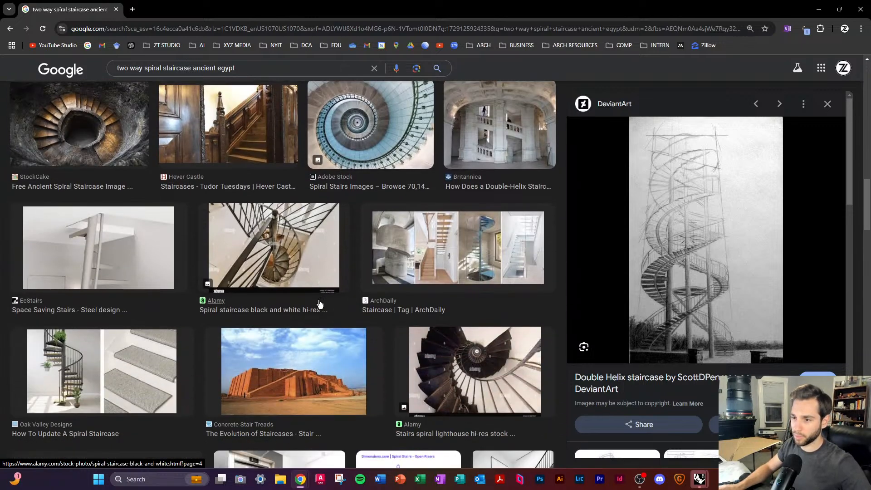
{"action": "left_click", "coordinate": [104, 157]}
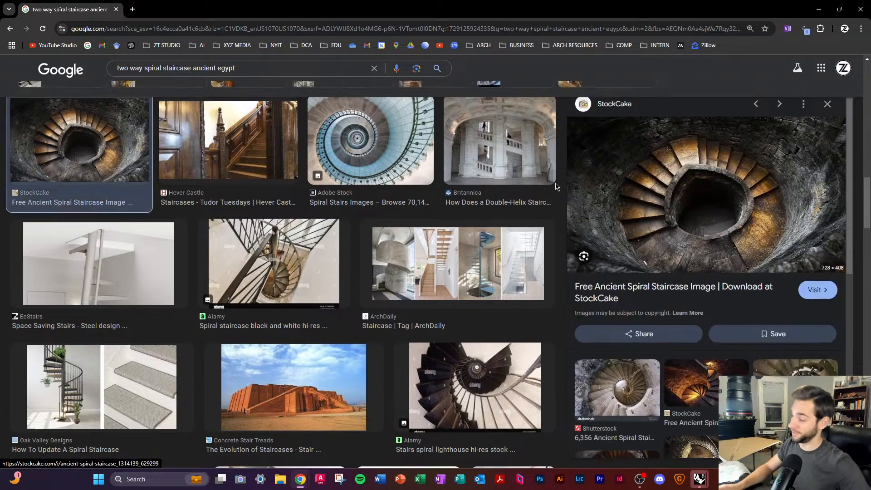
{"action": "scroll", "coordinate": [458, 290], "scroll_direction": "down", "scroll_amount": 4}
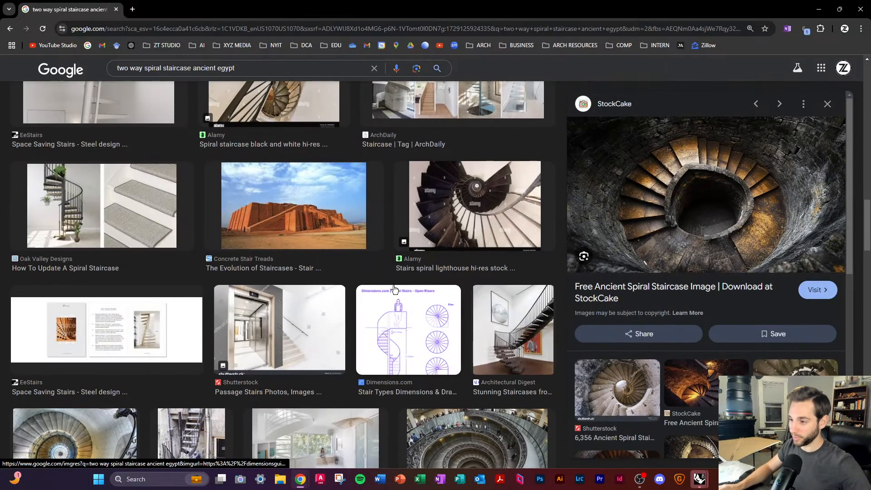
{"action": "scroll", "coordinate": [395, 289], "scroll_direction": "up", "scroll_amount": 10}
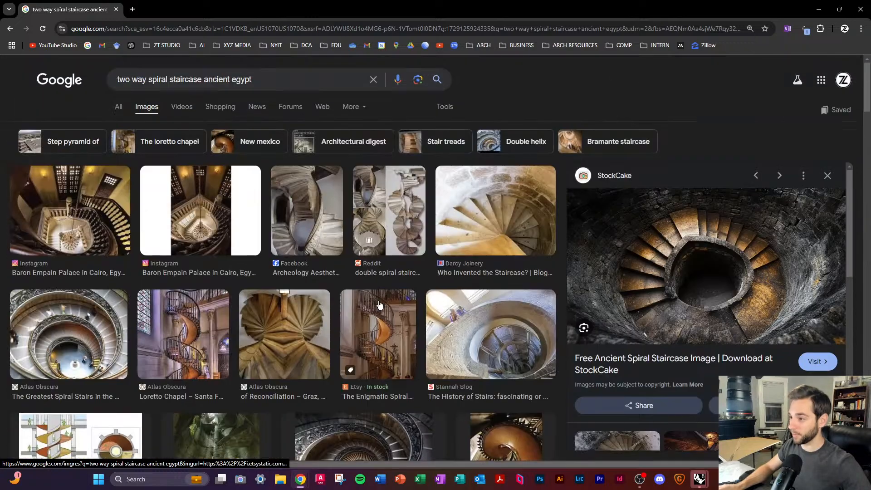
{"action": "left_click", "coordinate": [826, 175]}
{"action": "scroll", "coordinate": [643, 293], "scroll_direction": "up", "scroll_amount": 5}
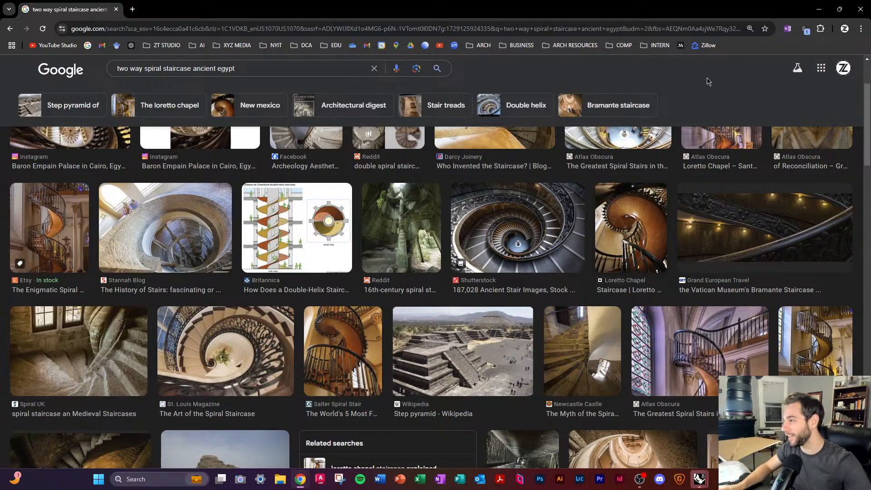
Step: Switch back to Rhino and inspect the pavilion's central opening above the lower-level box
{"action": "left_click", "coordinate": [819, 9]}
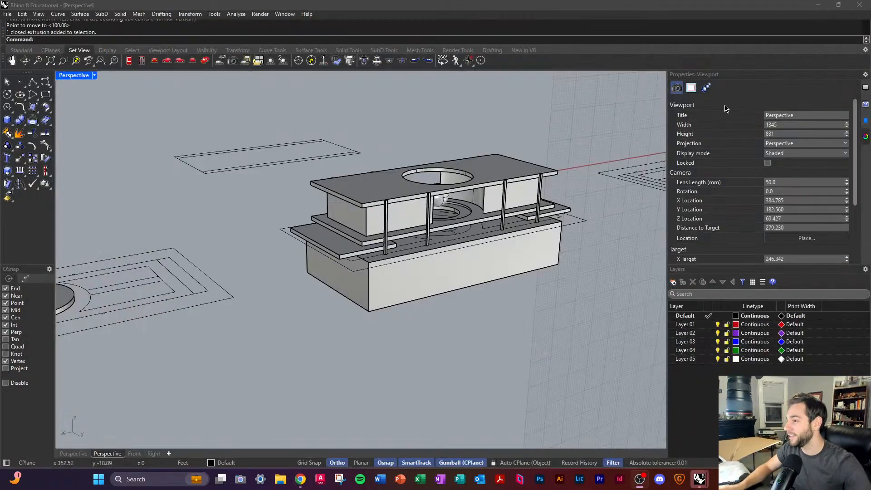
{"action": "scroll", "coordinate": [459, 232], "scroll_direction": "up", "scroll_amount": 5}
{"action": "right_click_drag", "start_coordinate": [459, 232], "coordinate": [442, 234]}
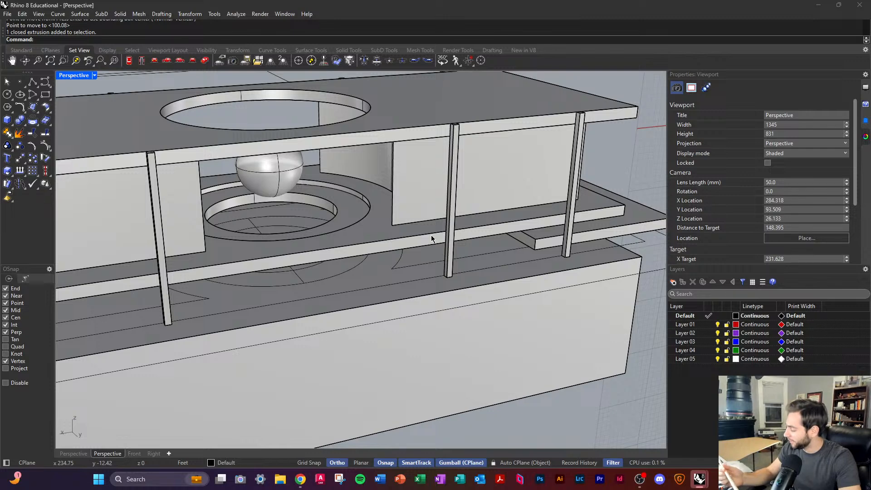
{"action": "scroll", "coordinate": [430, 235], "scroll_direction": "up", "scroll_amount": 10}
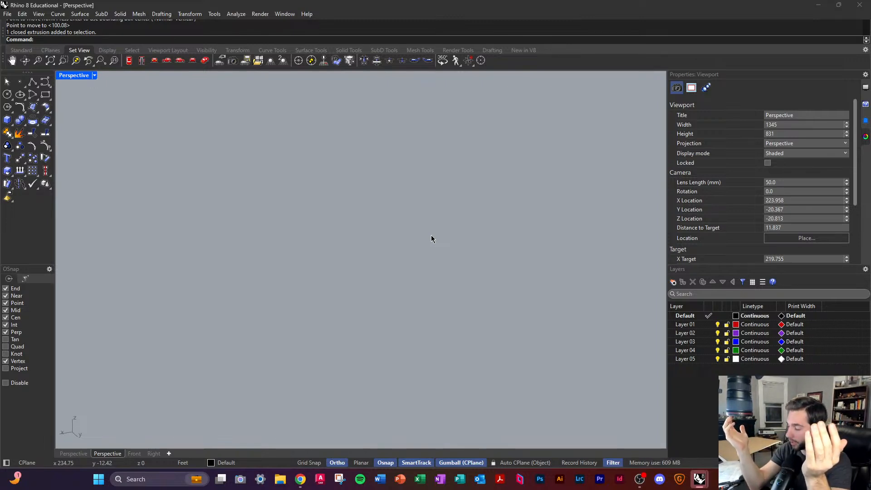
{"action": "scroll", "coordinate": [432, 235], "scroll_direction": "down", "scroll_amount": 8}
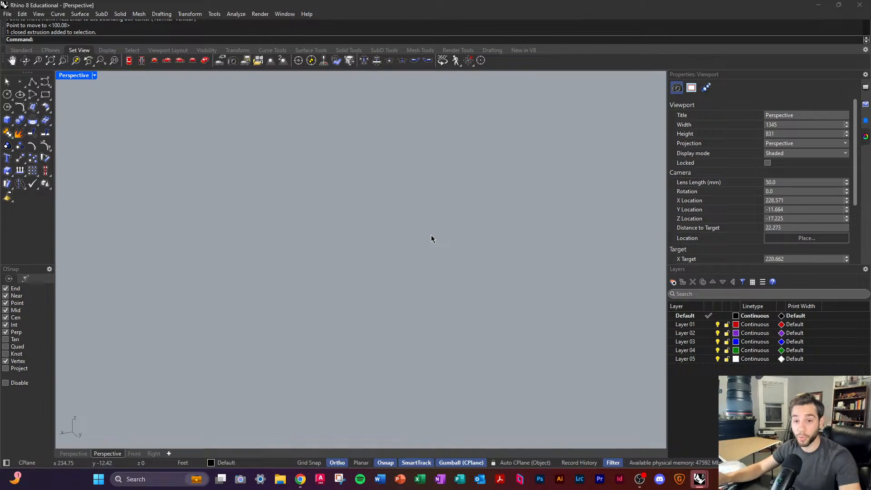
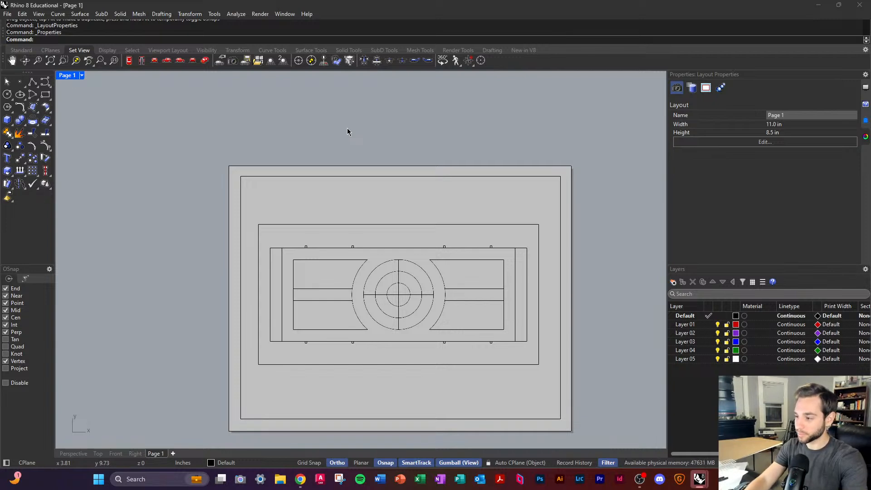
Step: Print the Page 1 layout on HP Smart Printing, at Letter size in landscape with vector output and print color
{"action": "key", "text": "ctrl+p"}
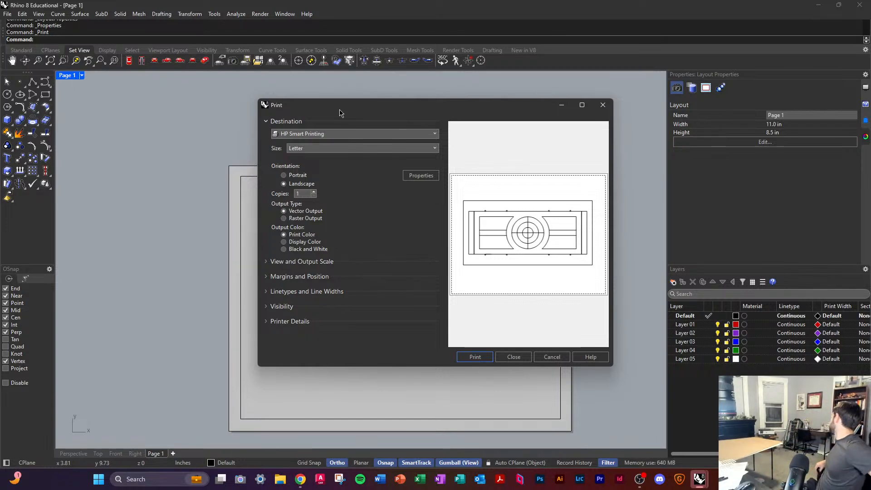
{"action": "left_click", "coordinate": [472, 357]}
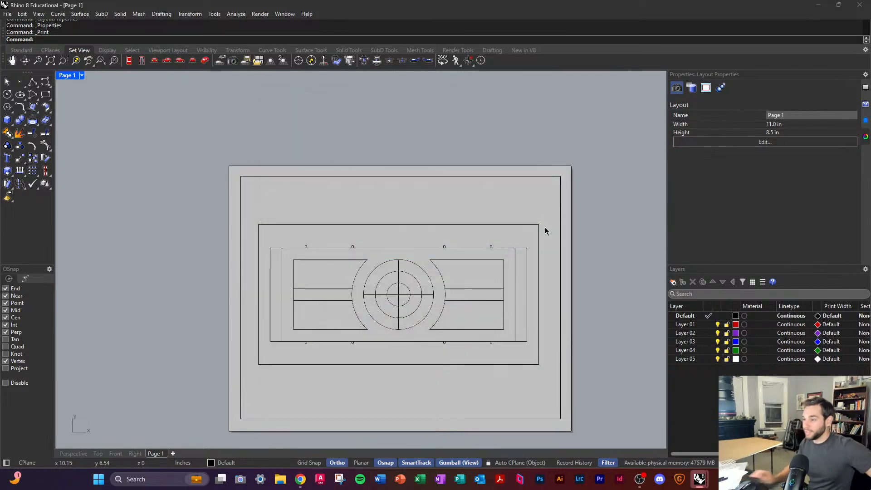
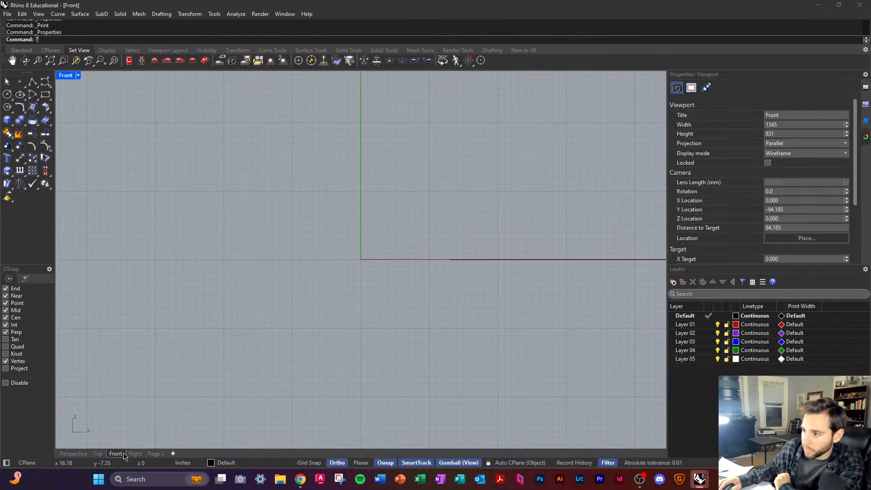
Step: Examine the pavilion and its lower-level box in the Front view
{"action": "scroll", "coordinate": [315, 336], "scroll_direction": "up", "scroll_amount": 10}
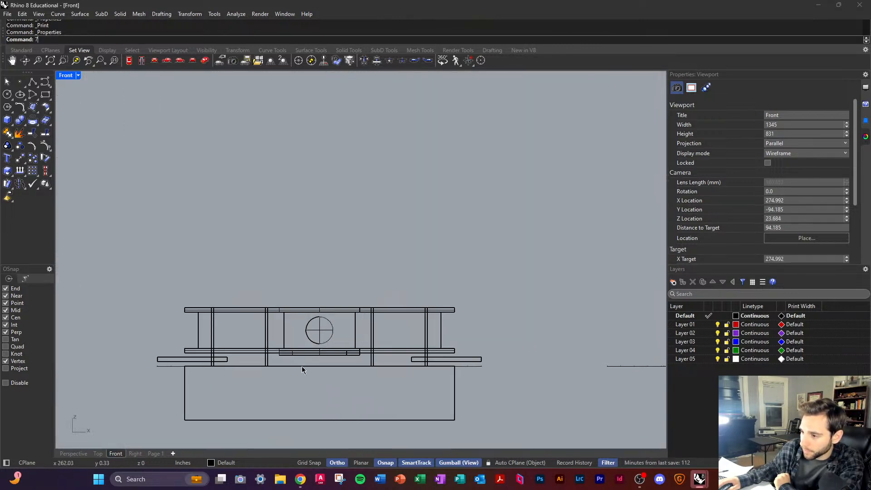
{"action": "scroll", "coordinate": [244, 414], "scroll_direction": "up", "scroll_amount": 2}
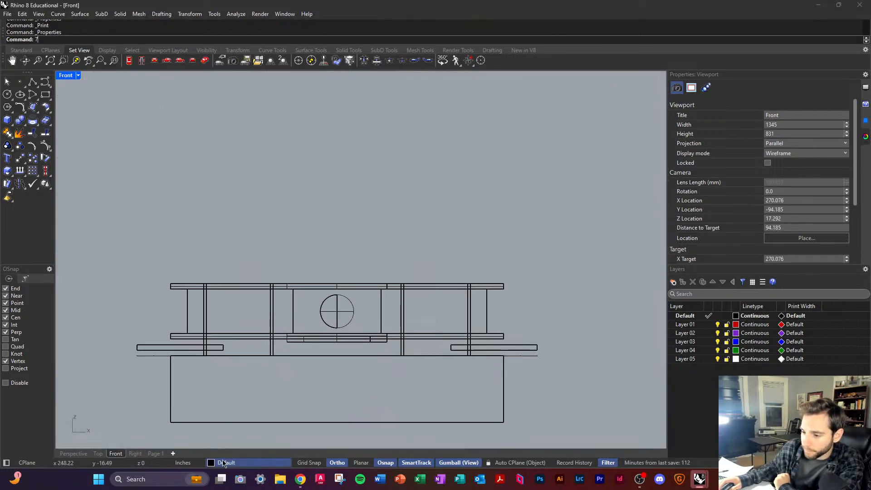
{"action": "scroll", "coordinate": [254, 304], "scroll_direction": "down", "scroll_amount": 7}
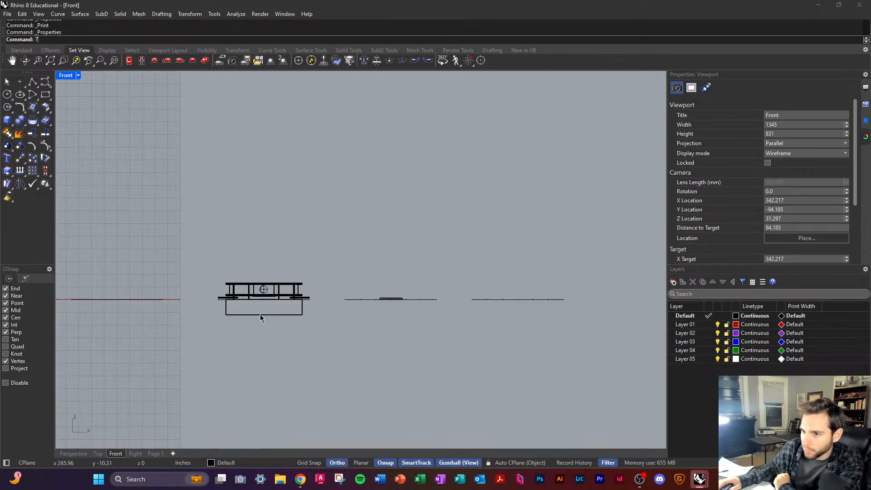
Step: Open the Page 1 layout and shift the plan higher within its Top detail
{"action": "left_click", "coordinate": [155, 454]}
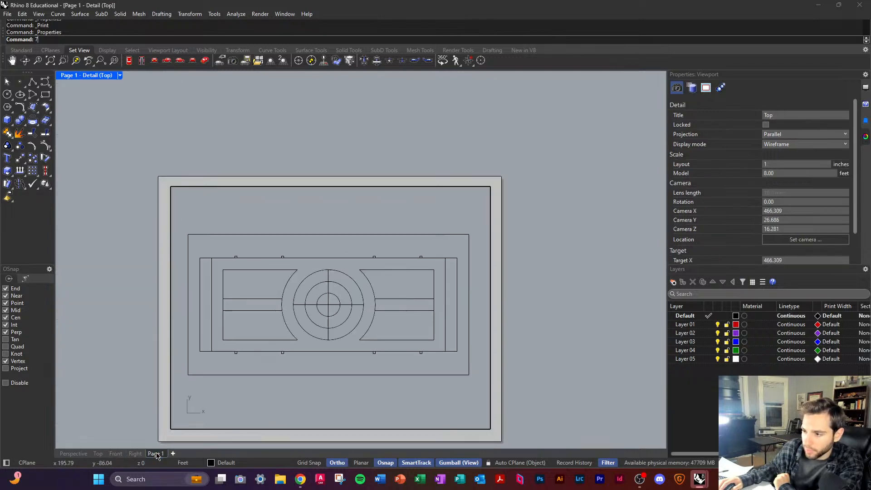
{"action": "double_click", "coordinate": [271, 403]}
{"action": "double_click", "coordinate": [278, 382]}
{"action": "right_click_drag", "start_coordinate": [306, 395], "coordinate": [313, 356]}
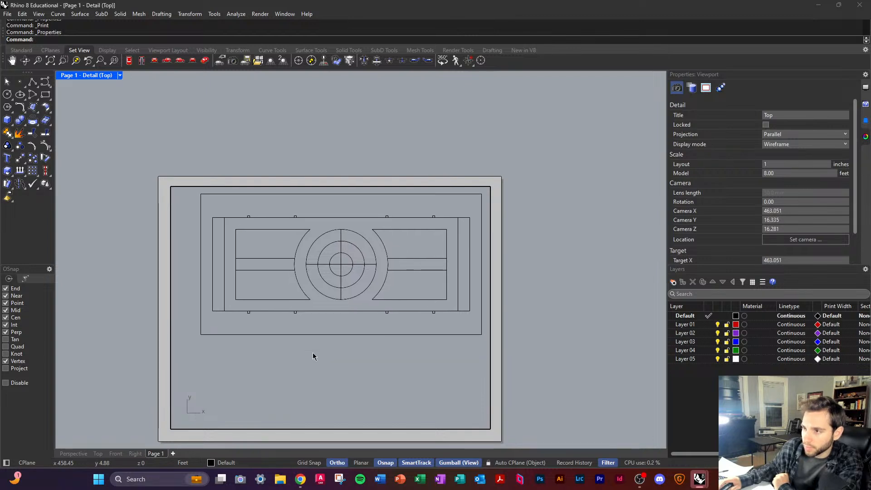
{"action": "left_click", "coordinate": [120, 76]}
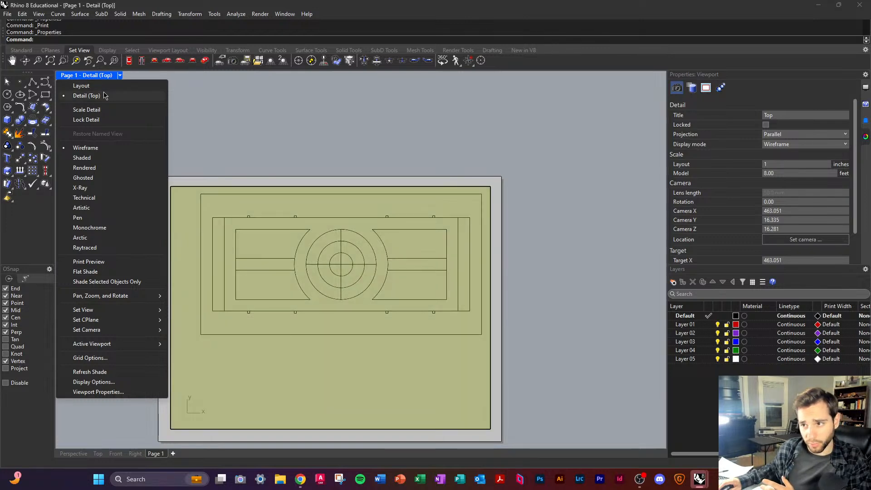
{"action": "double_click", "coordinate": [103, 76]}
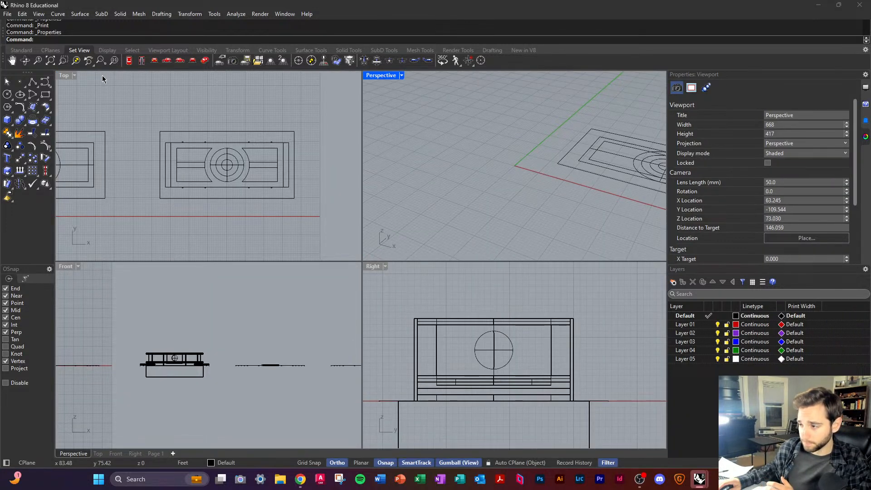
{"action": "left_click", "coordinate": [156, 454]}
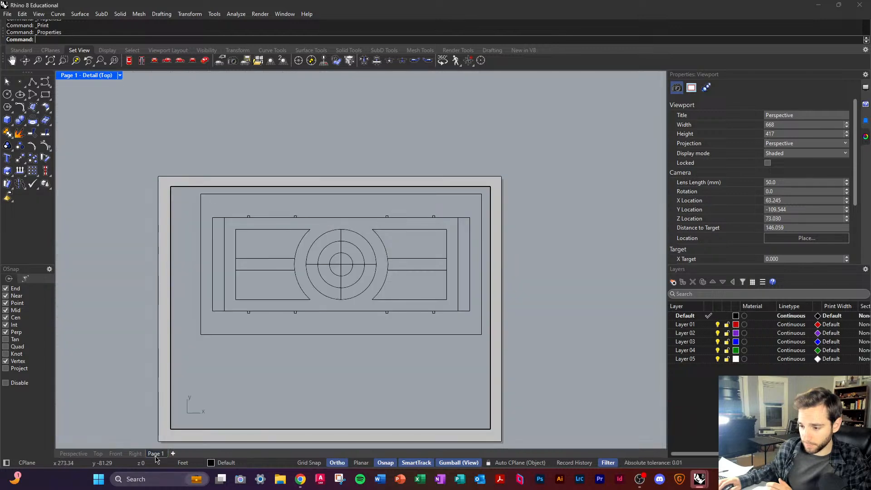
{"action": "double_click", "coordinate": [243, 356]}
{"action": "double_click", "coordinate": [265, 363]}
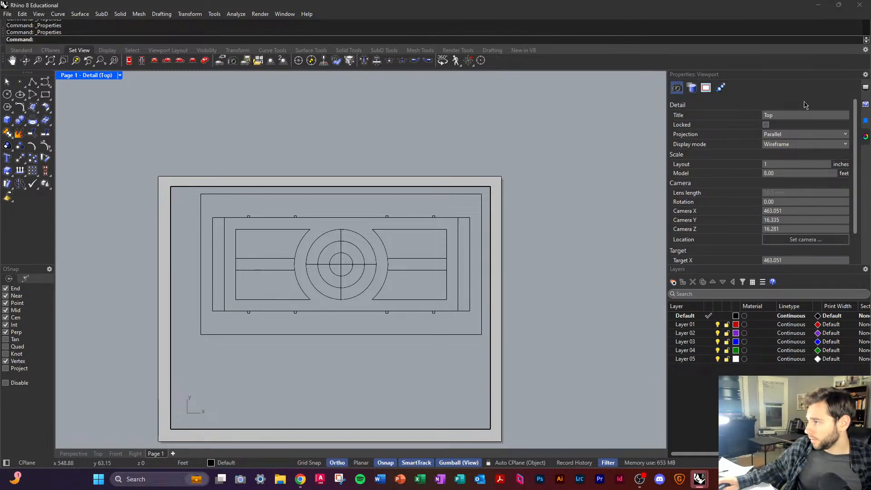
Step: Check which projection options are available for the Top detail on Page 1
{"action": "left_click", "coordinate": [844, 115]}
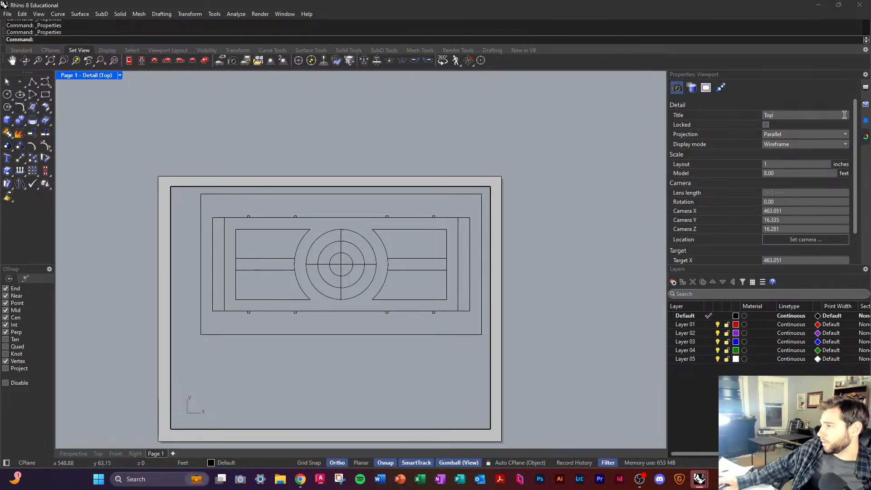
{"action": "left_click", "coordinate": [797, 133]}
{"action": "left_click", "coordinate": [798, 133]}
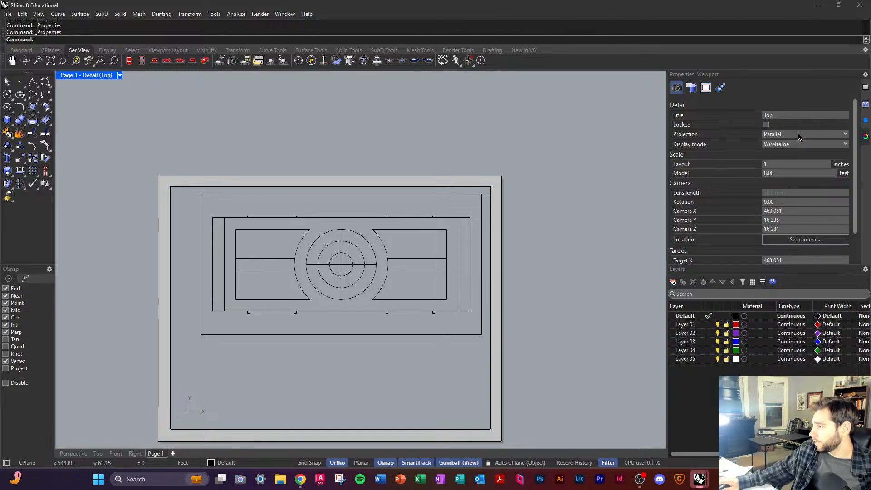
{"action": "left_click", "coordinate": [799, 134]}
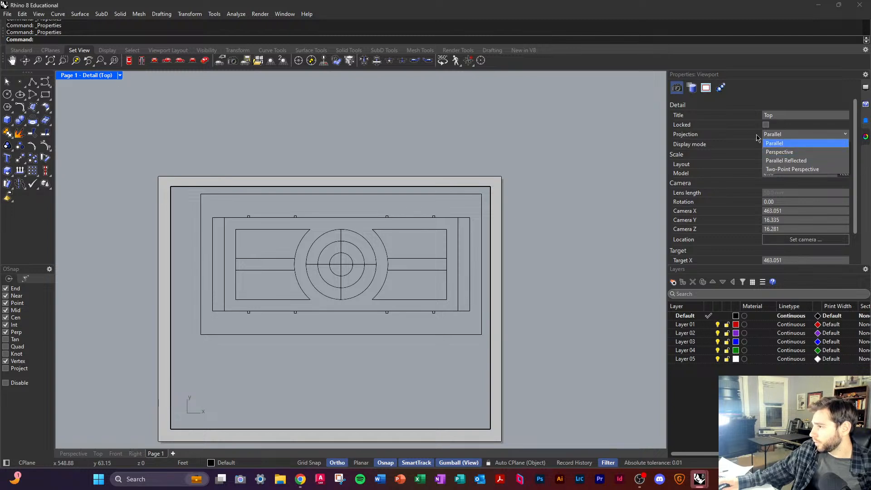
{"action": "left_click", "coordinate": [787, 103]}
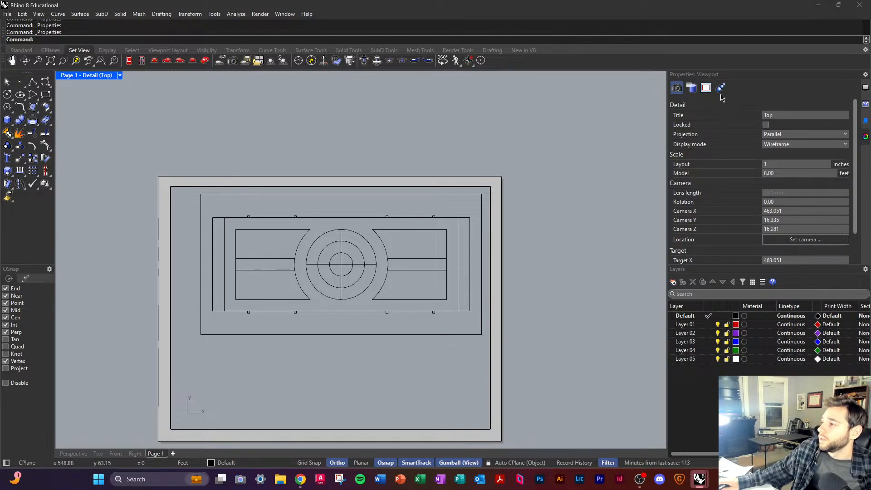
Step: Examine the row of pavilion copies inside the Top detail on Page 1
{"action": "scroll", "coordinate": [257, 350], "scroll_direction": "down", "scroll_amount": 3}
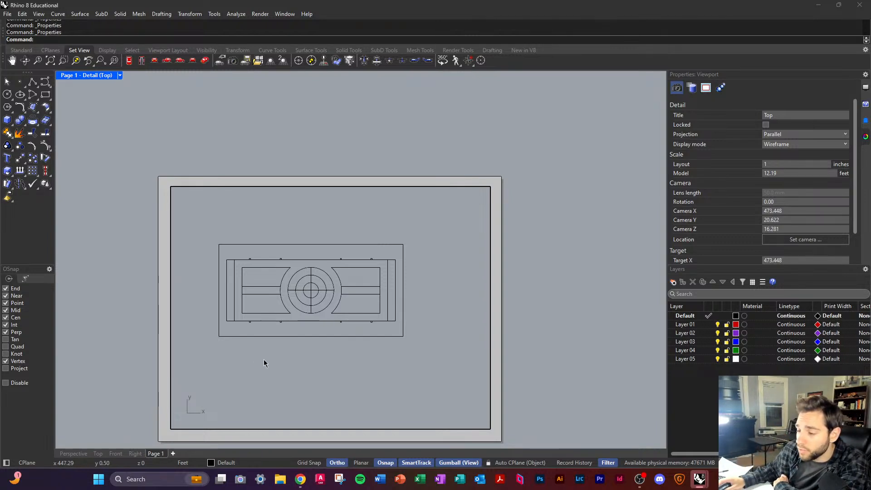
{"action": "scroll", "coordinate": [264, 361], "scroll_direction": "down", "scroll_amount": 7}
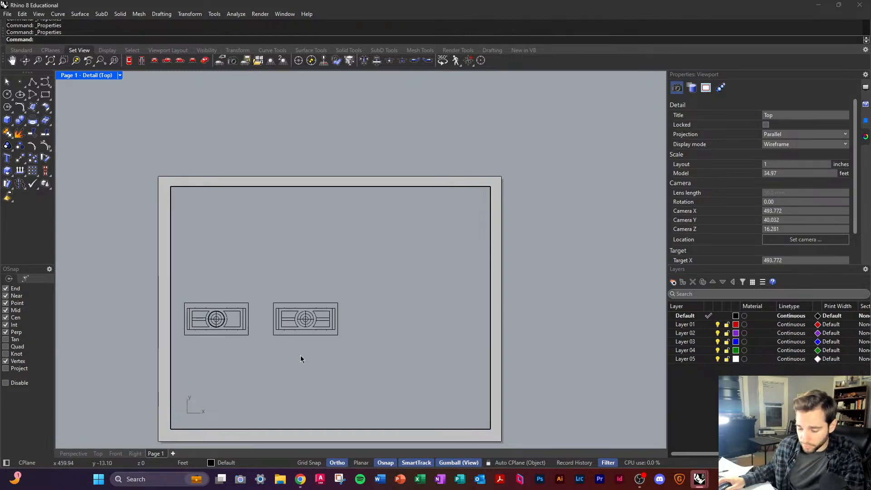
{"action": "right_click_drag", "start_coordinate": [300, 355], "coordinate": [349, 349]}
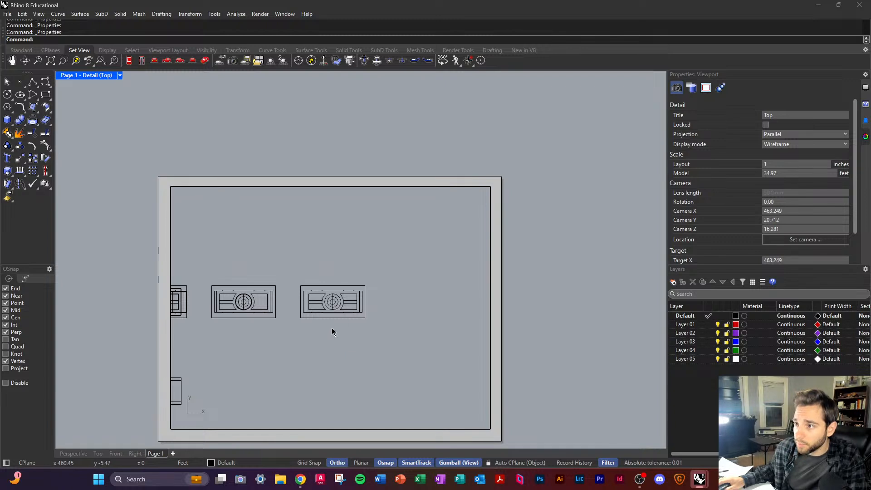
{"action": "scroll", "coordinate": [338, 325], "scroll_direction": "down", "scroll_amount": 3}
{"action": "scroll", "coordinate": [233, 319], "scroll_direction": "up", "scroll_amount": 6}
{"action": "left_click_drag", "start_coordinate": [189, 254], "coordinate": [363, 352]}
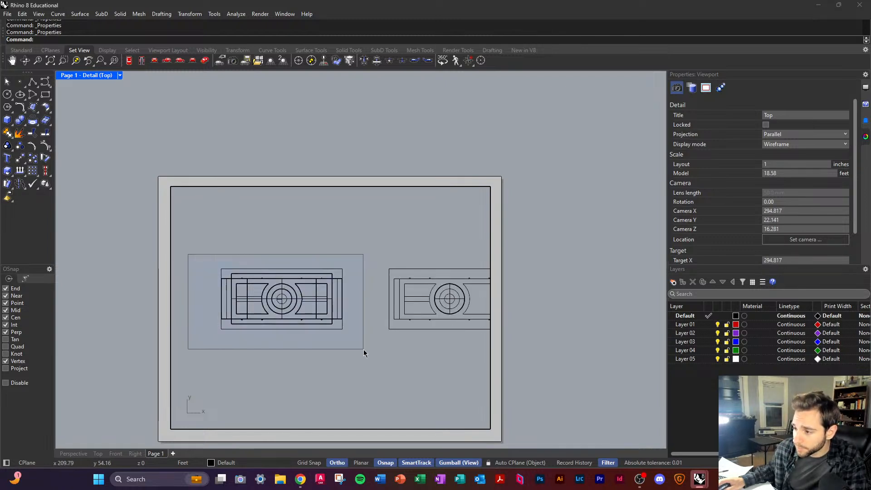
{"action": "scroll", "coordinate": [237, 327], "scroll_direction": "down", "scroll_amount": 5}
{"action": "scroll", "coordinate": [236, 327], "scroll_direction": "down", "scroll_amount": 2}
{"action": "mouse_move", "coordinate": [263, 318]}
{"action": "left_mouse_down"}
{"action": "mouse_move", "coordinate": [422, 338]}
{"action": "mouse_move", "coordinate": [370, 282]}
{"action": "left_mouse_up"}
{"action": "key", "text": "Escape"}
{"action": "scroll", "coordinate": [444, 341], "scroll_direction": "up", "scroll_amount": 3}
{"action": "key", "text": "Escape"}
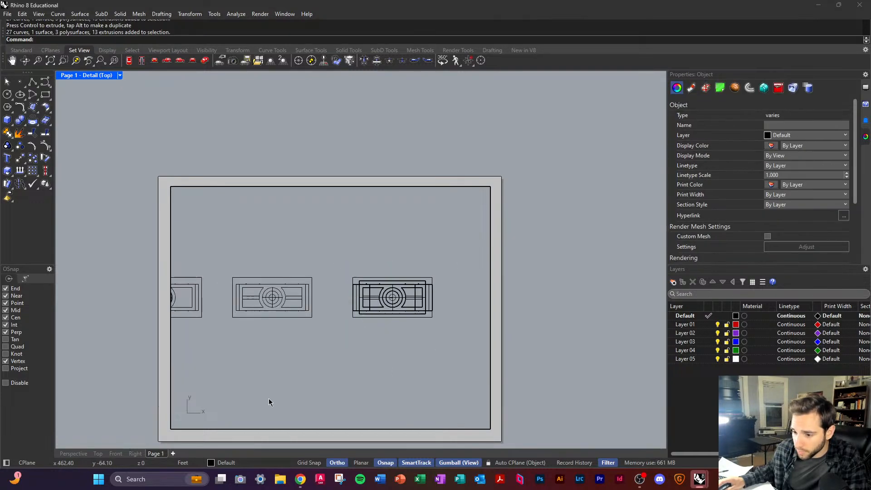
Step: Maximize the Perspective viewport and bring the whole row of pavilion copies into view
{"action": "left_click", "coordinate": [73, 453]}
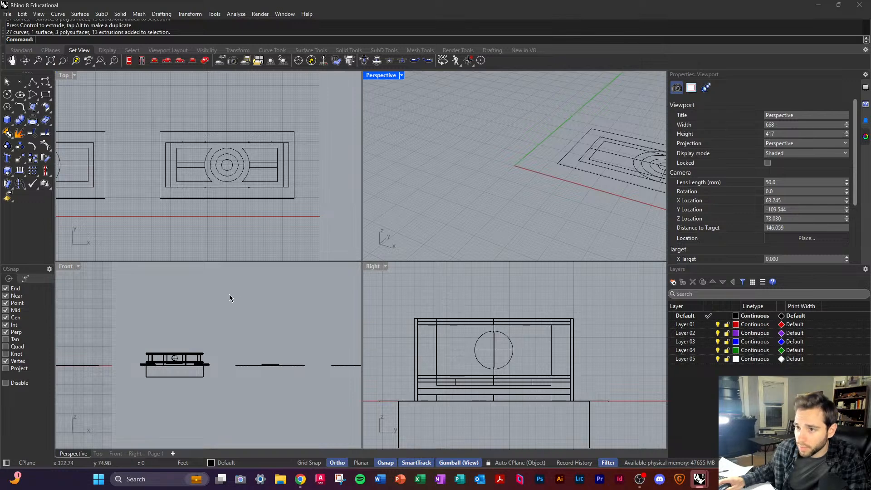
{"action": "double_click", "coordinate": [382, 75]}
{"action": "scroll", "coordinate": [347, 112], "scroll_direction": "down", "scroll_amount": 6}
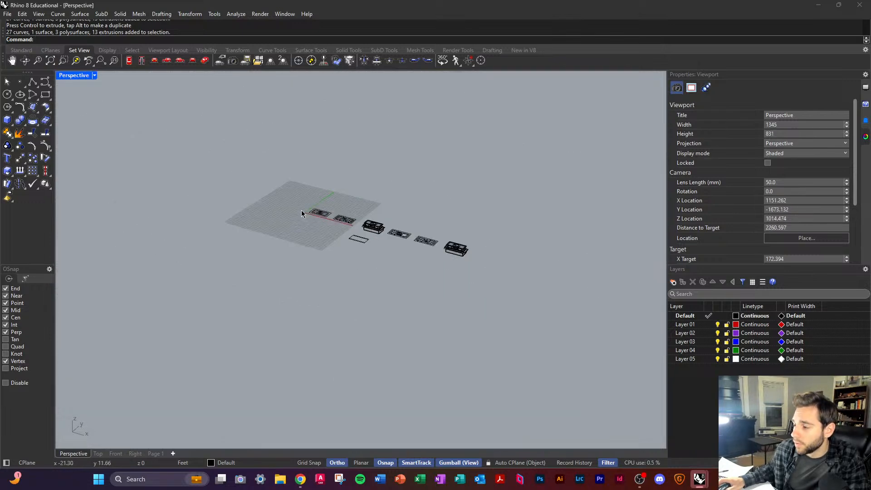
{"action": "scroll", "coordinate": [301, 210], "scroll_direction": "up", "scroll_amount": 3}
{"action": "right_click_drag", "start_coordinate": [482, 230], "coordinate": [510, 223]}
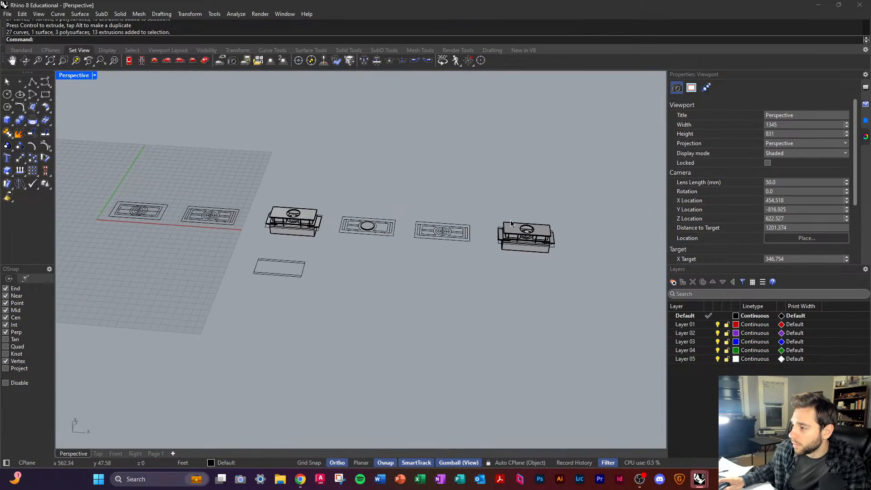
Step: Try to rotate the end pavilion copy 90 degrees with the gumball, and undo the rotation
{"action": "left_click_drag", "start_coordinate": [488, 198], "coordinate": [574, 274]}
{"action": "right_click_drag", "start_coordinate": [558, 292], "coordinate": [434, 305]}
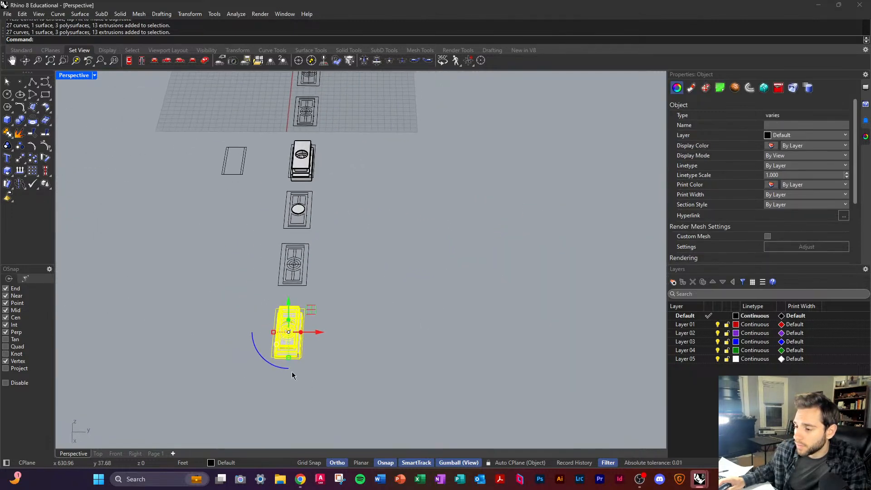
{"action": "left_click", "coordinate": [279, 369]}
{"action": "type", "text": "90"}
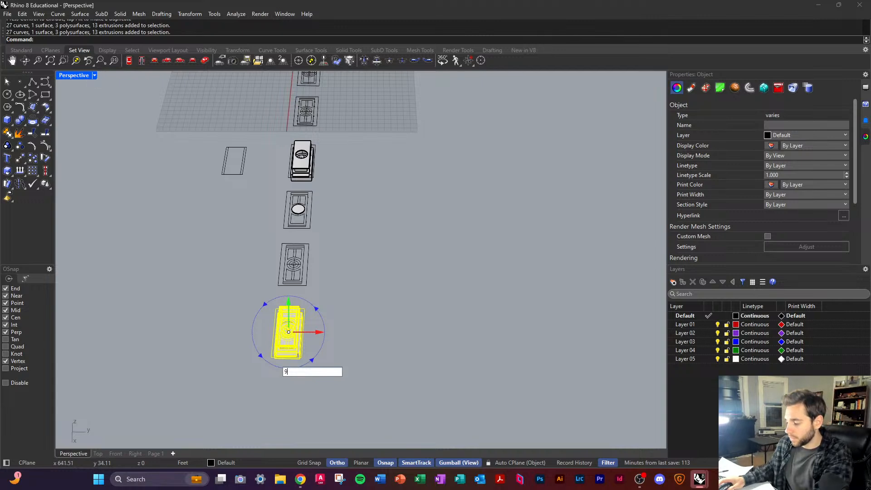
{"action": "key", "text": "Return"}
{"action": "right_click_drag", "start_coordinate": [359, 331], "coordinate": [571, 323]}
{"action": "key", "text": "Escape"}
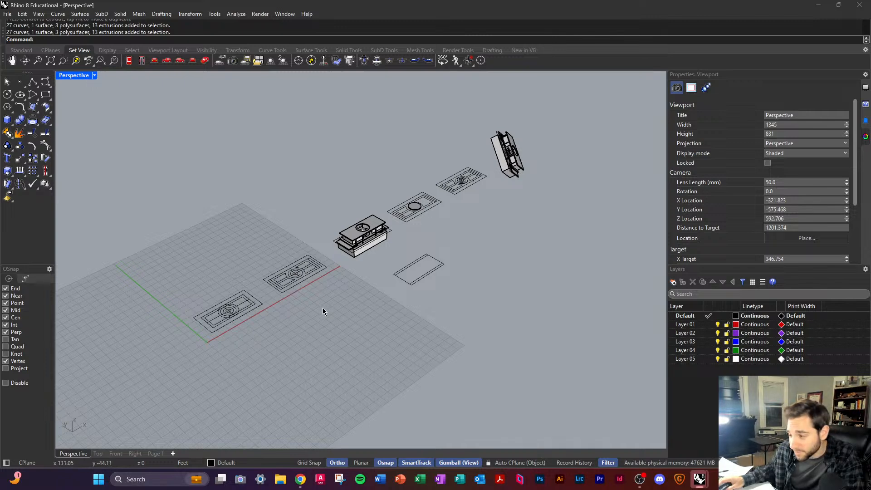
{"action": "key", "text": "ctrl+z"}
{"action": "key", "text": "Escape"}
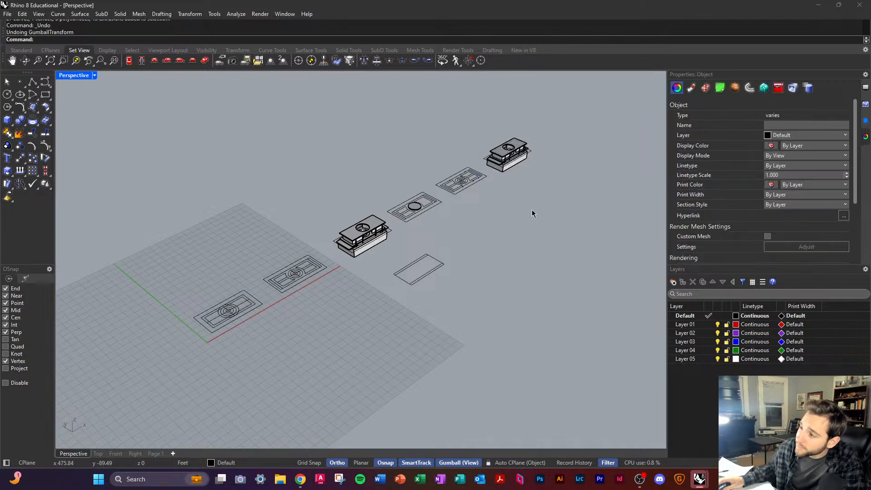
Step: Reselect the end pavilion copy in the Perspective view and turn off Ortho and SmartTrack
{"action": "right_click_drag", "start_coordinate": [493, 137], "coordinate": [495, 207]}
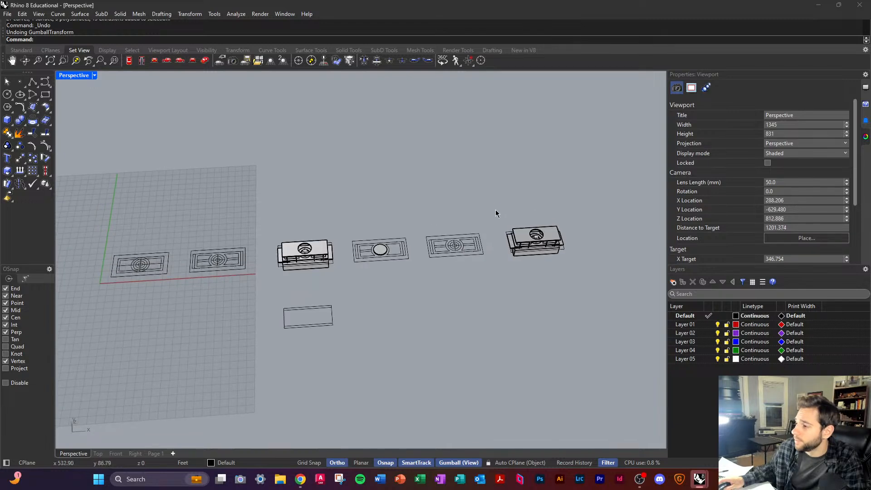
{"action": "left_click_drag", "start_coordinate": [496, 207], "coordinate": [573, 278]}
{"action": "right_click_drag", "start_coordinate": [588, 293], "coordinate": [436, 281]}
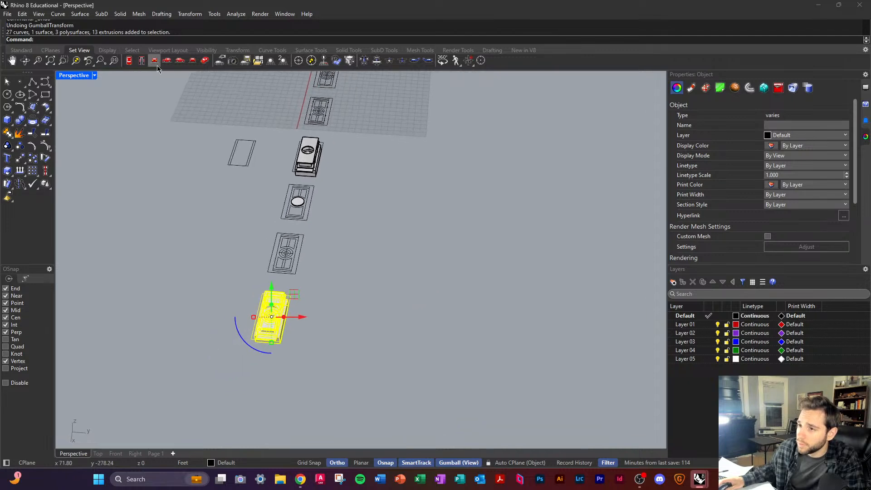
{"action": "scroll", "coordinate": [239, 322], "scroll_direction": "up", "scroll_amount": 5}
{"action": "right_click_drag", "start_coordinate": [239, 322], "coordinate": [352, 319]}
{"action": "scroll", "coordinate": [326, 287], "scroll_direction": "down", "scroll_amount": 3}
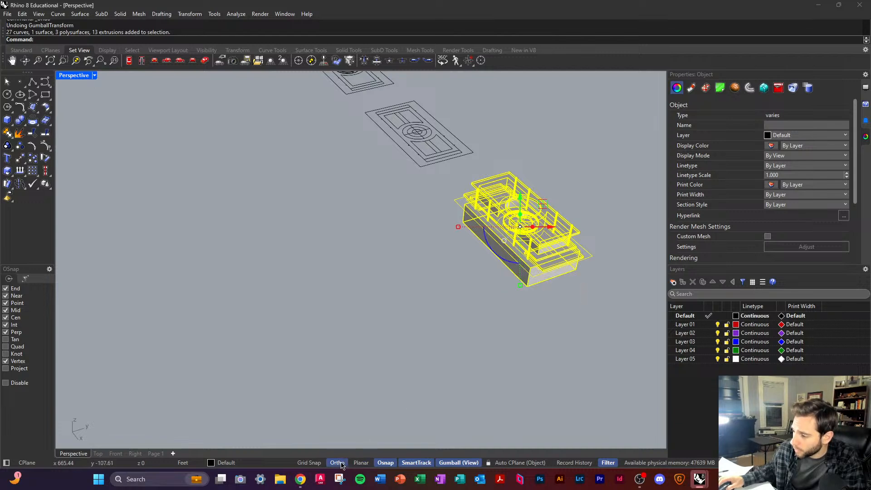
{"action": "right_click_drag", "start_coordinate": [520, 260], "coordinate": [490, 294]}
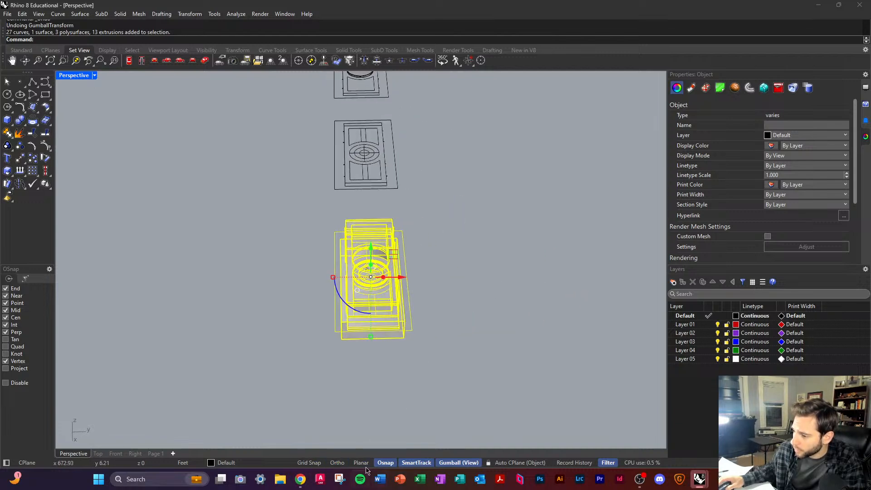
{"action": "right_click_drag", "start_coordinate": [442, 442], "coordinate": [431, 406]}
{"action": "left_click", "coordinate": [446, 463]}
{"action": "mouse_move", "coordinate": [435, 436]}
{"action": "right_mouse_down"}
{"action": "mouse_move", "coordinate": [395, 330]}
{"action": "mouse_move", "coordinate": [450, 443]}
{"action": "right_mouse_up"}
{"action": "left_click", "coordinate": [453, 462]}
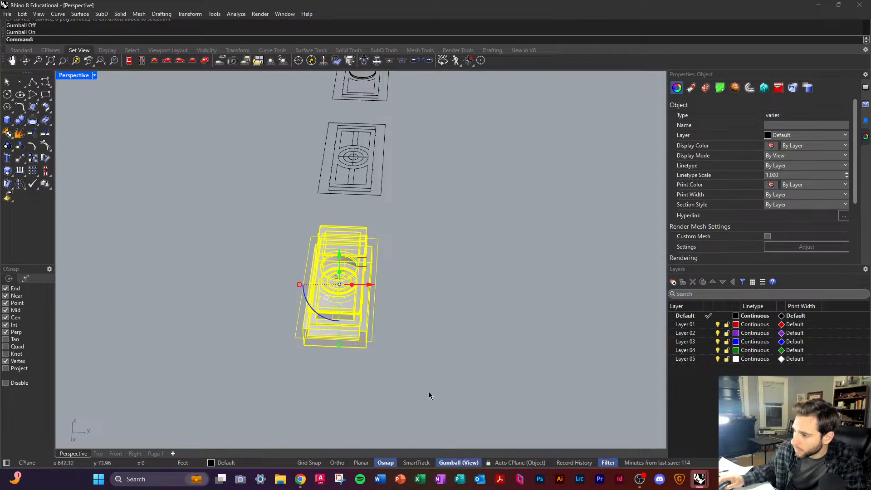
{"action": "right_click_drag", "start_coordinate": [430, 393], "coordinate": [470, 384]}
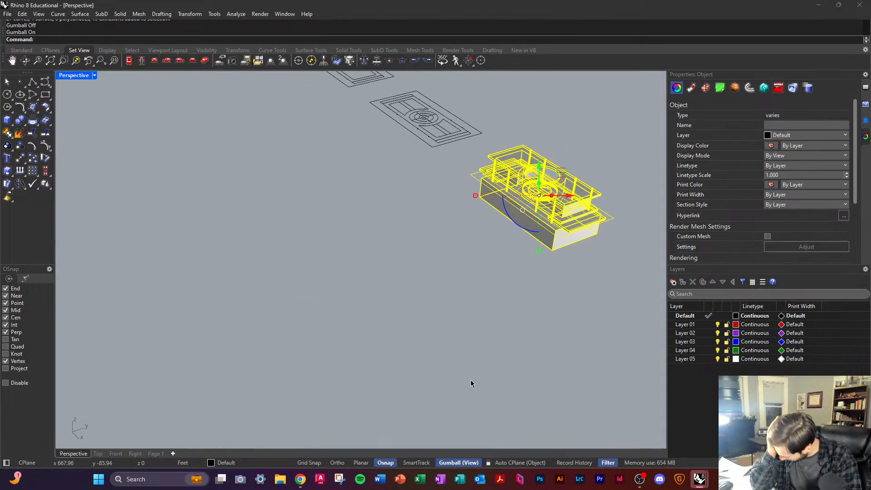
{"action": "right_click_drag", "start_coordinate": [470, 380], "coordinate": [433, 365]}
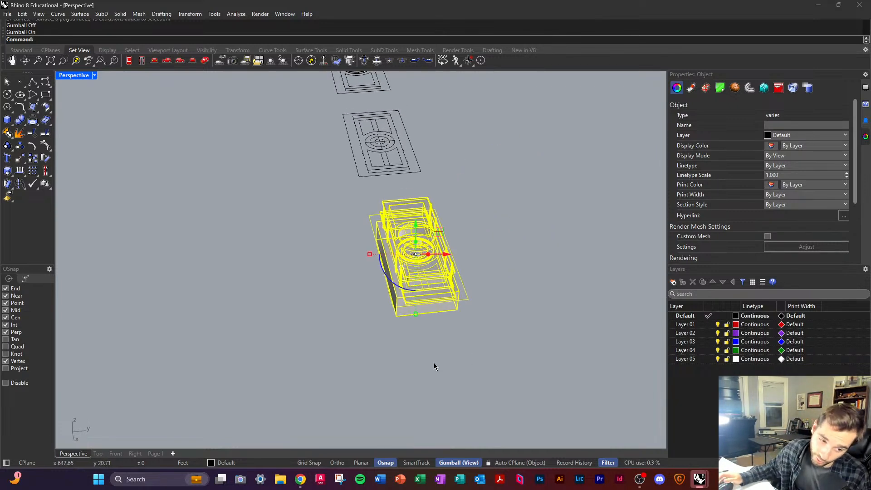
{"action": "scroll", "coordinate": [374, 355], "scroll_direction": "down", "scroll_amount": 3}
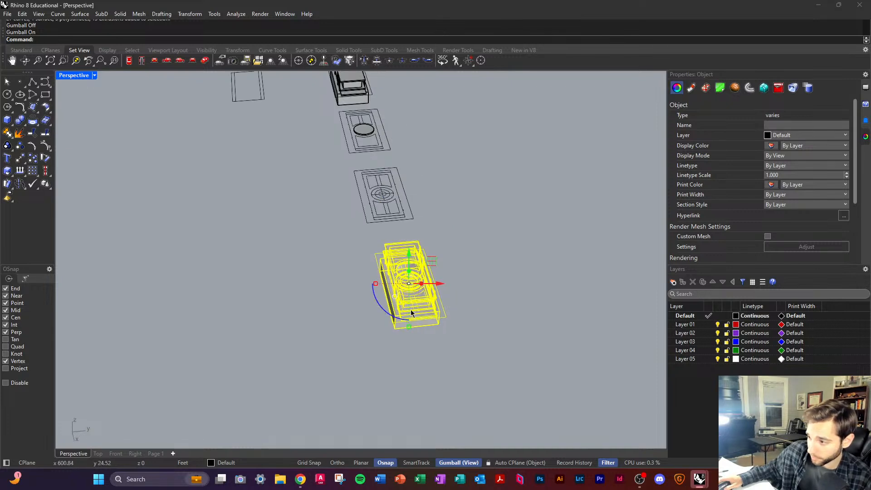
{"action": "scroll", "coordinate": [369, 322], "scroll_direction": "up", "scroll_amount": 5}
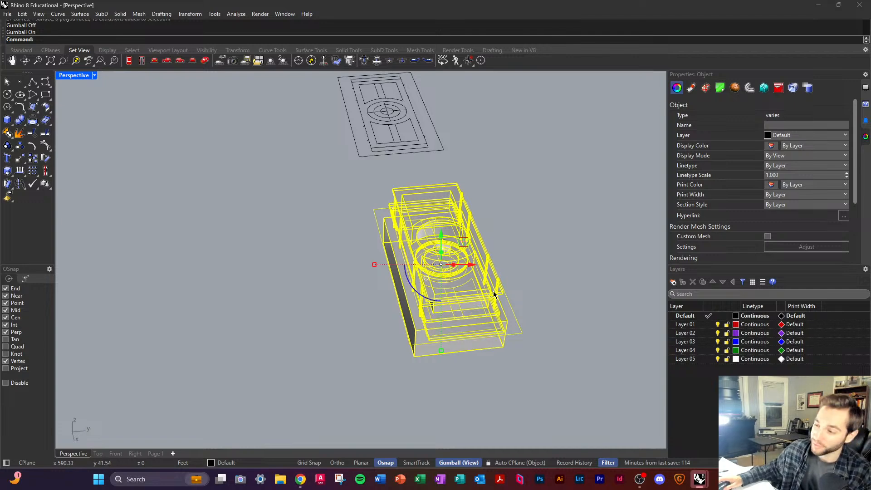
{"action": "right_click_drag", "start_coordinate": [494, 293], "coordinate": [345, 309]}
{"action": "scroll", "coordinate": [341, 321], "scroll_direction": "up", "scroll_amount": 4}
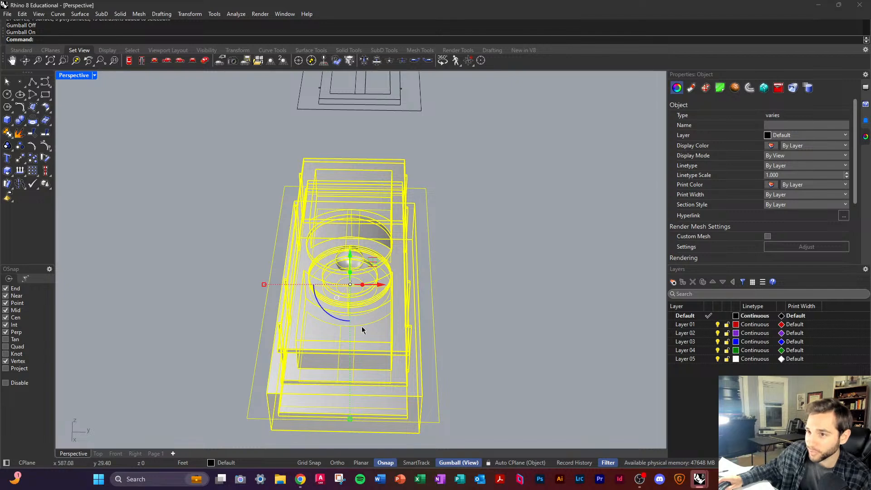
Step: Set the view to world Top, reselect the end pavilion copy and show the construction plane's plan view
{"action": "left_click", "coordinate": [129, 60]}
{"action": "scroll", "coordinate": [317, 190], "scroll_direction": "down", "scroll_amount": 4}
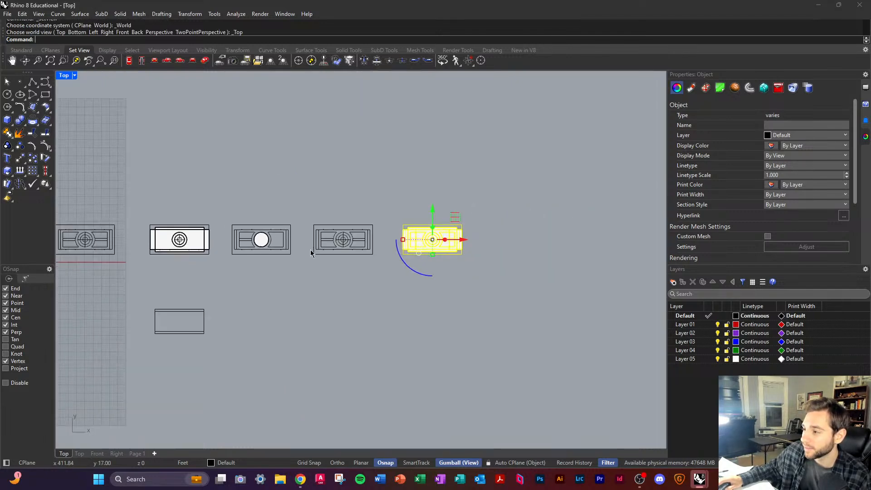
{"action": "scroll", "coordinate": [431, 263], "scroll_direction": "up", "scroll_amount": 4}
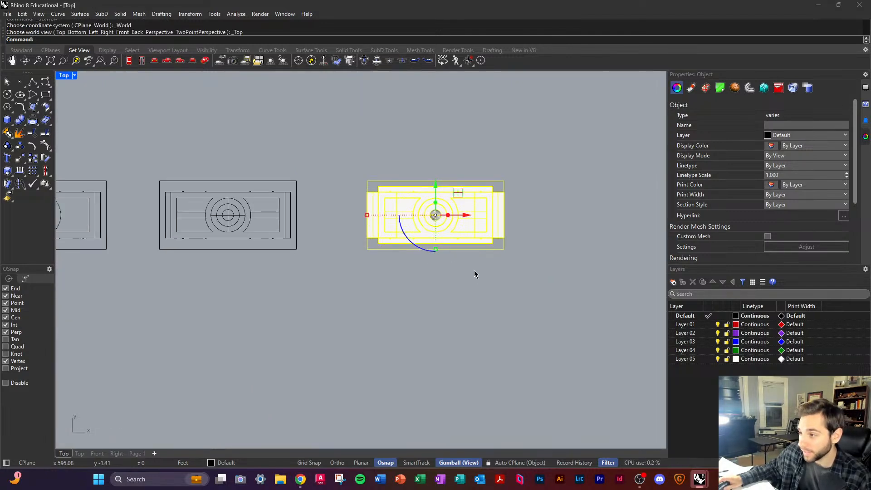
{"action": "left_click", "coordinate": [468, 284]}
{"action": "left_click_drag", "start_coordinate": [336, 159], "coordinate": [570, 305]}
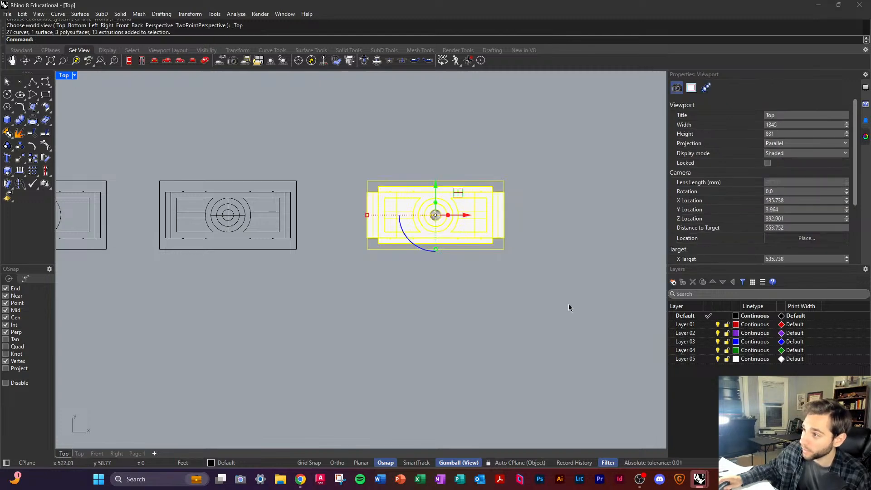
{"action": "left_click", "coordinate": [323, 60]}
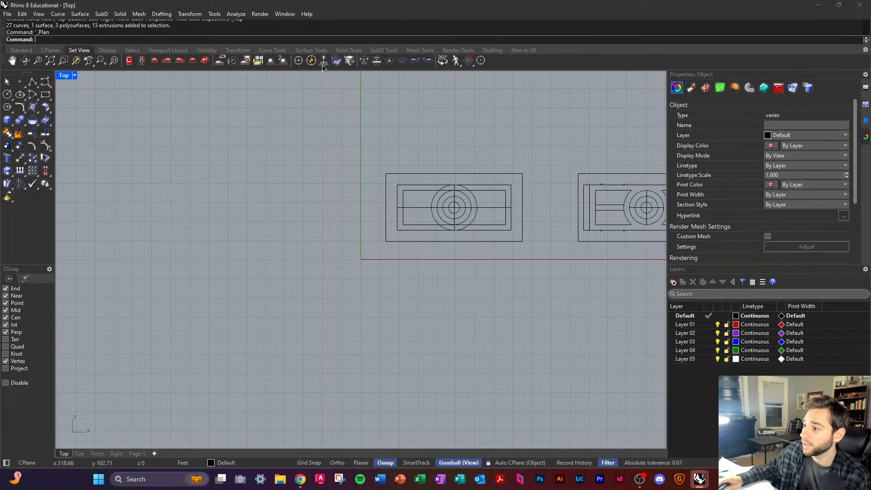
{"action": "scroll", "coordinate": [332, 230], "scroll_direction": "down", "scroll_amount": 12}
{"action": "scroll", "coordinate": [383, 232], "scroll_direction": "up", "scroll_amount": 12}
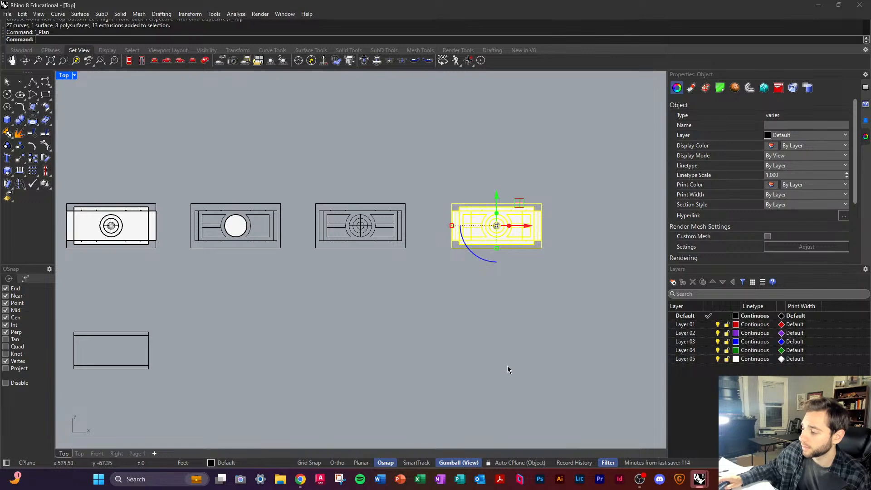
Step: Enable Auto CPlane and Ortho, and reselect the end pavilion copy in the world Perspective view
{"action": "left_click", "coordinate": [519, 463]}
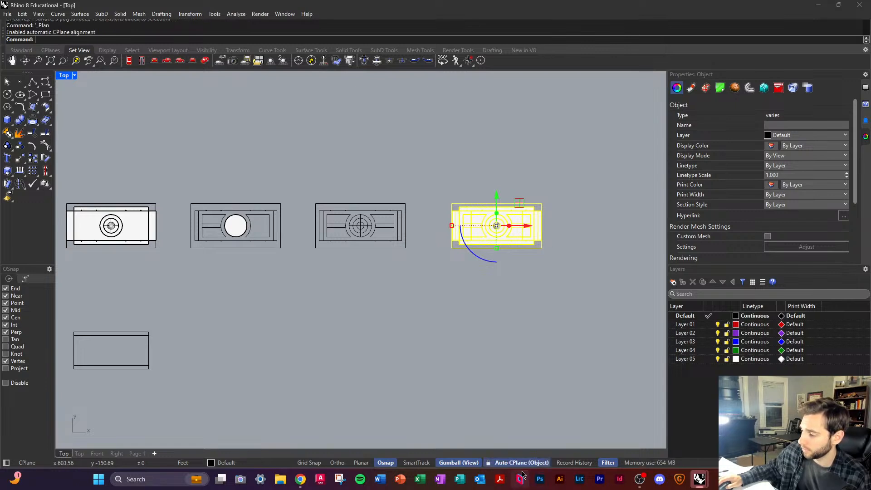
{"action": "left_click", "coordinate": [469, 290]}
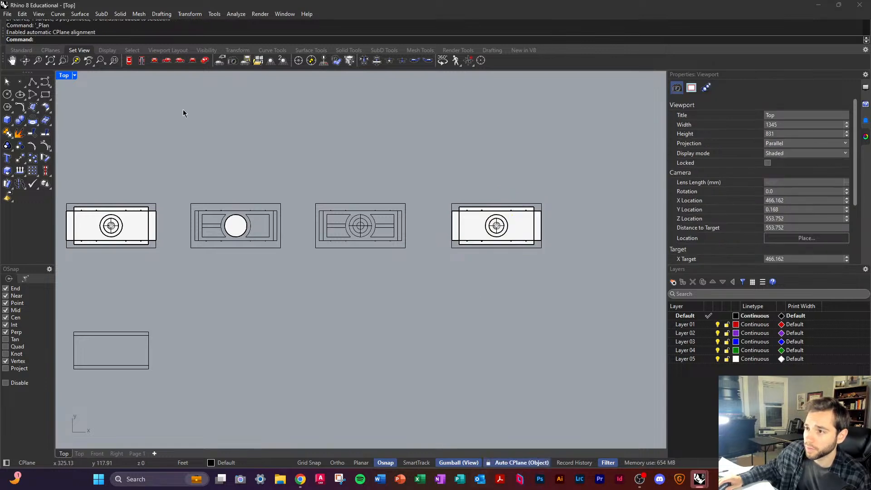
{"action": "left_click", "coordinate": [205, 60]}
{"action": "left_click_drag", "start_coordinate": [422, 225], "coordinate": [580, 341]}
{"action": "right_click_drag", "start_coordinate": [522, 326], "coordinate": [460, 299]}
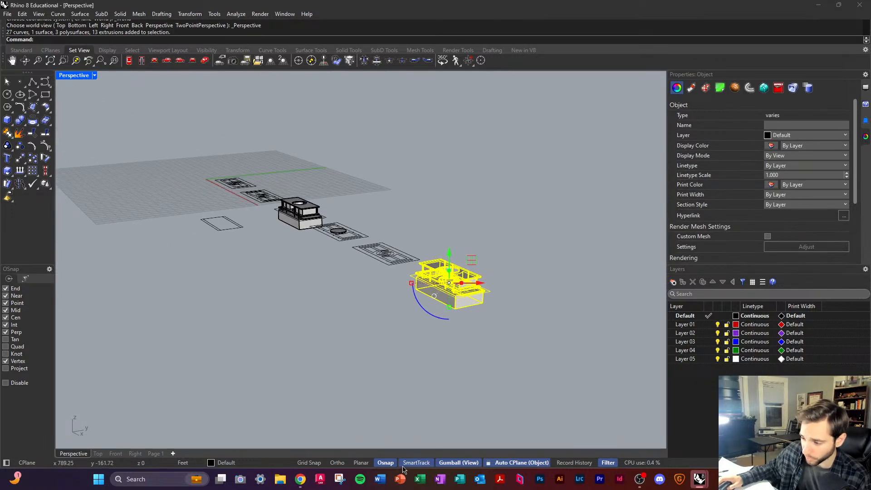
{"action": "left_click", "coordinate": [338, 463]}
{"action": "right_click_drag", "start_coordinate": [391, 440], "coordinate": [454, 354]}
{"action": "scroll", "coordinate": [454, 343], "scroll_direction": "up", "scroll_amount": 6}
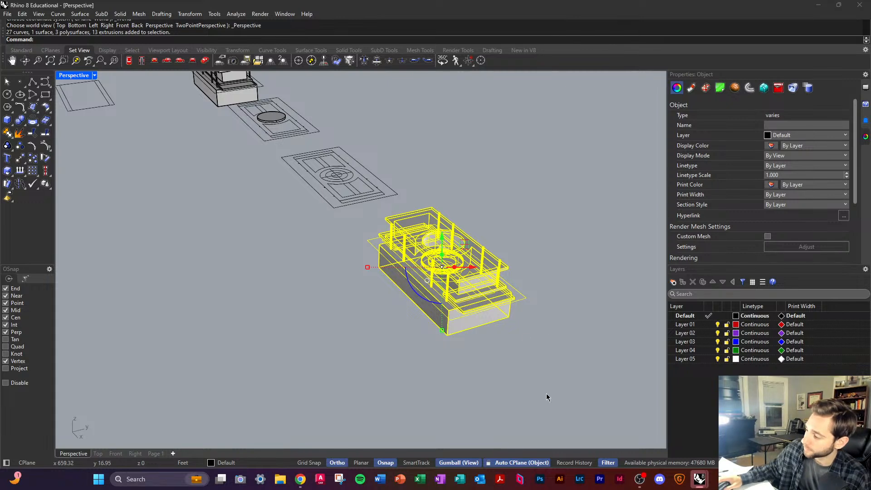
{"action": "scroll", "coordinate": [552, 411], "scroll_direction": "down", "scroll_amount": 2}
{"action": "right_click_drag", "start_coordinate": [553, 419], "coordinate": [560, 418]}
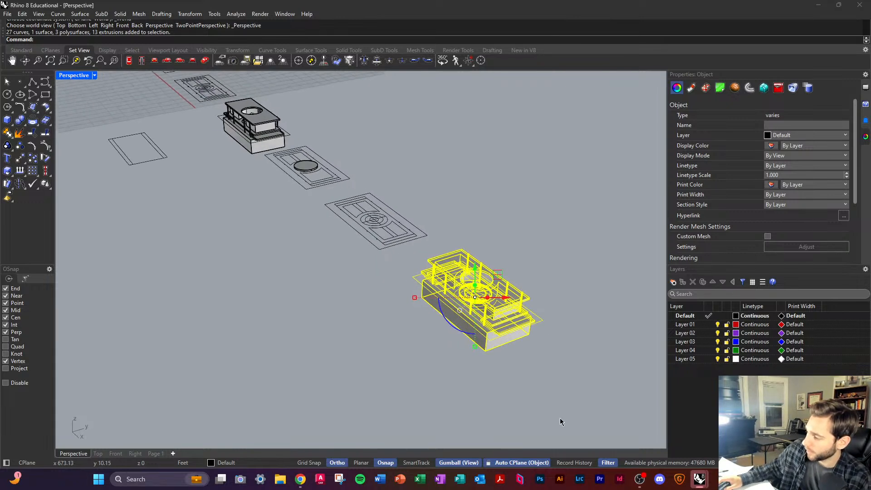
Step: Disable Auto CPlane alignment, and switch the gumball off and on again for the selected pavilion copy
{"action": "left_click", "coordinate": [531, 464]}
{"action": "left_click", "coordinate": [493, 465]}
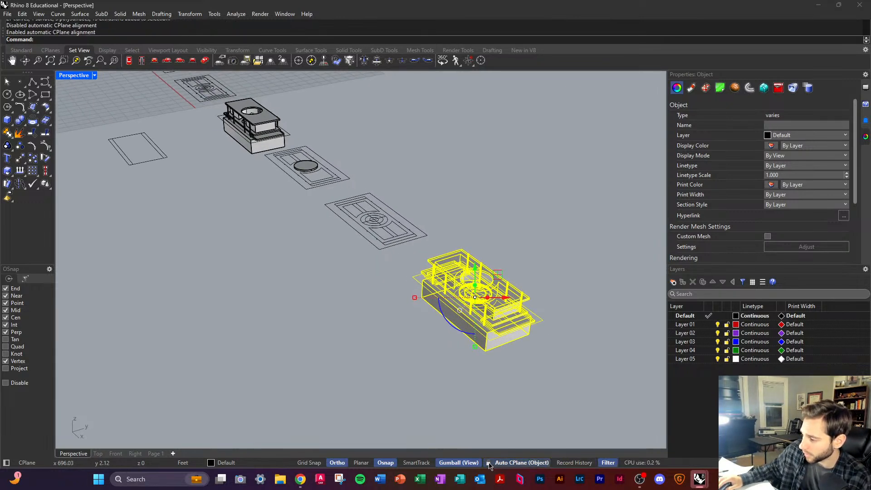
{"action": "left_click", "coordinate": [493, 464]}
{"action": "left_click", "coordinate": [467, 463]}
{"action": "right_click", "coordinate": [475, 462]}
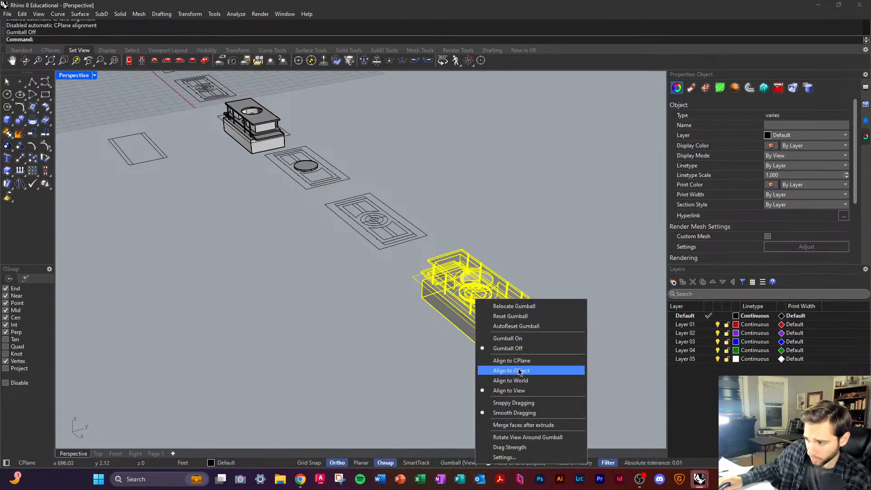
{"action": "left_click", "coordinate": [515, 338]}
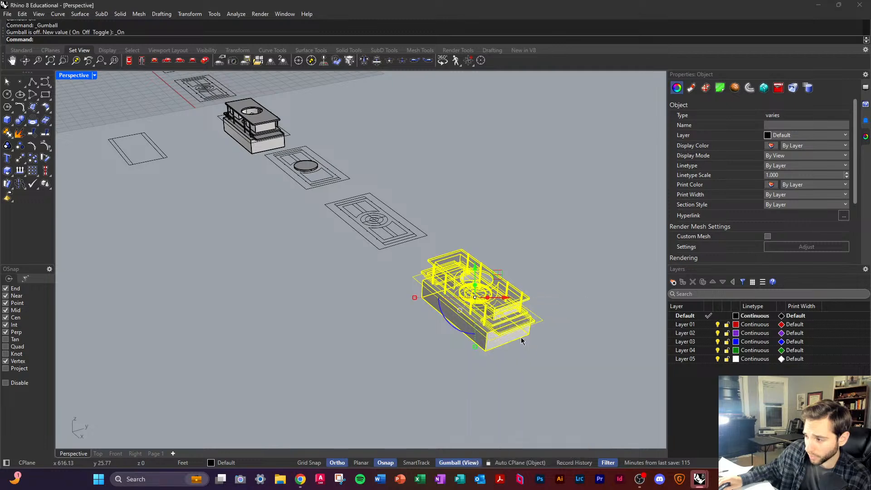
Step: Align the gumball to the object for the selected end pavilion copy
{"action": "right_click_drag", "start_coordinate": [515, 338], "coordinate": [443, 434]}
{"action": "right_click", "coordinate": [458, 462]}
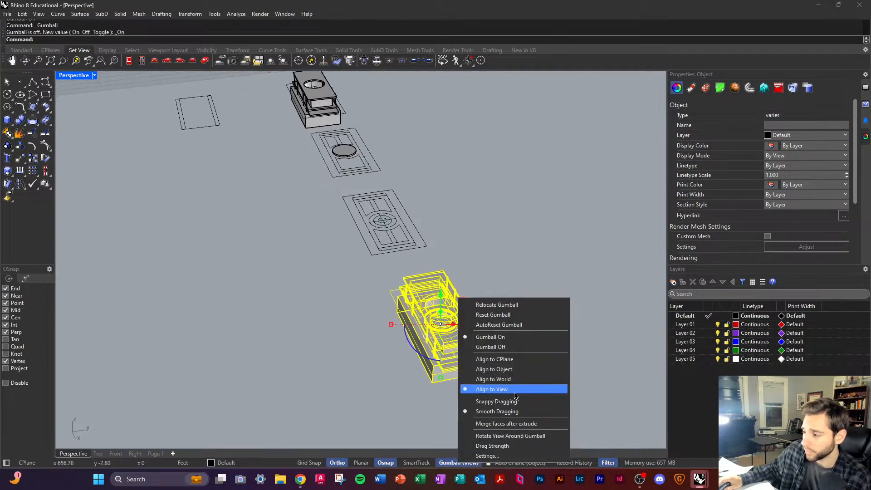
{"action": "left_click", "coordinate": [514, 368]}
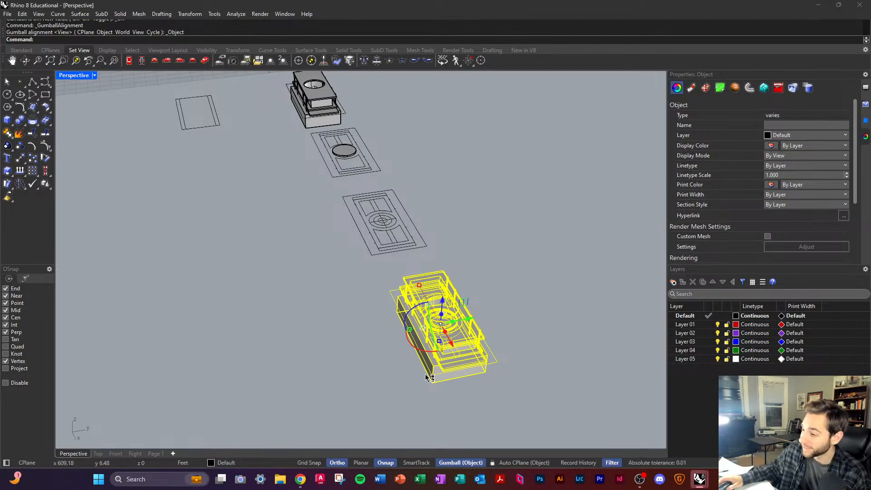
Step: Rotate the end pavilion copy 90 degrees about its long axis so it lies on its side, and deselect it
{"action": "mouse_move", "coordinate": [499, 376]}
{"action": "right_mouse_down"}
{"action": "mouse_move", "coordinate": [462, 347]}
{"action": "mouse_move", "coordinate": [514, 361]}
{"action": "mouse_move", "coordinate": [550, 327]}
{"action": "mouse_move", "coordinate": [545, 360]}
{"action": "mouse_move", "coordinate": [514, 319]}
{"action": "mouse_move", "coordinate": [518, 271]}
{"action": "mouse_move", "coordinate": [487, 366]}
{"action": "right_mouse_up"}
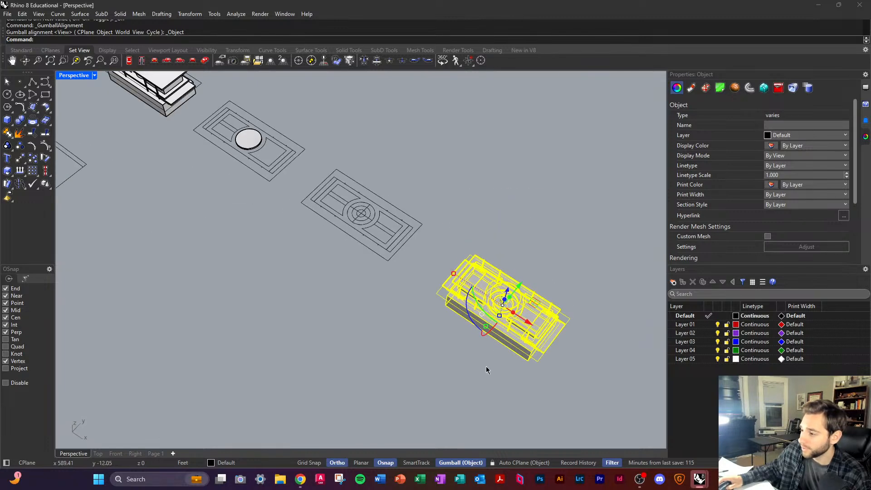
{"action": "left_click", "coordinate": [487, 334]}
{"action": "type", "text": "90"}
{"action": "key", "text": "Return"}
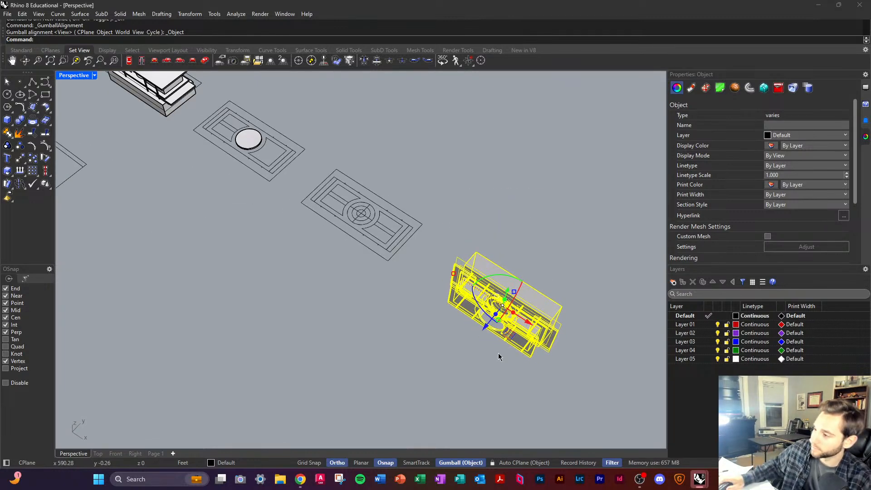
{"action": "left_click", "coordinate": [544, 196]}
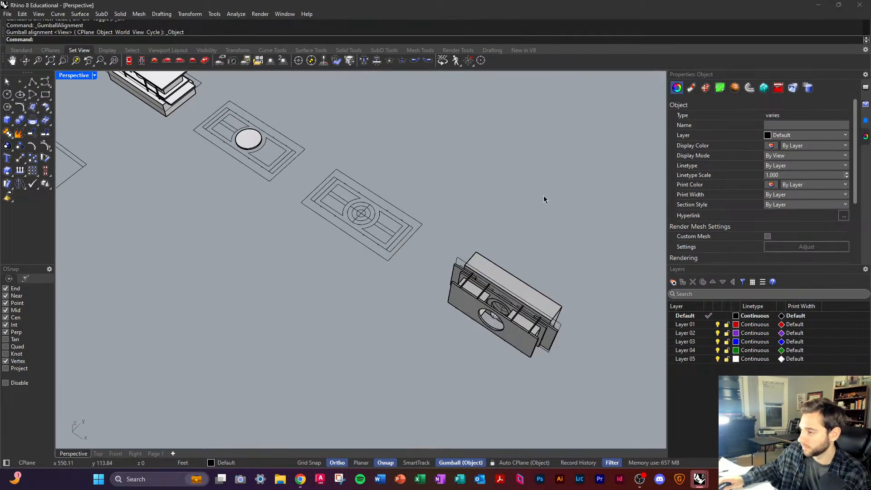
Step: In the Top detail of the Page 1 layout, rotate the tipped-over pavilion copy 180 degrees so its roof faces up, and deselect it
{"action": "left_click", "coordinate": [155, 454]}
{"action": "right_click_drag", "start_coordinate": [428, 313], "coordinate": [376, 328]}
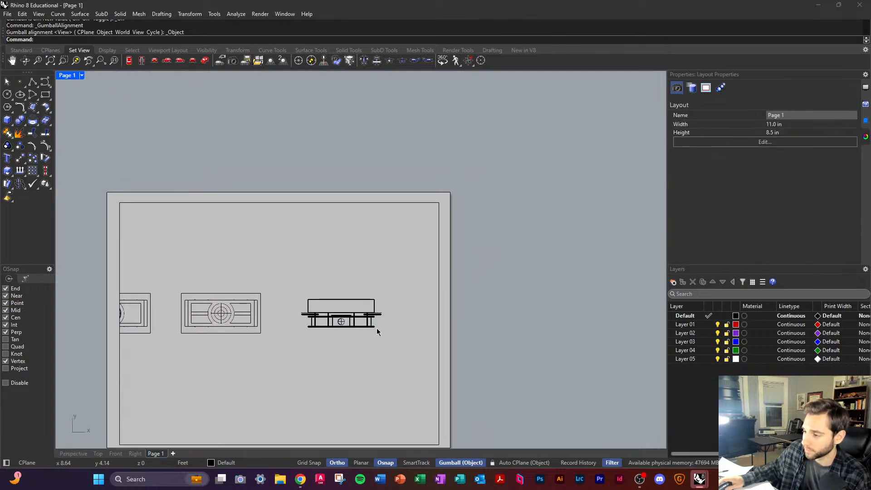
{"action": "double_click", "coordinate": [410, 302]}
{"action": "scroll", "coordinate": [360, 332], "scroll_direction": "up", "scroll_amount": 3}
{"action": "scroll", "coordinate": [378, 298], "scroll_direction": "up", "scroll_amount": 3}
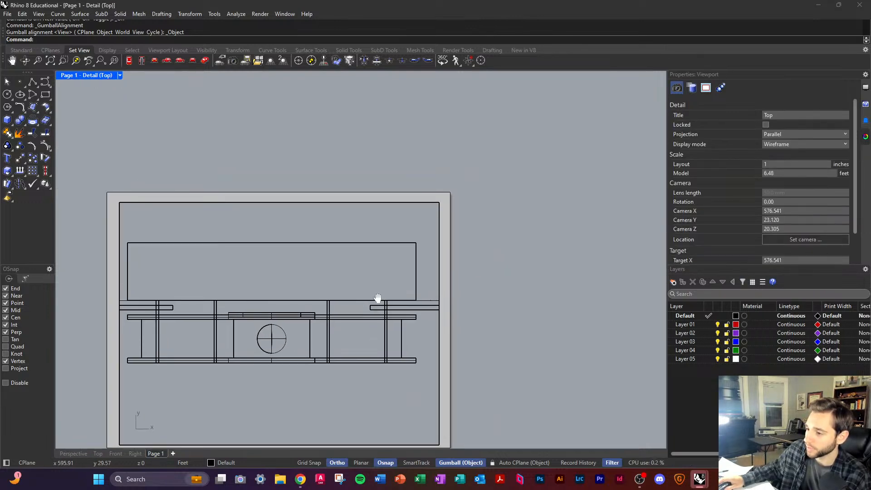
{"action": "scroll", "coordinate": [378, 297], "scroll_direction": "down", "scroll_amount": 4}
{"action": "left_click_drag", "start_coordinate": [172, 245], "coordinate": [434, 362]}
{"action": "left_click", "coordinate": [286, 334]}
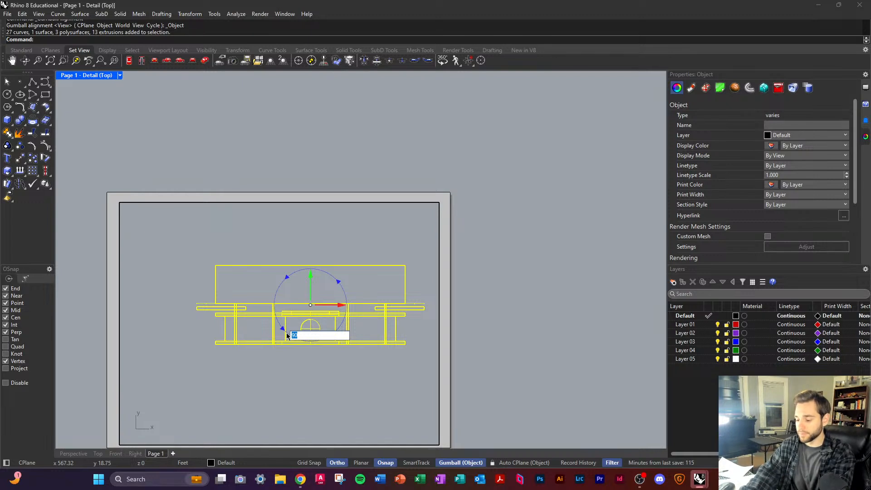
{"action": "type", "text": "180"}
{"action": "key", "text": "Return"}
{"action": "left_click", "coordinate": [271, 210]}
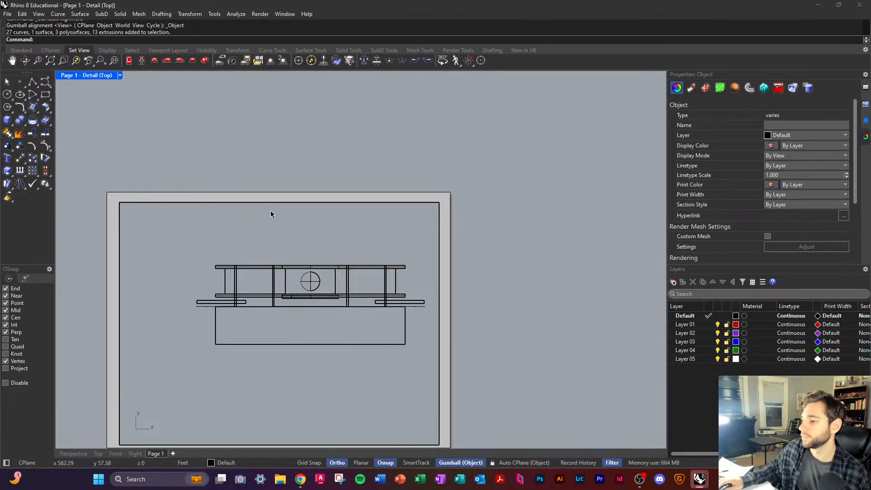
Step: Frame and centre the pavilion elevation in the Page 1 detail at a scale of 1 inch to 8 feet, and return to the layout
{"action": "scroll", "coordinate": [407, 325], "scroll_direction": "up", "scroll_amount": 2}
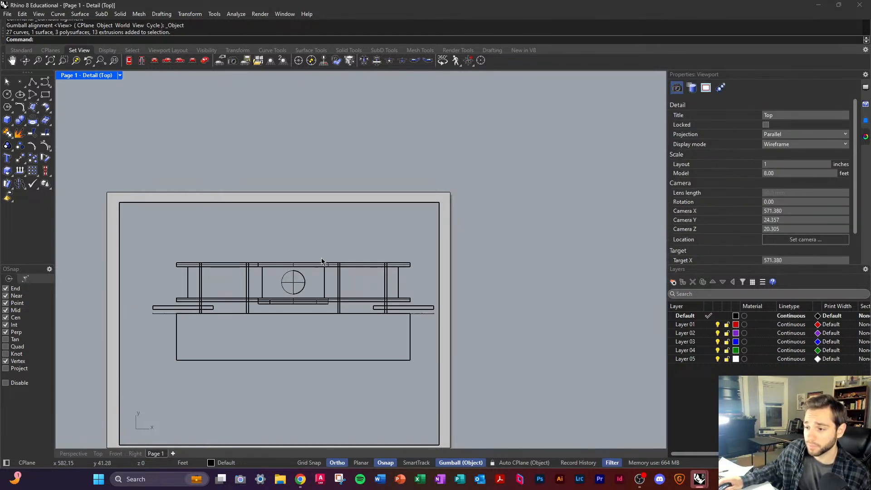
{"action": "scroll", "coordinate": [298, 277], "scroll_direction": "up", "scroll_amount": 2}
{"action": "scroll", "coordinate": [328, 298], "scroll_direction": "down", "scroll_amount": 2}
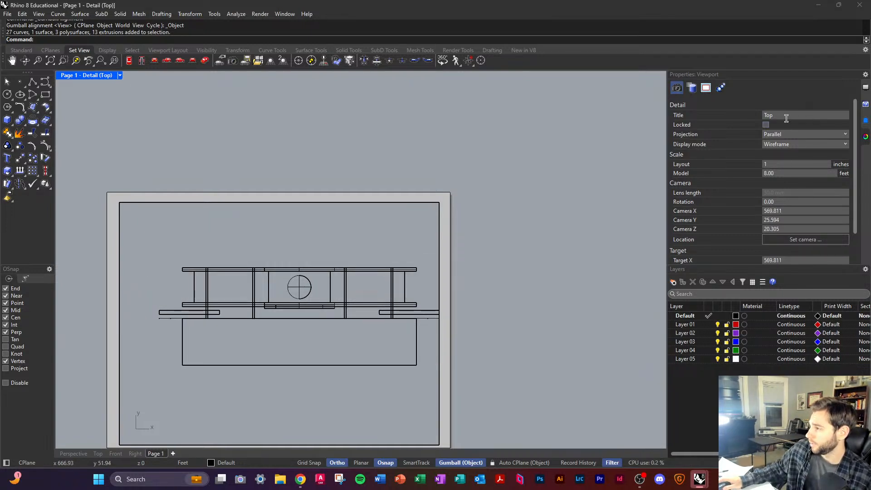
{"action": "double_click", "coordinate": [521, 247]}
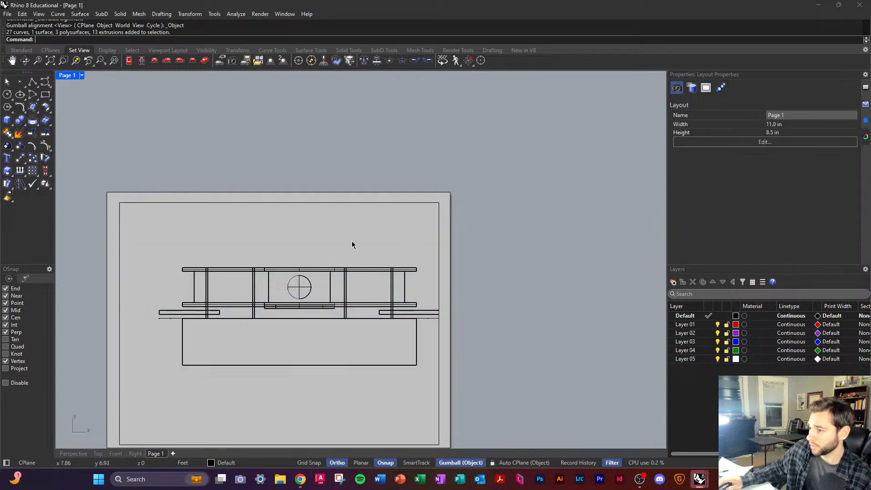
{"action": "double_click", "coordinate": [352, 243]}
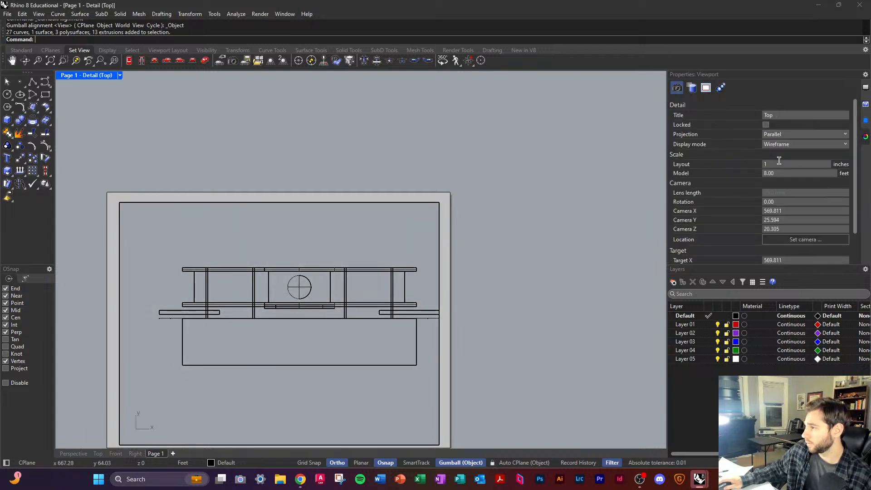
{"action": "right_click_drag", "start_coordinate": [407, 271], "coordinate": [386, 287]}
{"action": "double_click", "coordinate": [537, 268]}
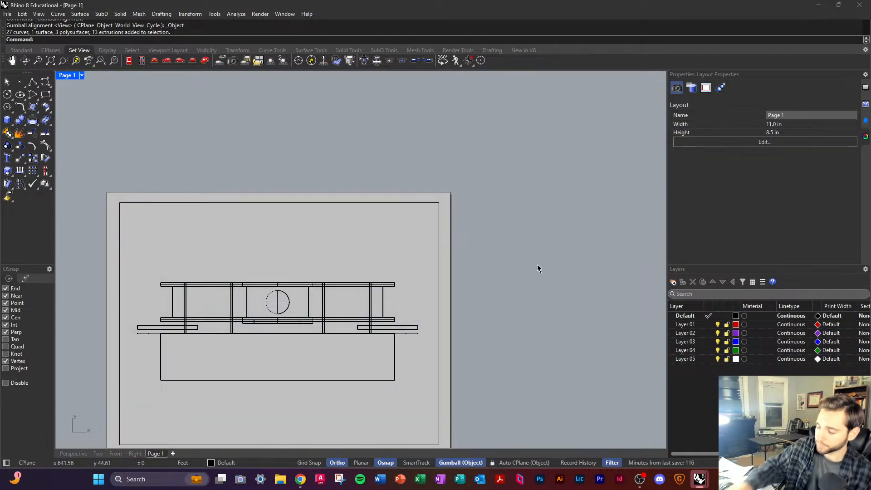
Step: Print the Page 1 layout on HP Smart Printing as Letter landscape with vector output and print color
{"action": "key", "text": "ctrl+p"}
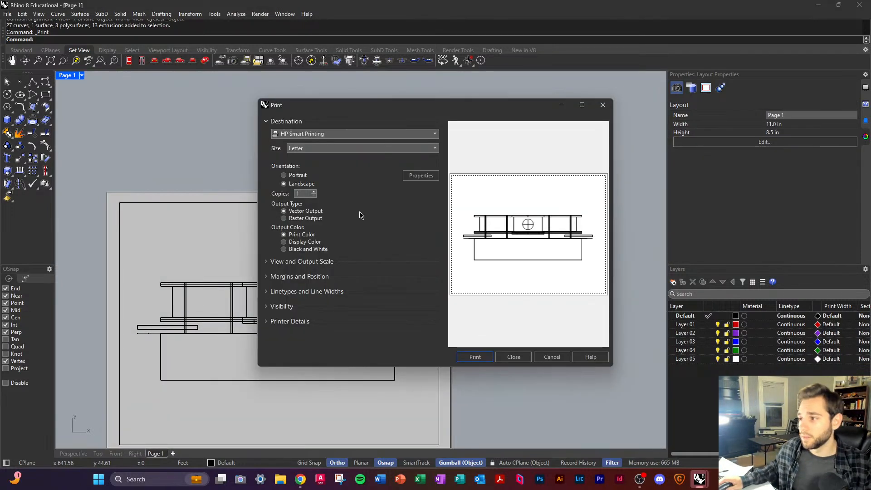
{"action": "left_click", "coordinate": [475, 357]}
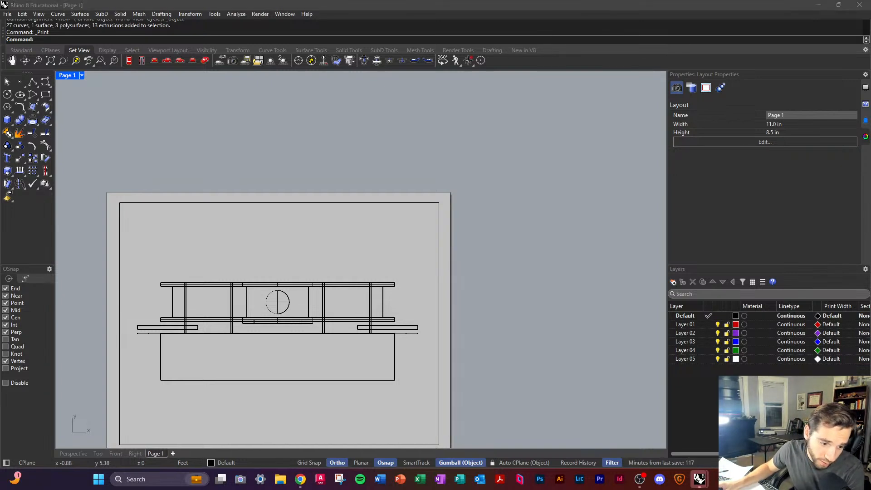
{"action": "key", "text": "super+d"}
{"action": "key", "text": "super+d"}
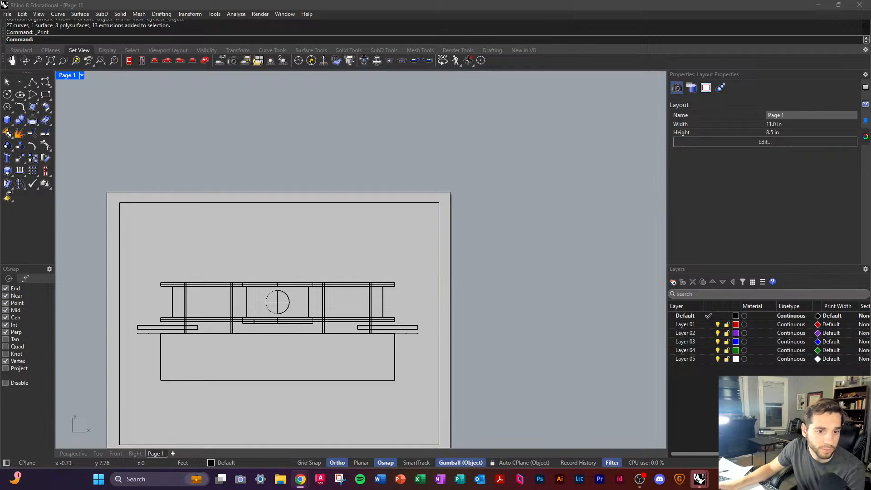
Step: Switch to ChatGPT and start a message: "i am streaming live on youtube. i am trying to think of things to say to keep up the conversation"
{"action": "key", "text": "alt+Tab"}
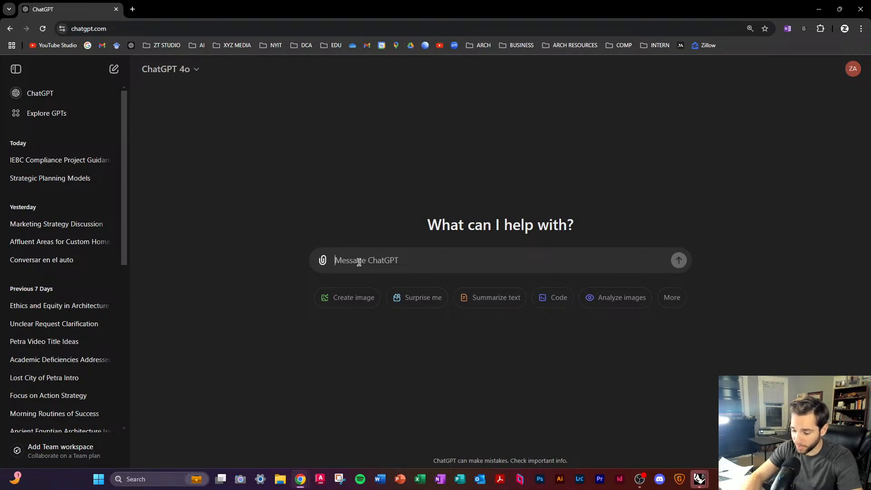
{"action": "type", "text": "i am "}
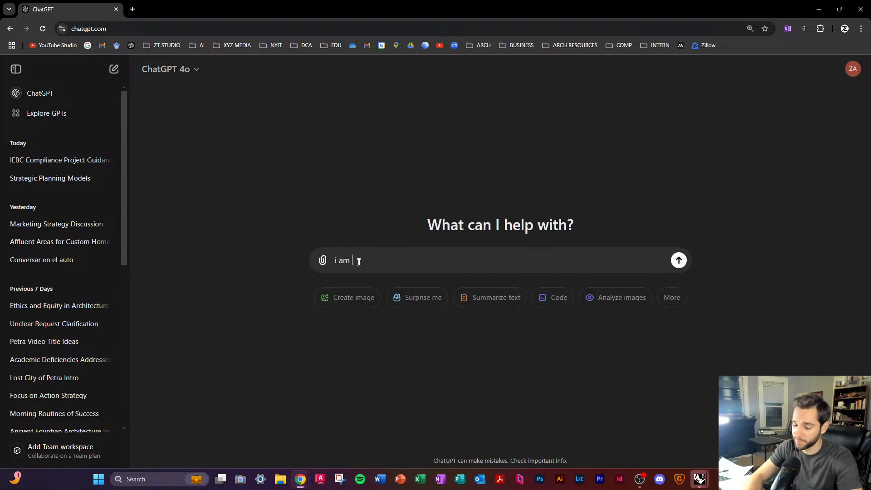
{"action": "type", "text": "streaming"}
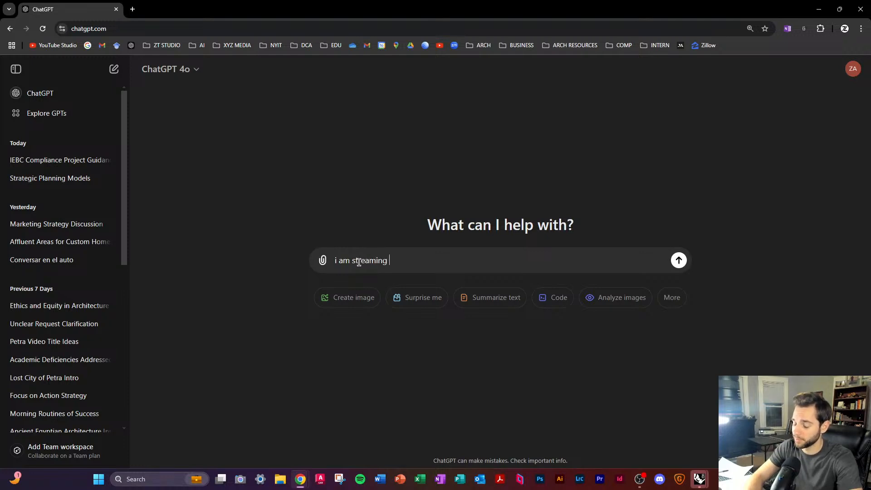
{"action": "type", "text": " live on youtube "}
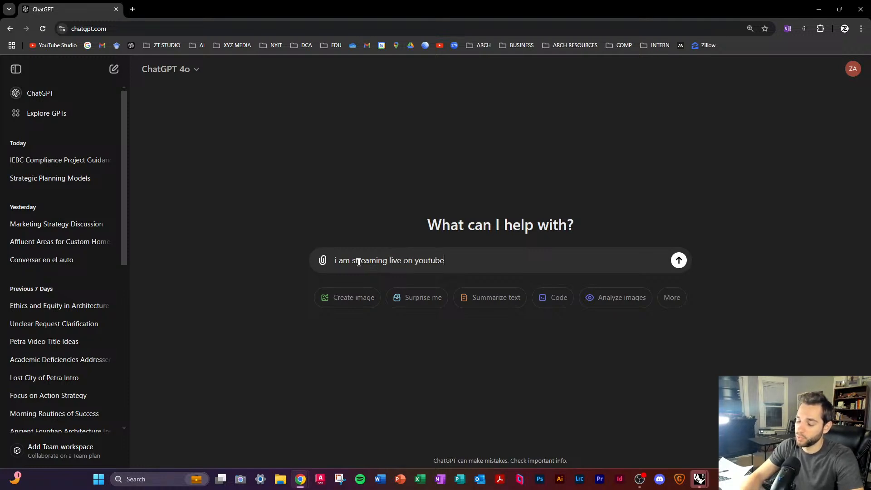
{"action": "type", "text": "."}
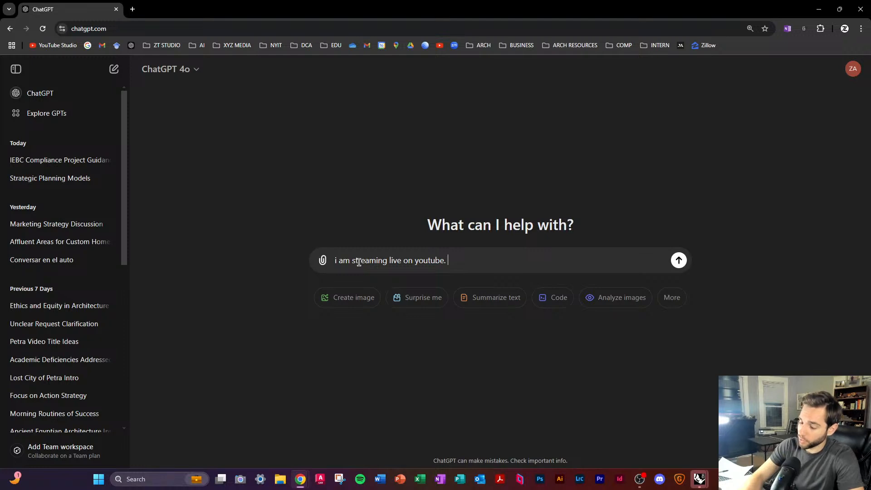
{"action": "type", "text": "i a"}
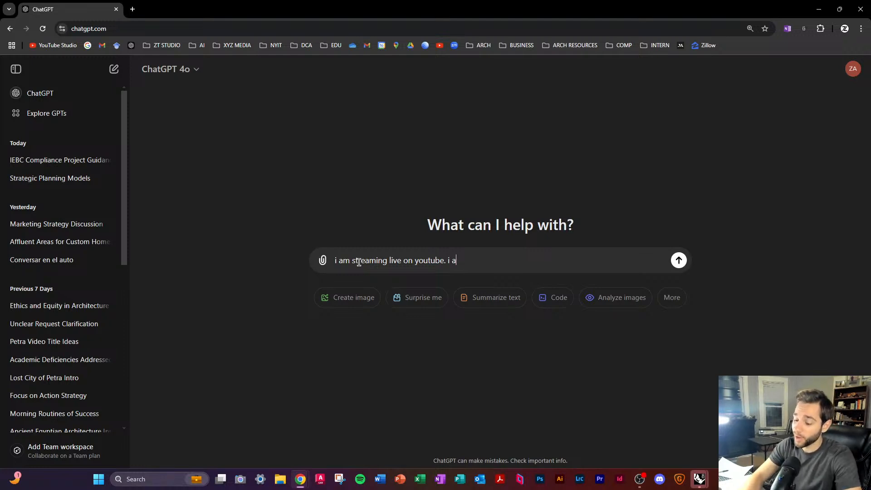
{"action": "type", "text": "m trying to "}
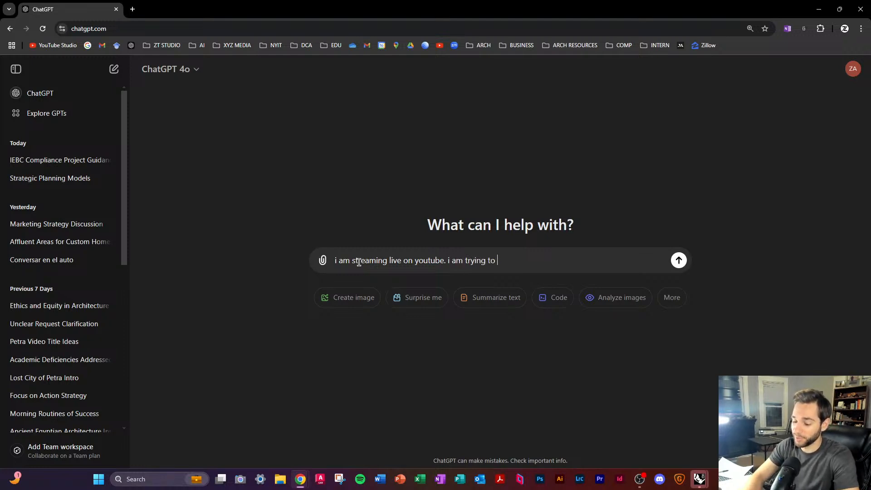
{"action": "type", "text": "think of "}
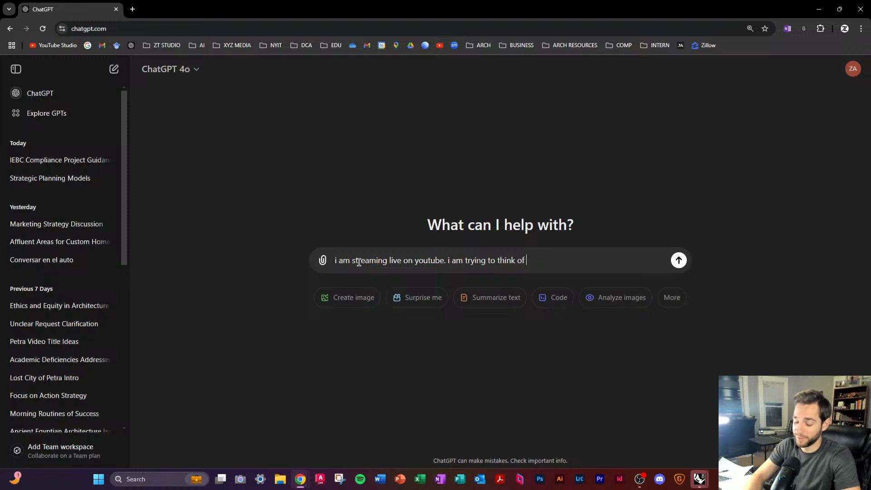
{"action": "type", "text": "things to say "}
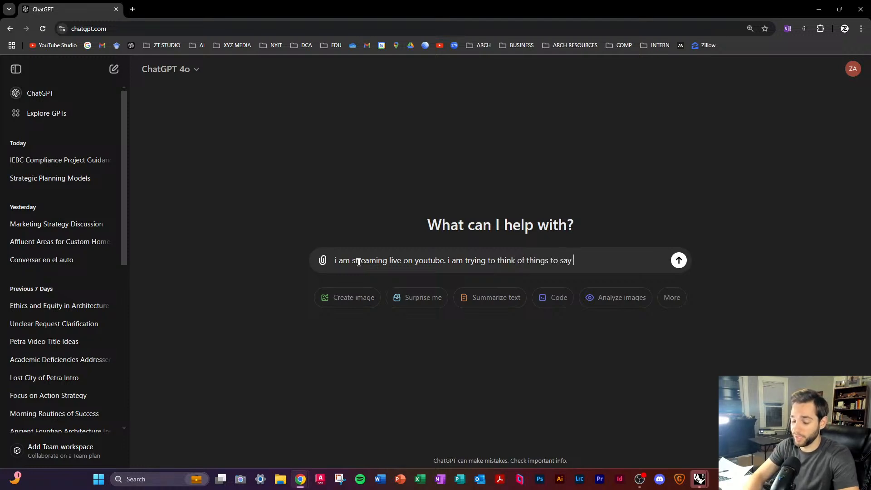
{"action": "type", "text": "to keep up"}
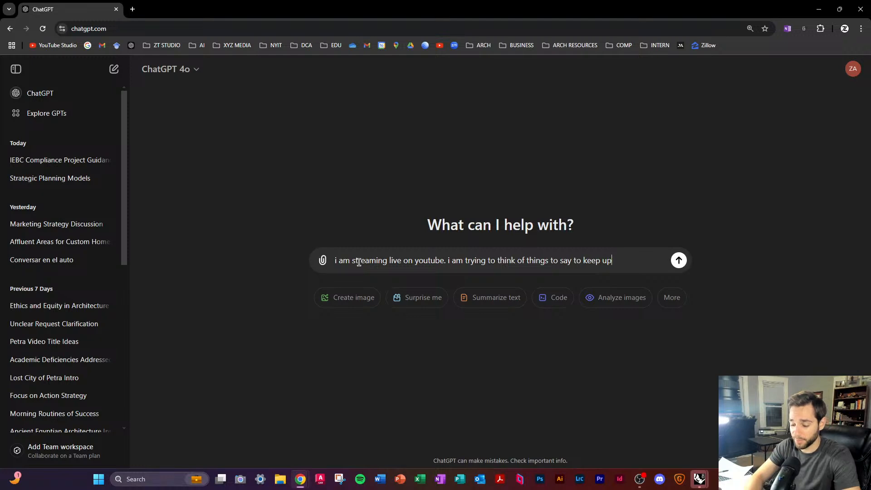
{"action": "type", "text": " the conversation"}
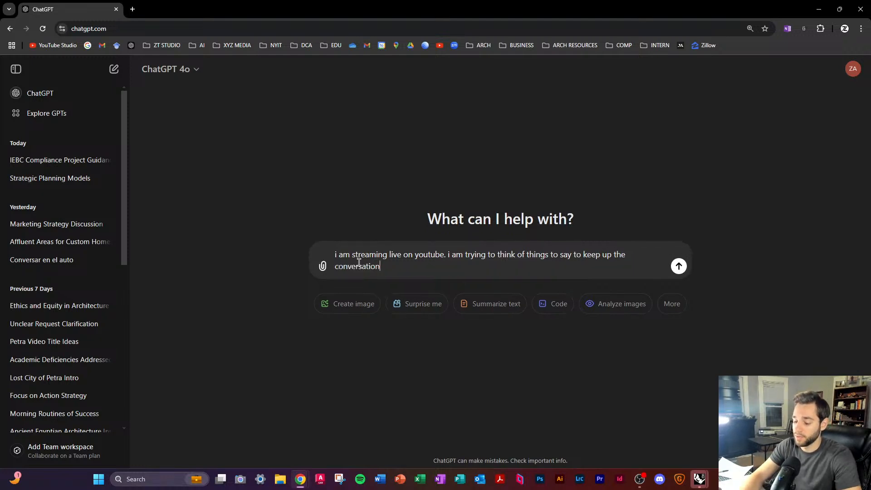
Step: Continue the message with "! could you Mr GPT or MRs give me some questions to provoke thought and converesation."
{"action": "type", "text": "! could you"}
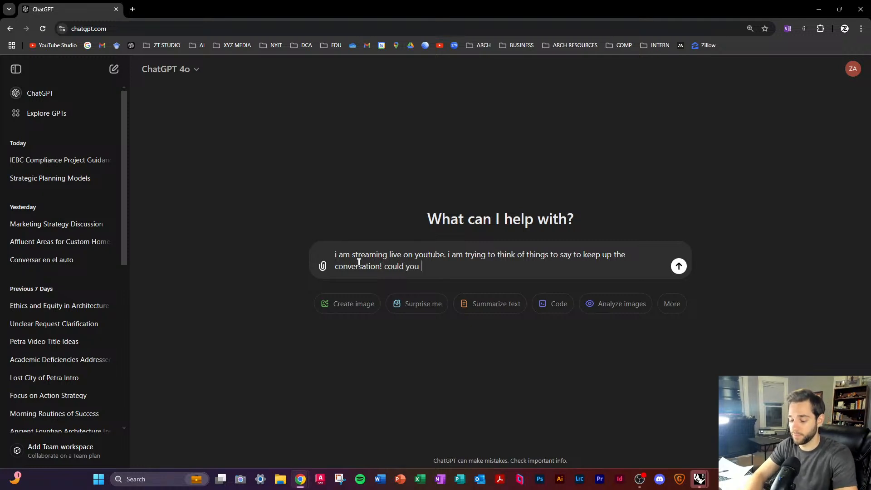
{"action": "type", "text": " Mr GPT "}
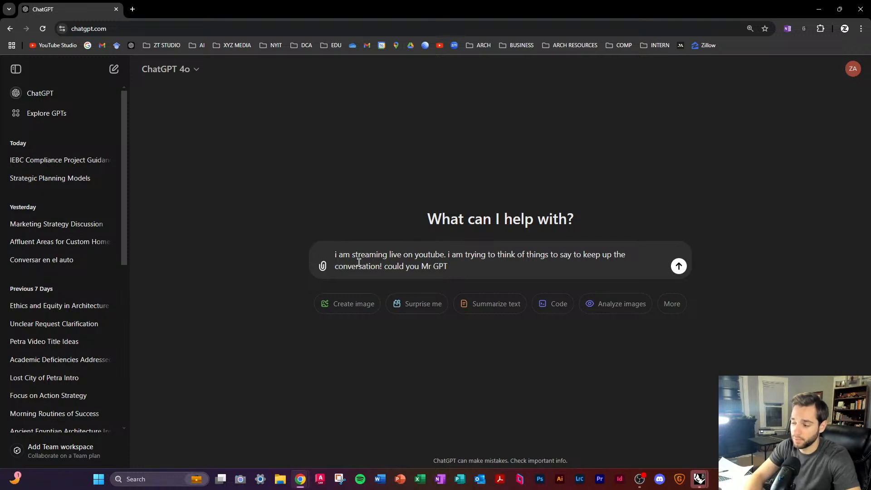
{"action": "type", "text": "or MR"}
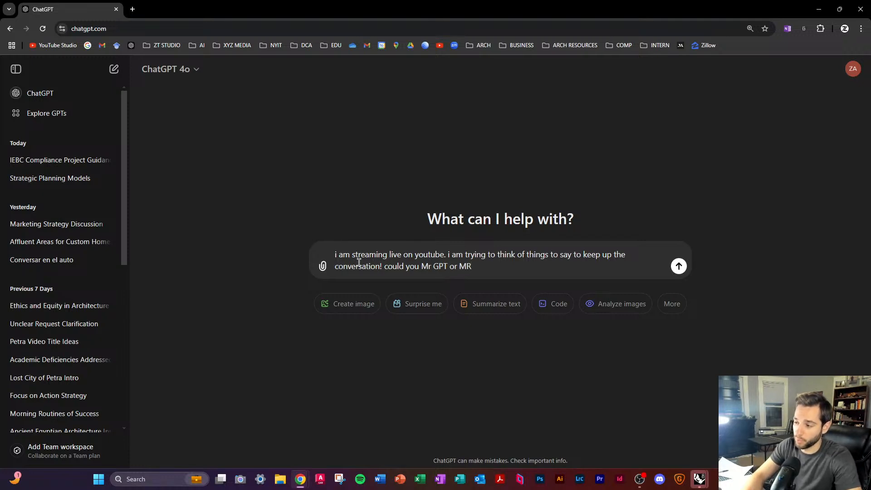
{"action": "type", "text": "s "}
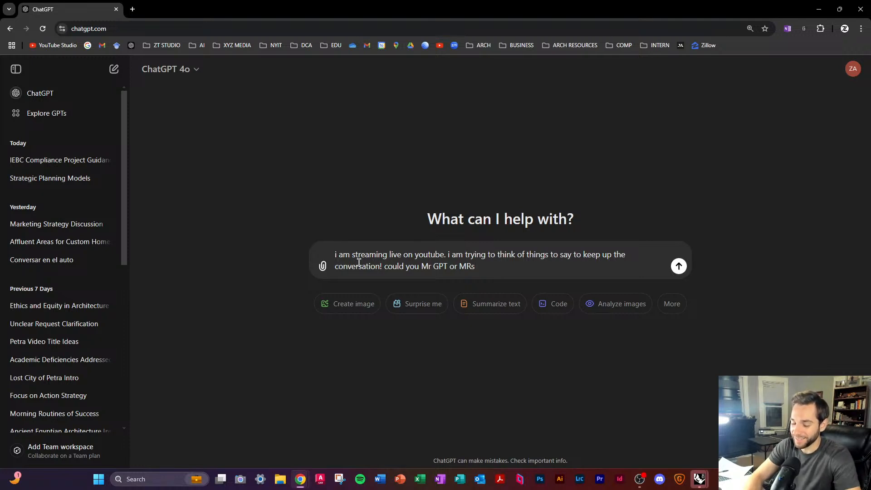
{"action": "type", "text": "give"}
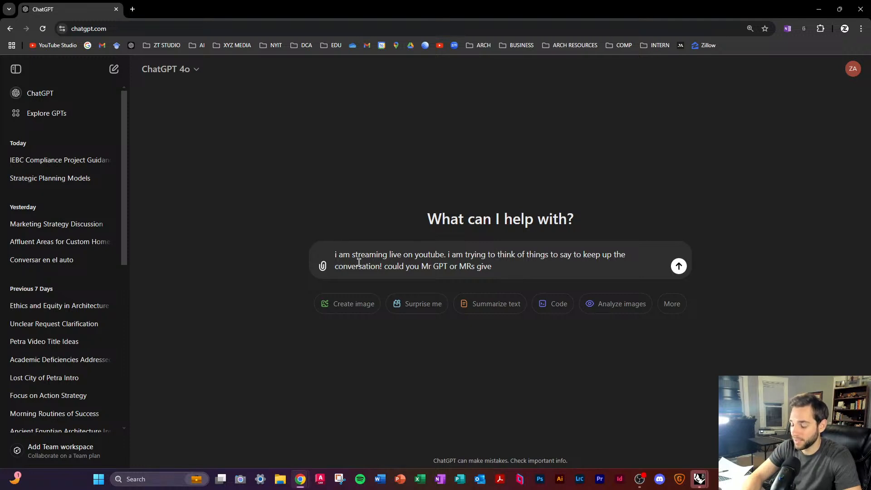
{"action": "type", "text": "me s"}
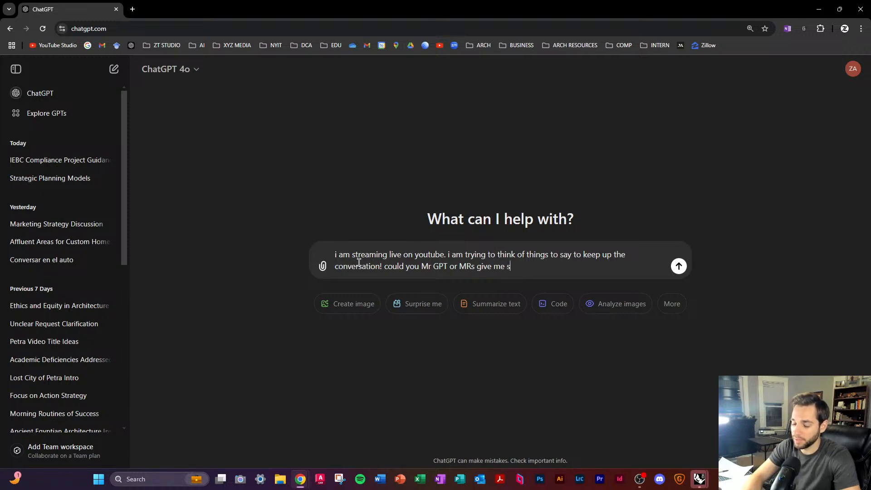
{"action": "type", "text": "ome ques"}
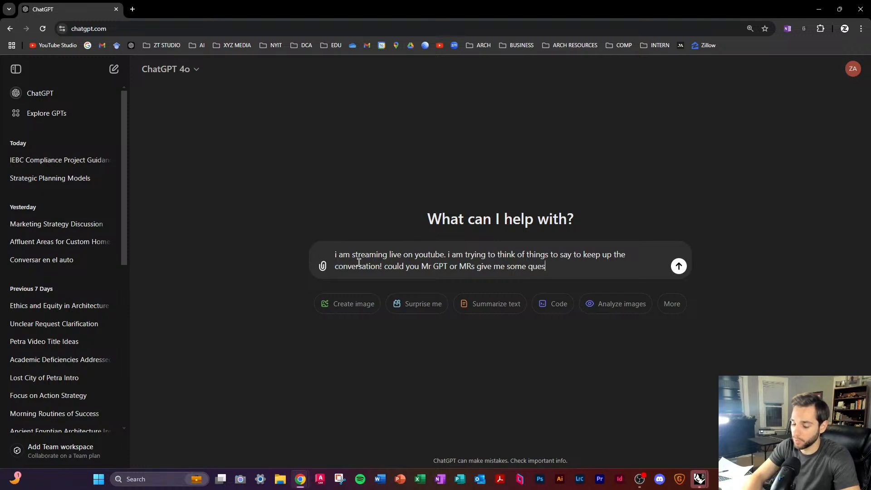
{"action": "type", "text": "tions to pro"}
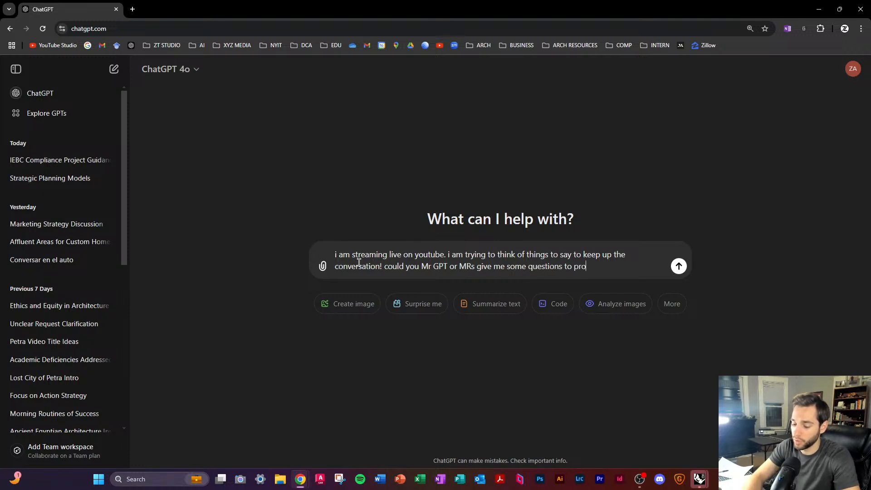
{"action": "type", "text": "voke though"}
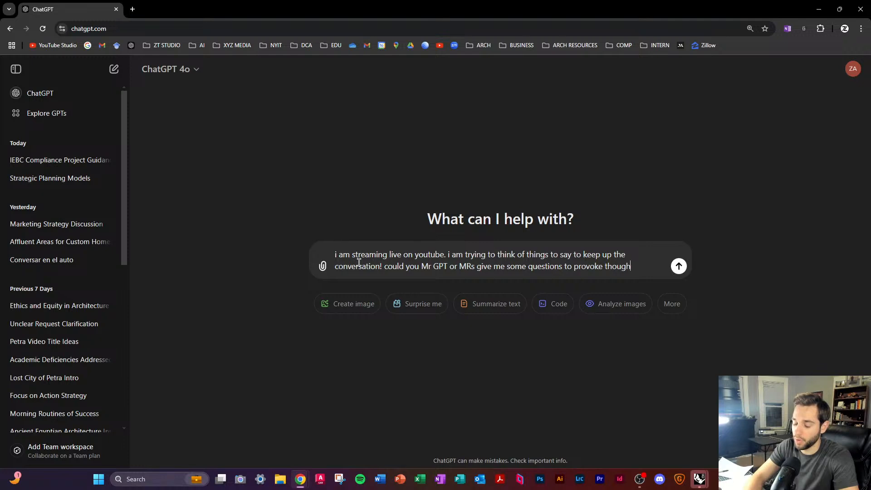
{"action": "type", "text": "t and convere"}
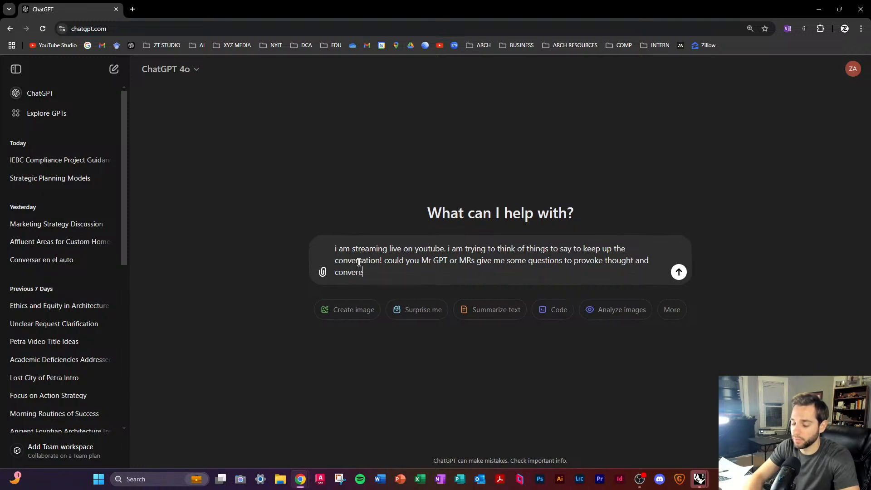
{"action": "type", "text": "sation "}
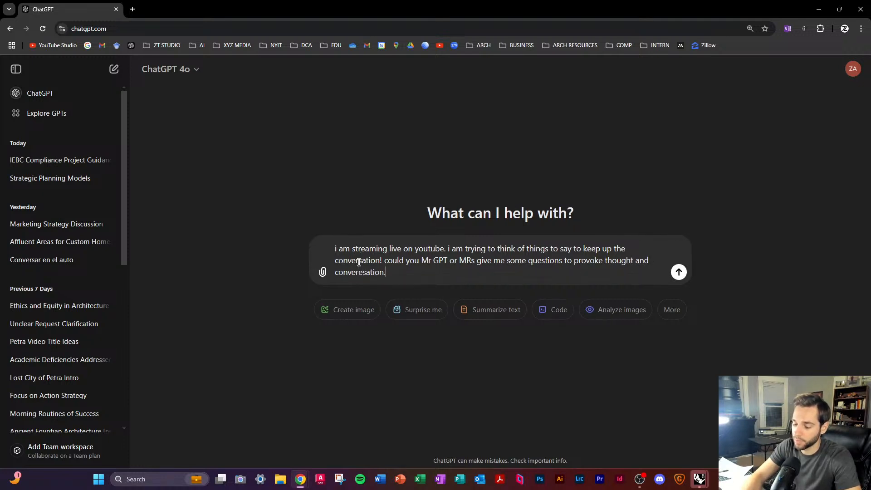
Step: Finish the message with "it is an architecture live stream where i am building and designing a modern house for a school project" and send it
{"action": "type", "text": " it is an arch"}
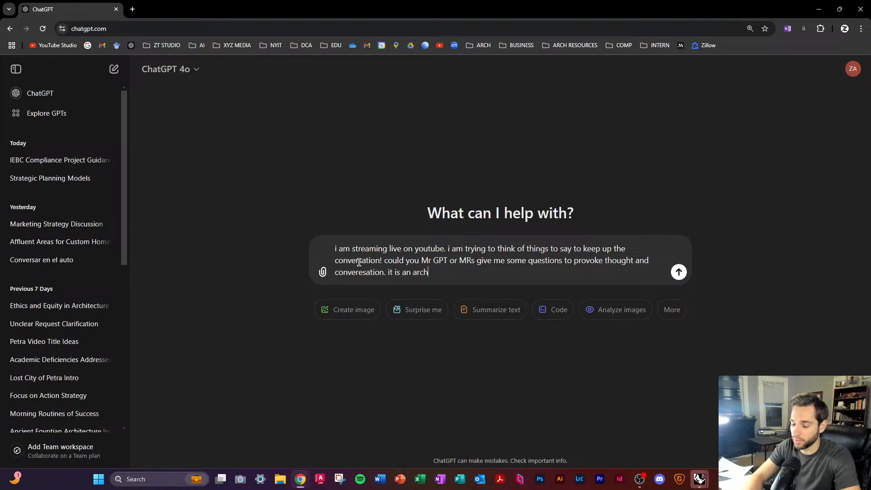
{"action": "type", "text": "itecture live "}
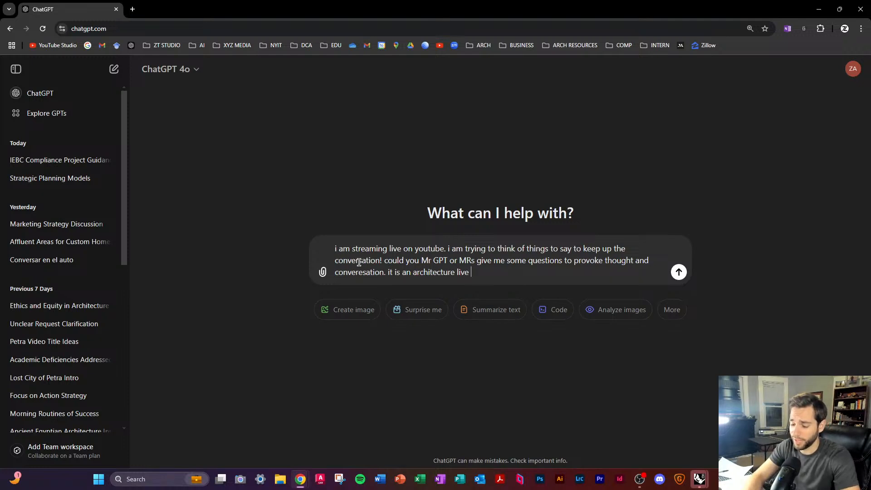
{"action": "type", "text": "stream where"}
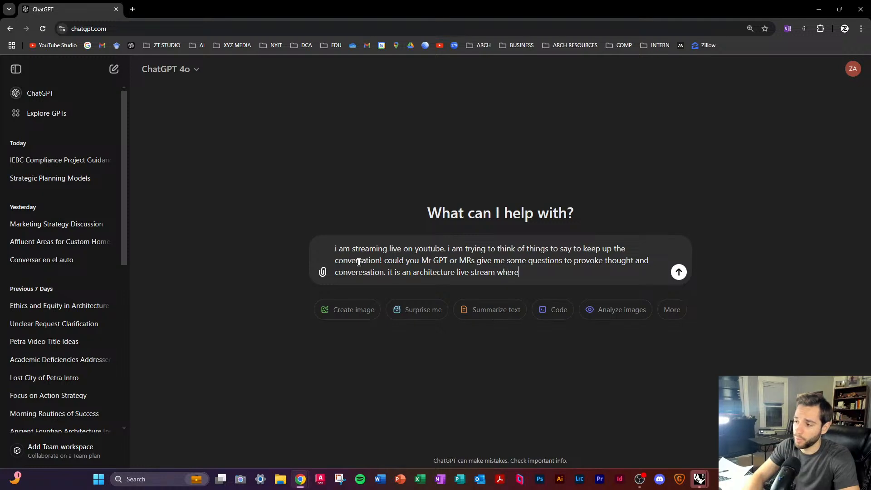
{"action": "type", "text": " i am b"}
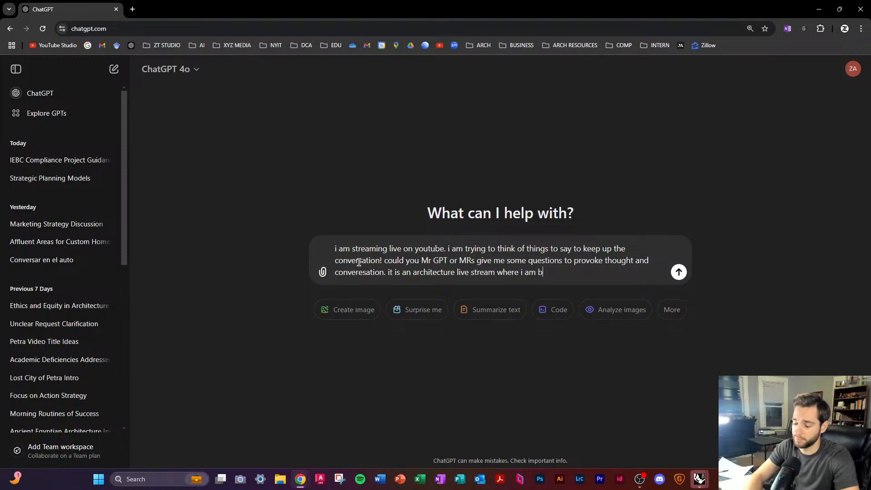
{"action": "type", "text": "uilding and d"}
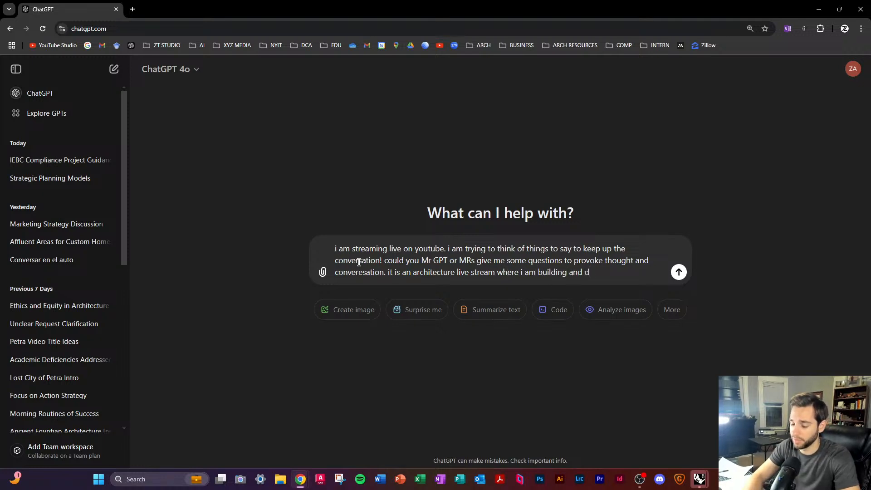
{"action": "type", "text": "esigning a moder"}
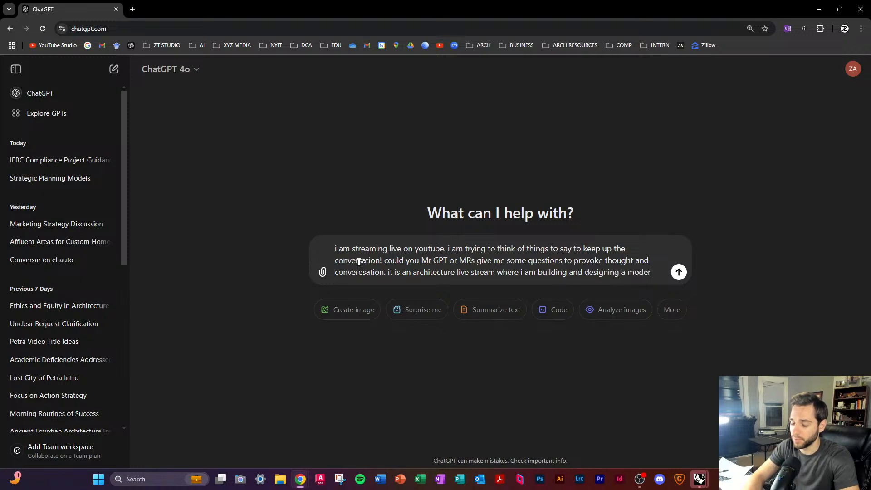
{"action": "type", "text": "n house for a scho"}
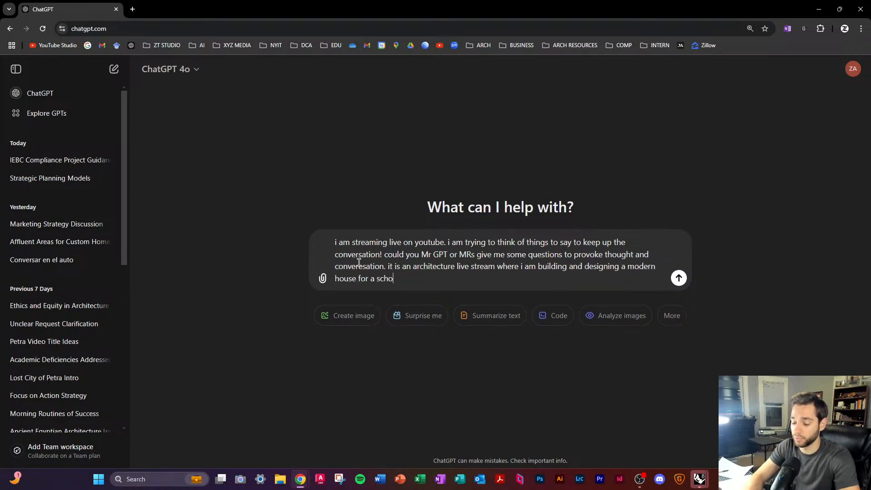
{"action": "type", "text": "ol project"}
{"action": "key", "text": "Return"}
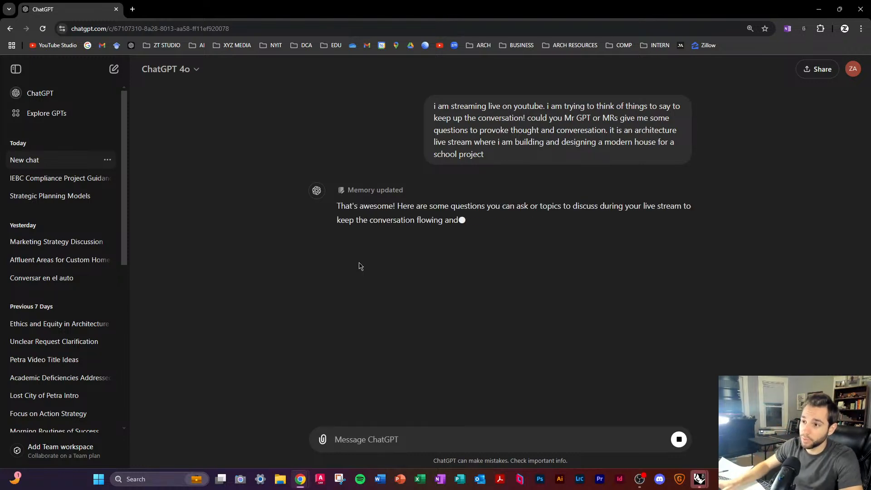
Step: Check the list of available ChatGPT models, then read through the suggested livestream conversation questions in the reply
{"action": "left_click", "coordinate": [184, 72]}
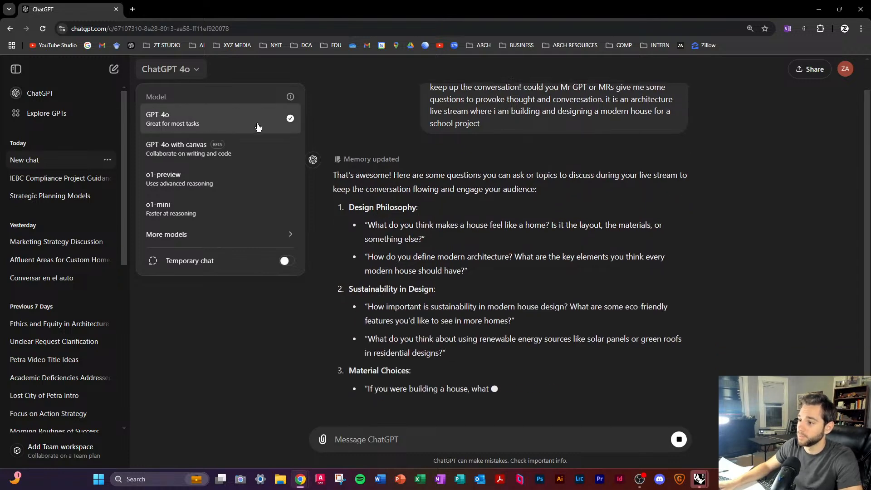
{"action": "left_click", "coordinate": [494, 251]}
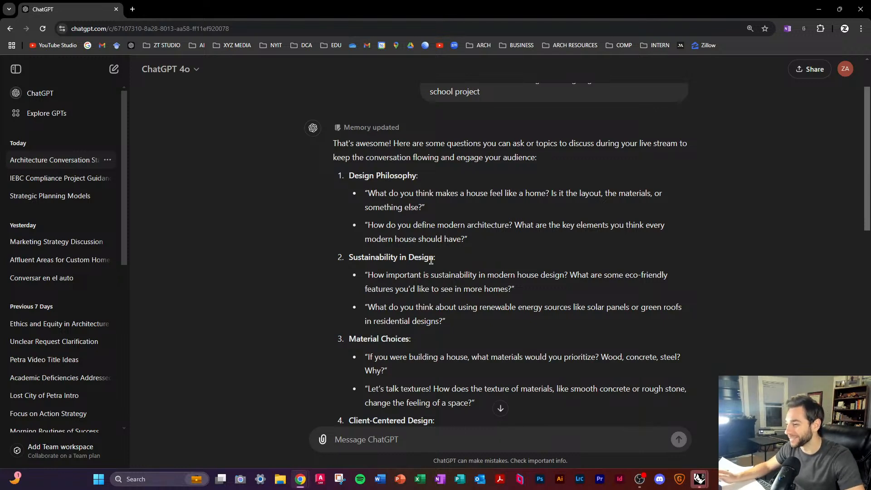
{"action": "scroll", "coordinate": [405, 235], "scroll_direction": "down", "scroll_amount": 4}
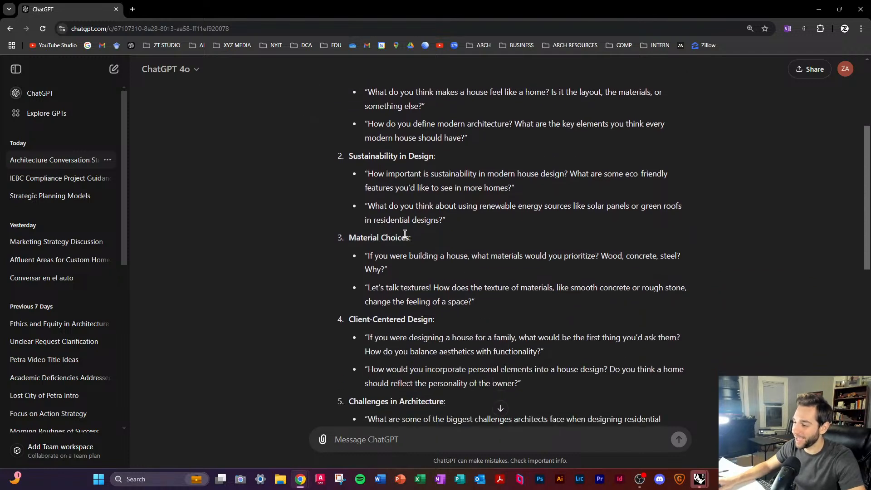
{"action": "scroll", "coordinate": [507, 355], "scroll_direction": "up", "scroll_amount": 5}
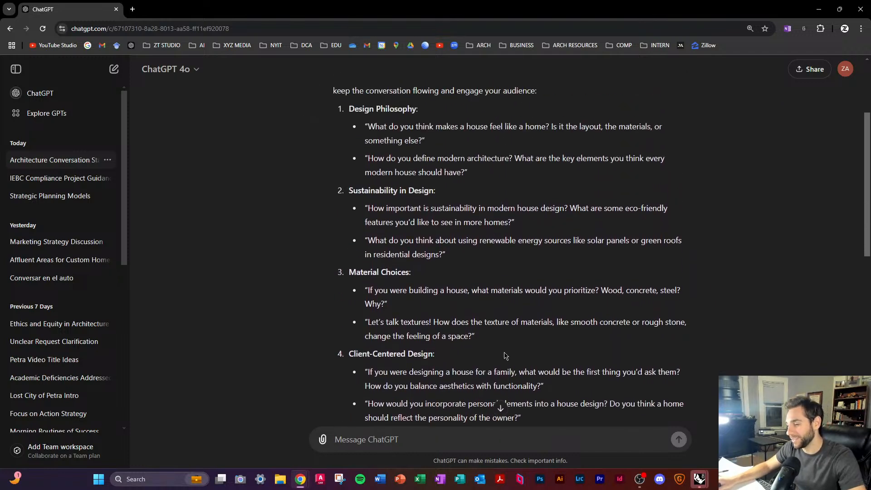
{"action": "scroll", "coordinate": [449, 356], "scroll_direction": "down", "scroll_amount": 1}
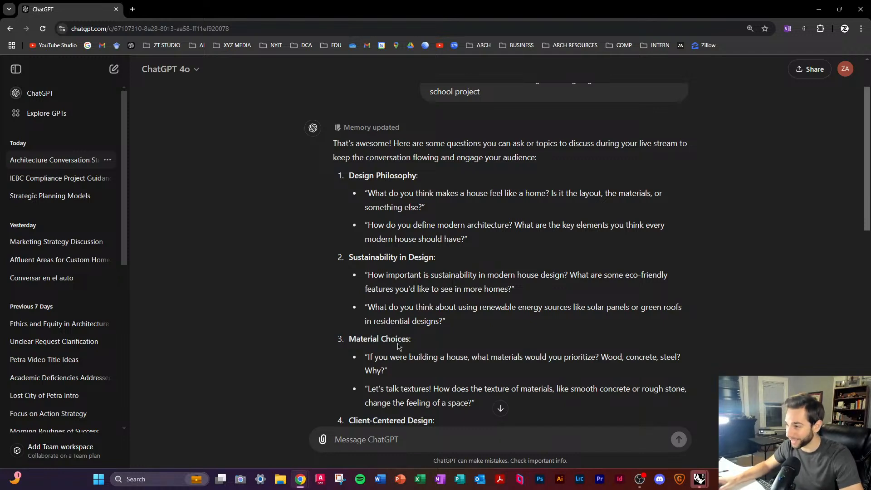
{"action": "mouse_move", "coordinate": [381, 128]}
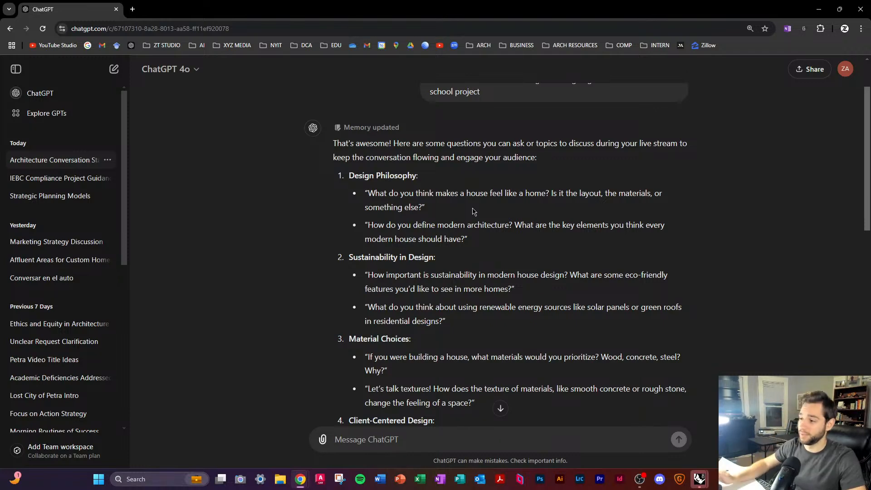
{"action": "scroll", "coordinate": [473, 212], "scroll_direction": "down", "scroll_amount": 2}
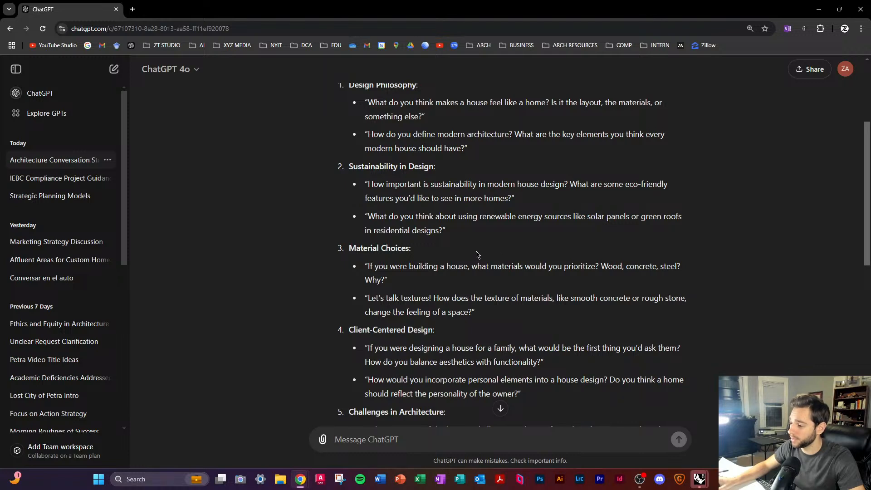
Step: Send ChatGPT the follow-up message "can you ask easier questio i am tired"
{"action": "left_click", "coordinate": [420, 437]}
{"action": "type", "text": "ca"}
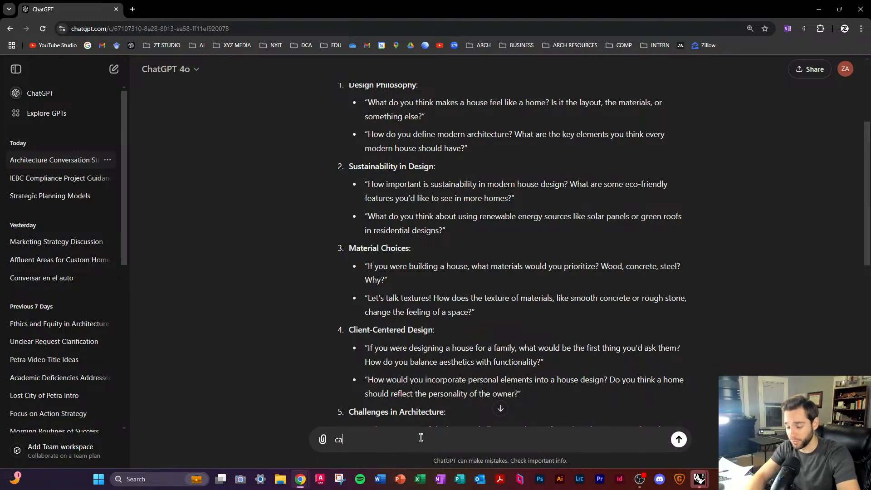
{"action": "type", "text": "n yo"}
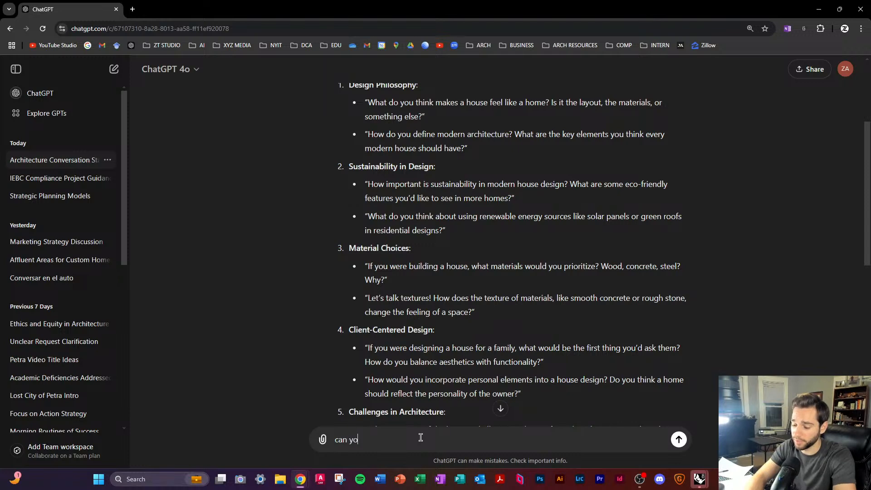
{"action": "type", "text": "u ask easier "}
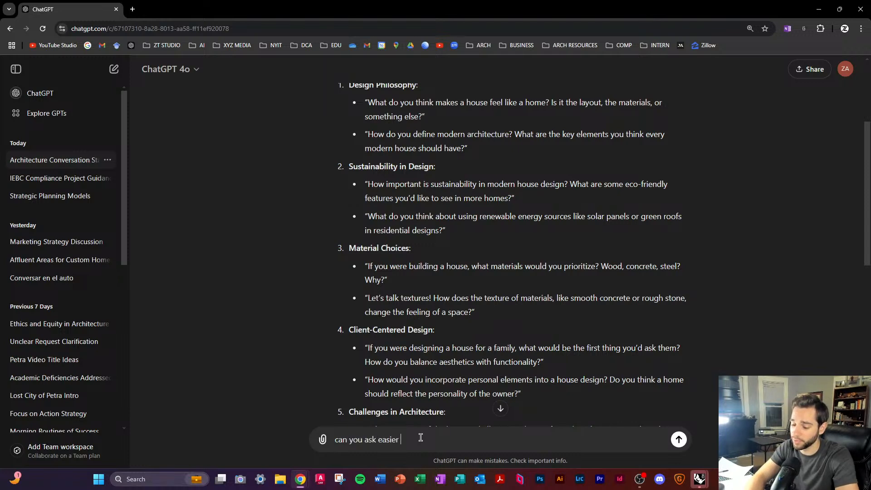
{"action": "type", "text": "questio i am"}
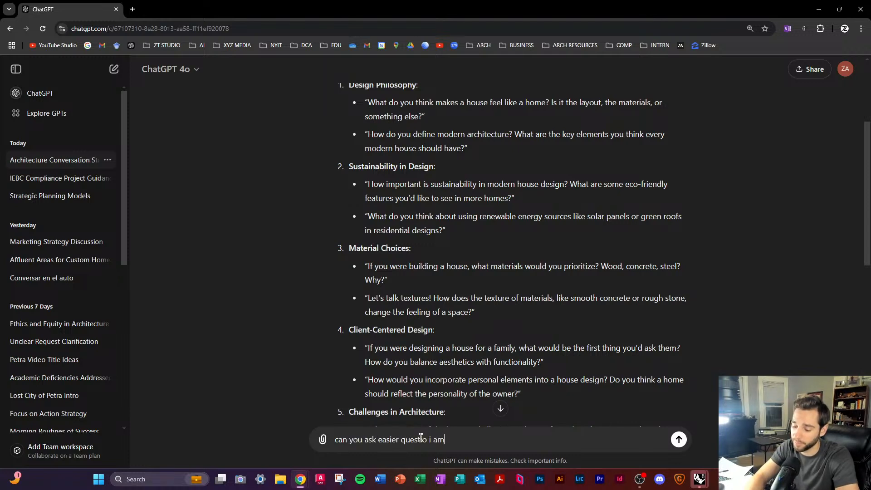
{"action": "type", "text": " tired"}
{"action": "key", "text": "Return"}
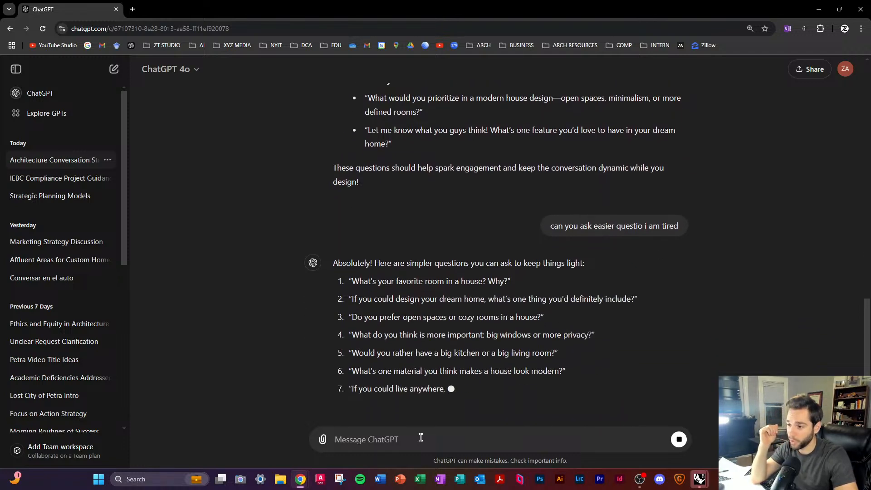
Step: Look over the simpler questions and move the ChatGPT window off this screen to return to the Page 1 layout in Rhino
{"action": "scroll", "coordinate": [354, 353], "scroll_direction": "up", "scroll_amount": 1}
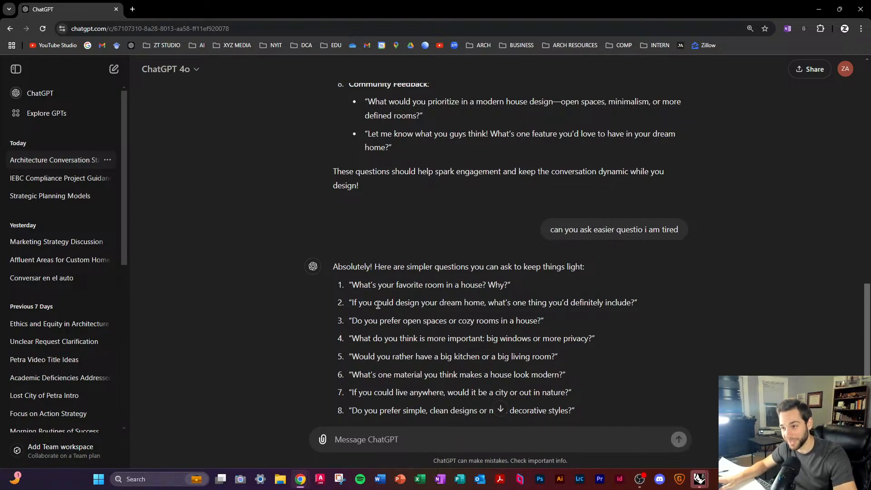
{"action": "left_click_drag", "start_coordinate": [515, 4], "coordinate": [0, 217]}
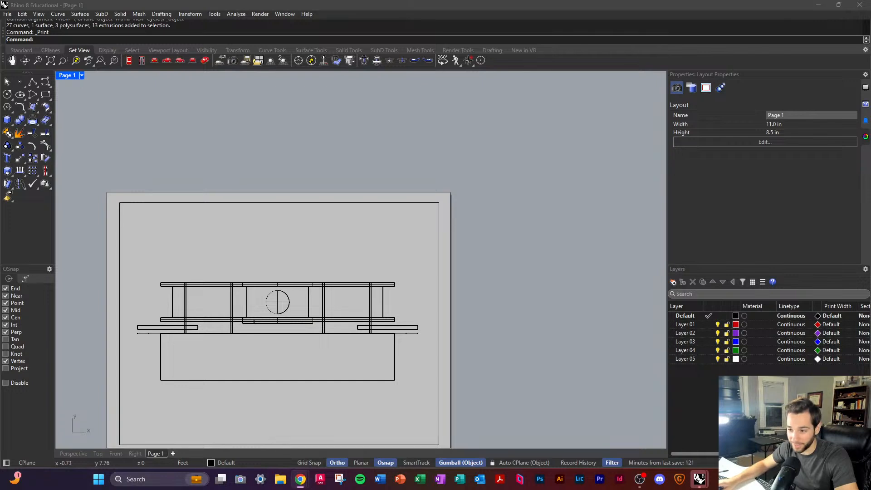